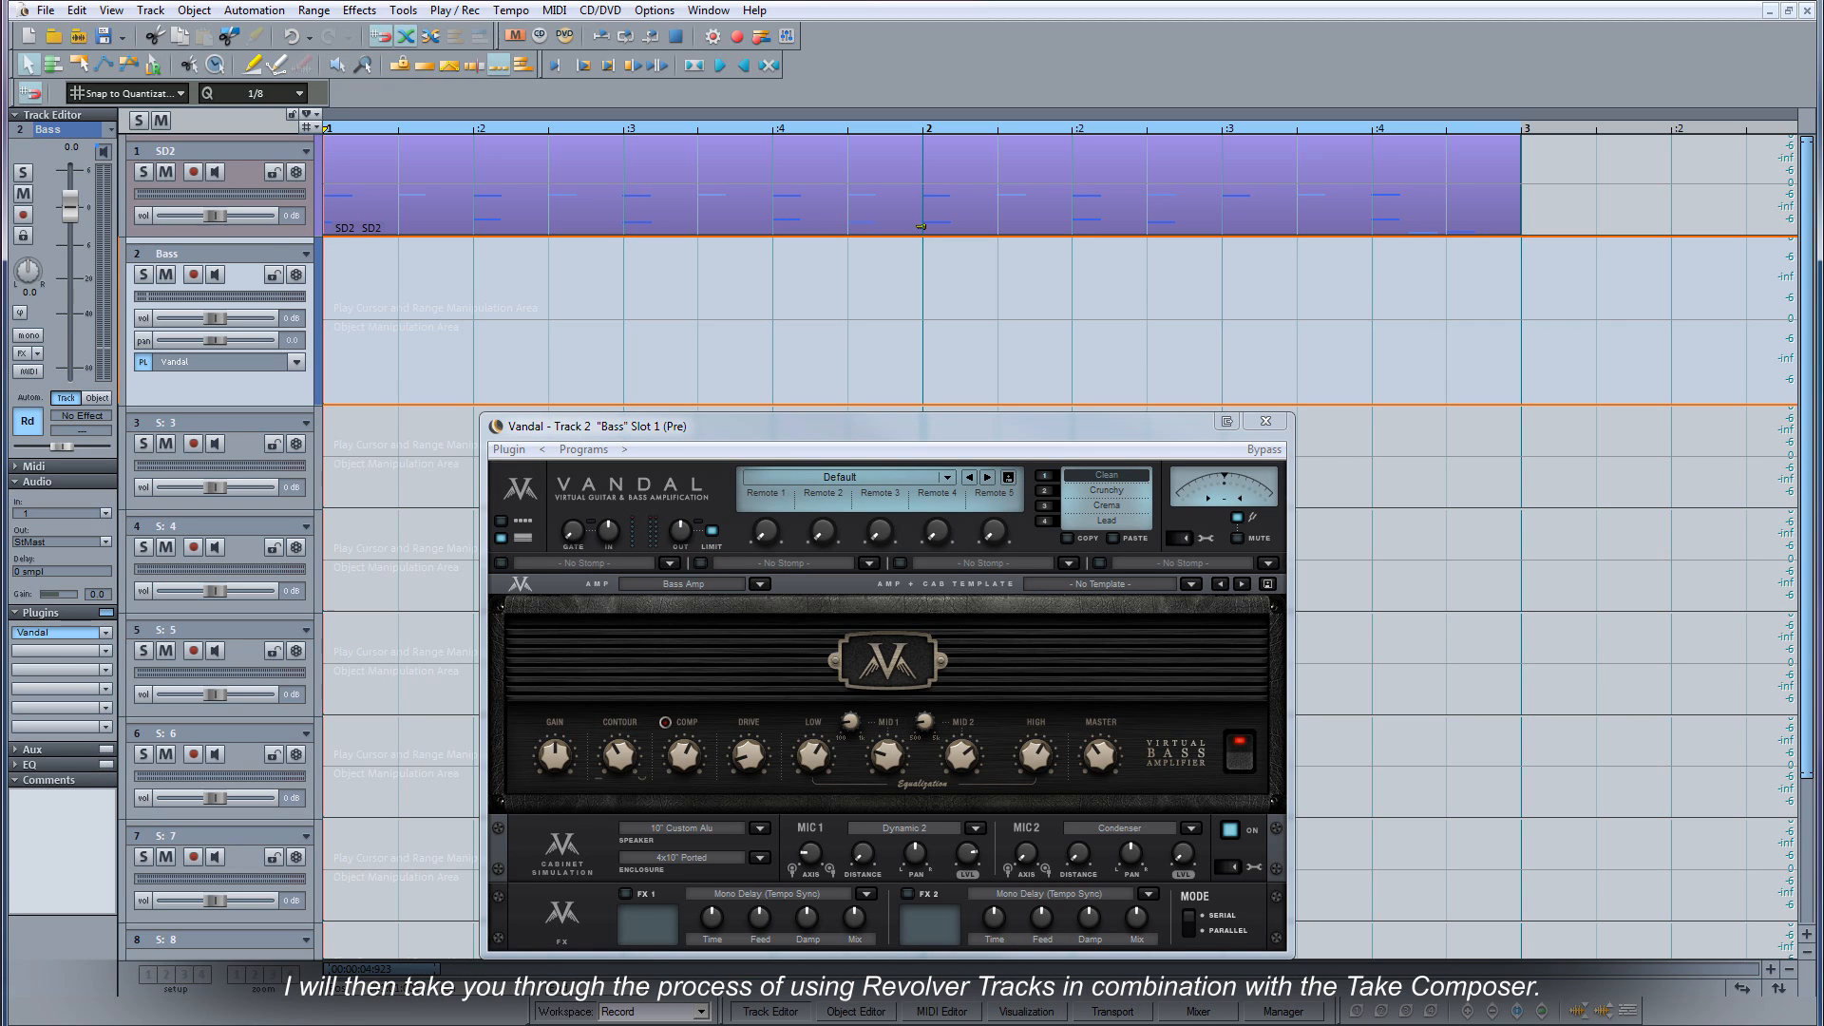
- Arm the Bass track with input monitoring and record the looped takes via R
click(192, 274)
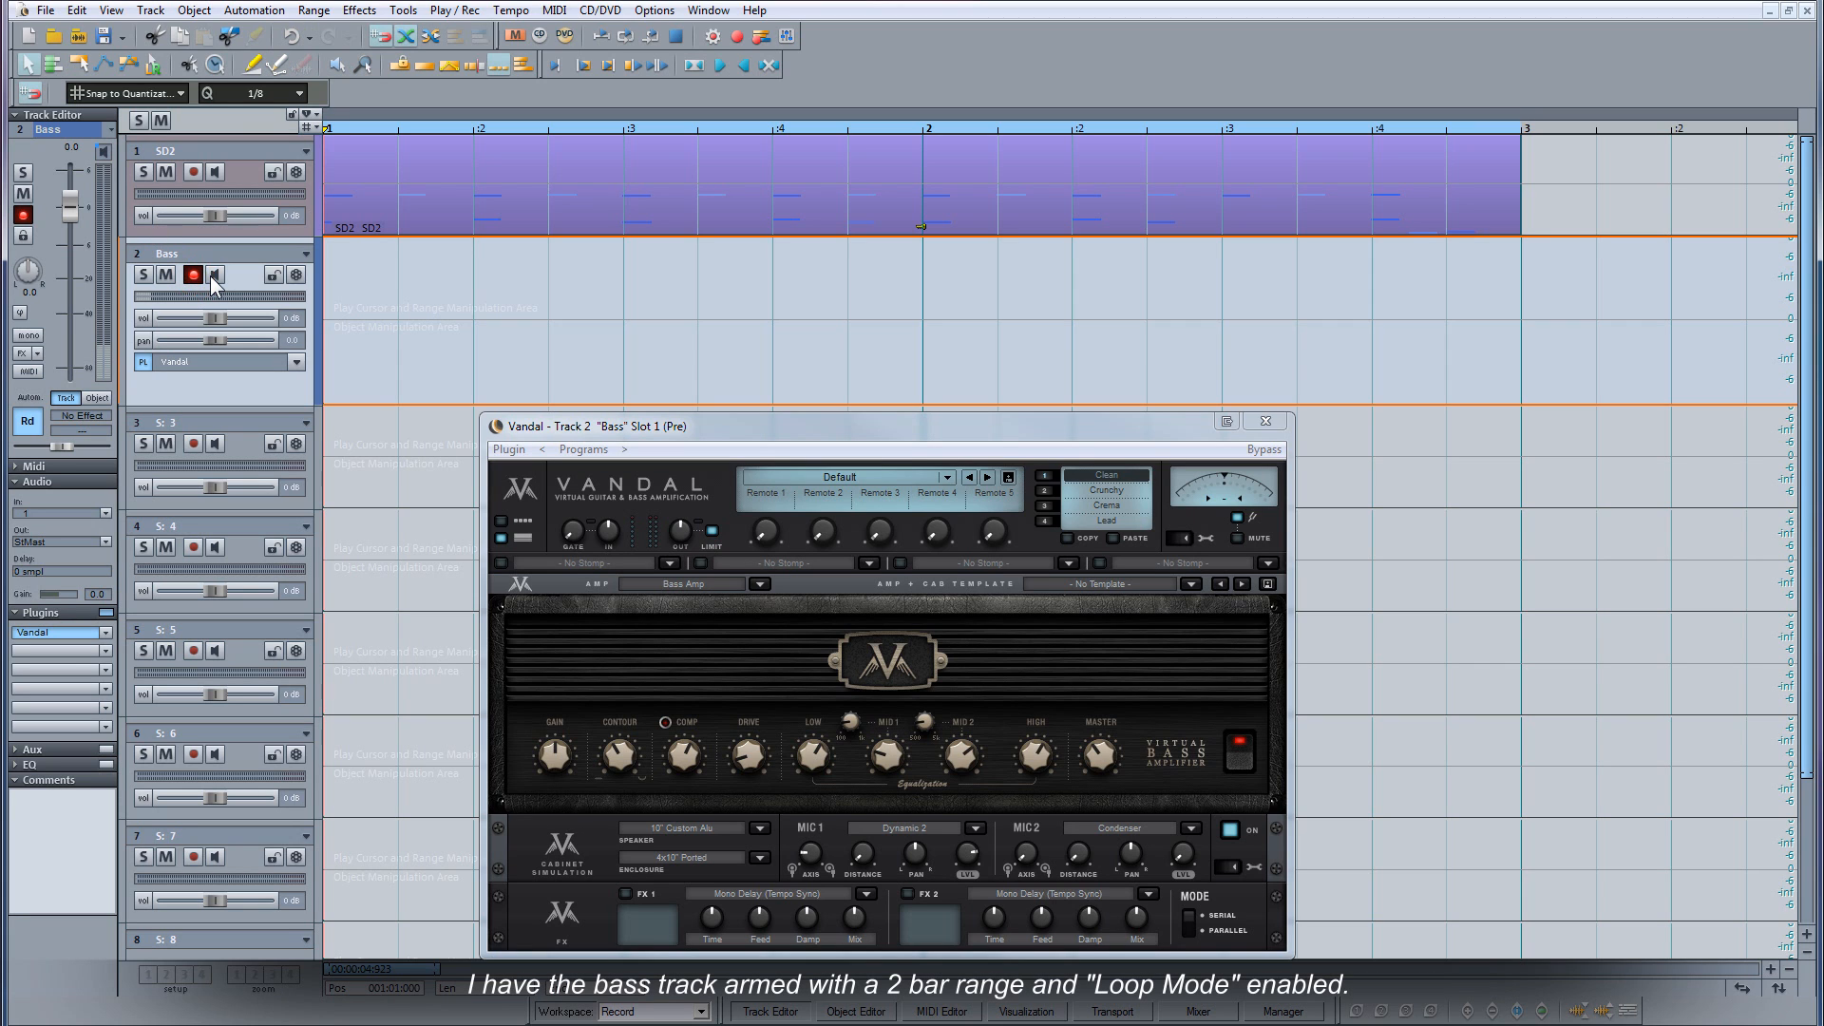
click(214, 275)
key(r)
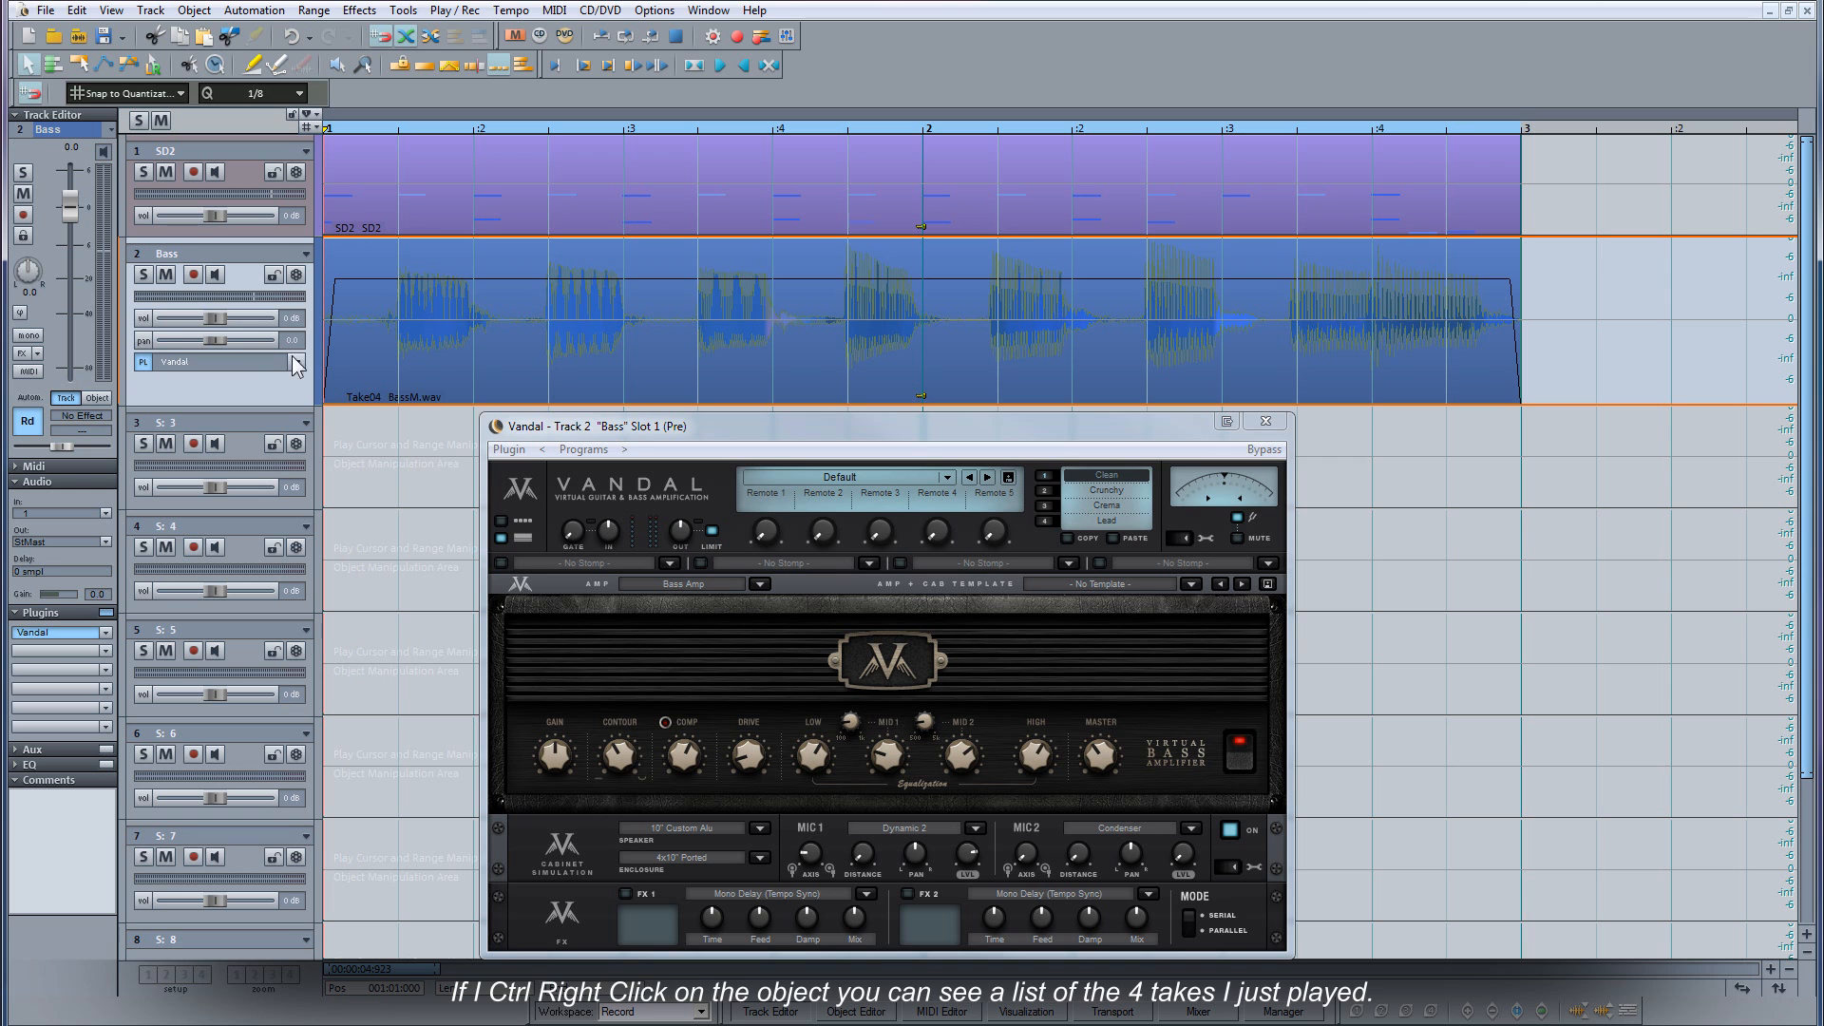
- Select the Bass object and switch its active take from Take04 to Take03
click(408, 376)
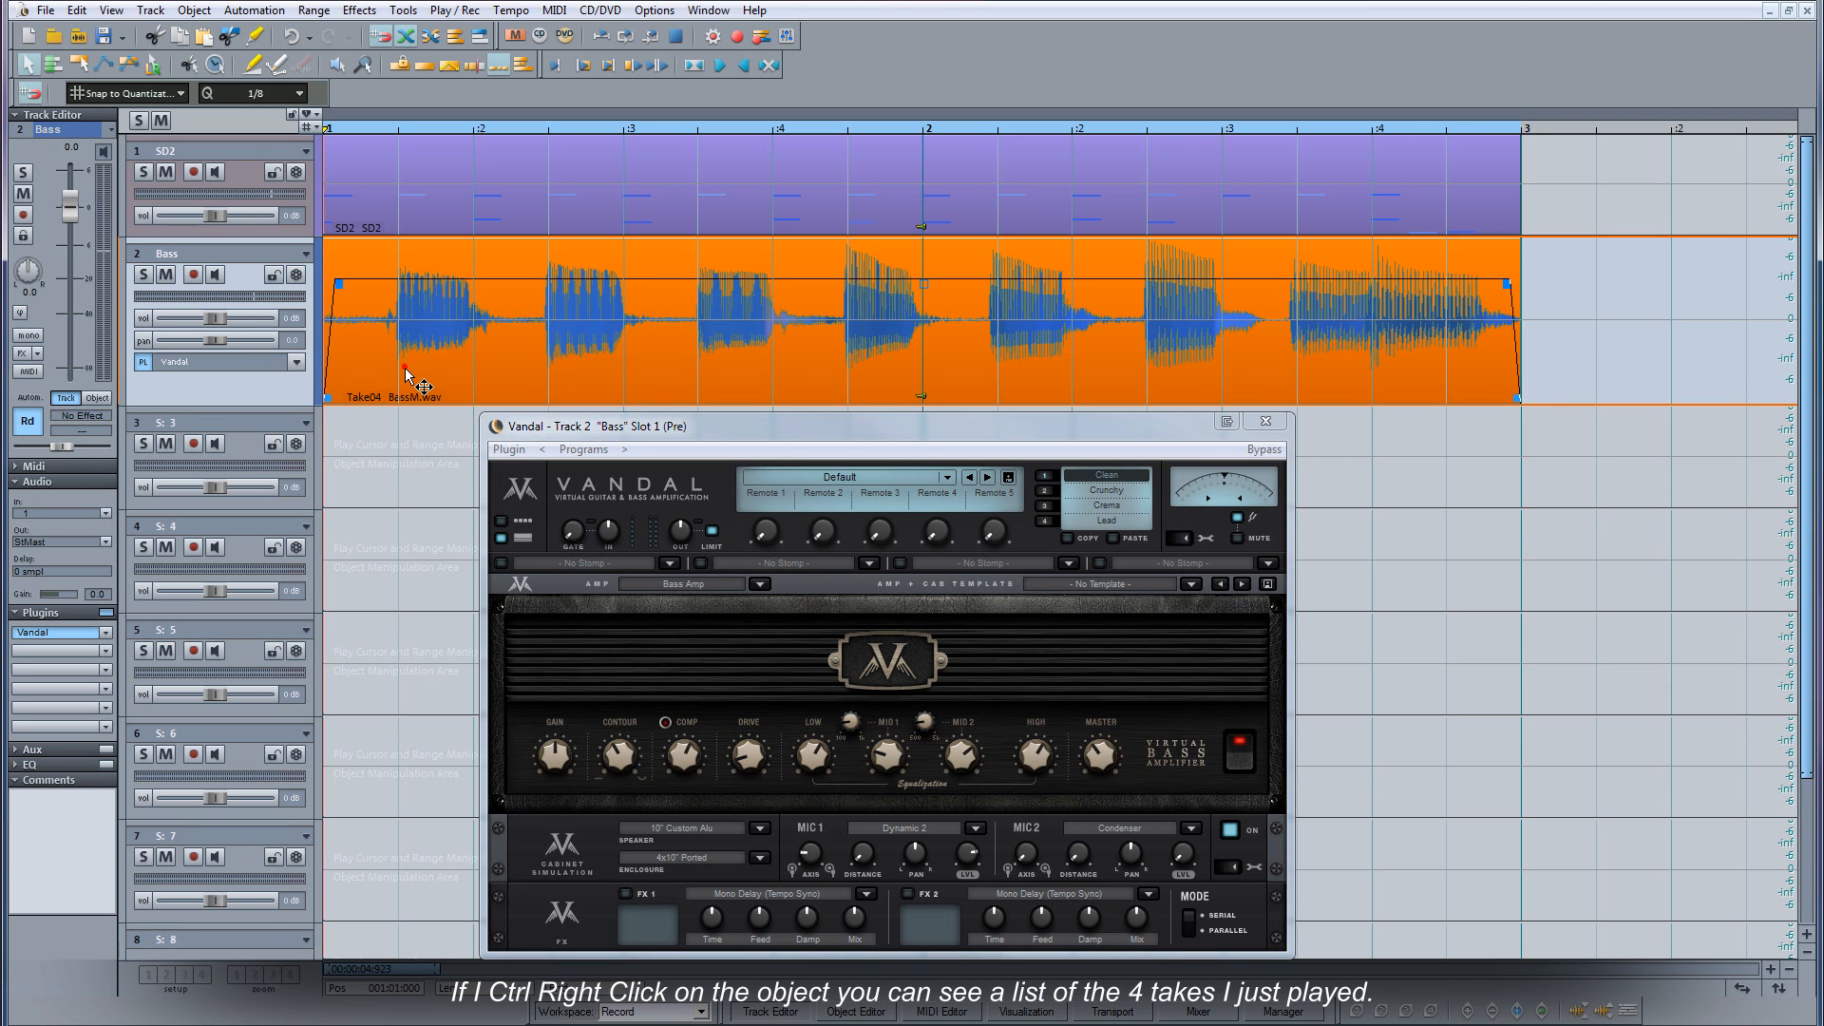
ctrl+right_click(408, 376)
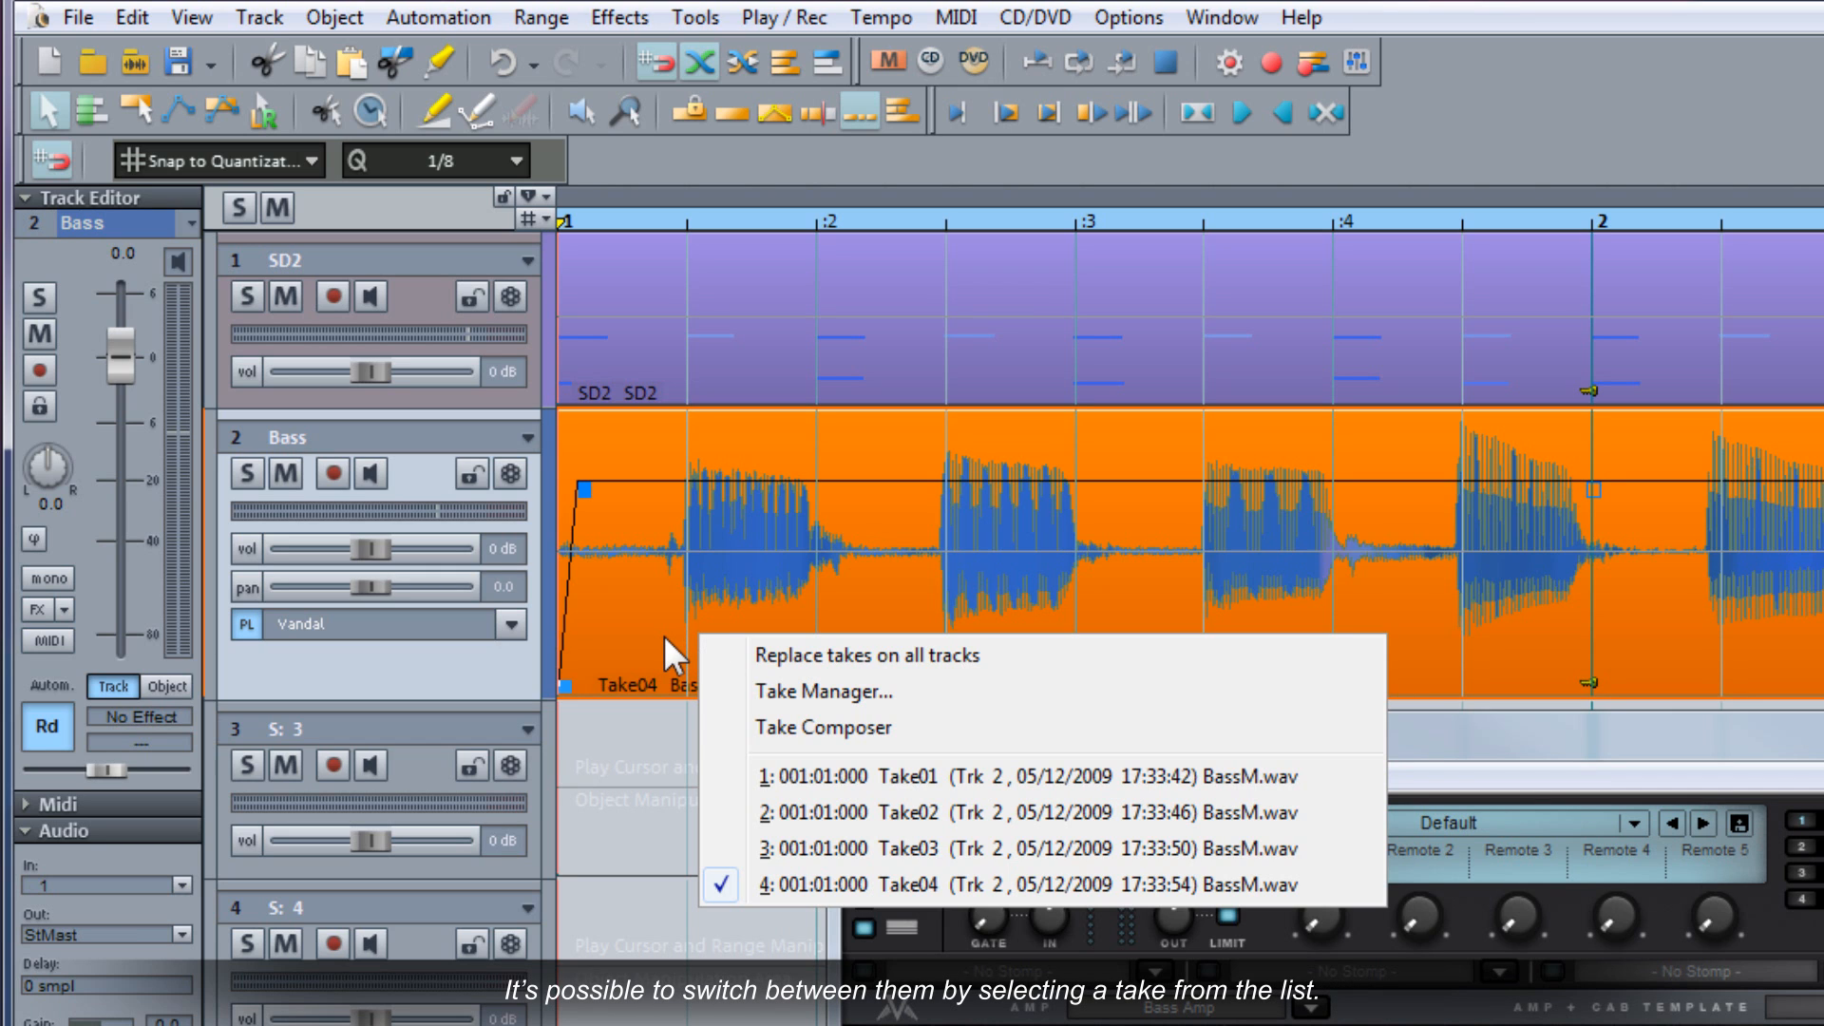
click(674, 652)
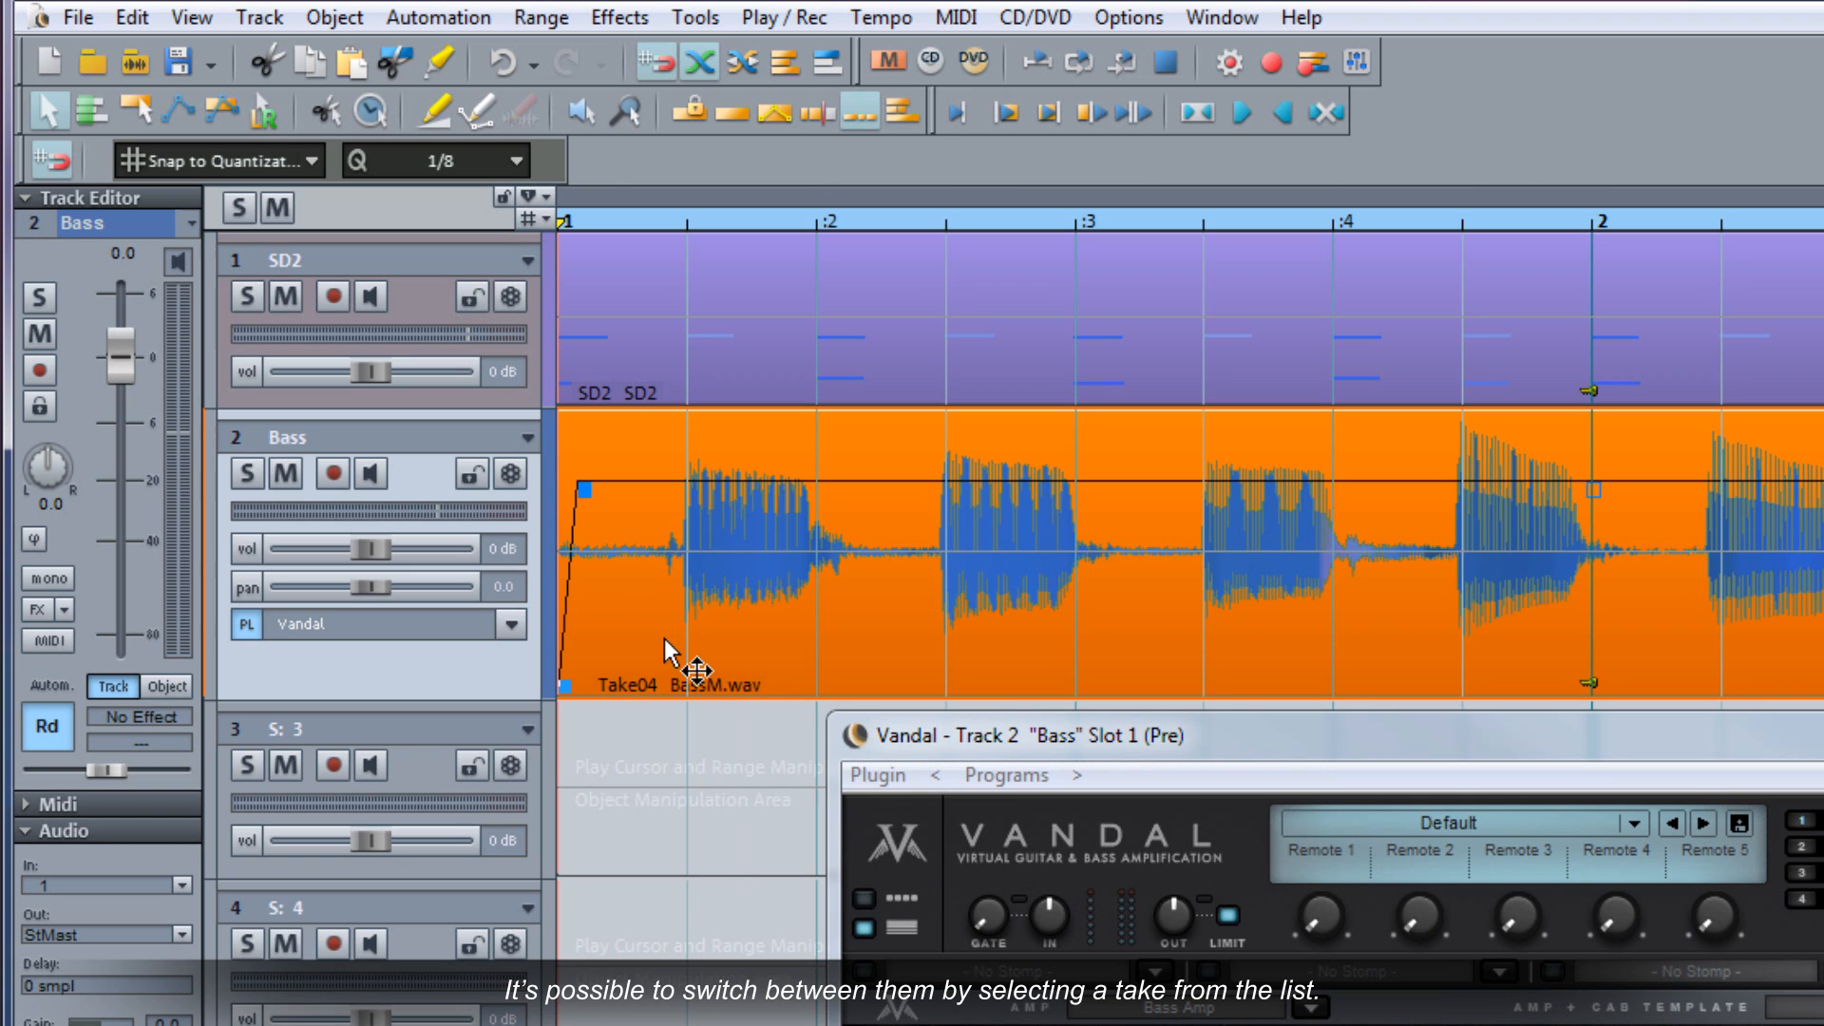
right_click(675, 653)
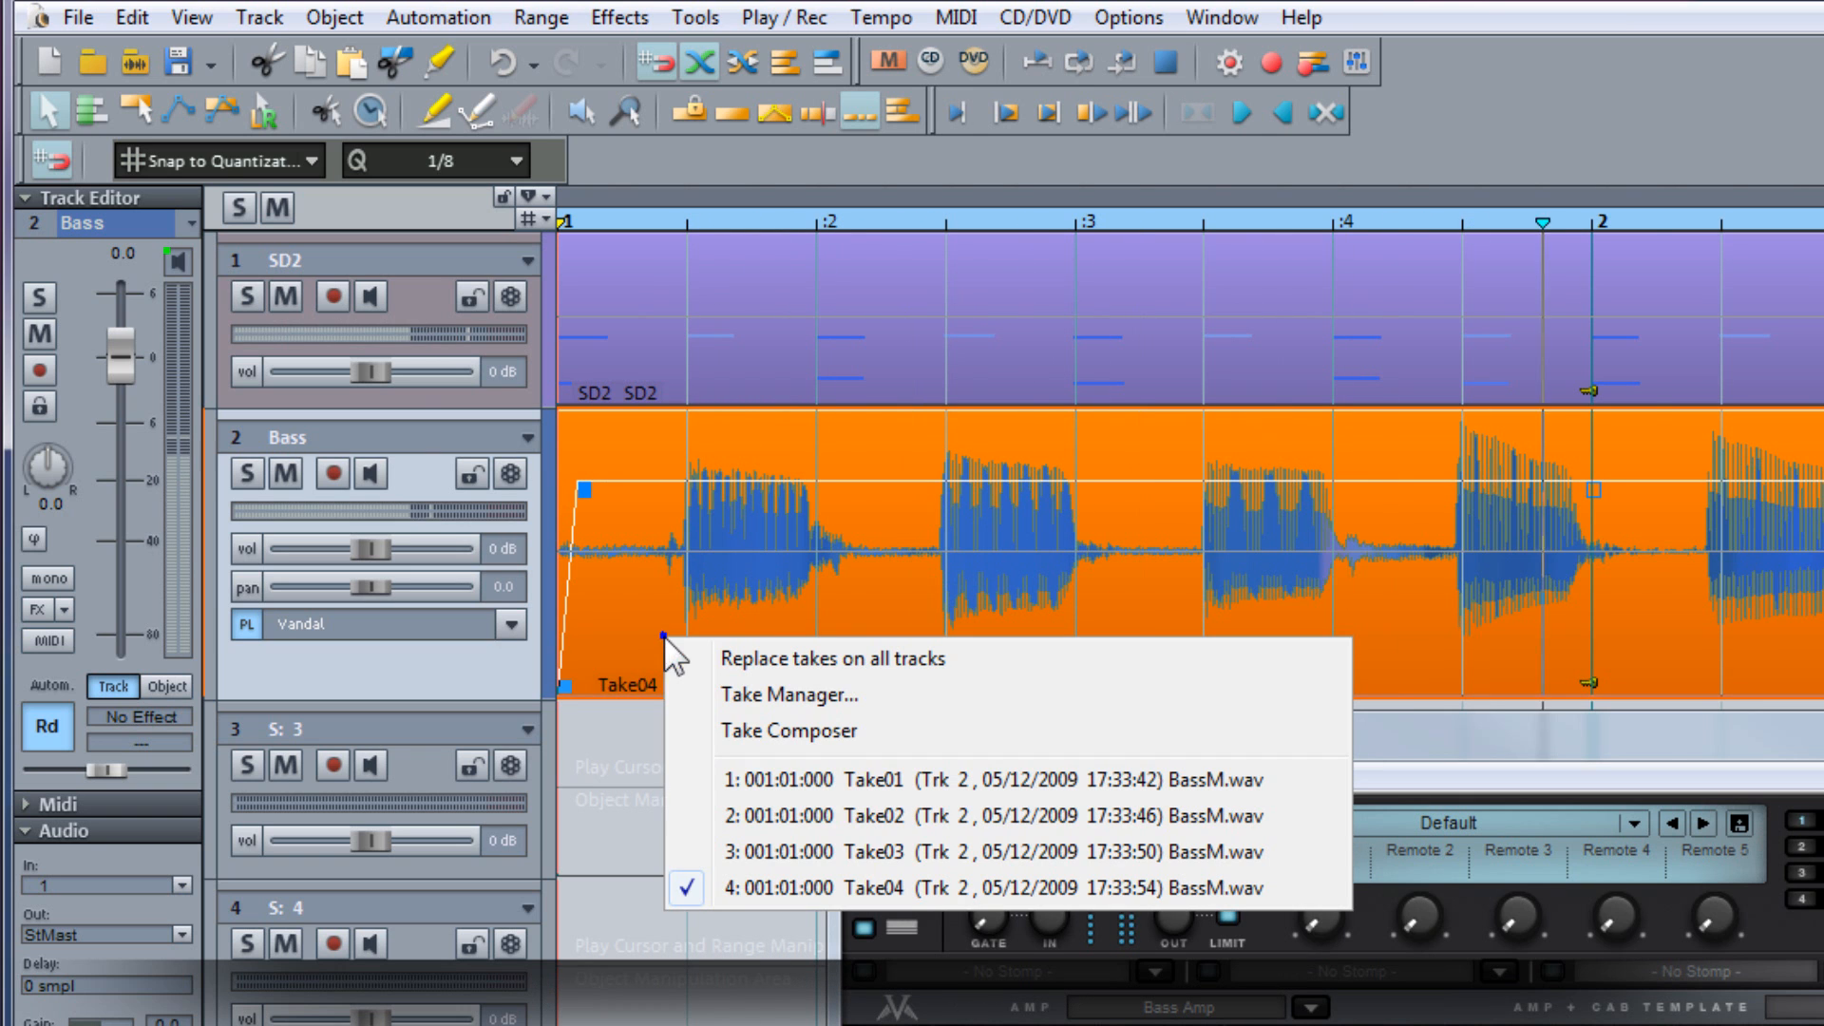
click(755, 851)
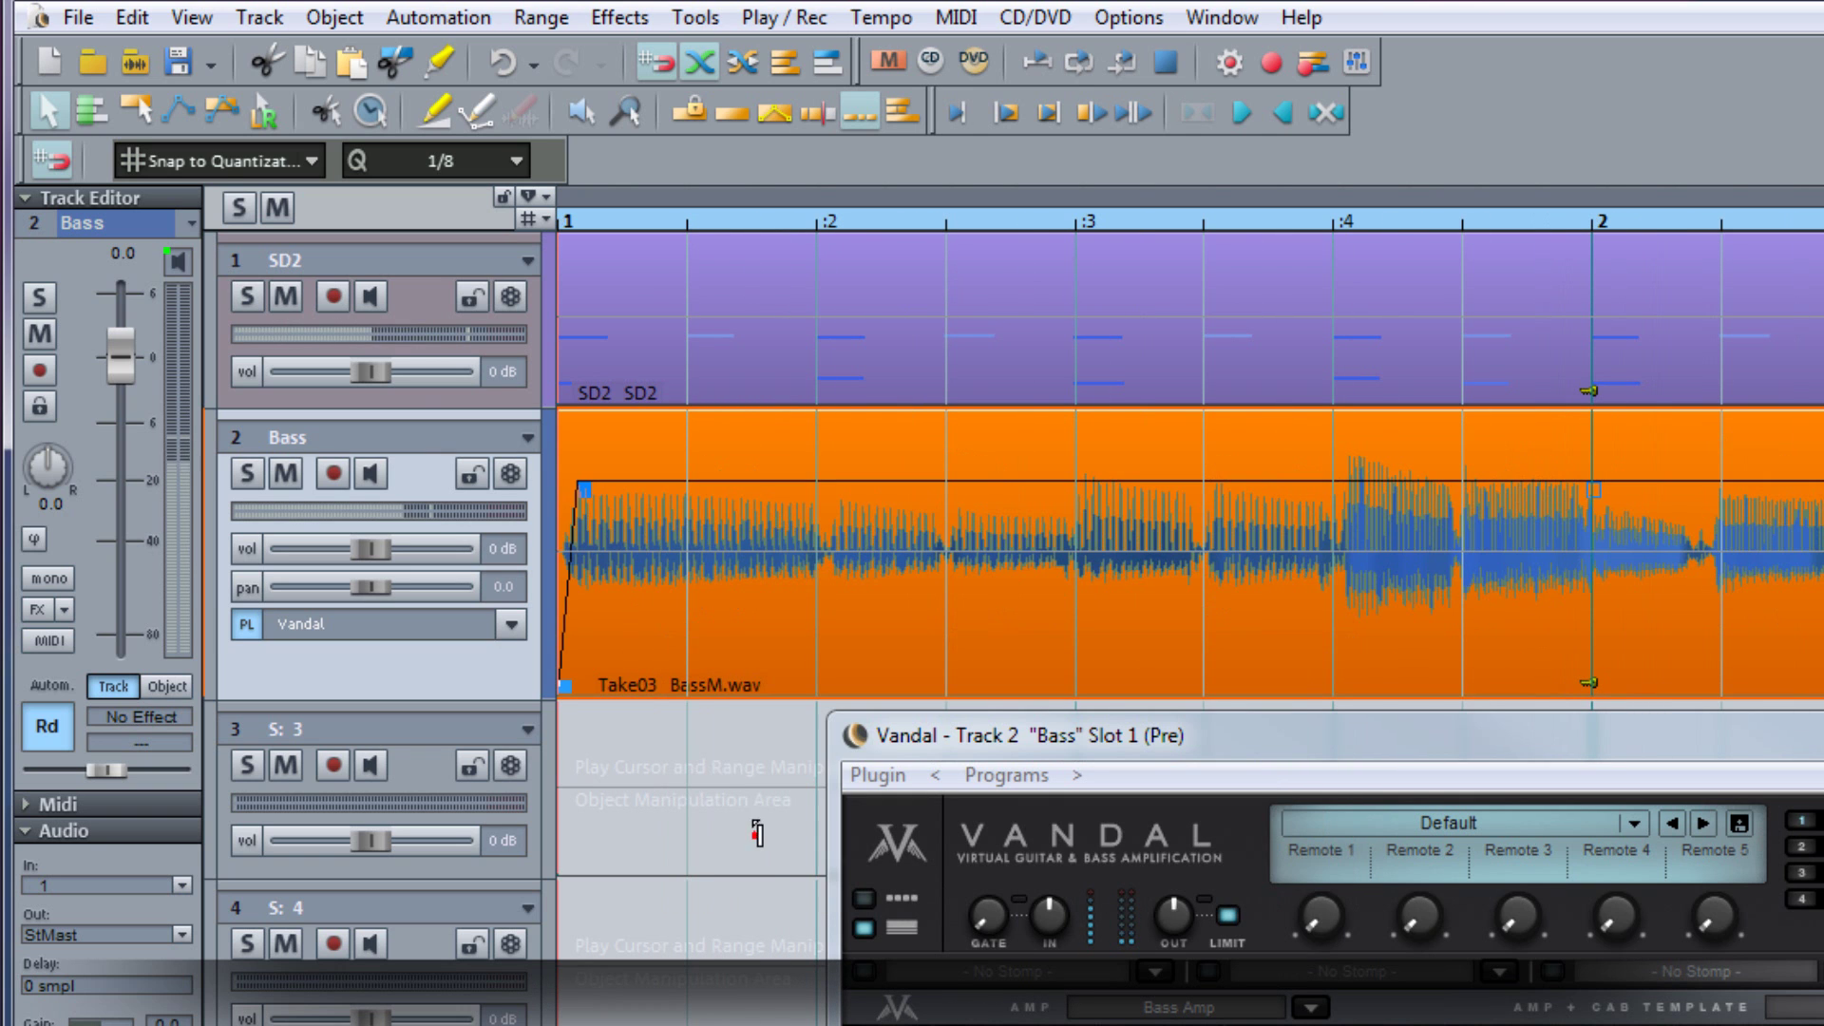
- Step the Bass object down through Take02 to Take01 as the active take
right_click(632, 591)
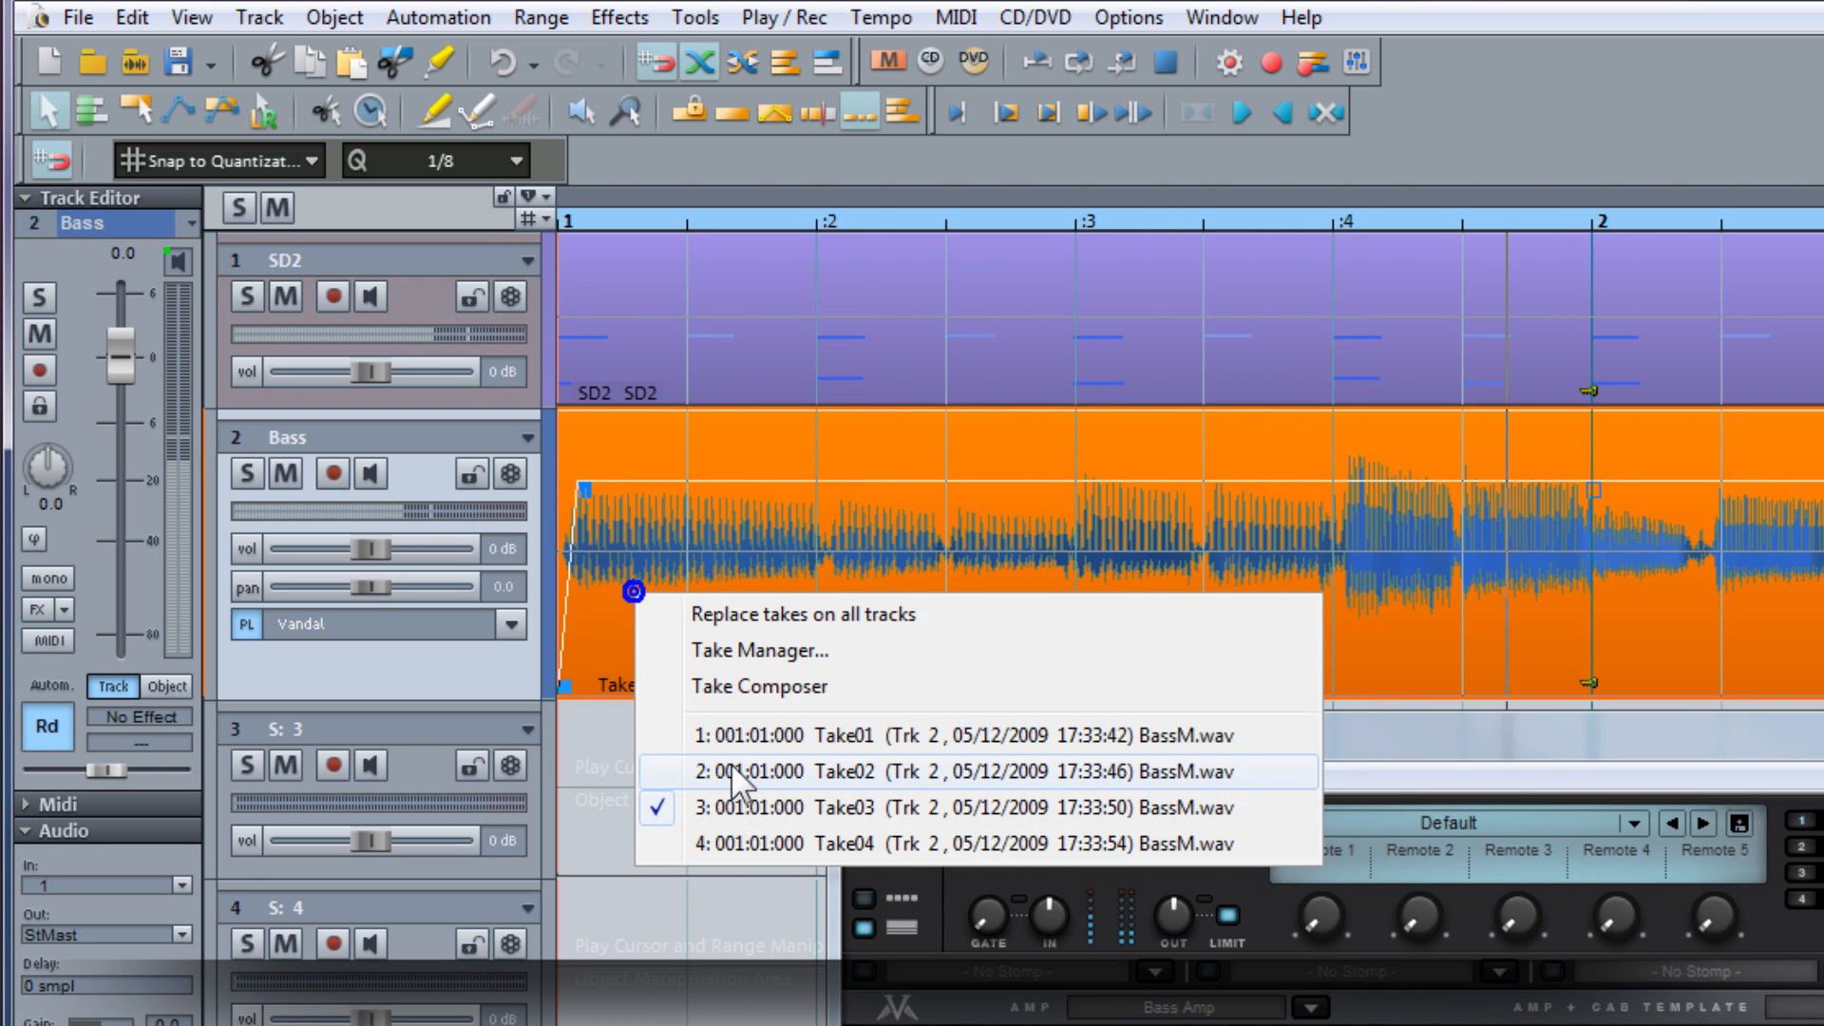
click(736, 771)
right_click(670, 613)
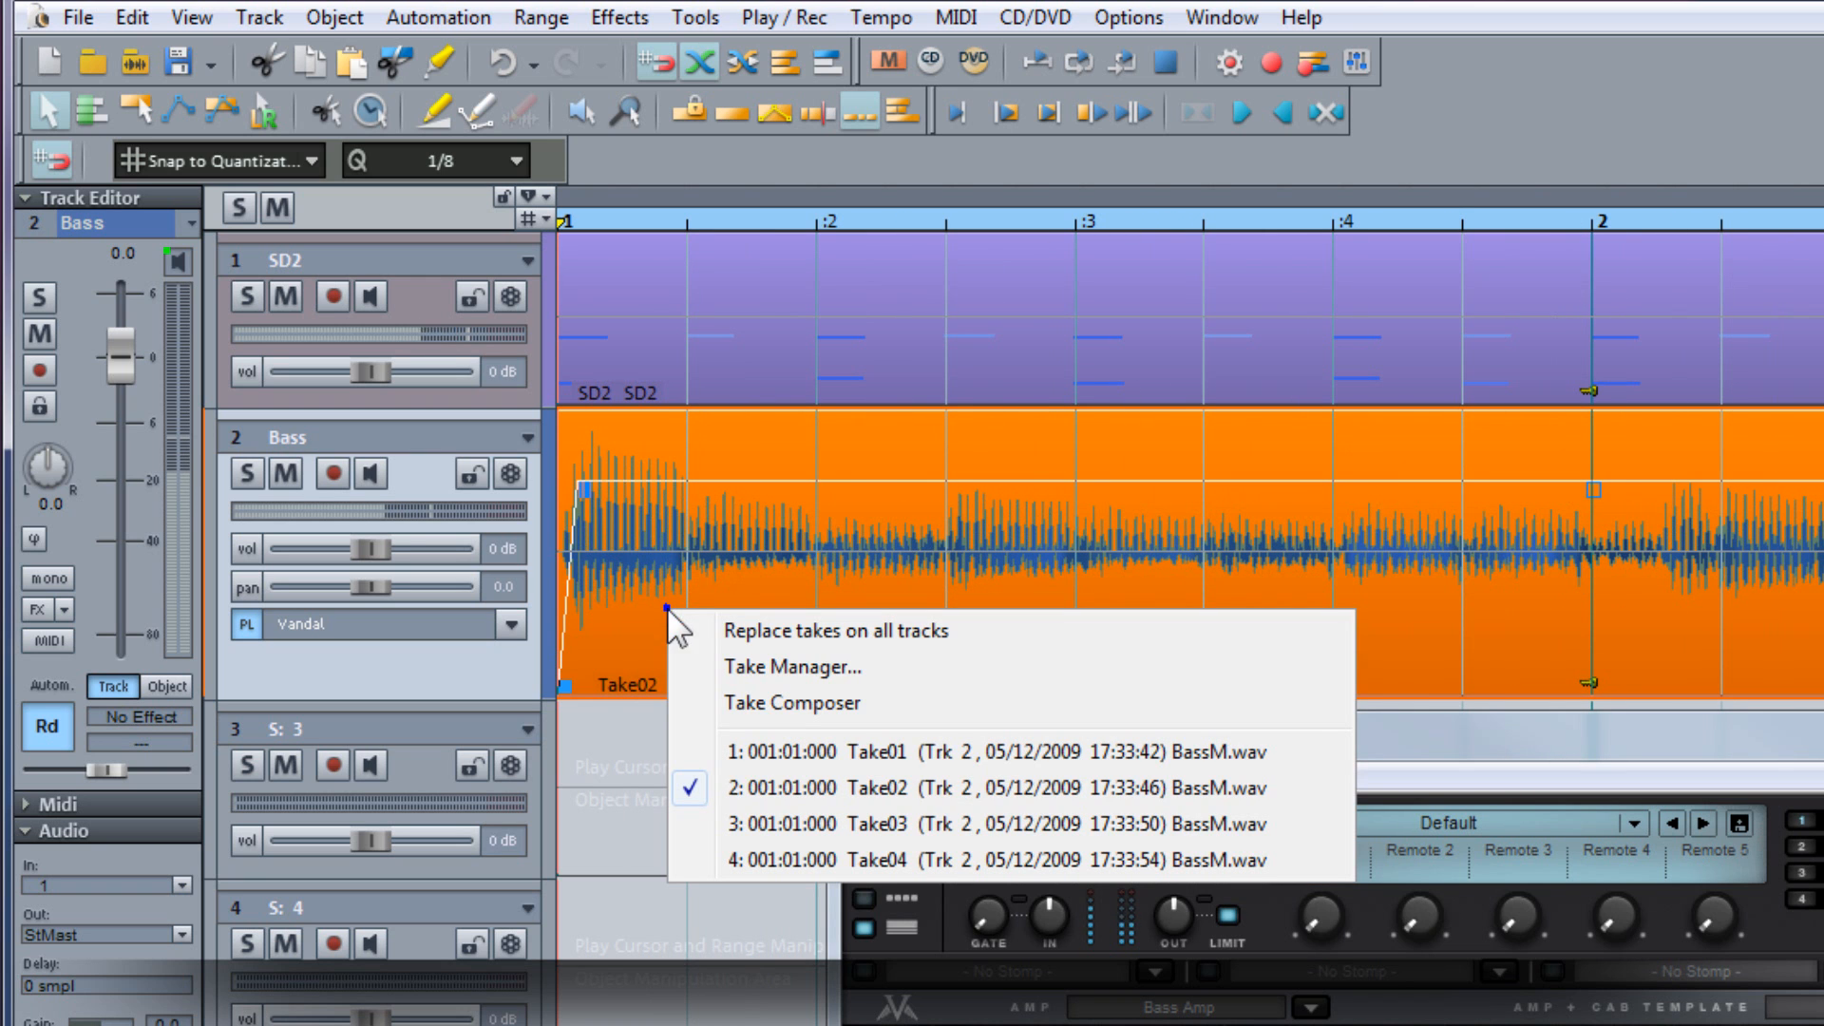
click(736, 751)
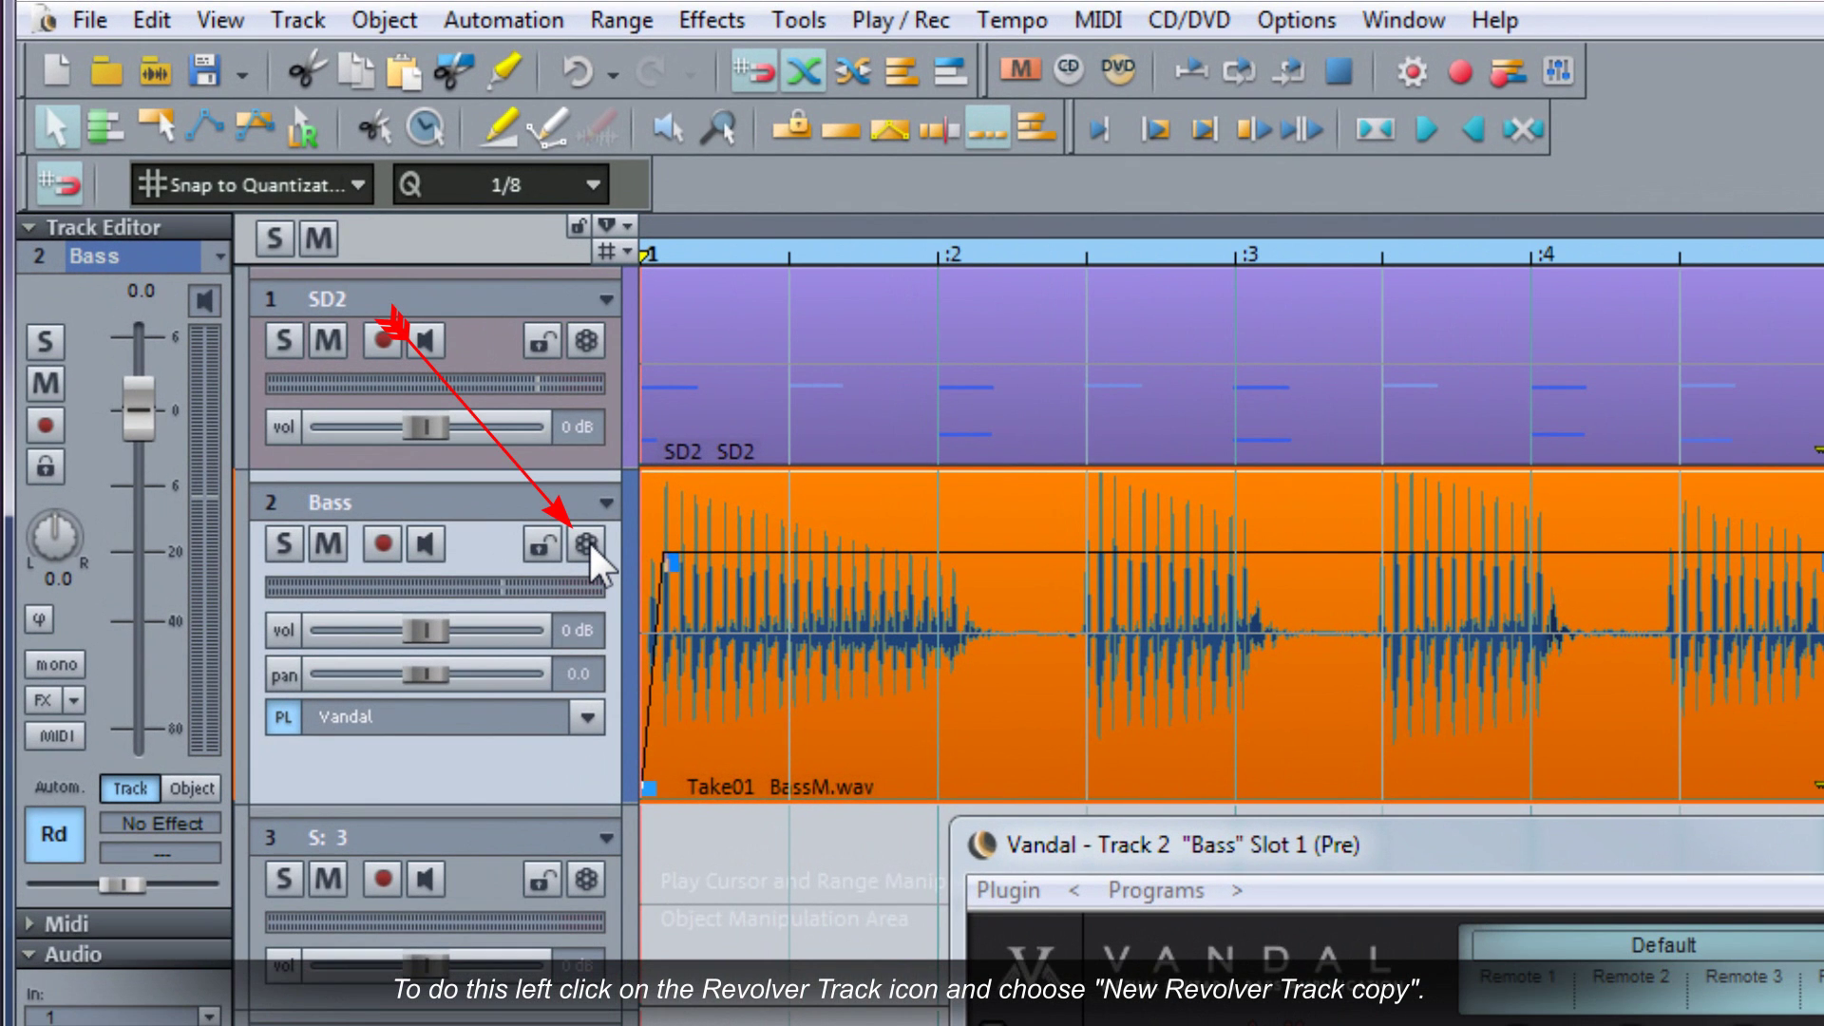
- Create two revolver copies of the Bass track, Bass.01 and Bass.02
click(589, 540)
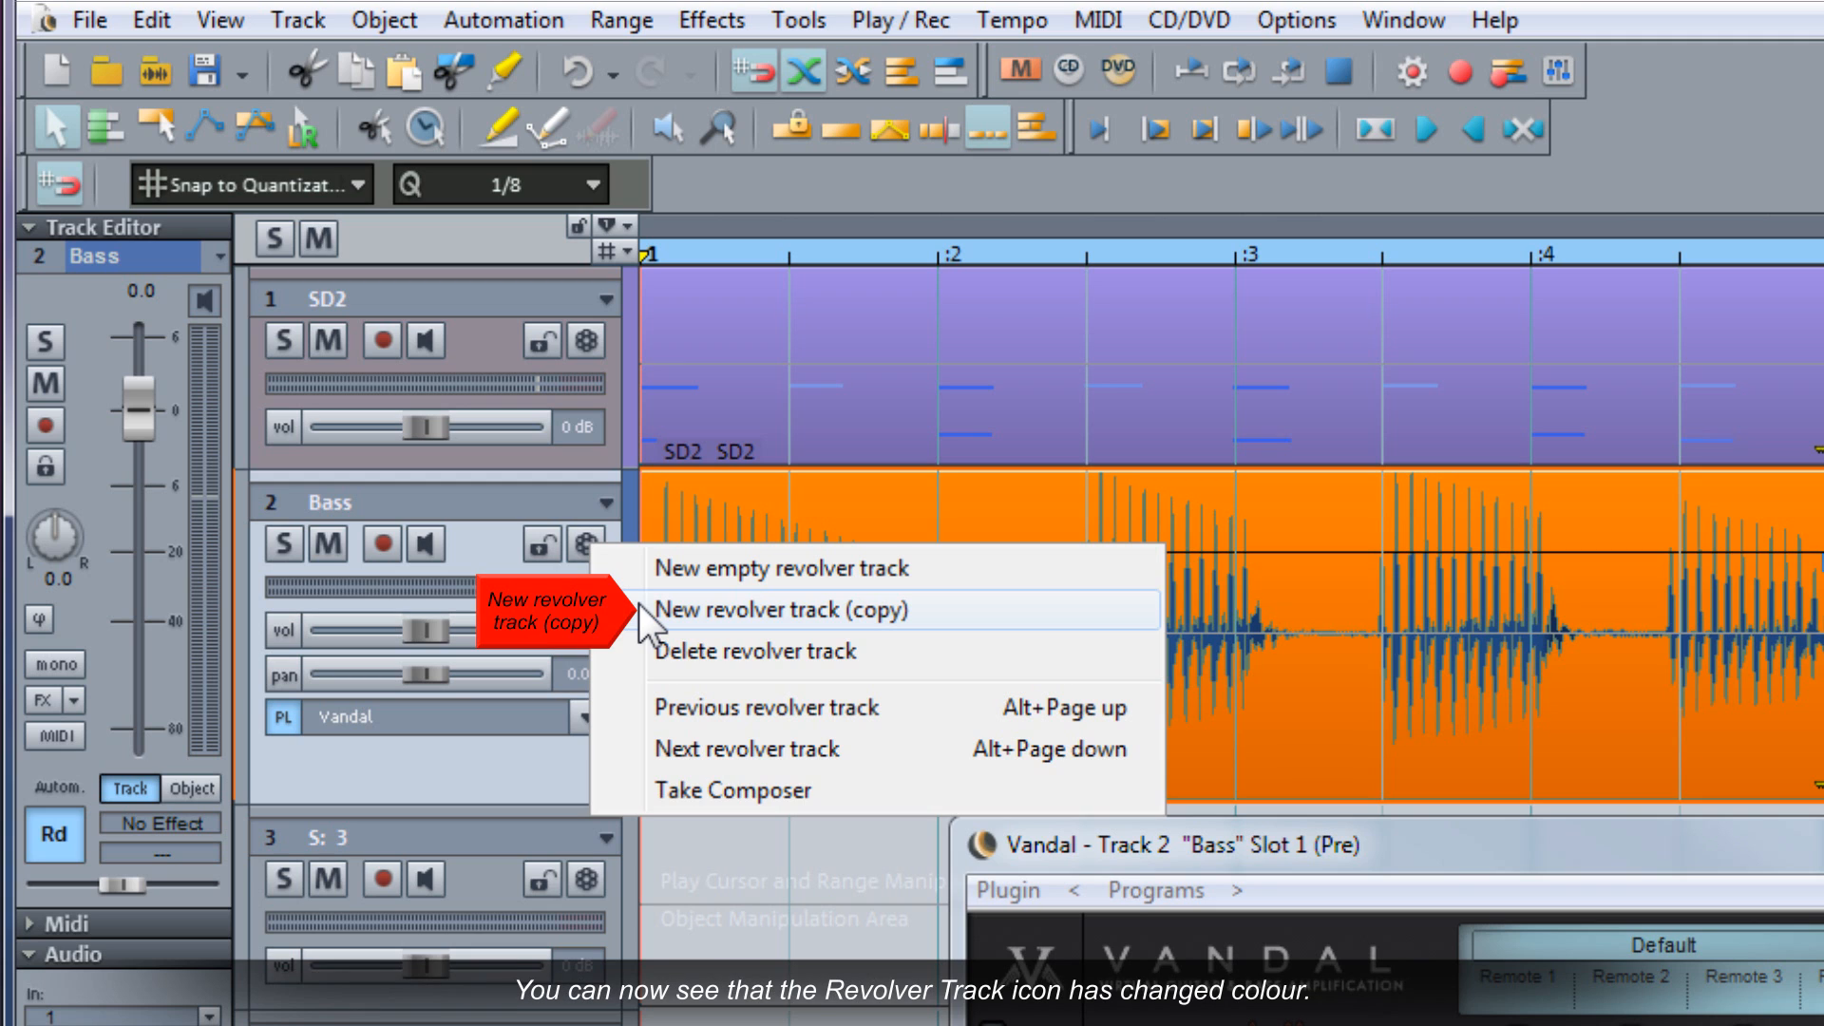
click(653, 615)
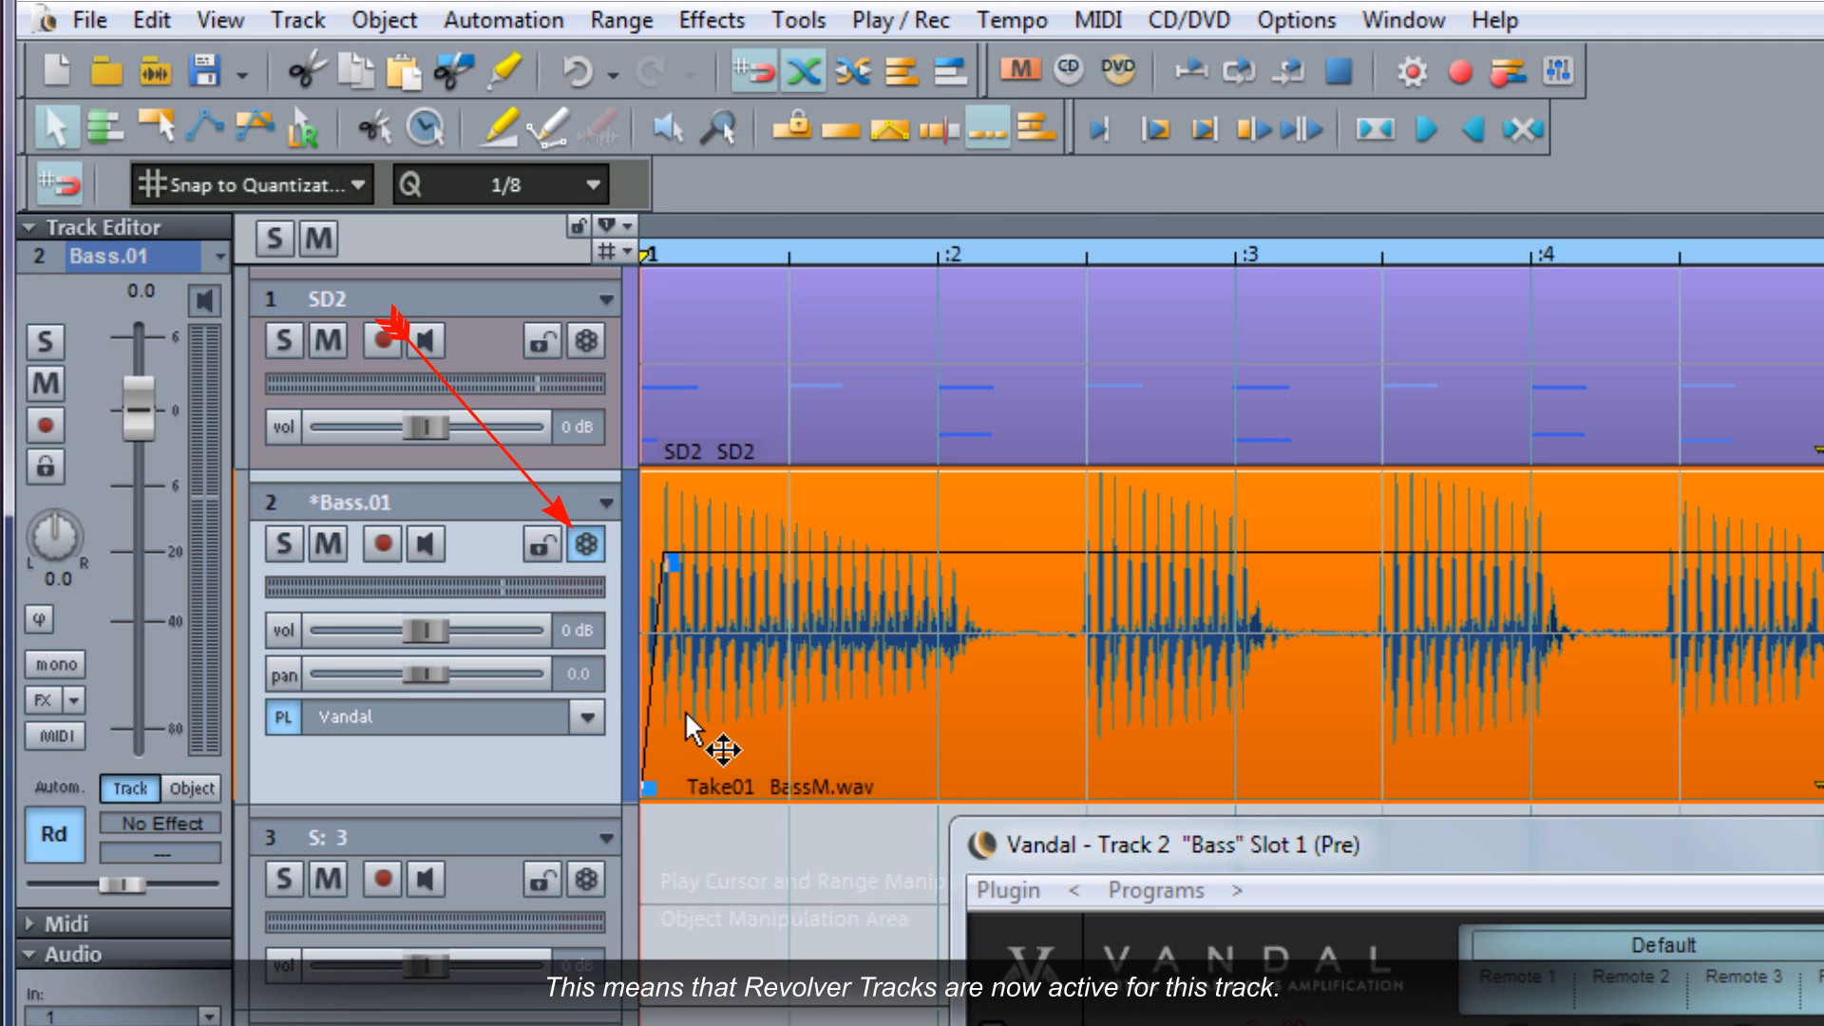
click(587, 544)
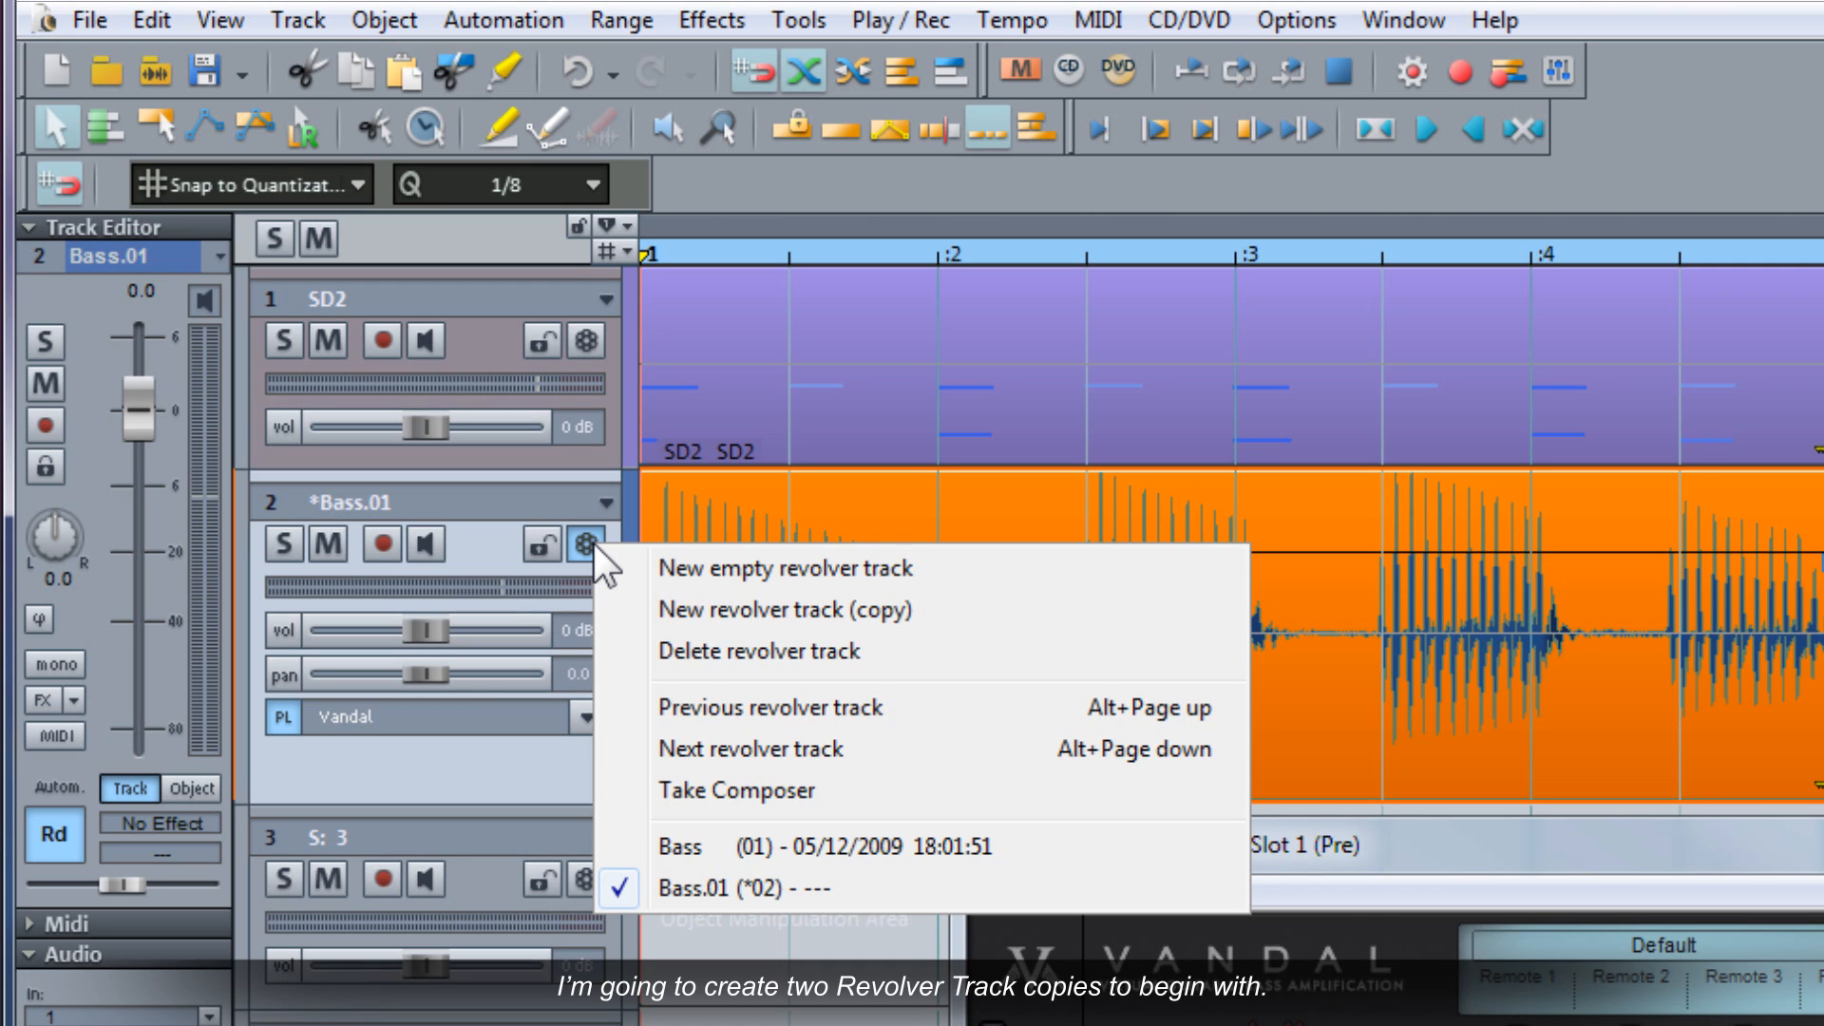
click(681, 616)
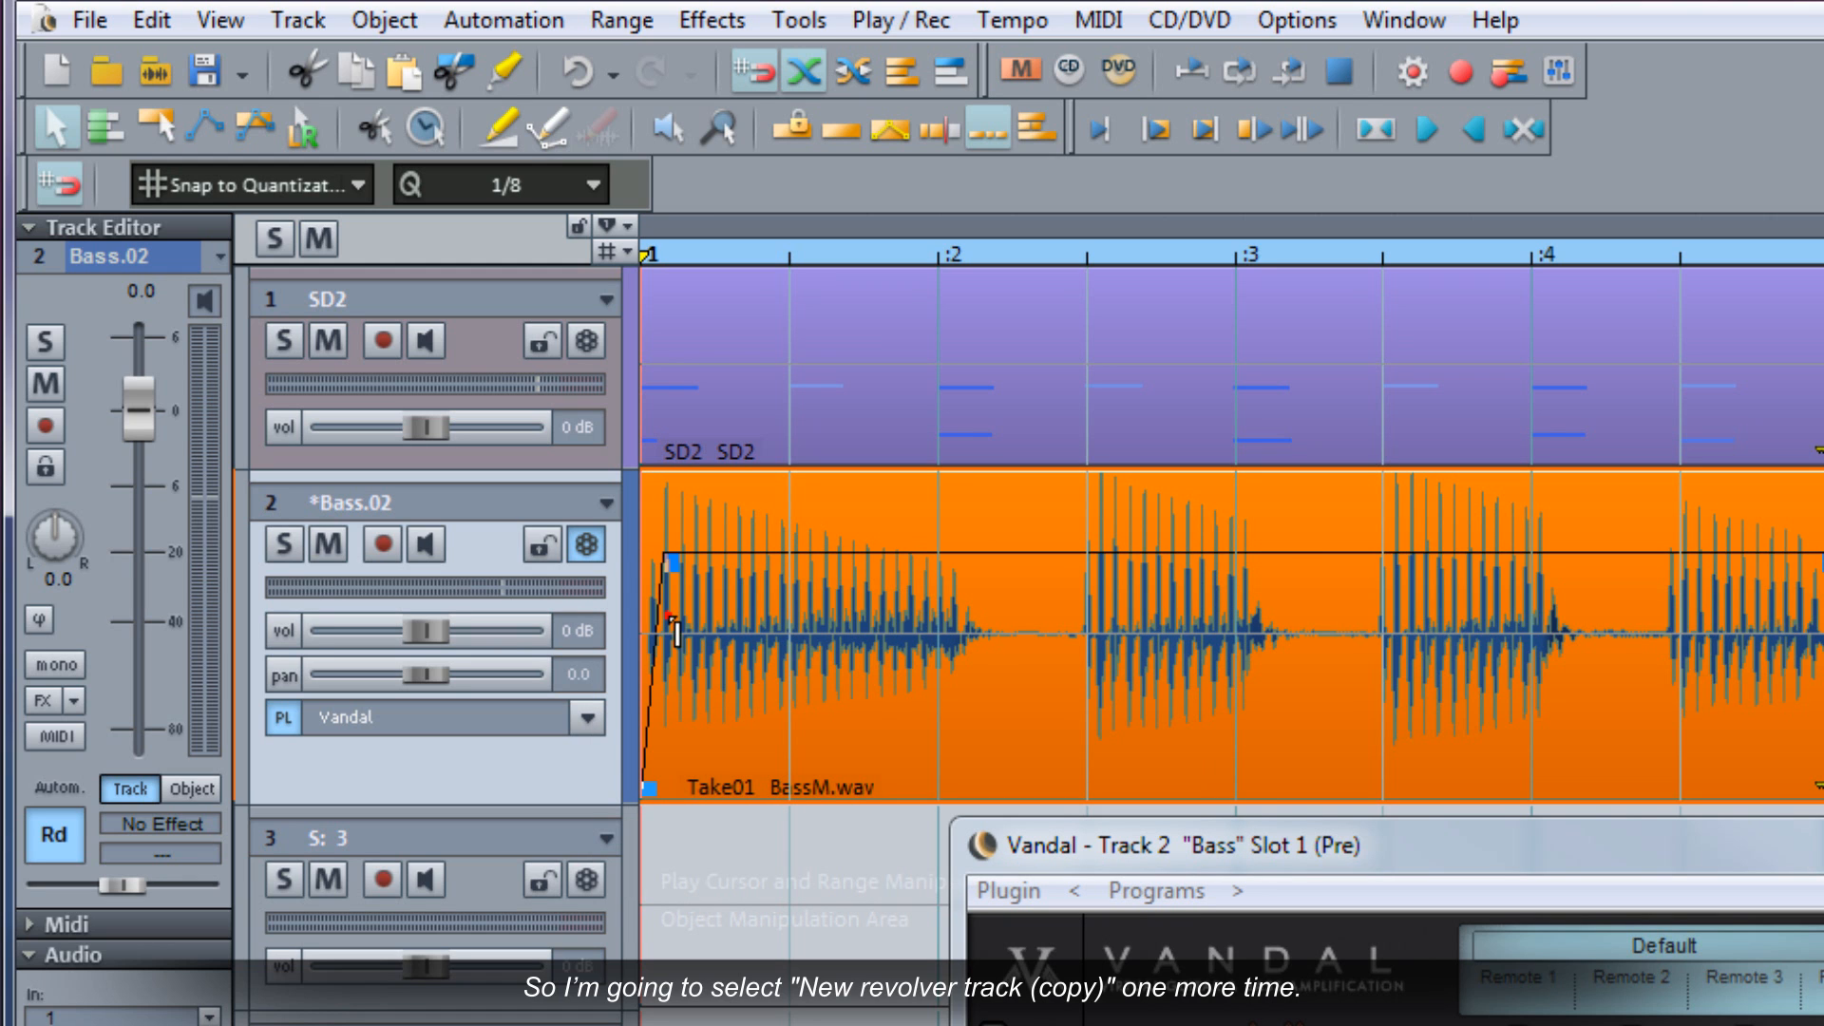
- Switch the track back to the Bass.01 revolver copy
click(587, 545)
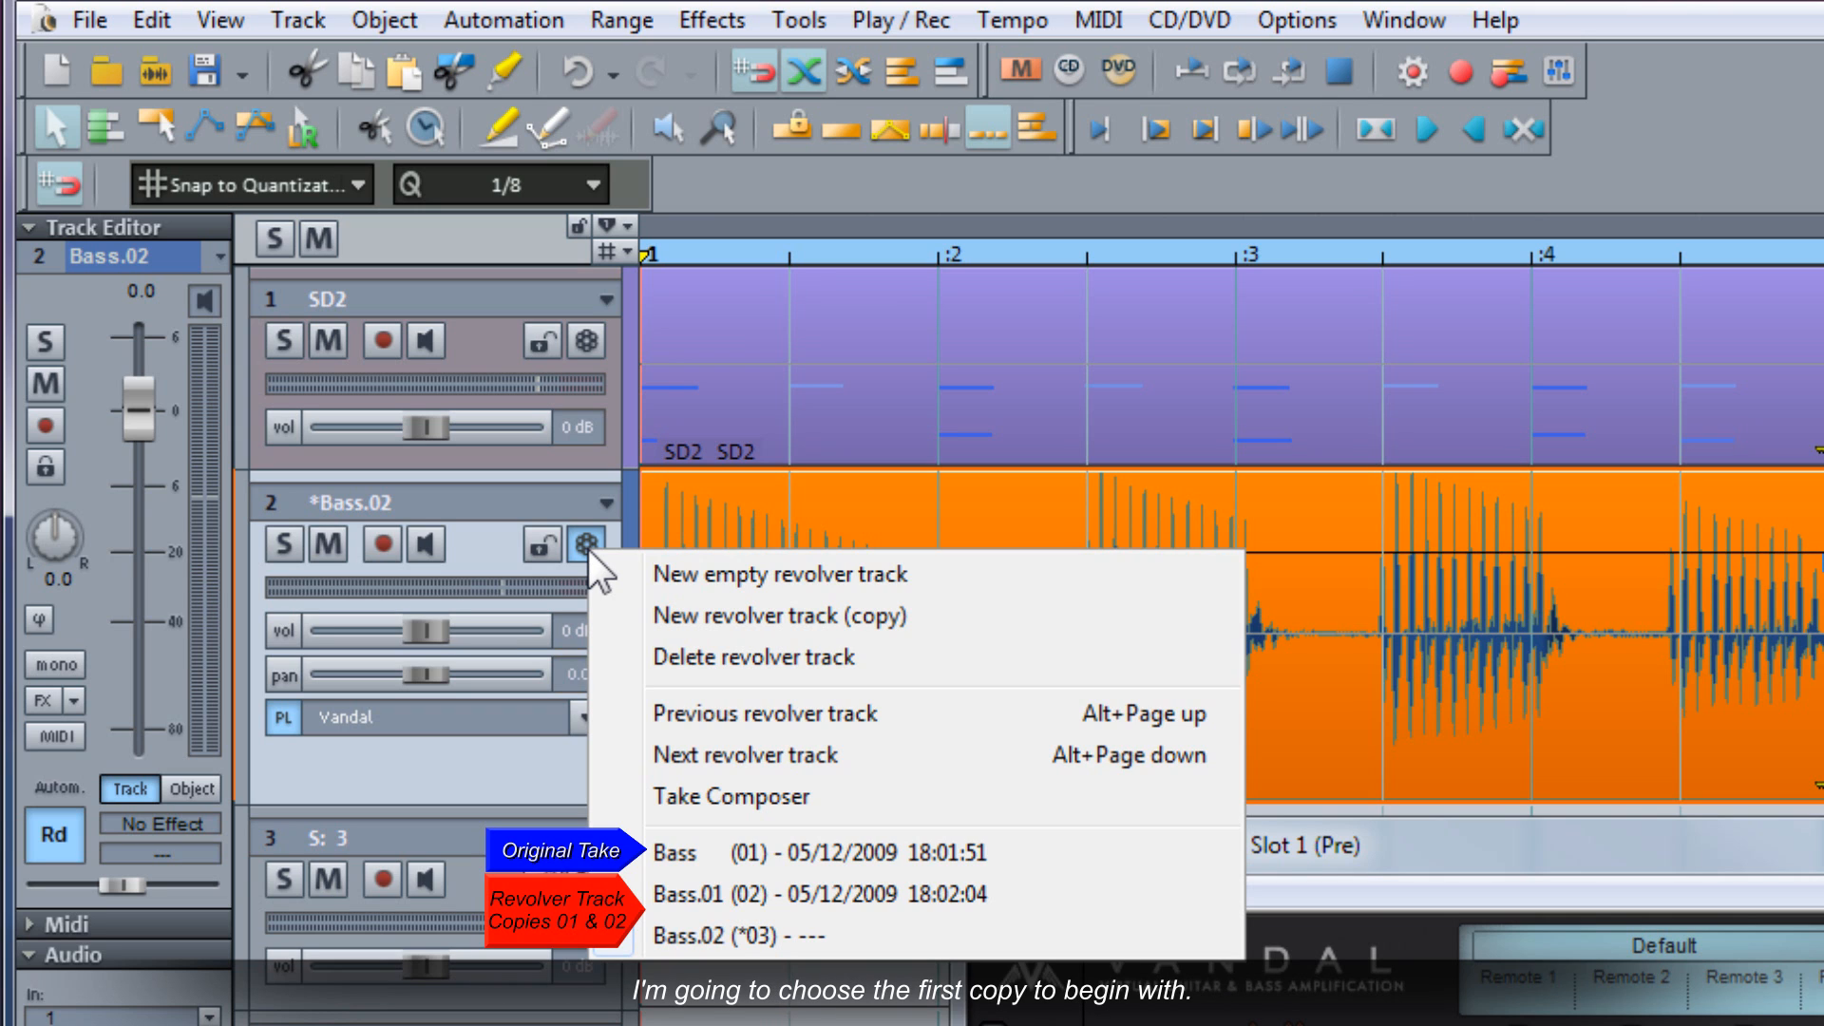
click(622, 901)
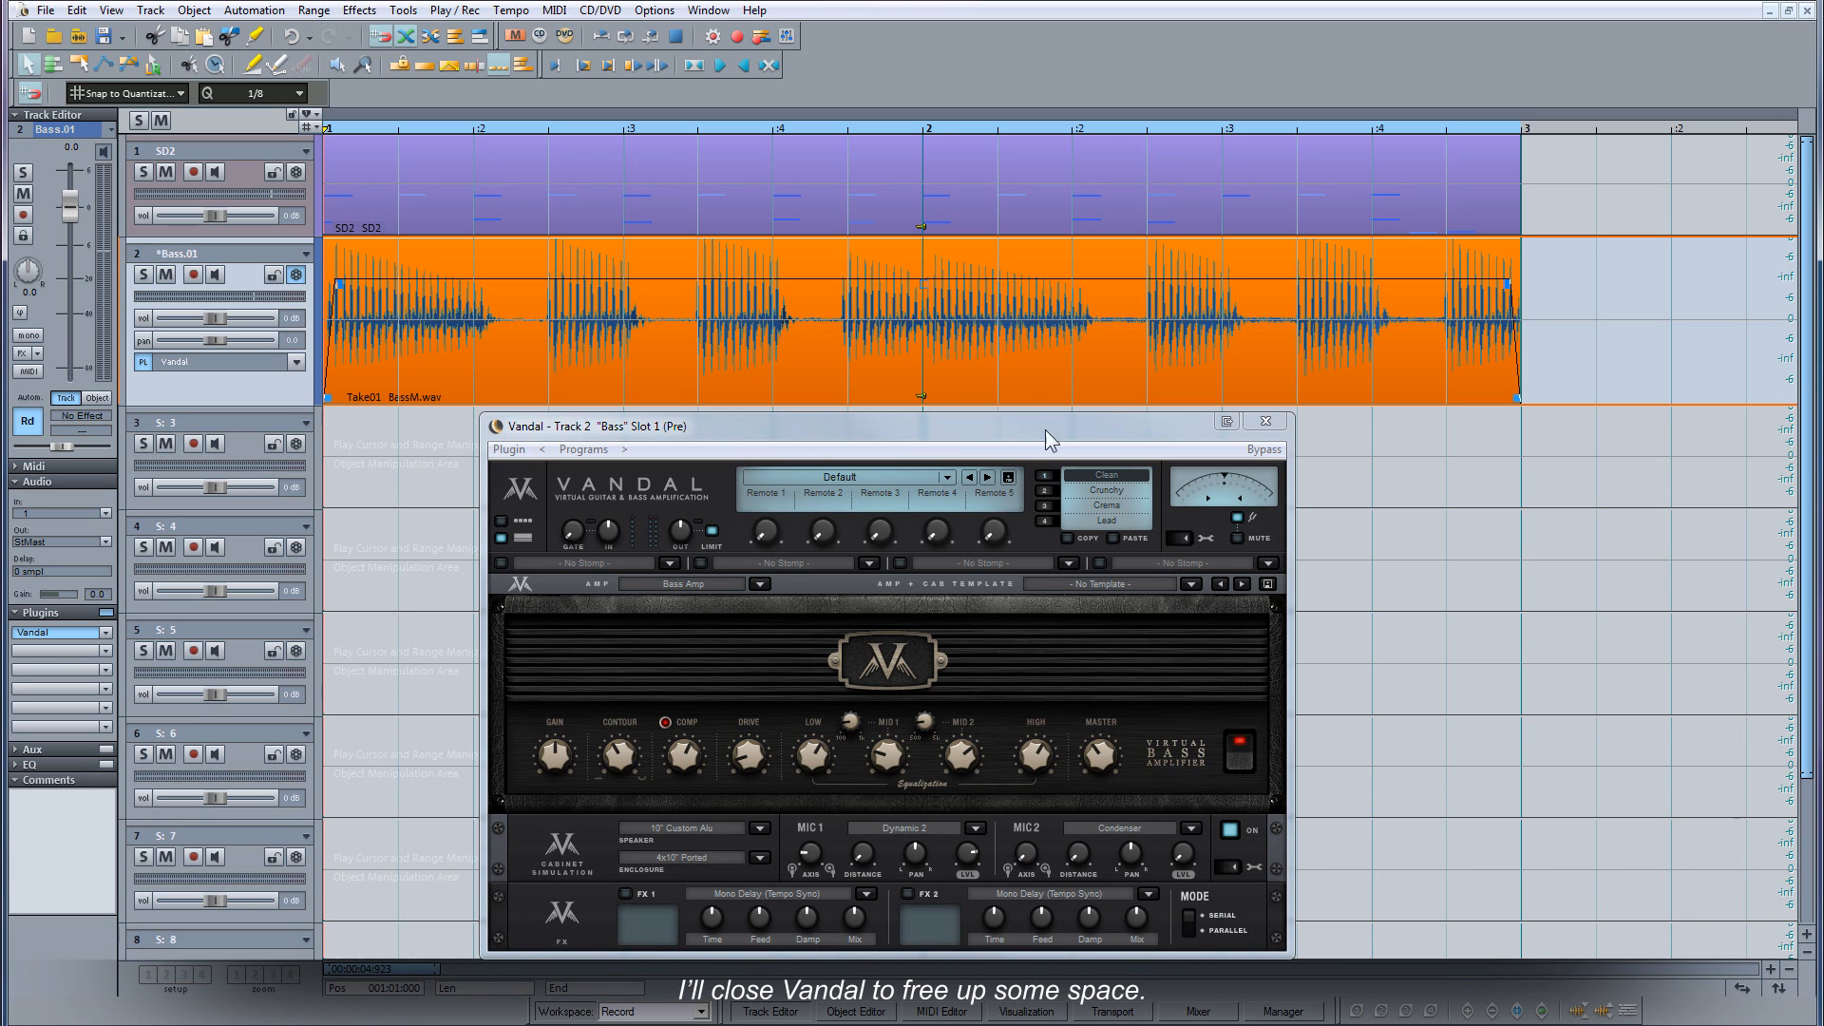
- Close the Vandal amp window and launch Take Composer on Bass.01
click(1265, 422)
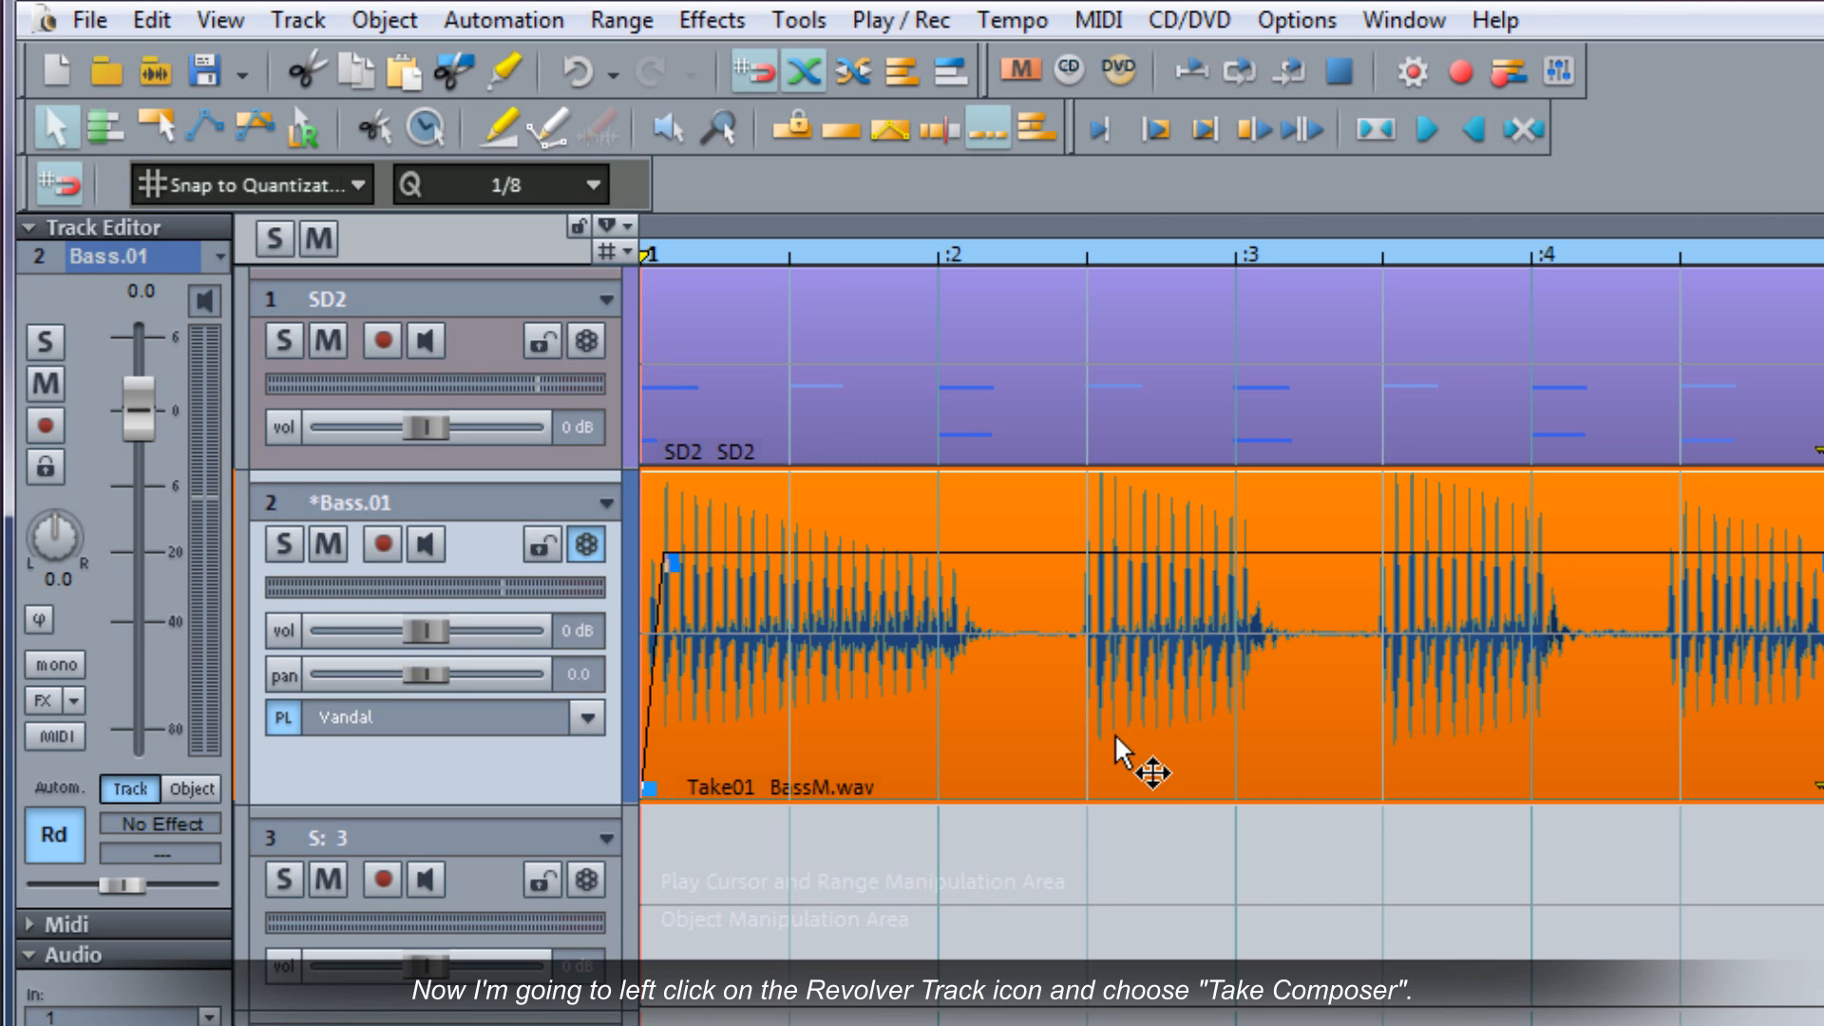
click(588, 544)
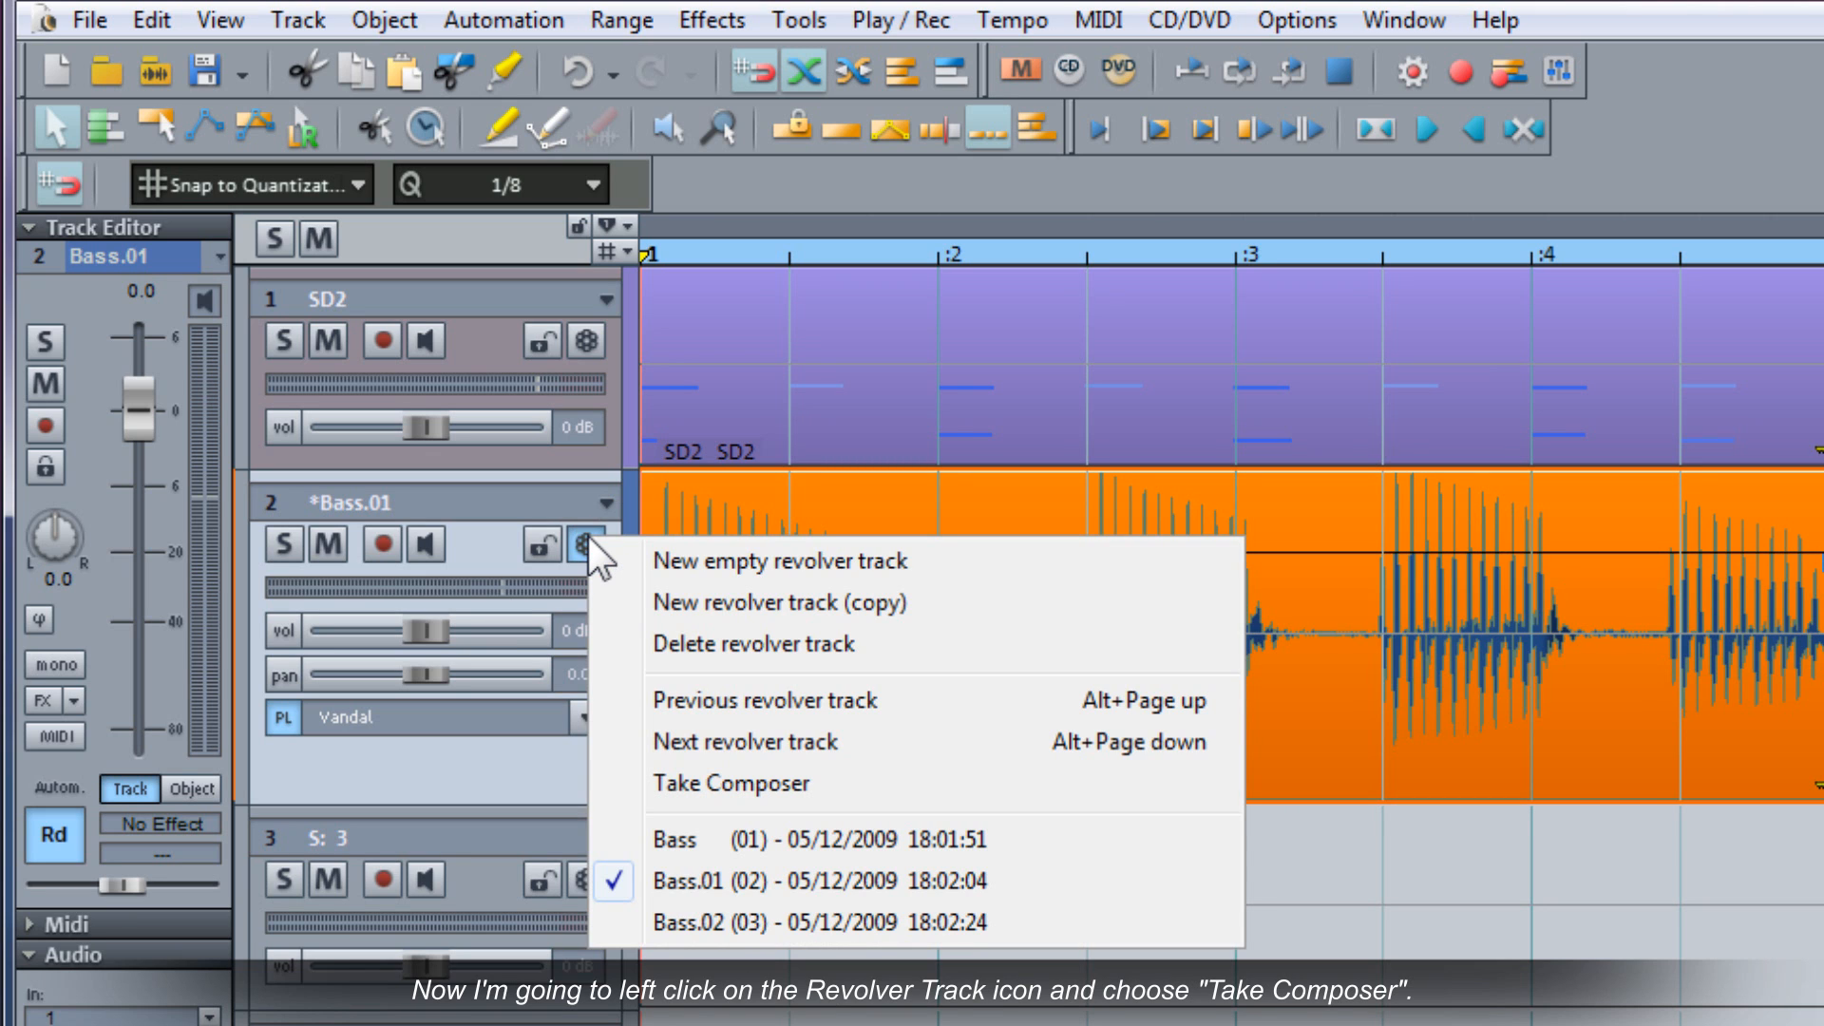
click(689, 786)
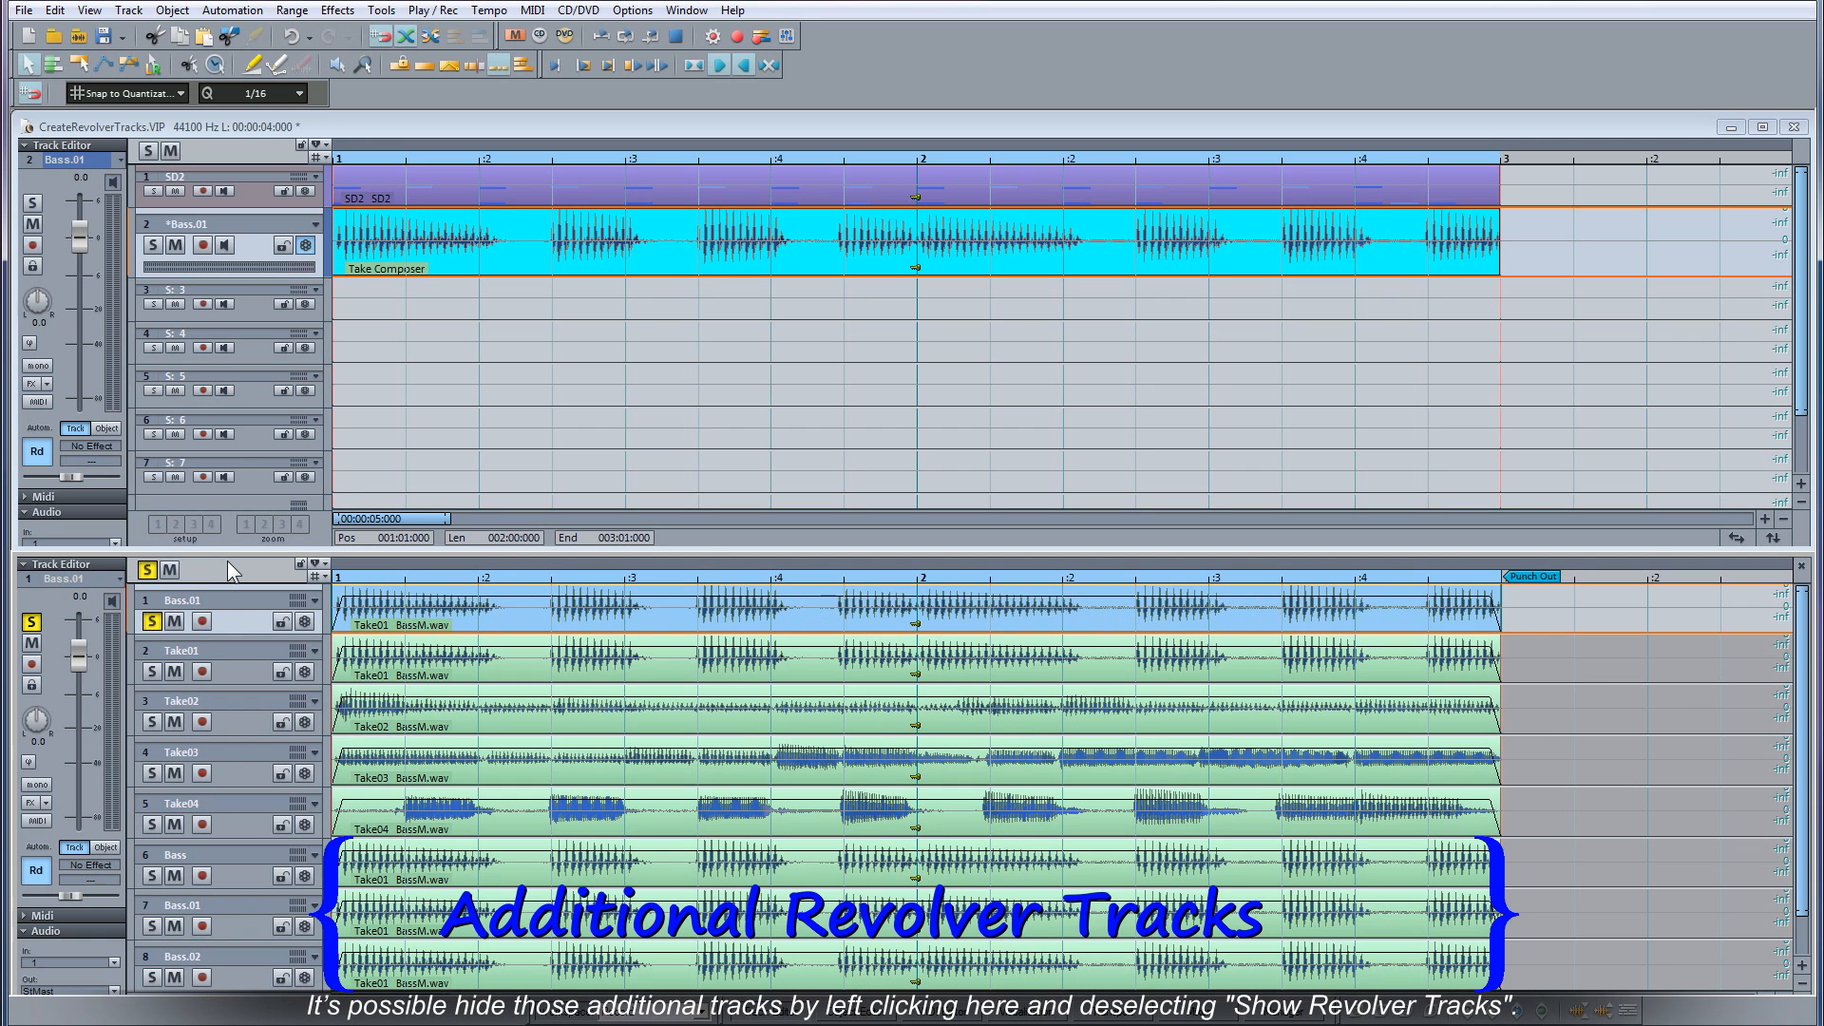
- Uncheck Show revolver tracks in the Take Composer display options
click(315, 564)
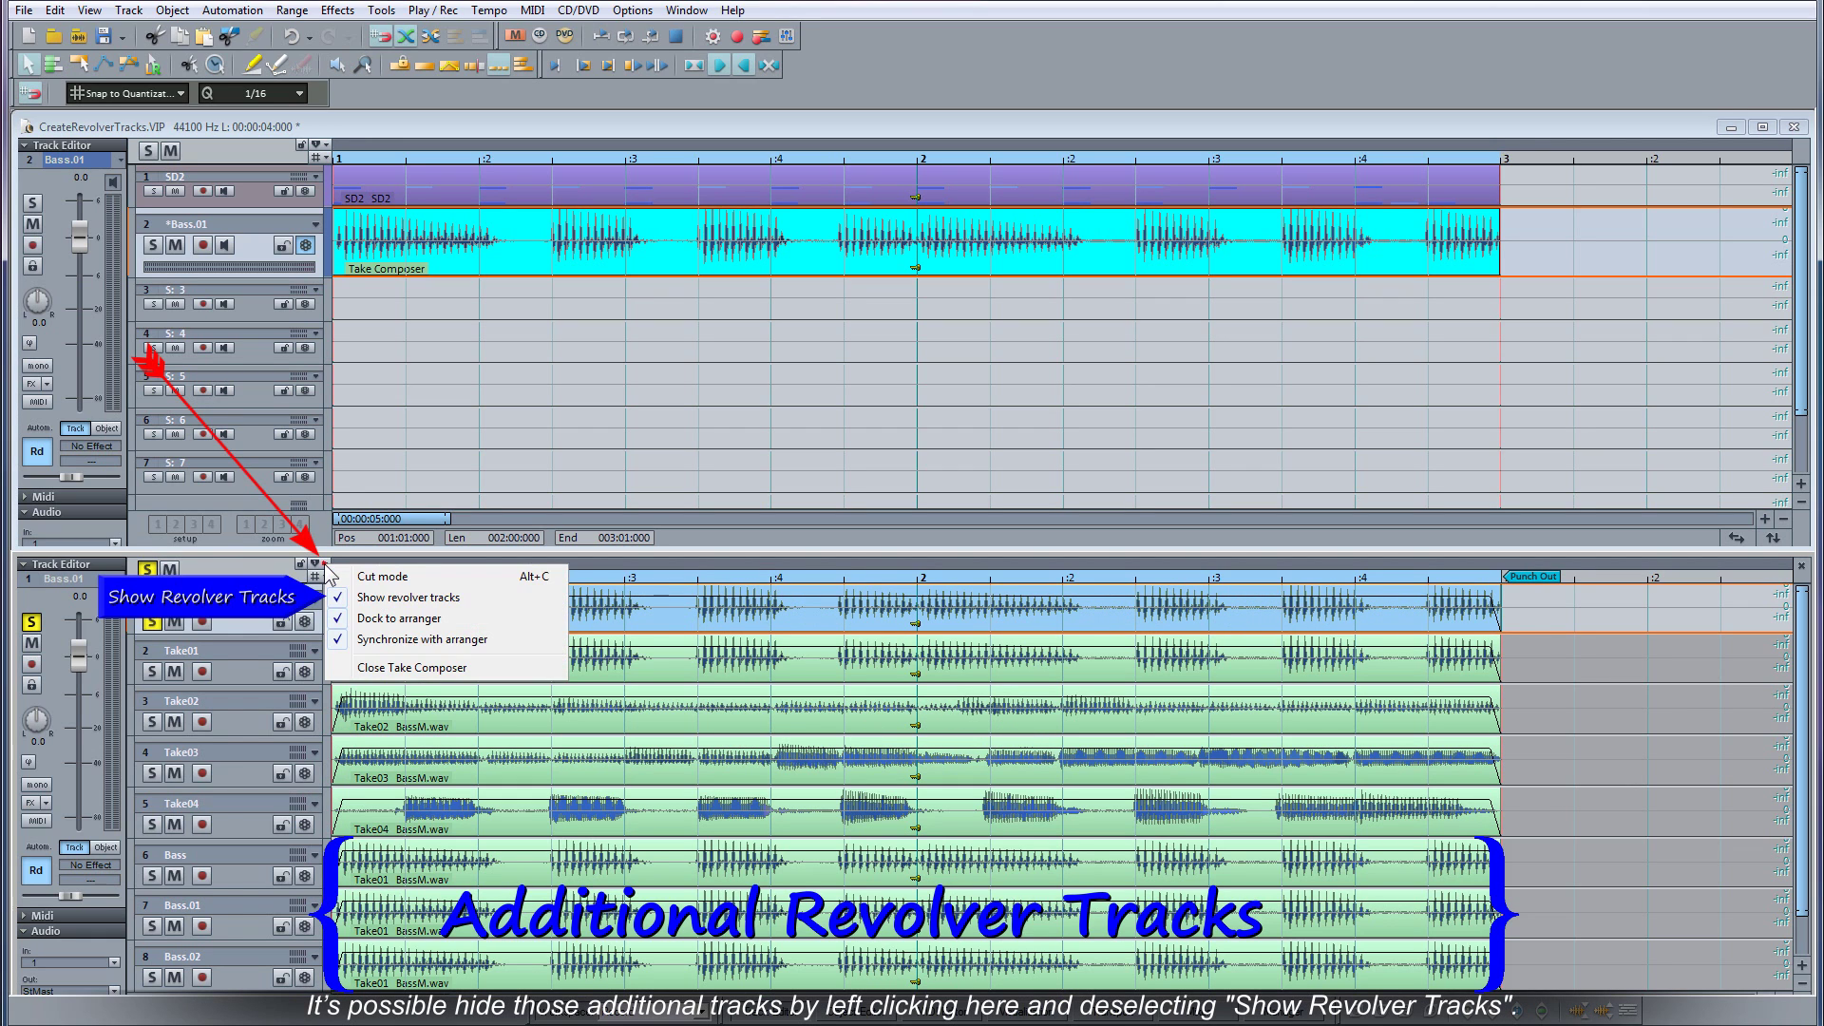
click(379, 598)
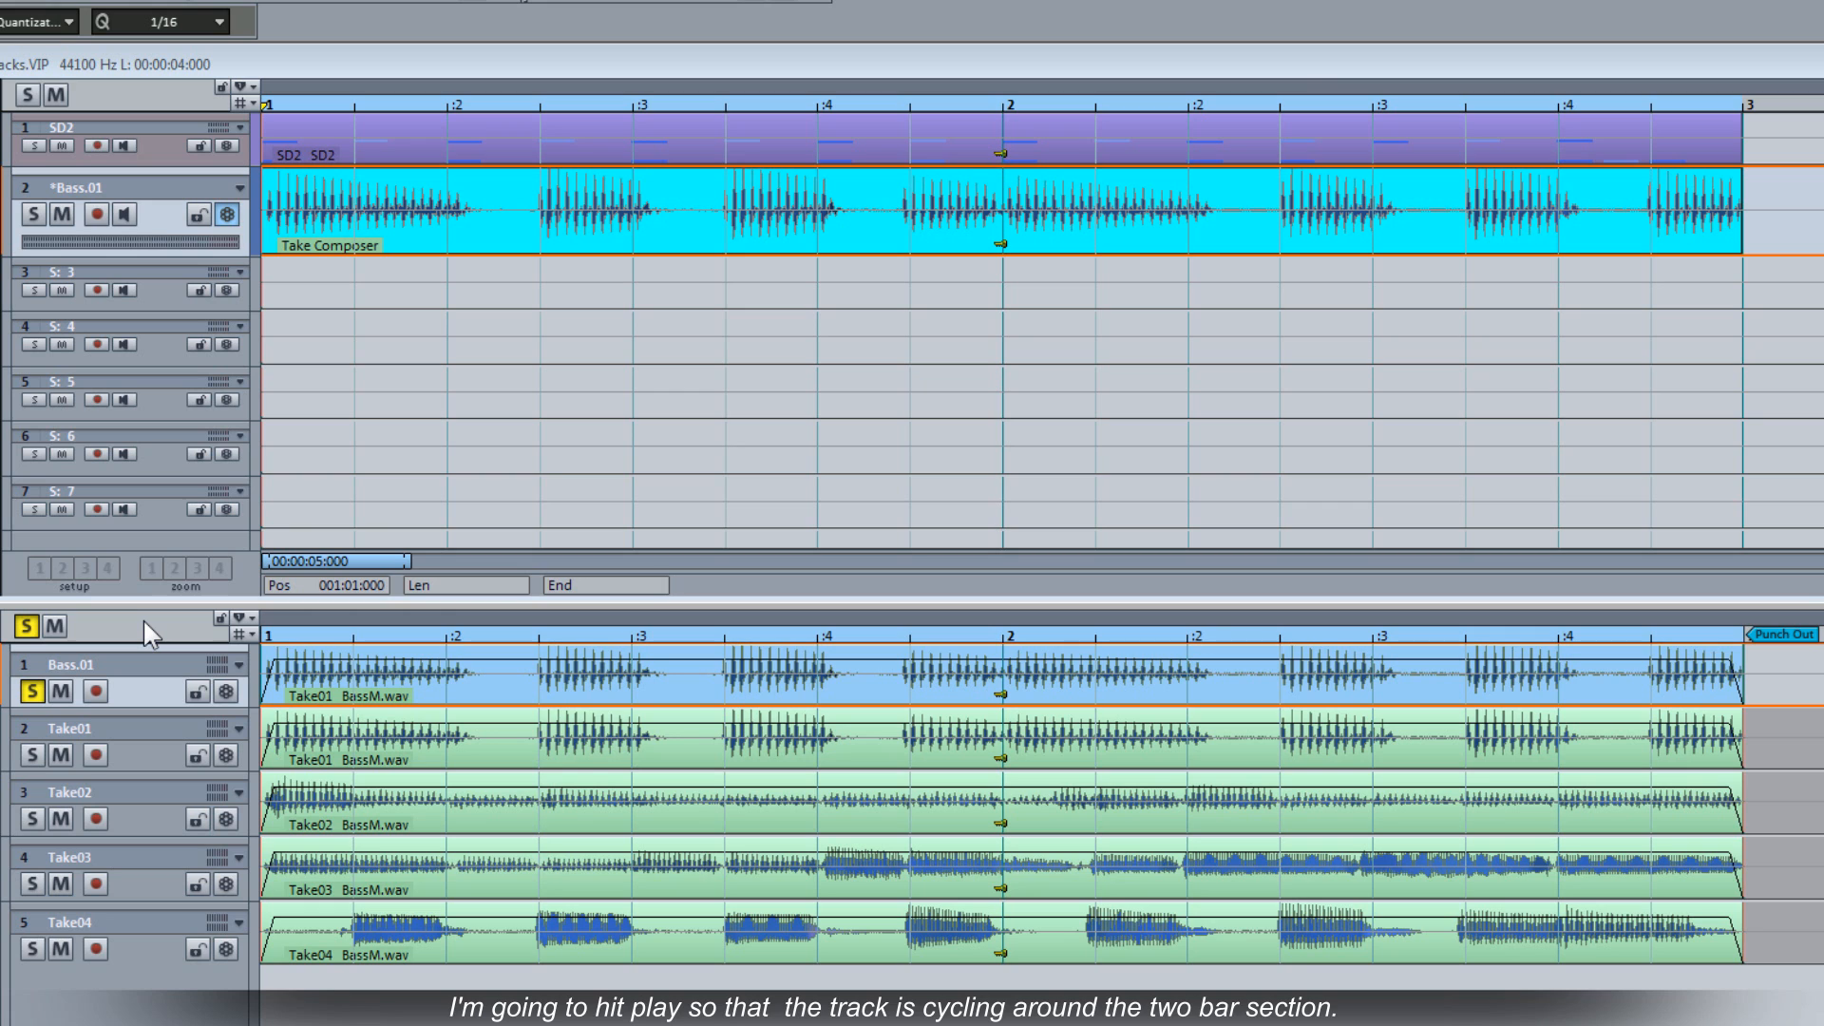
key(space)
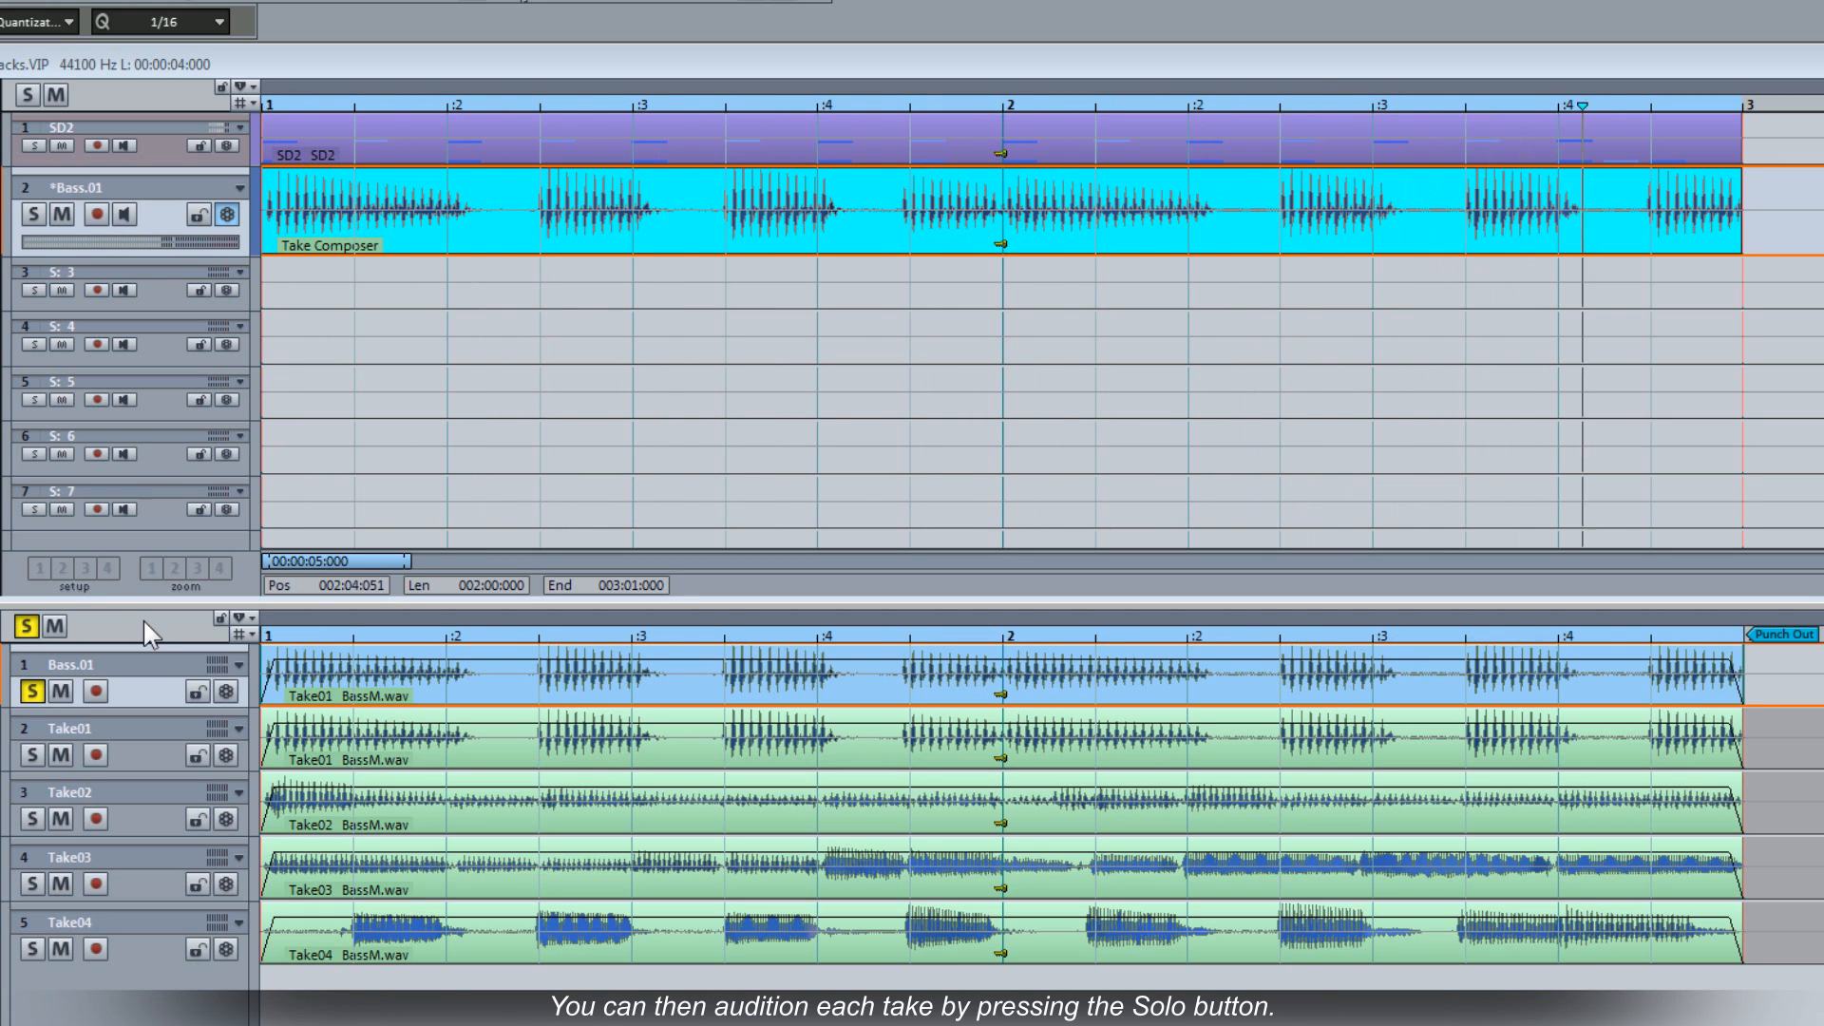
click(34, 756)
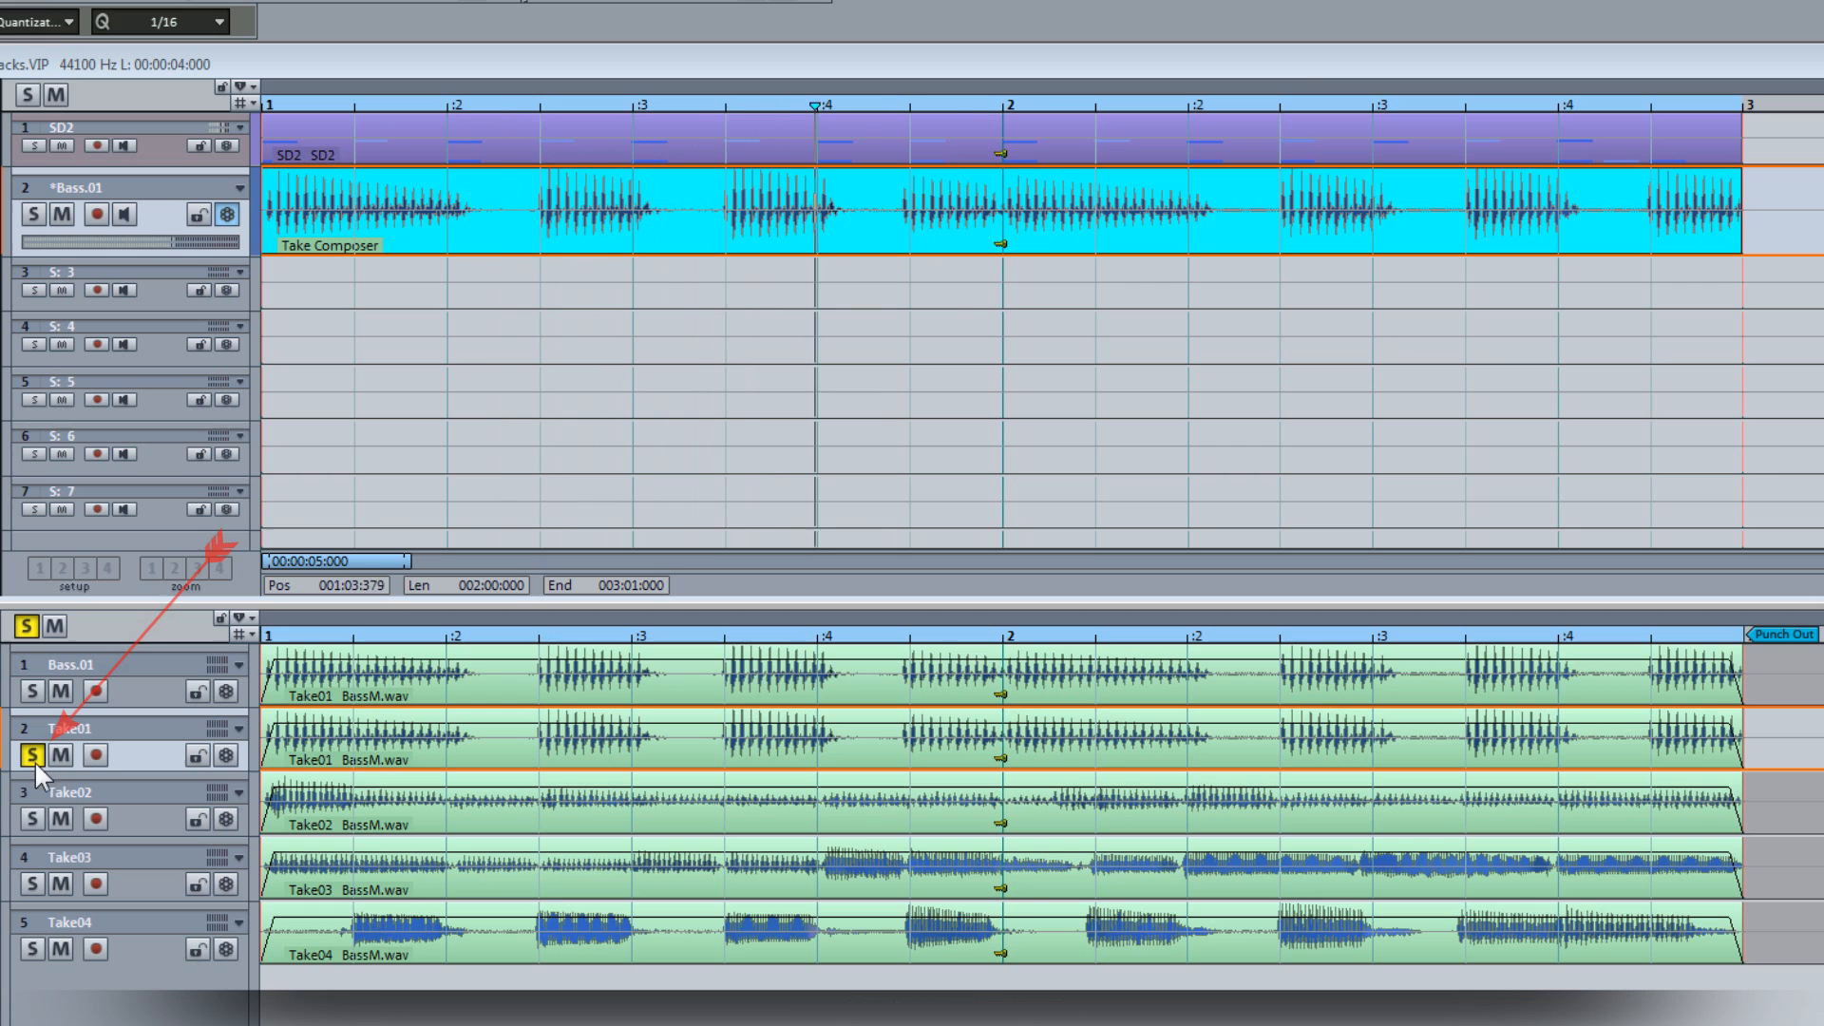
click(32, 819)
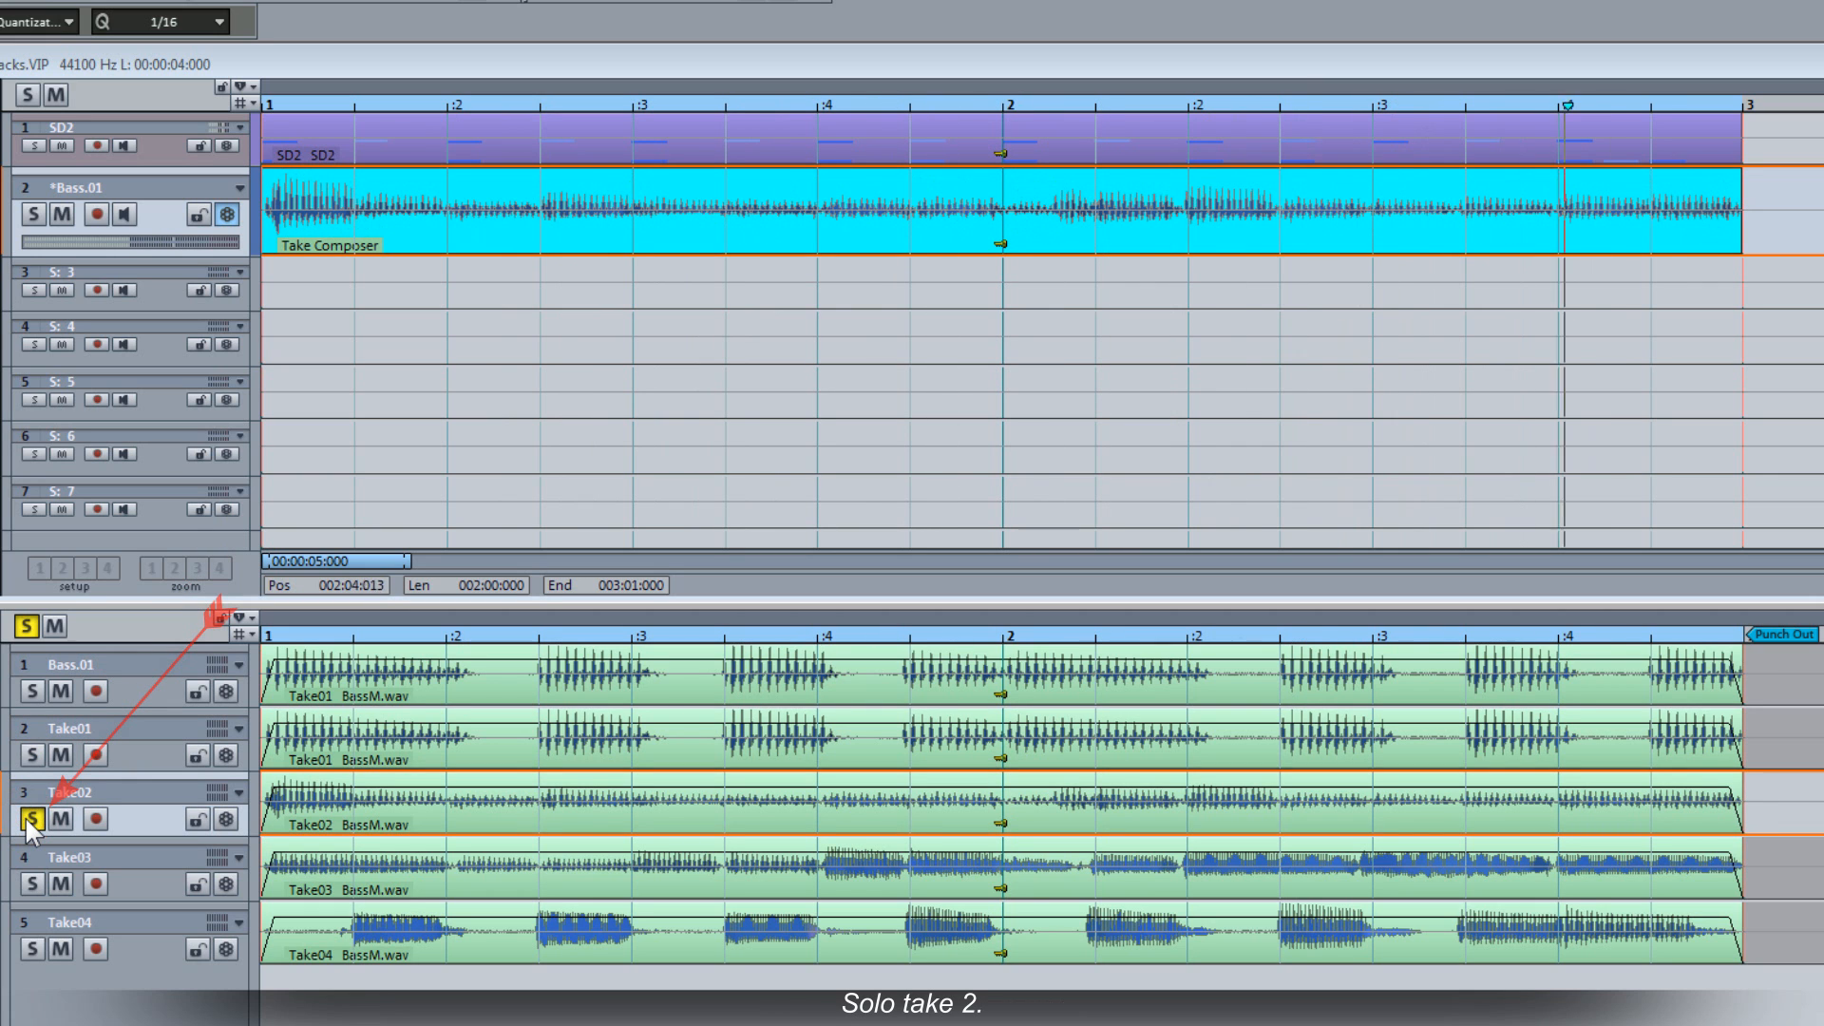
click(33, 883)
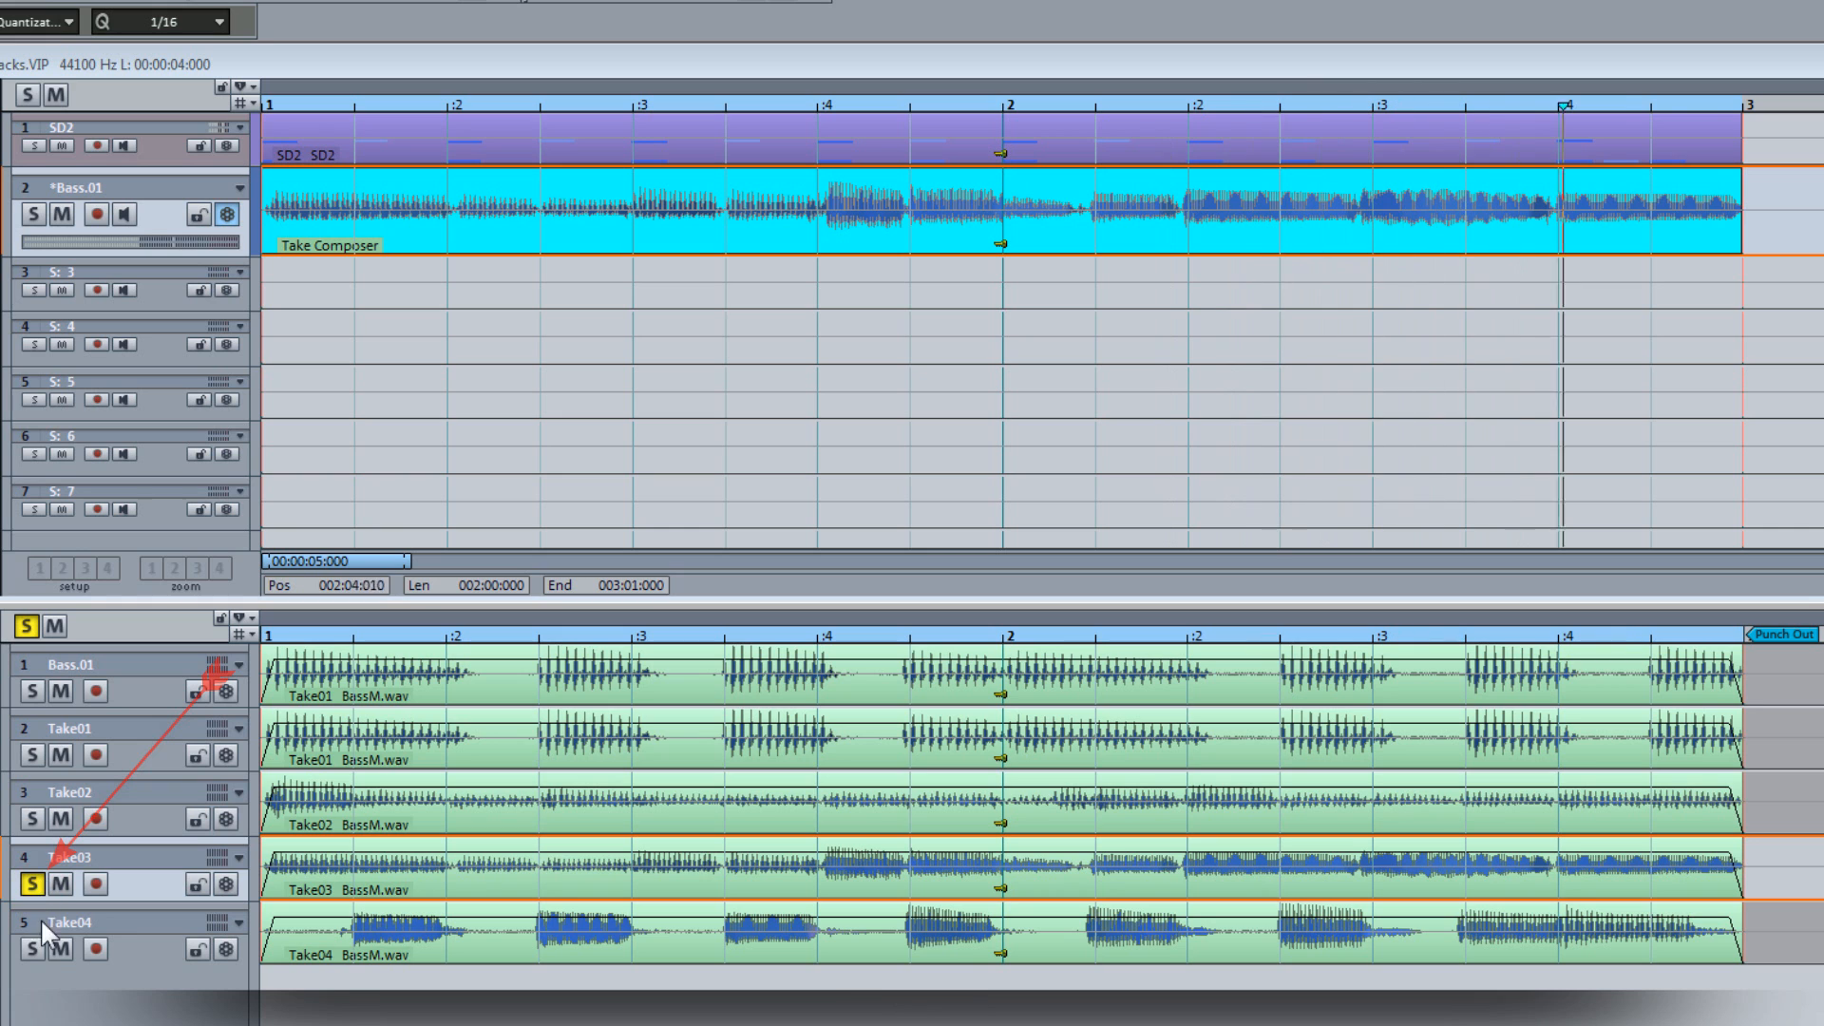
click(31, 948)
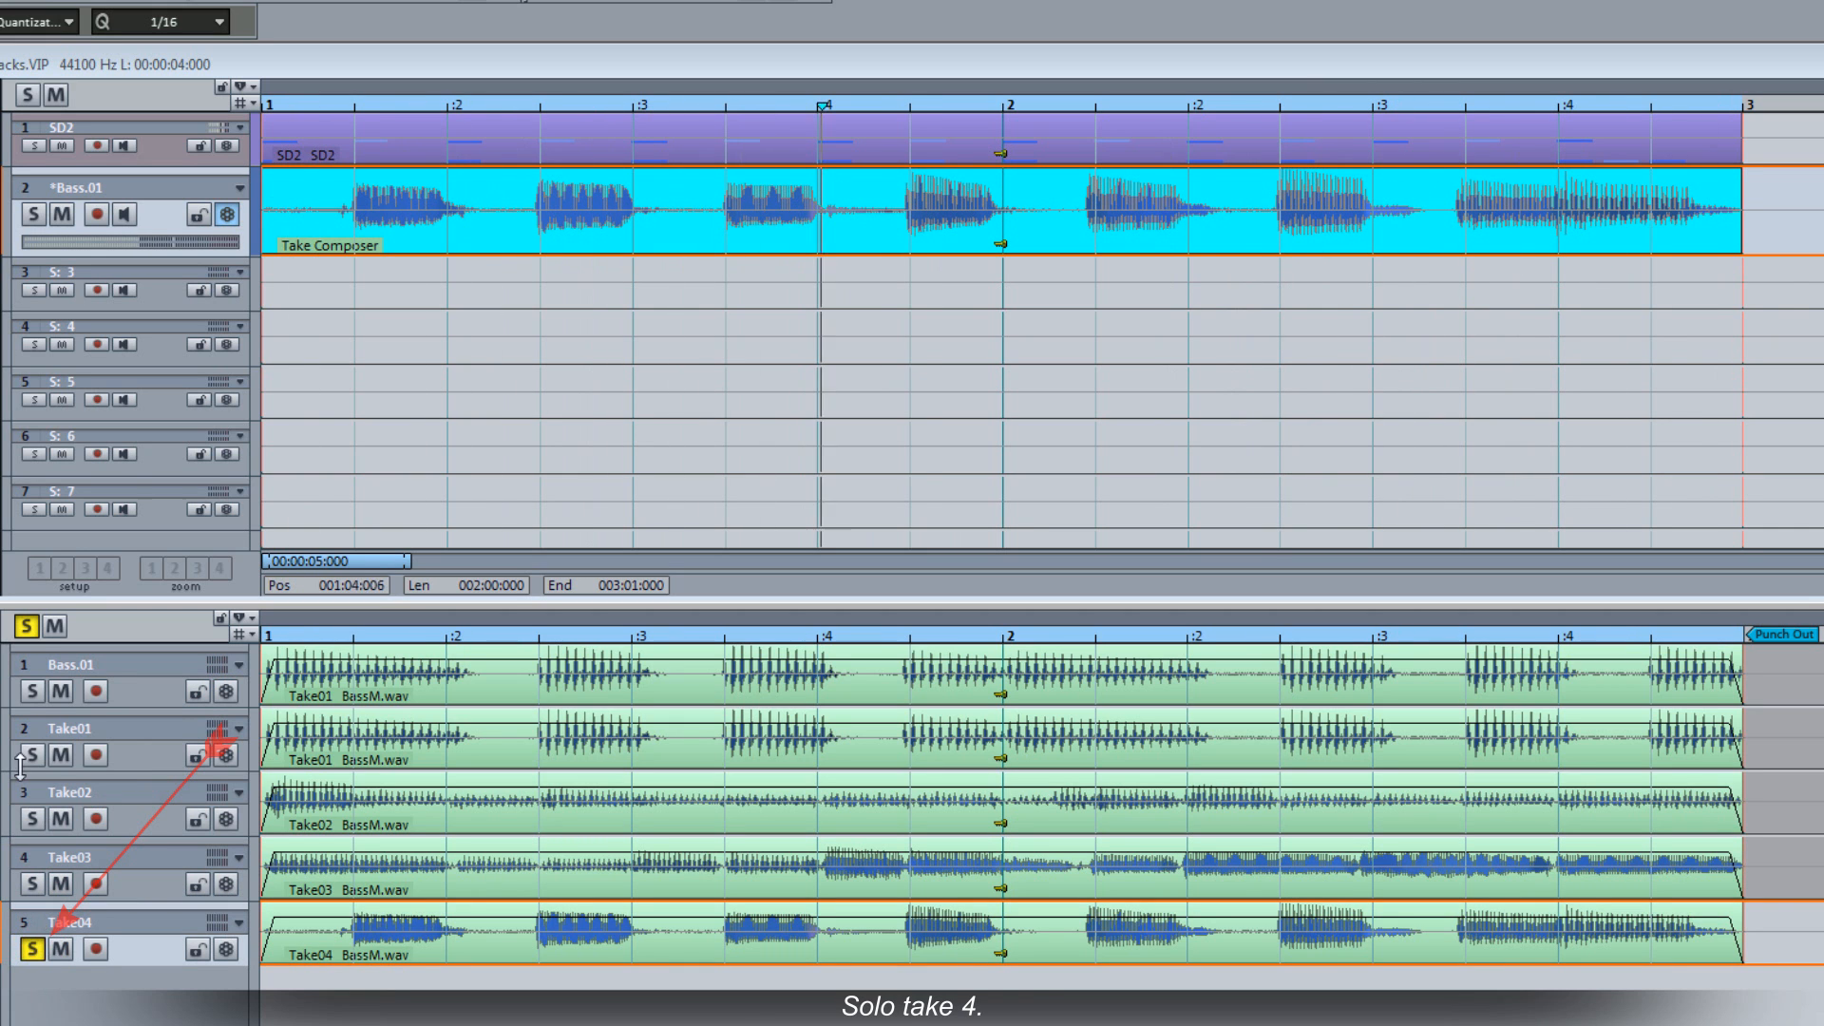
click(32, 690)
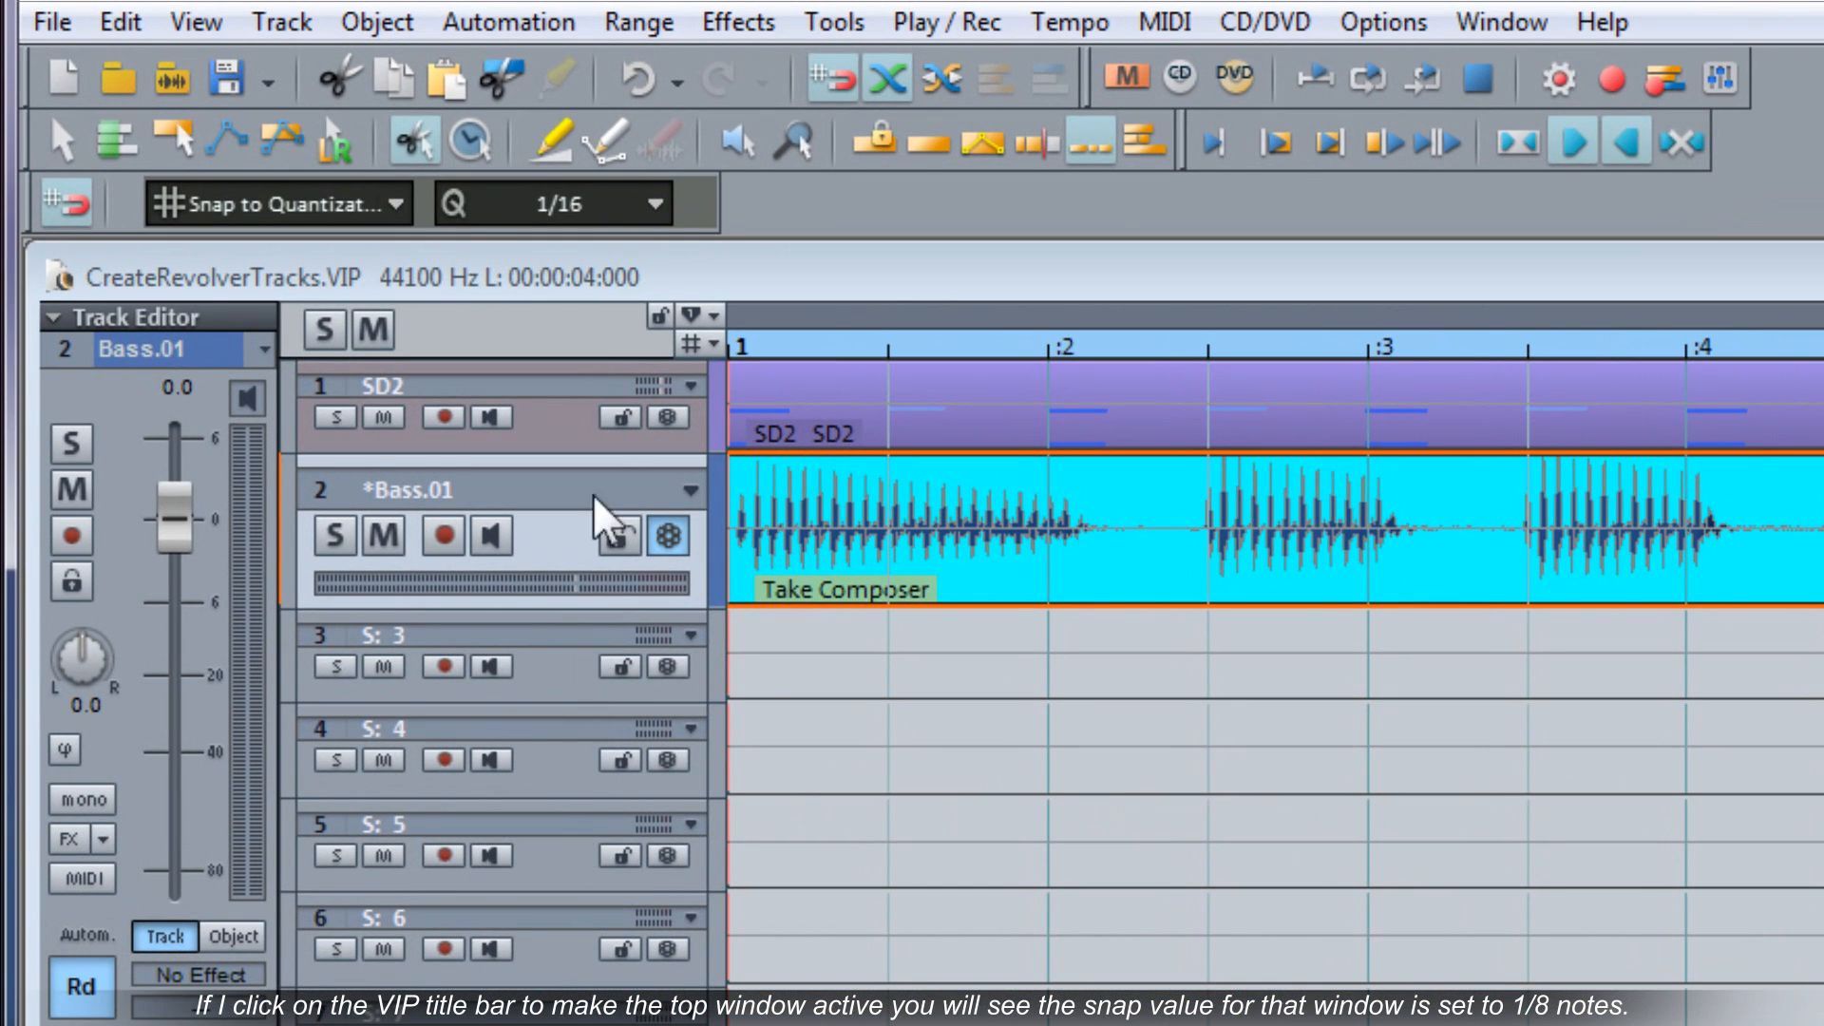
- Set the Take Composer Q snap to 1/4 and confirm the arranger keeps 1/8
click(659, 279)
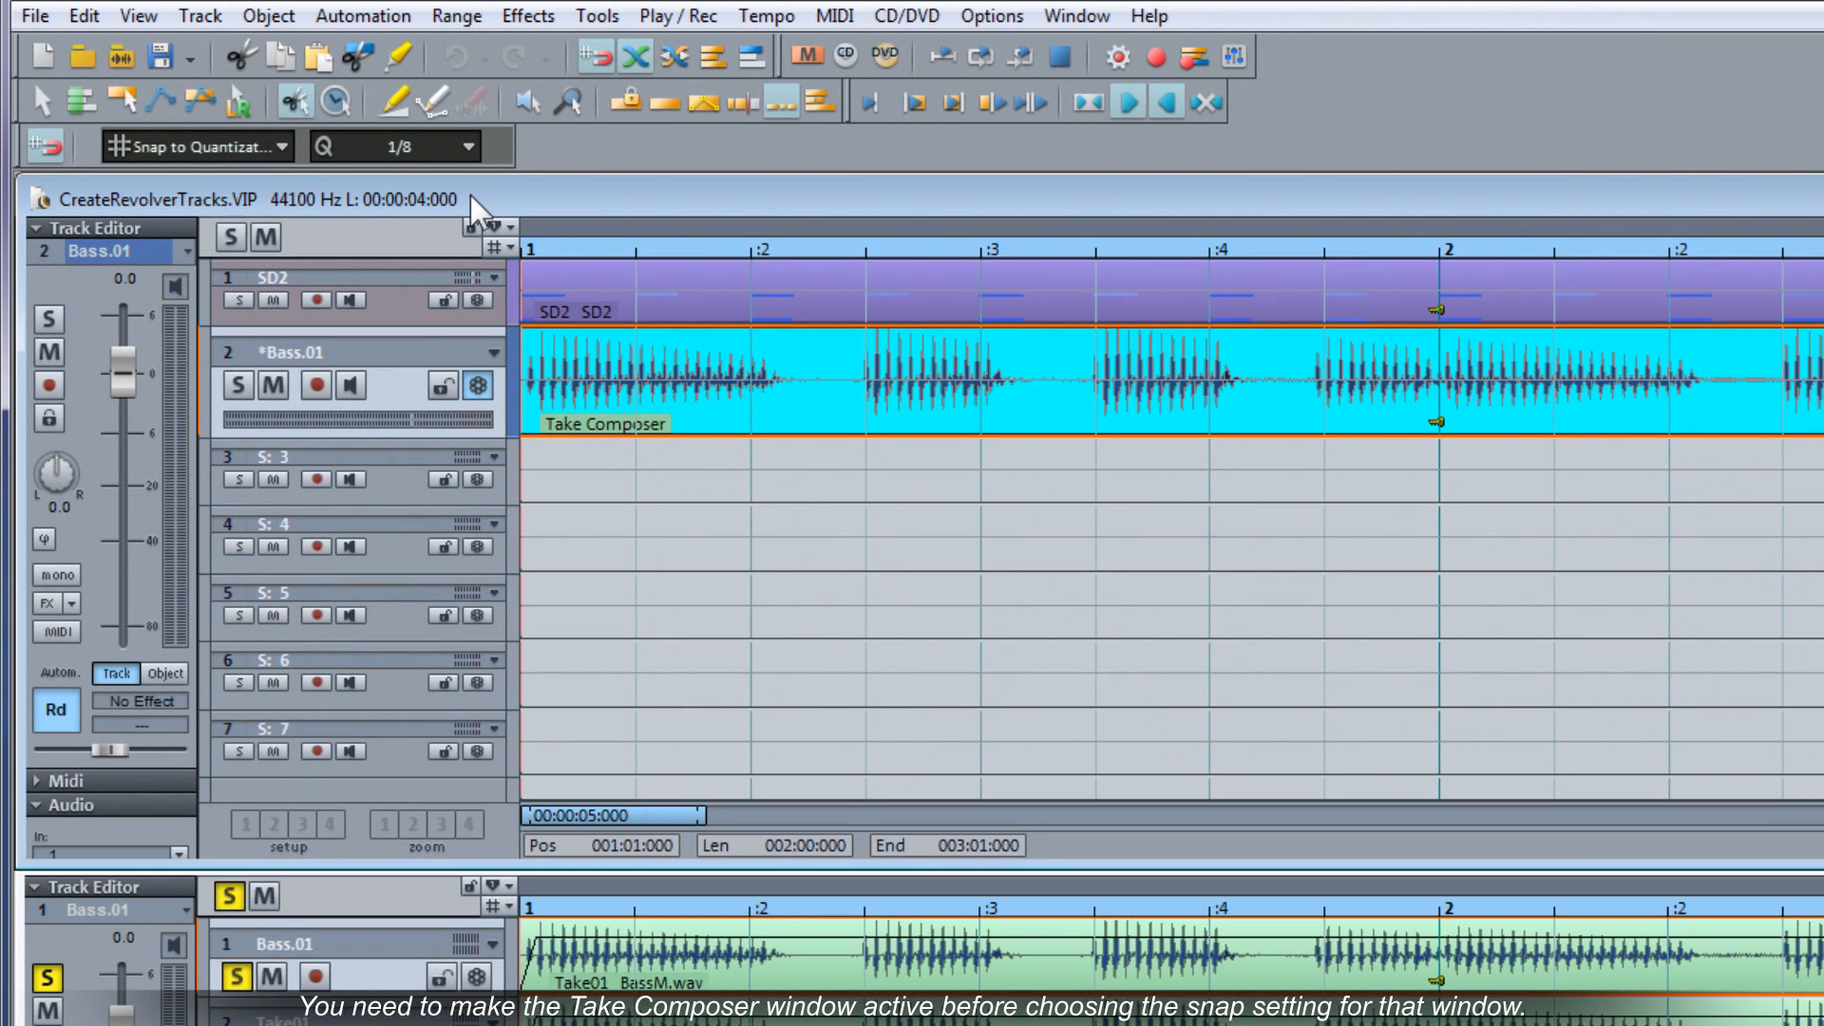
key(ctrl+Tab)
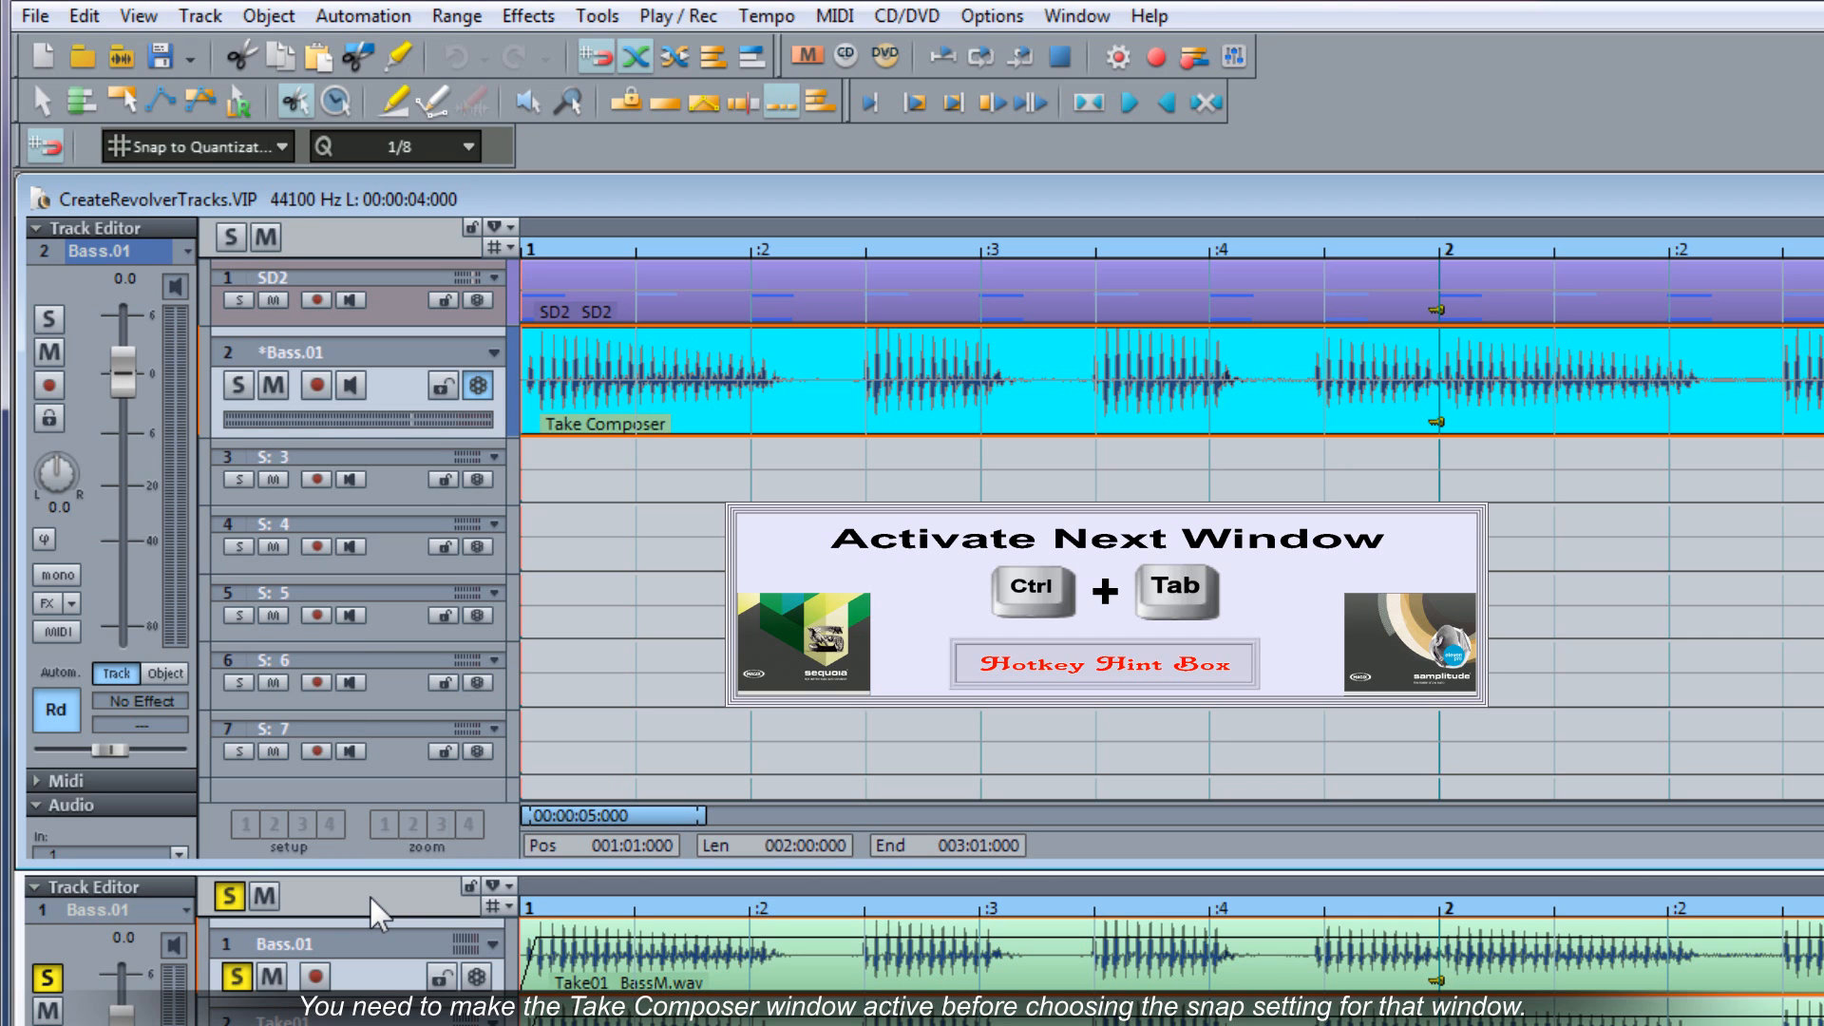
click(377, 912)
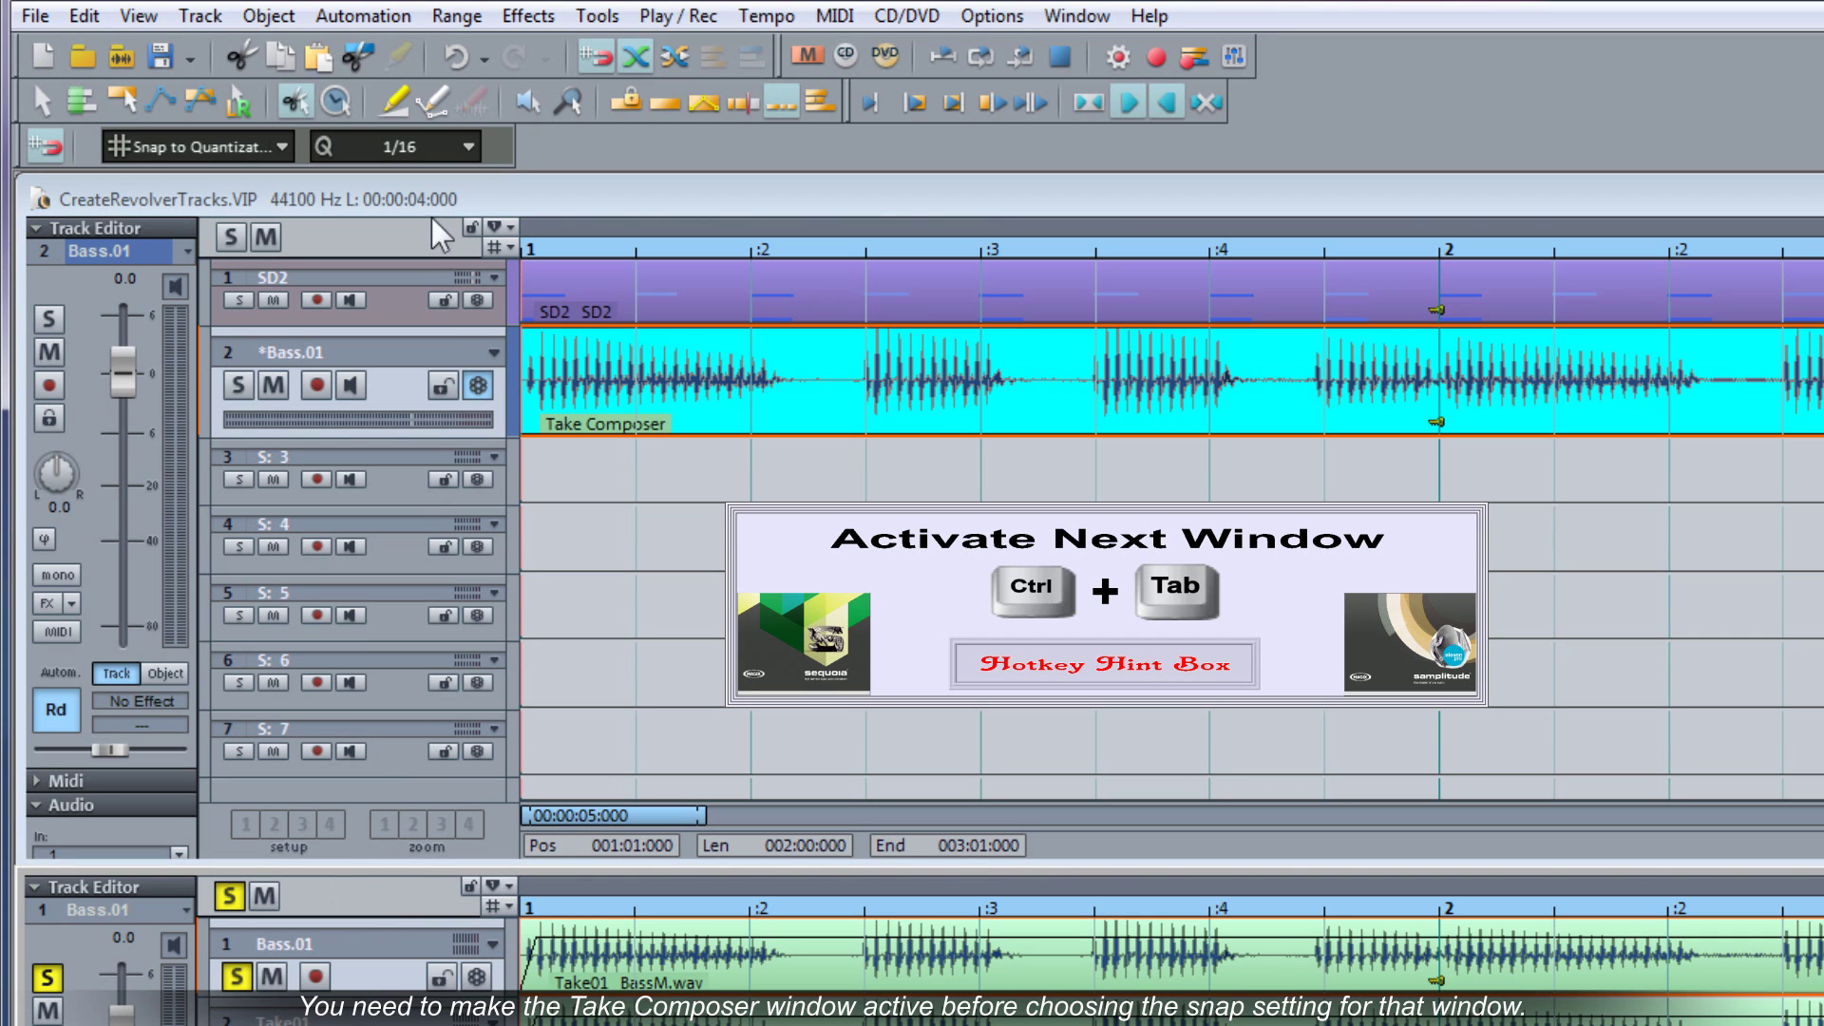
click(473, 149)
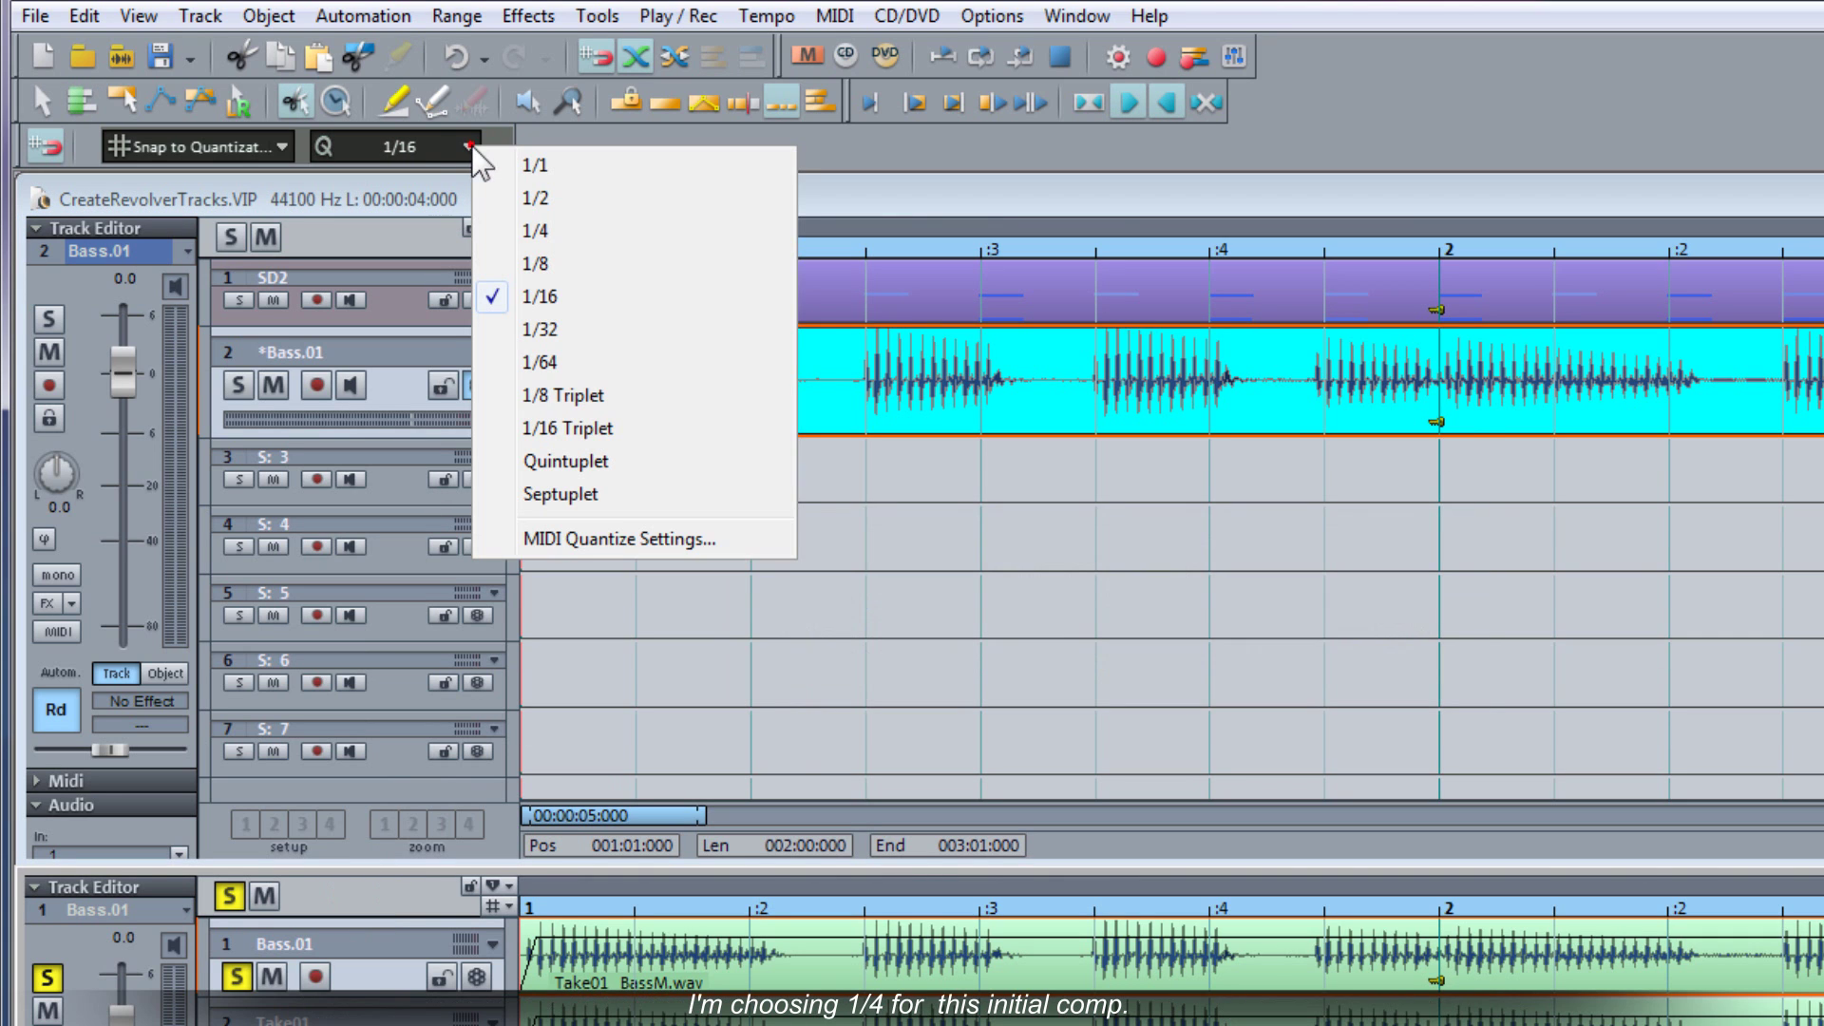
click(536, 231)
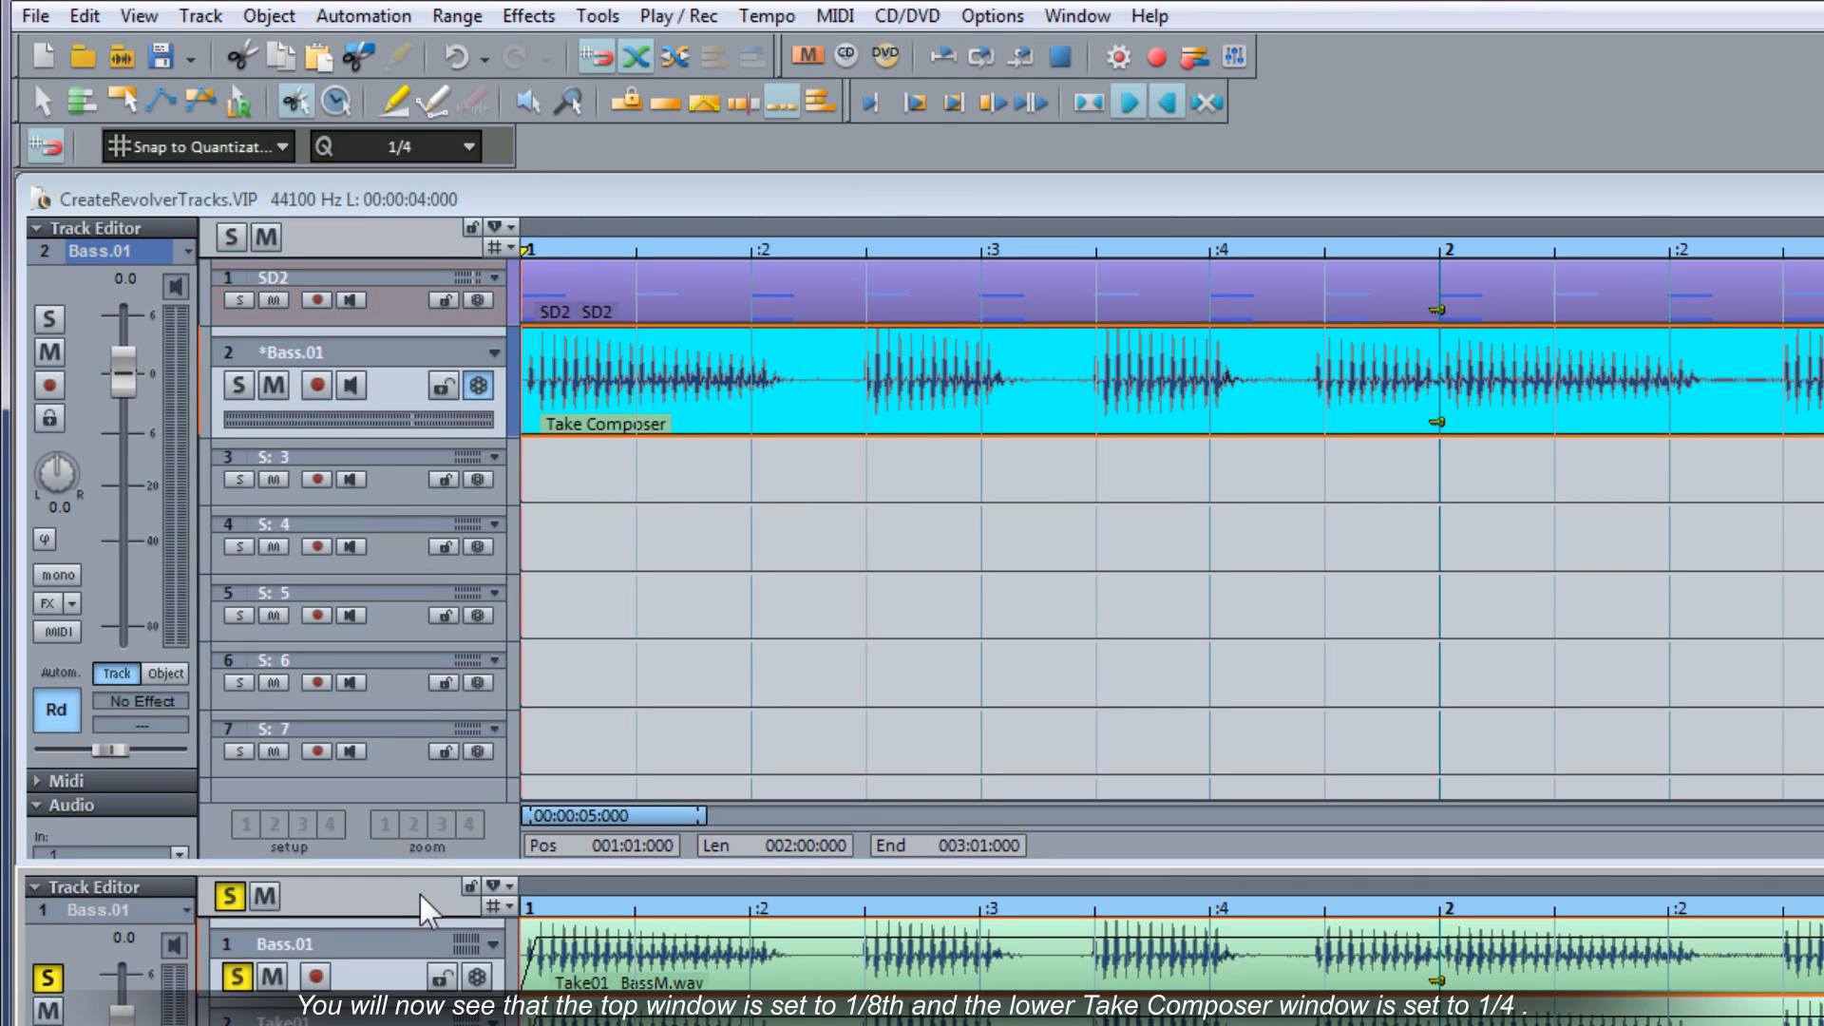
click(420, 200)
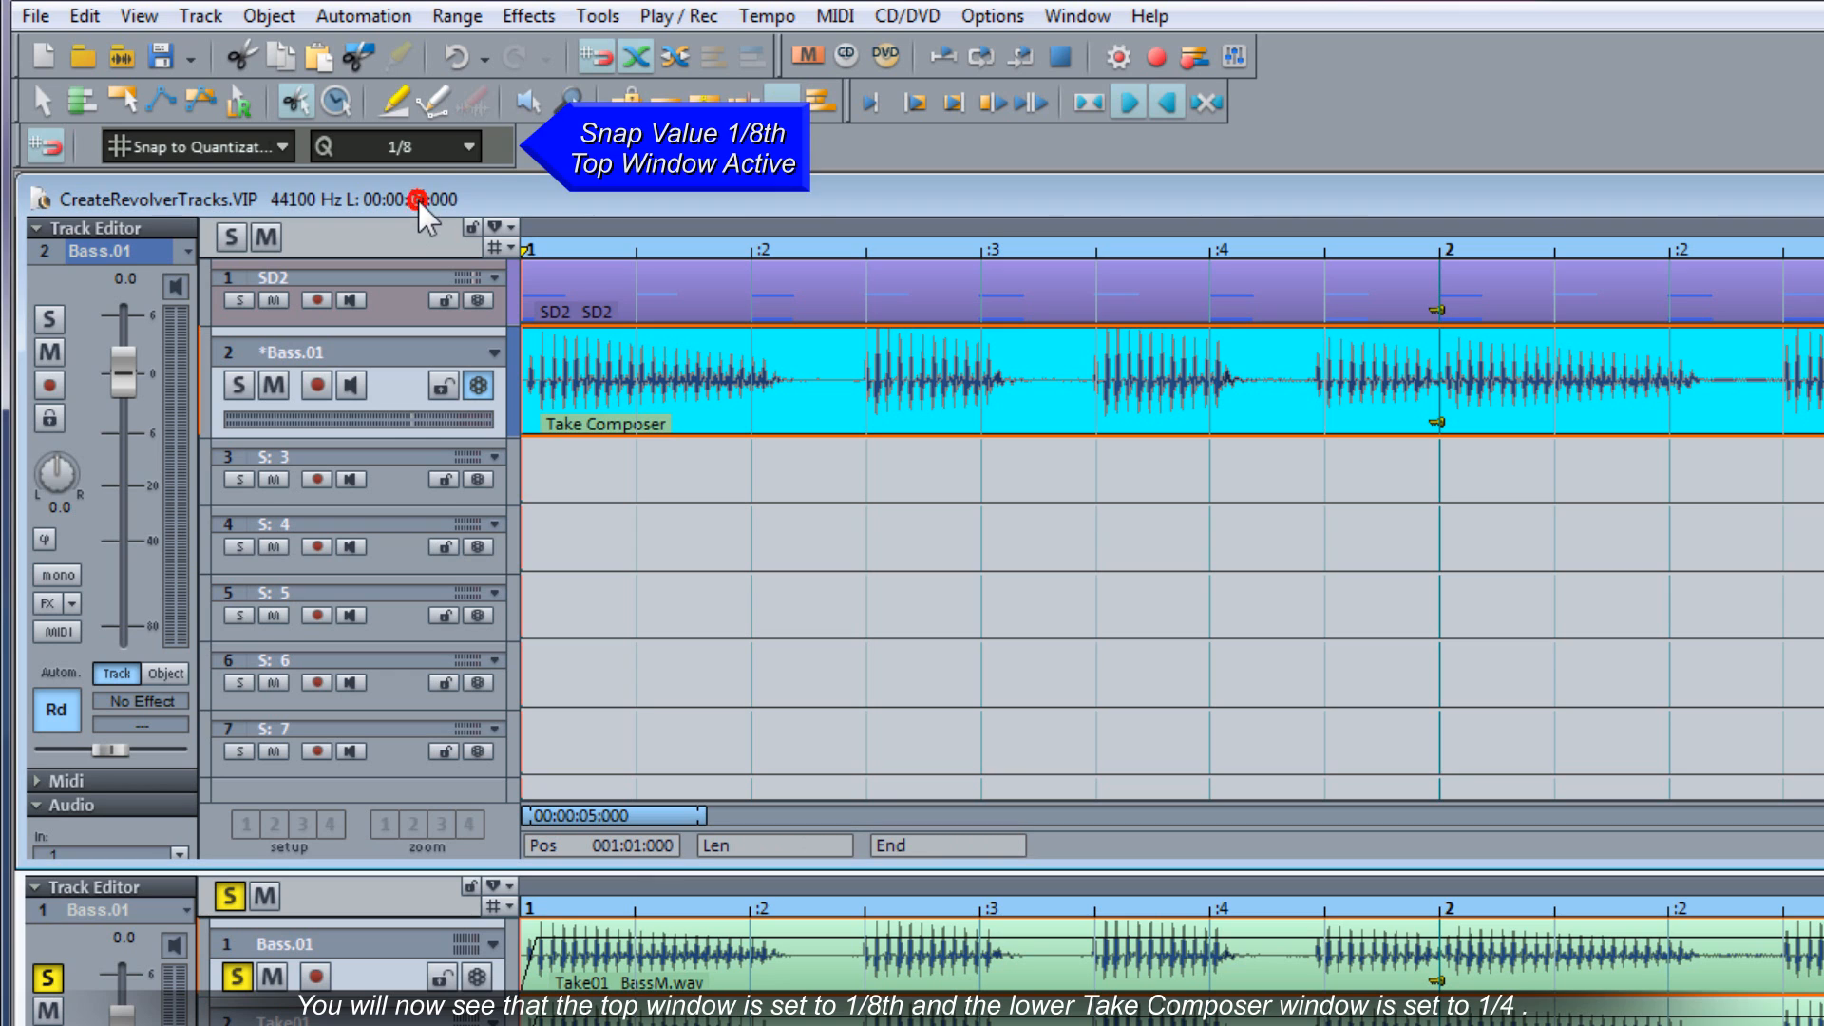
click(397, 906)
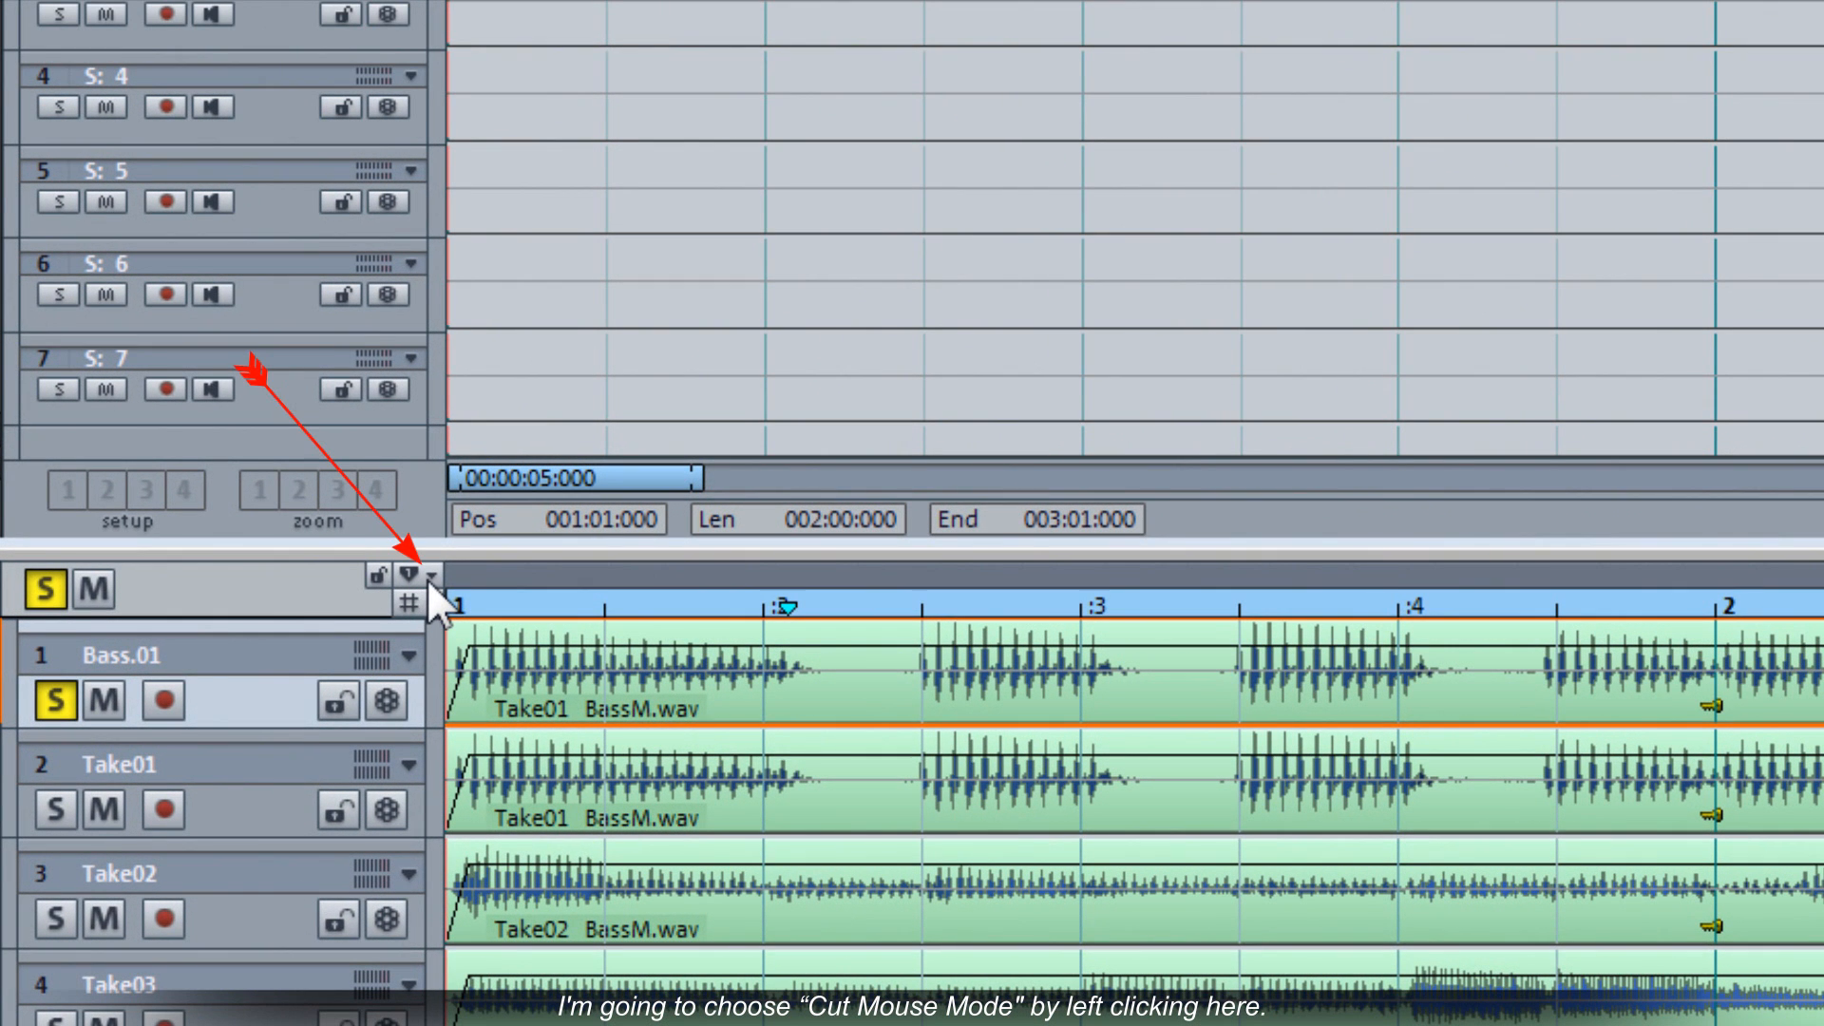
- Choose Cut mode from the Take Composer header options
click(426, 578)
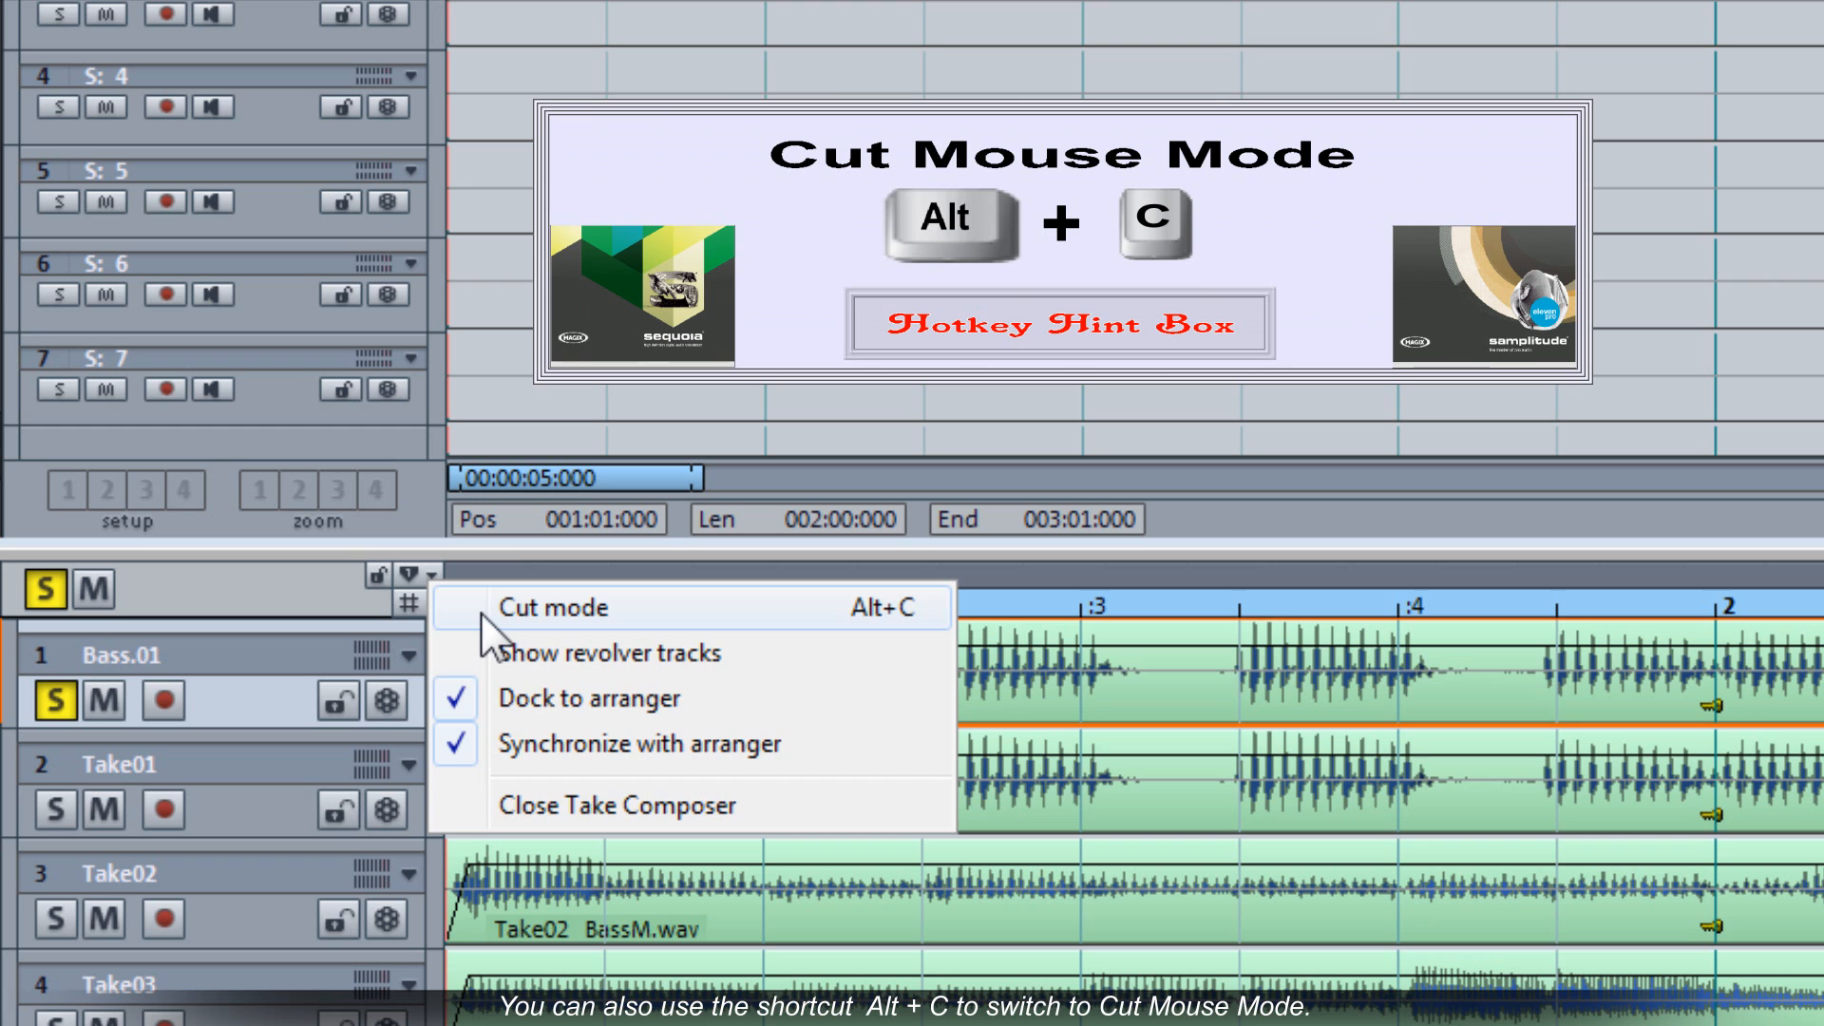
click(479, 614)
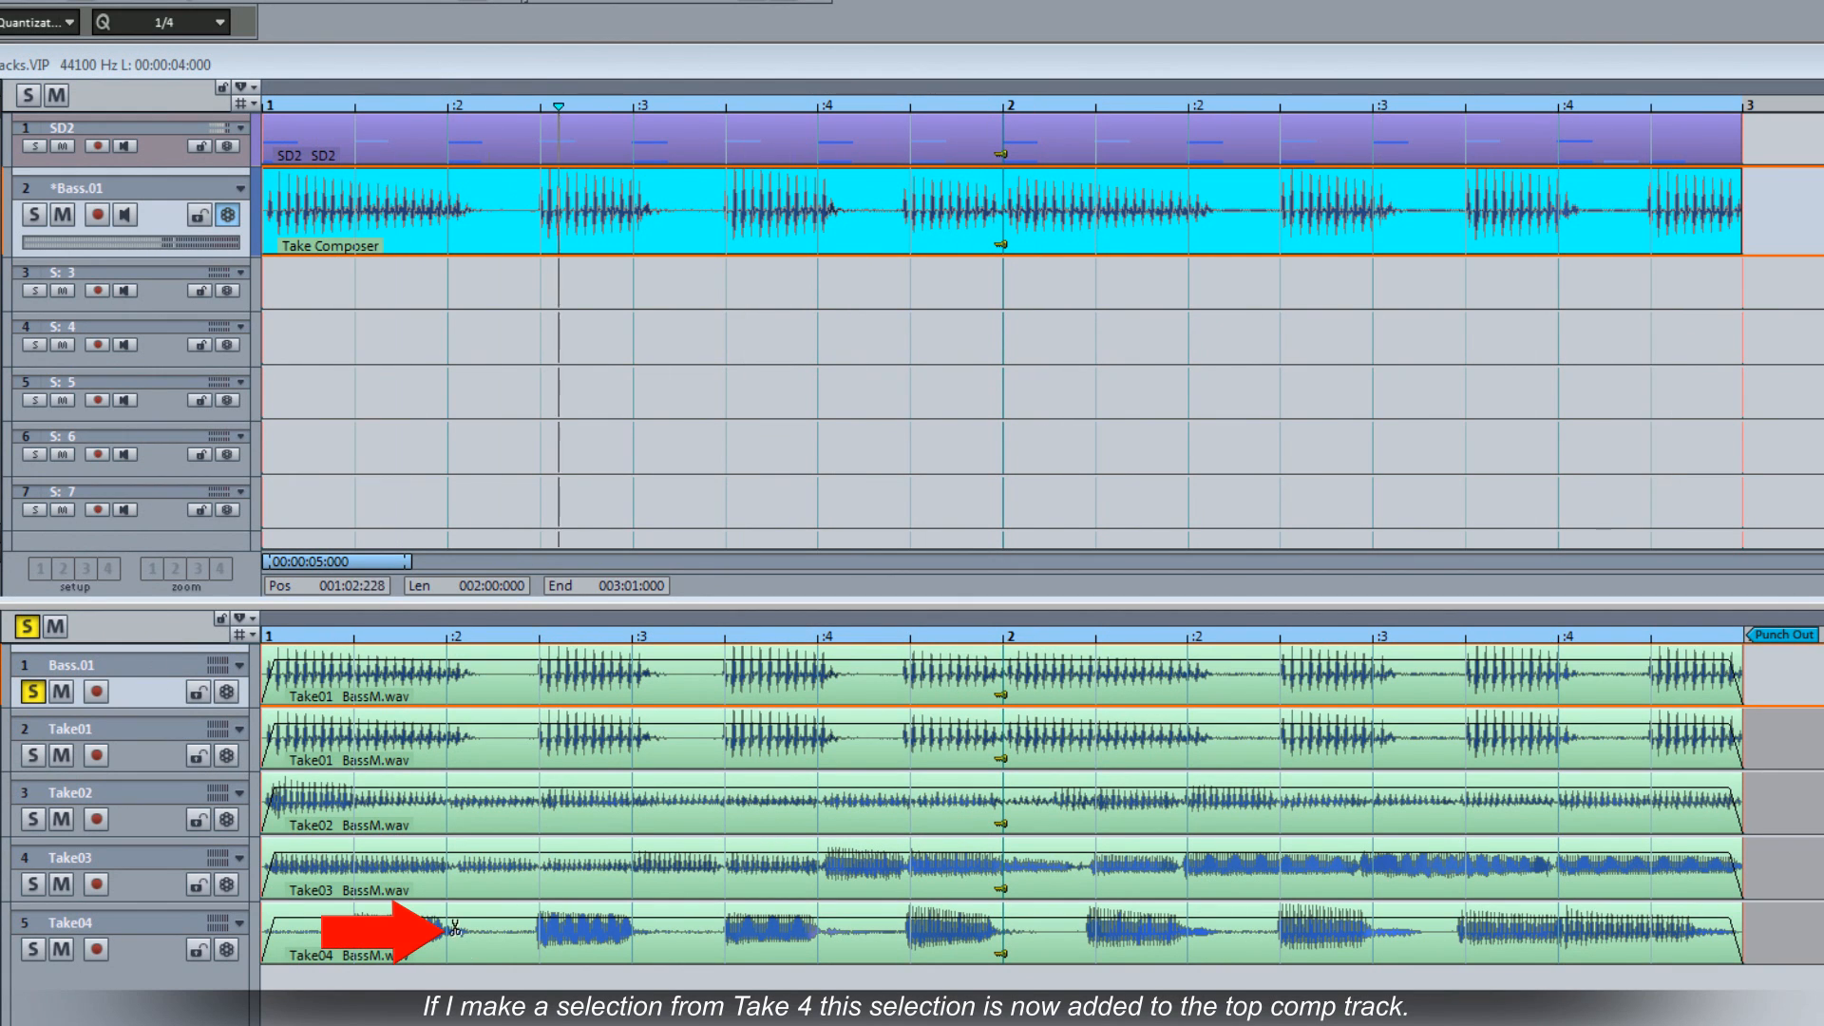
- Comp Take04, Take03 and Take02 pieces onto beats 2–4 of bar 1 and Take04, Take03 into bar 2
drag(444, 934, 634, 935)
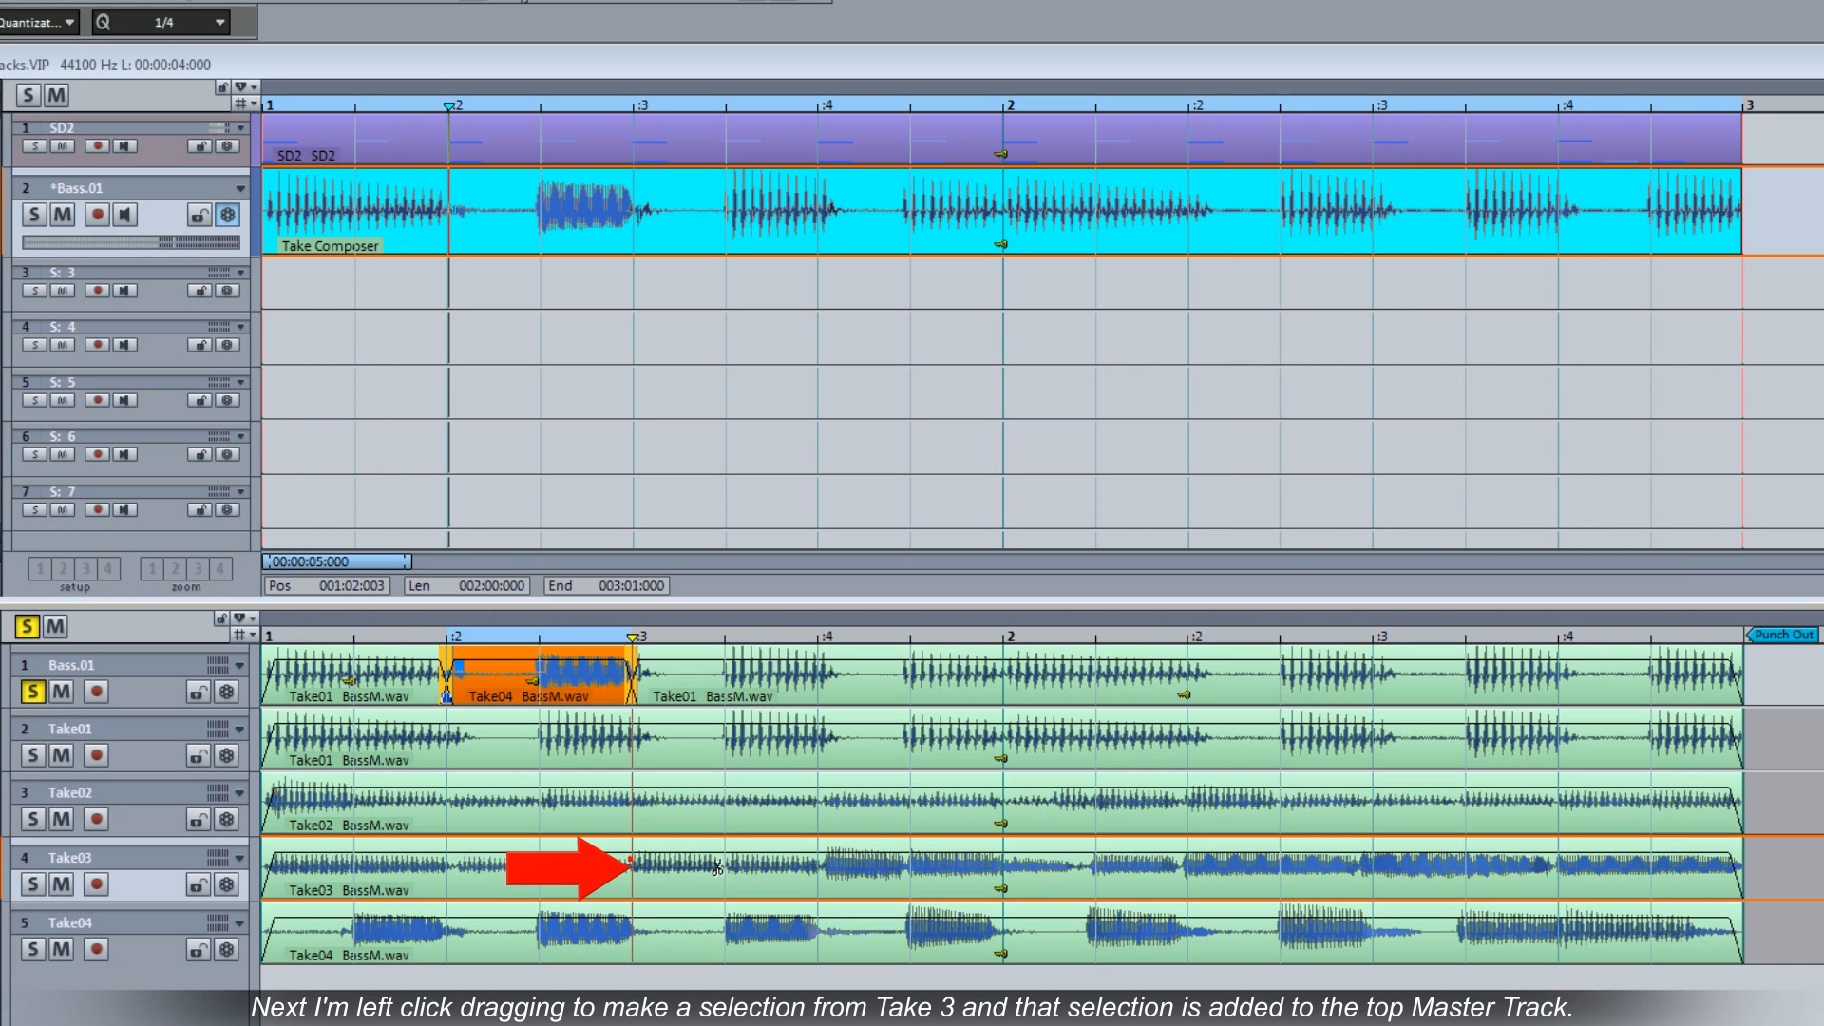
drag(631, 865, 817, 864)
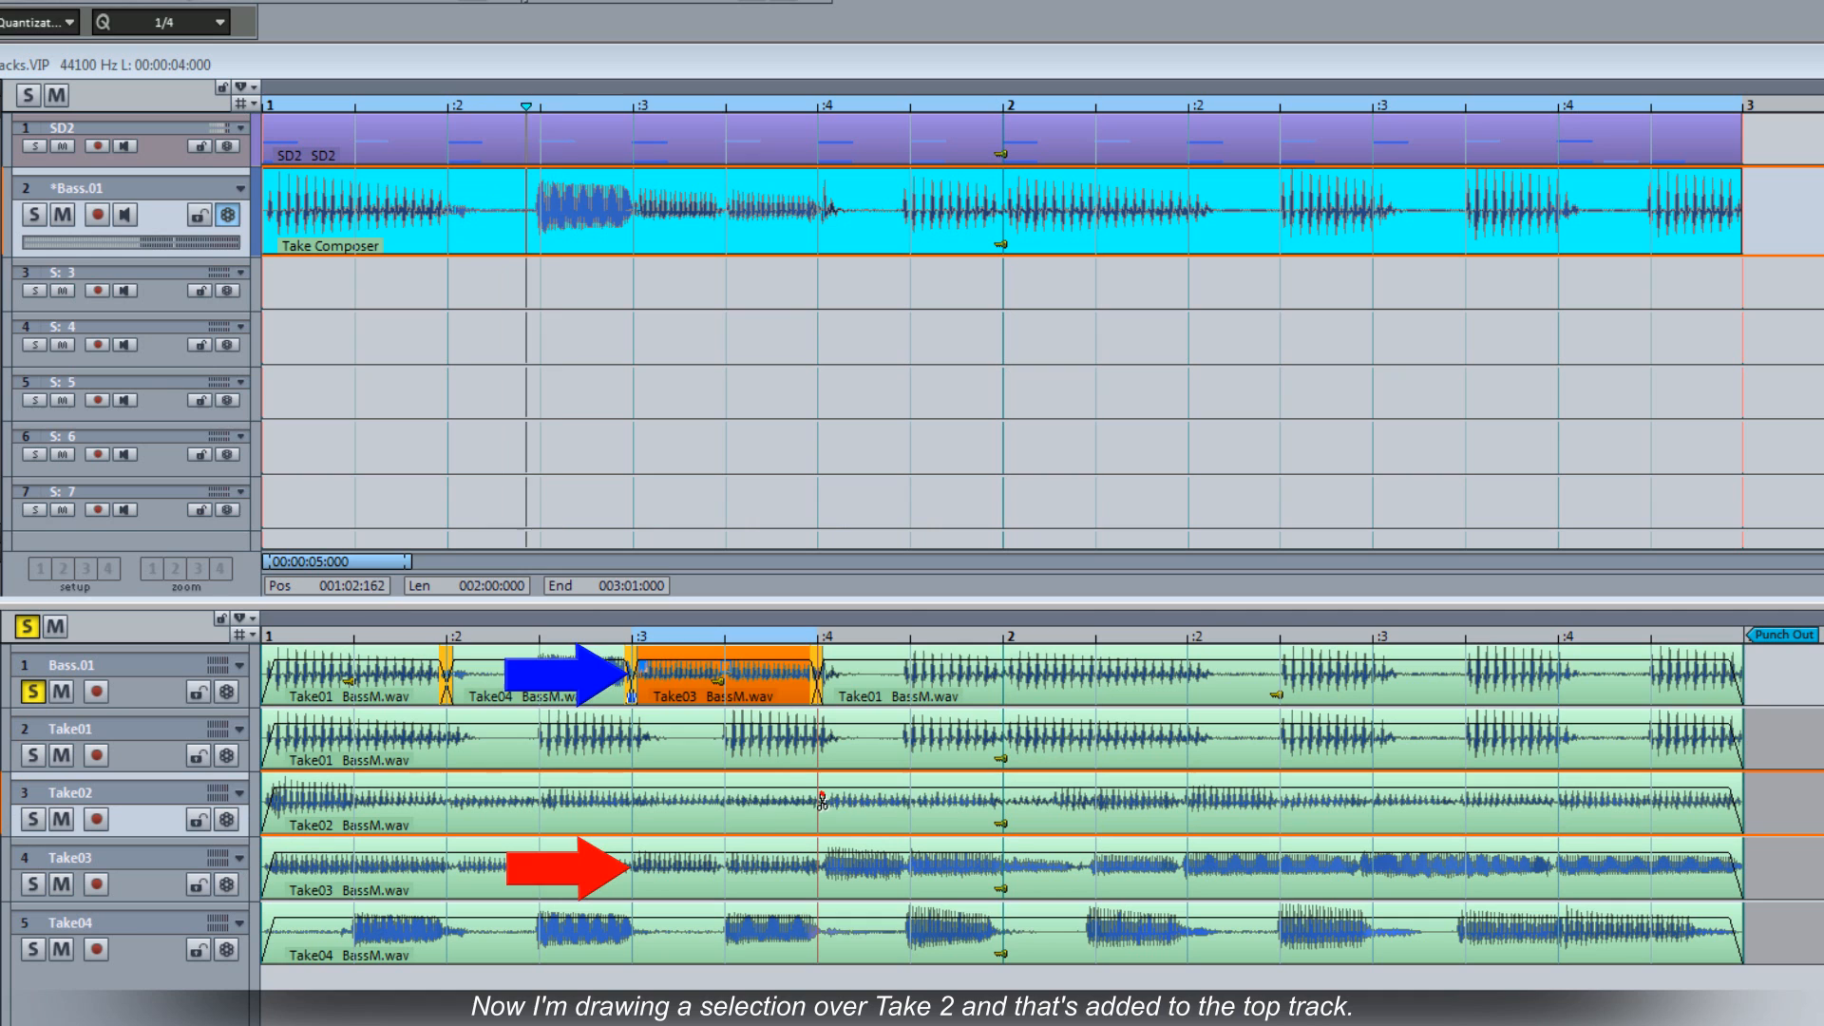
drag(822, 802, 948, 808)
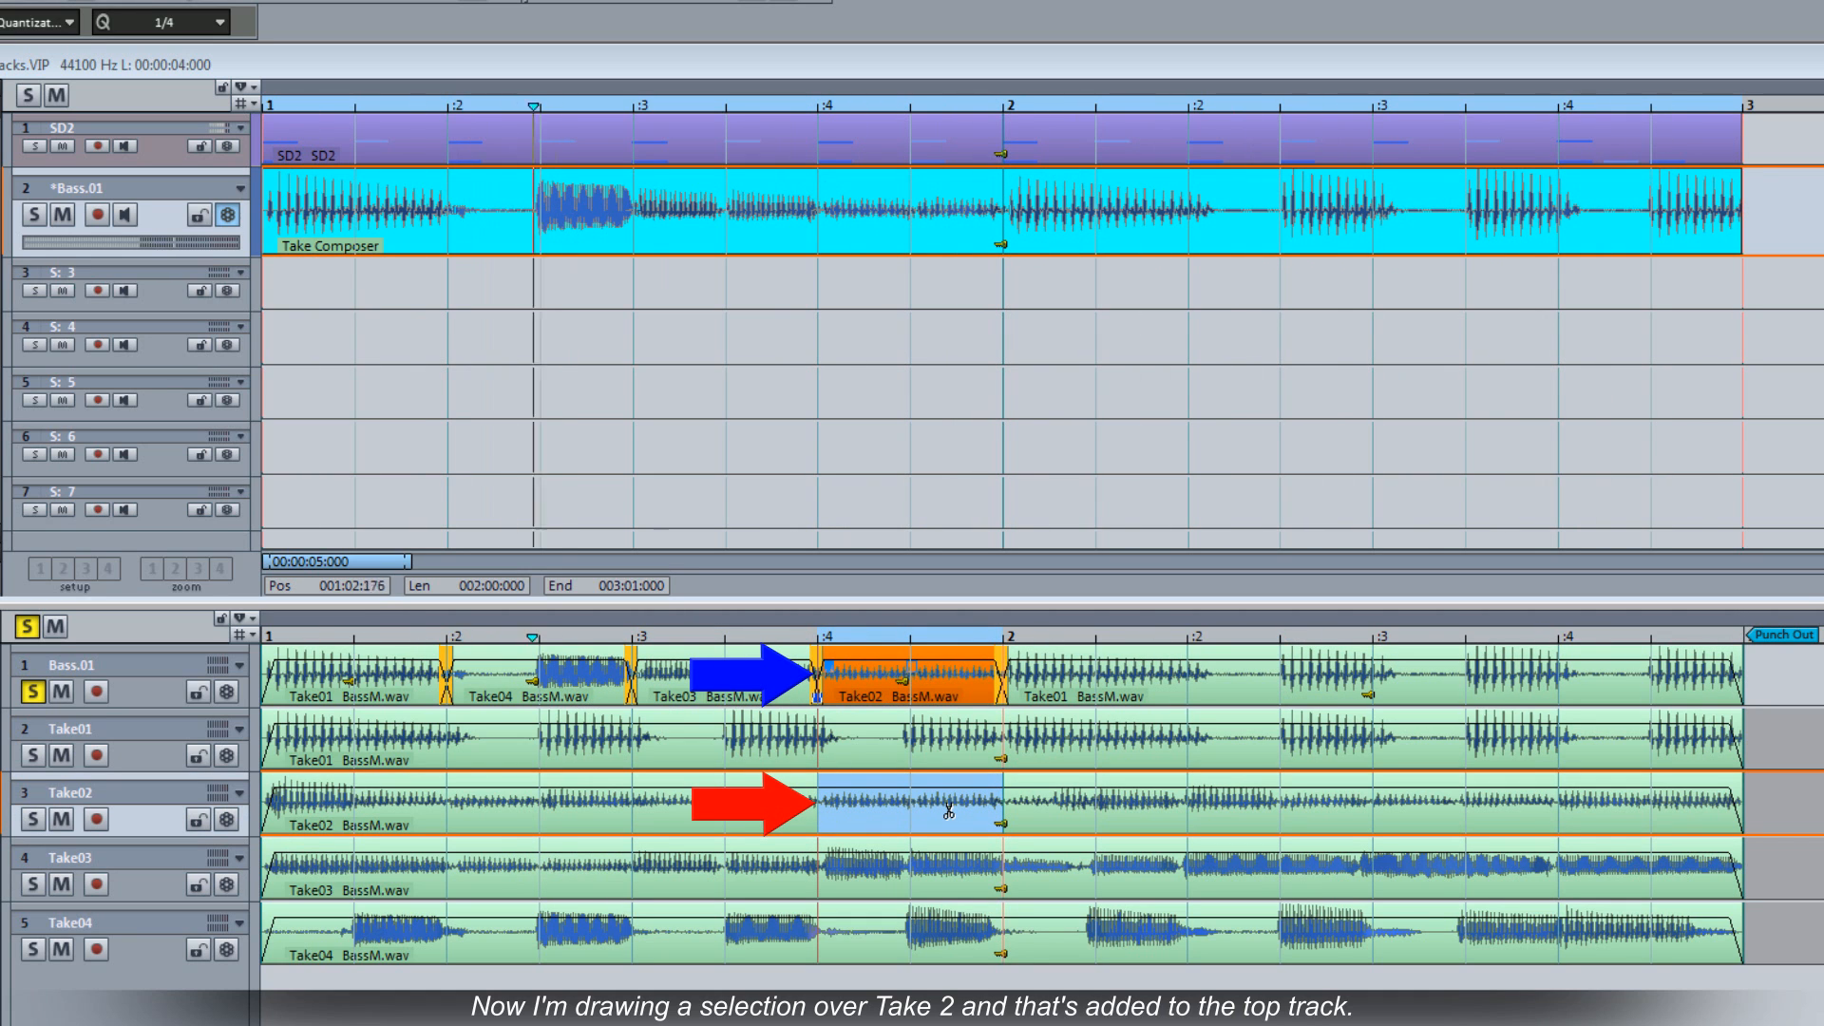
click(1187, 930)
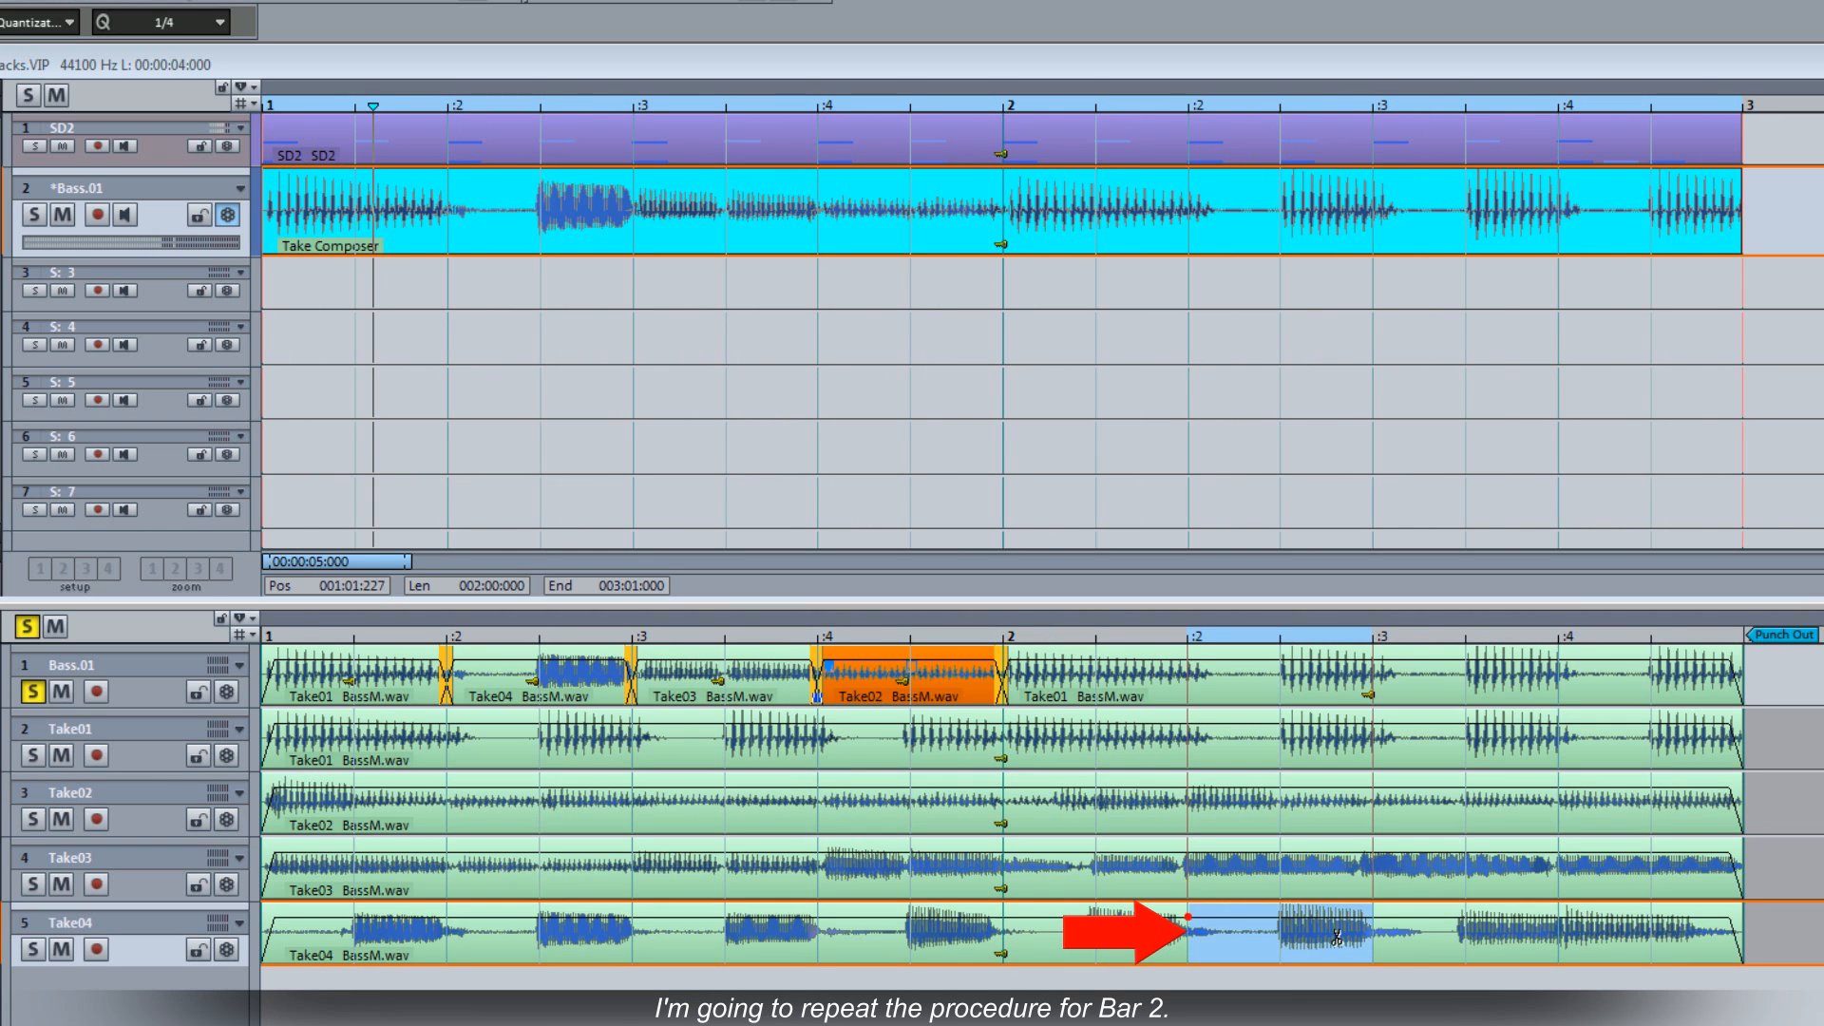
drag(1187, 928, 1373, 929)
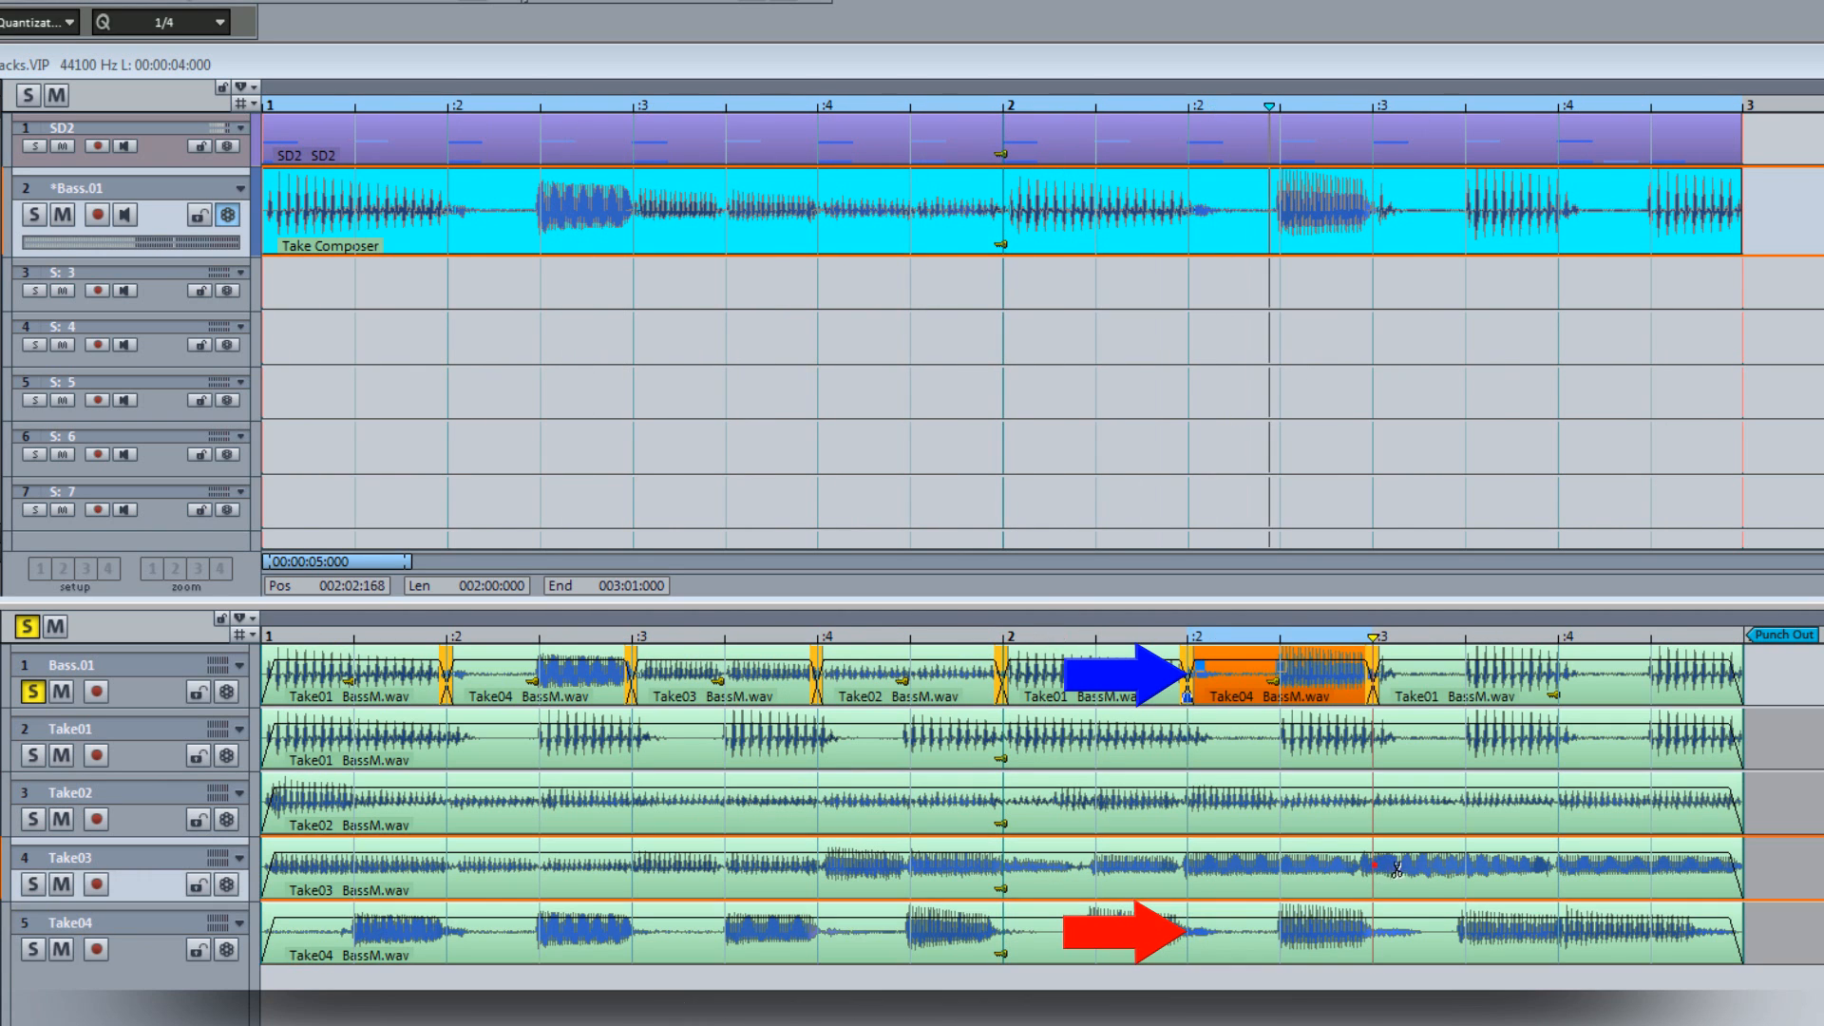
mouse_move(1373, 864)
mouse_down()
mouse_move(1558, 864)
mouse_move(1684, 798)
mouse_up()
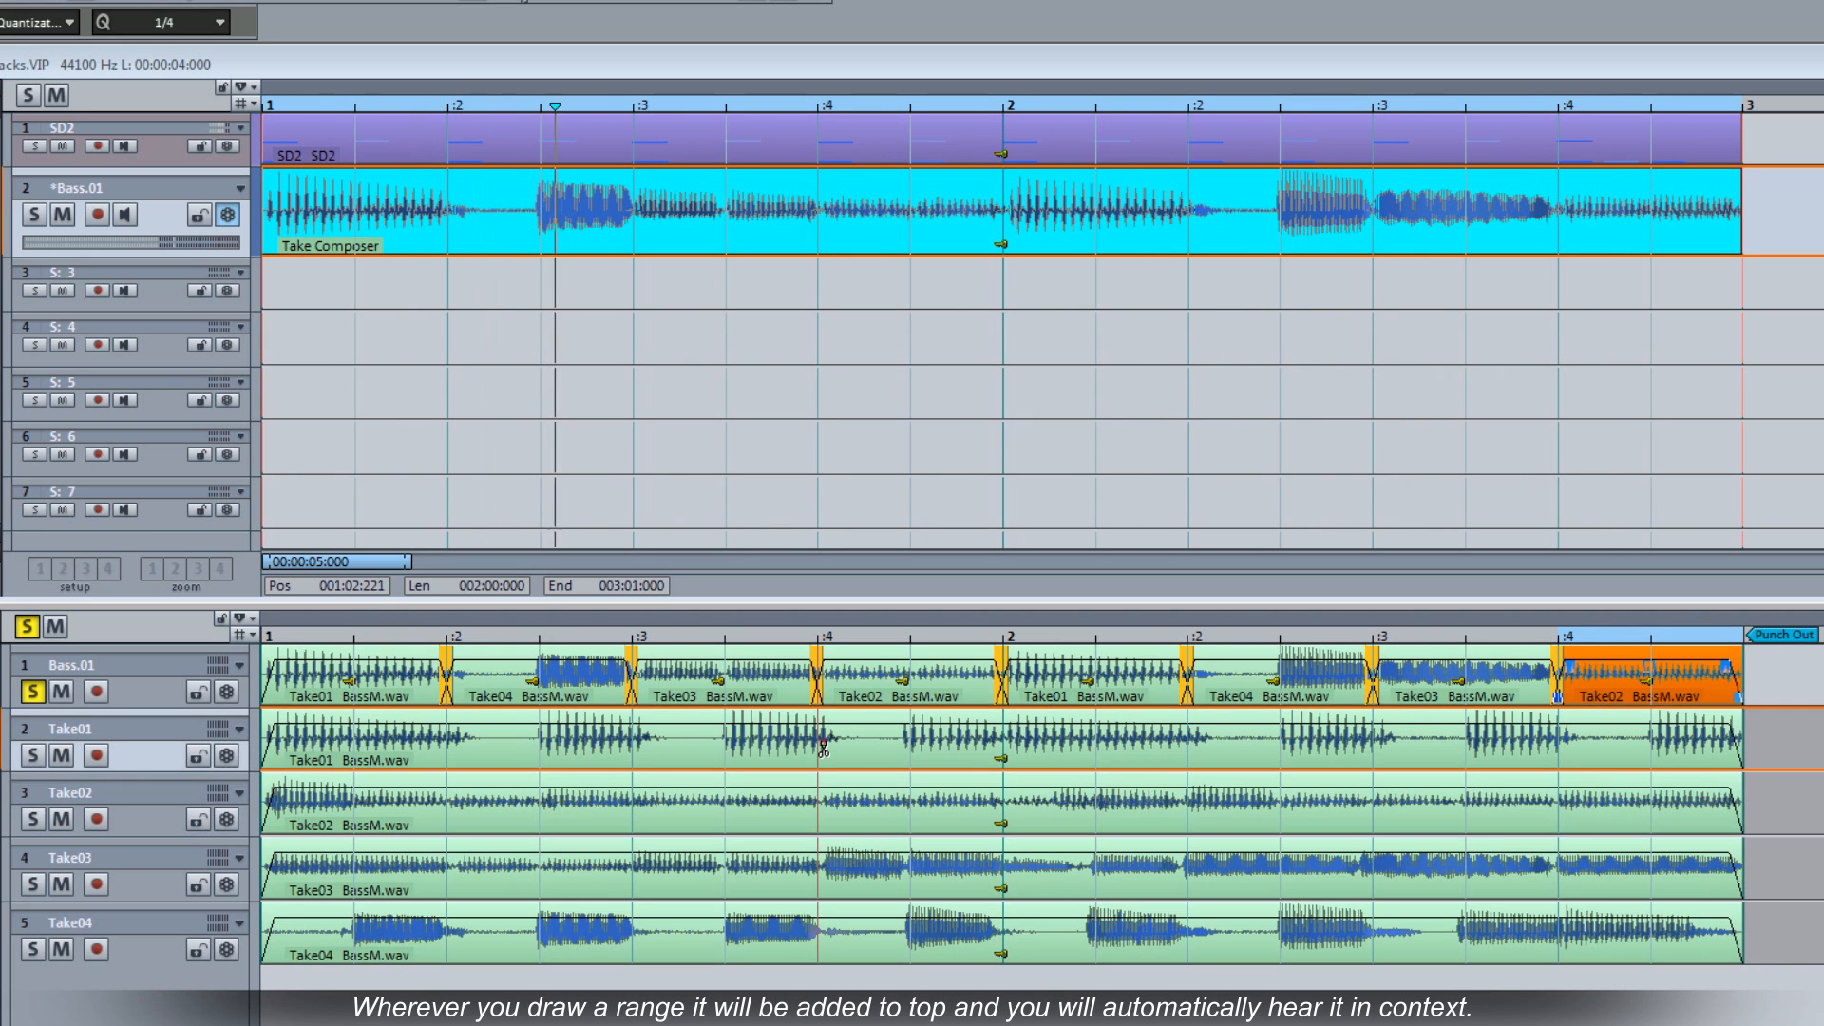
- Audition Take01, Take02 and Take03 on bar 1's last beat, settling on Take03
drag(825, 749, 963, 757)
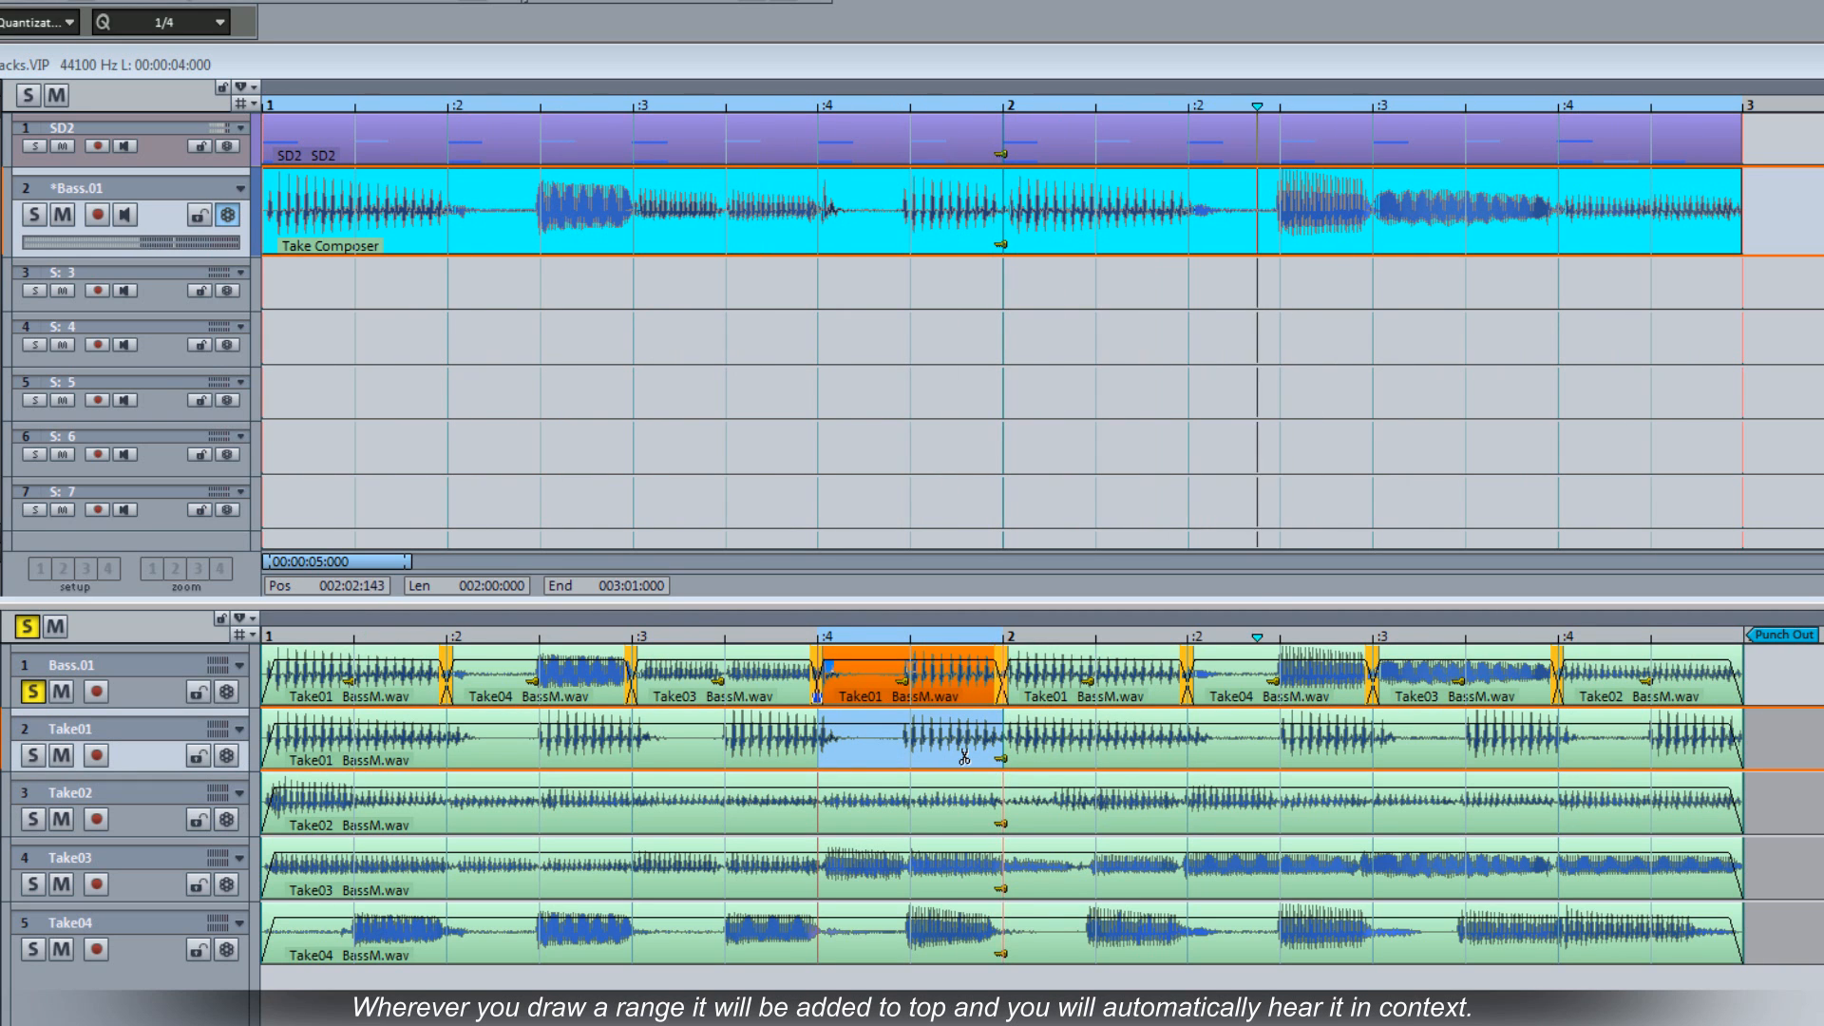
drag(831, 806, 973, 811)
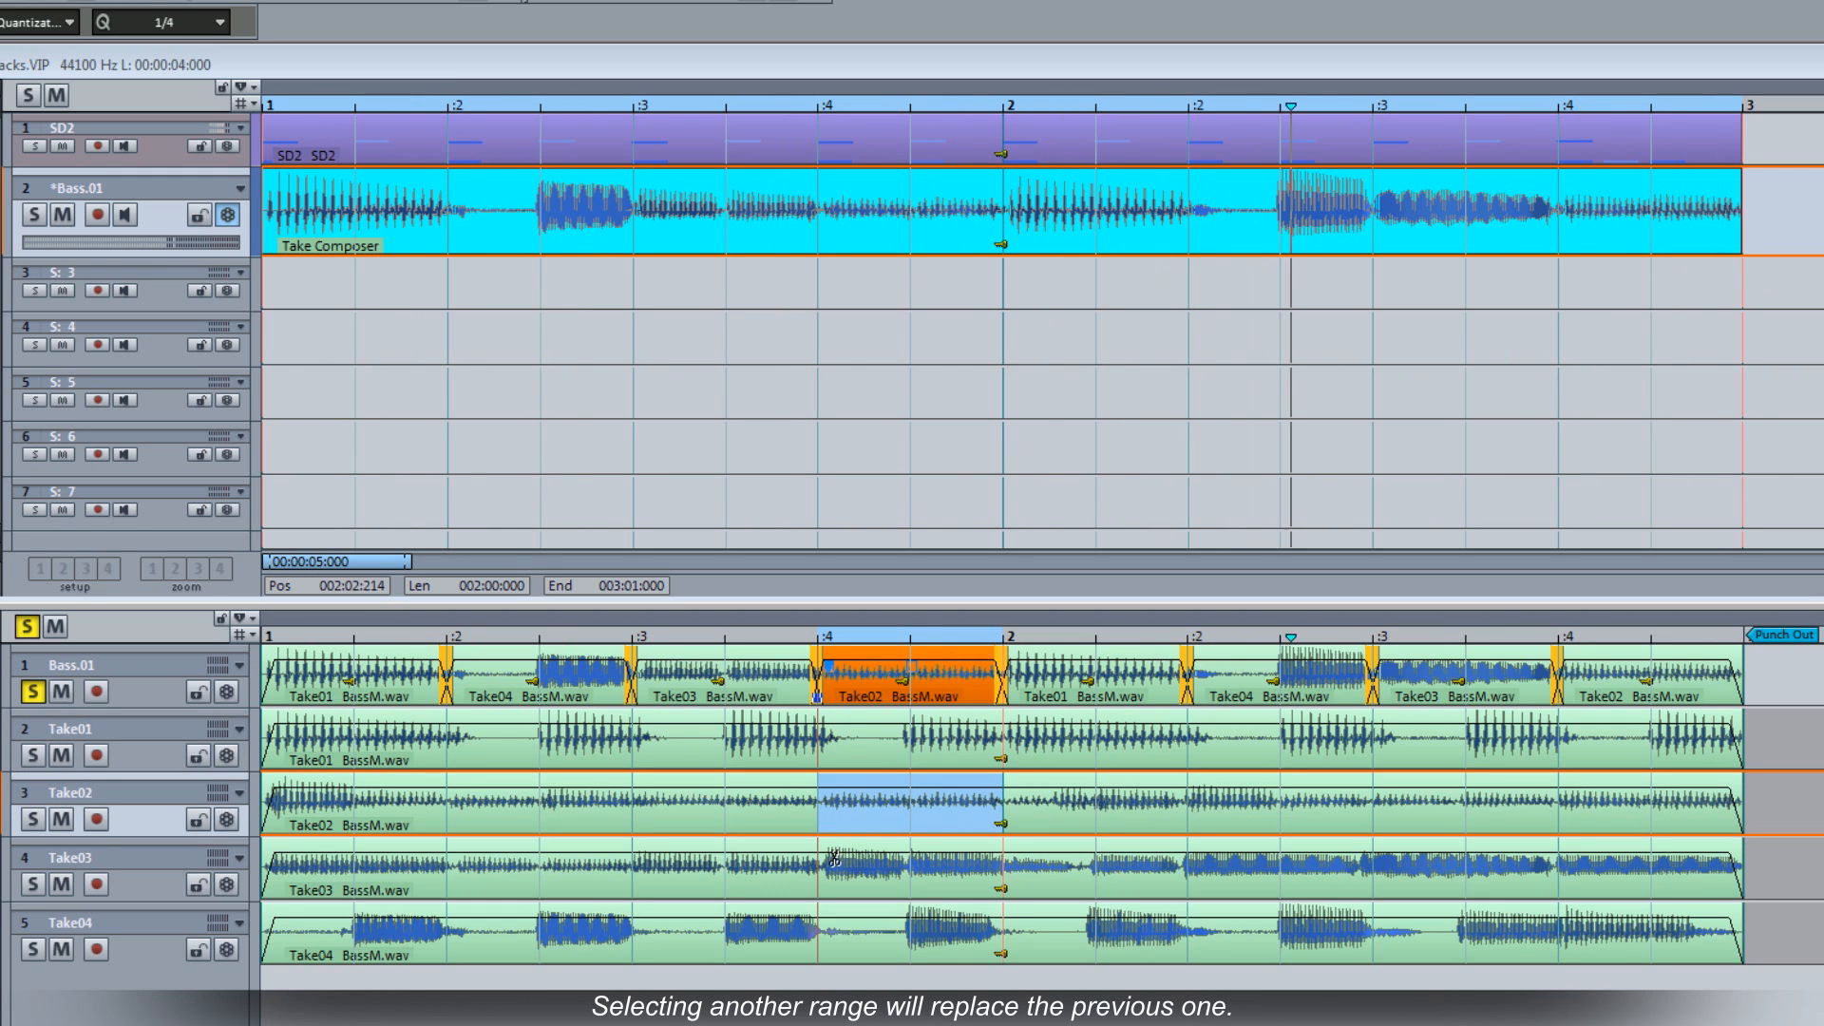
drag(827, 862, 980, 880)
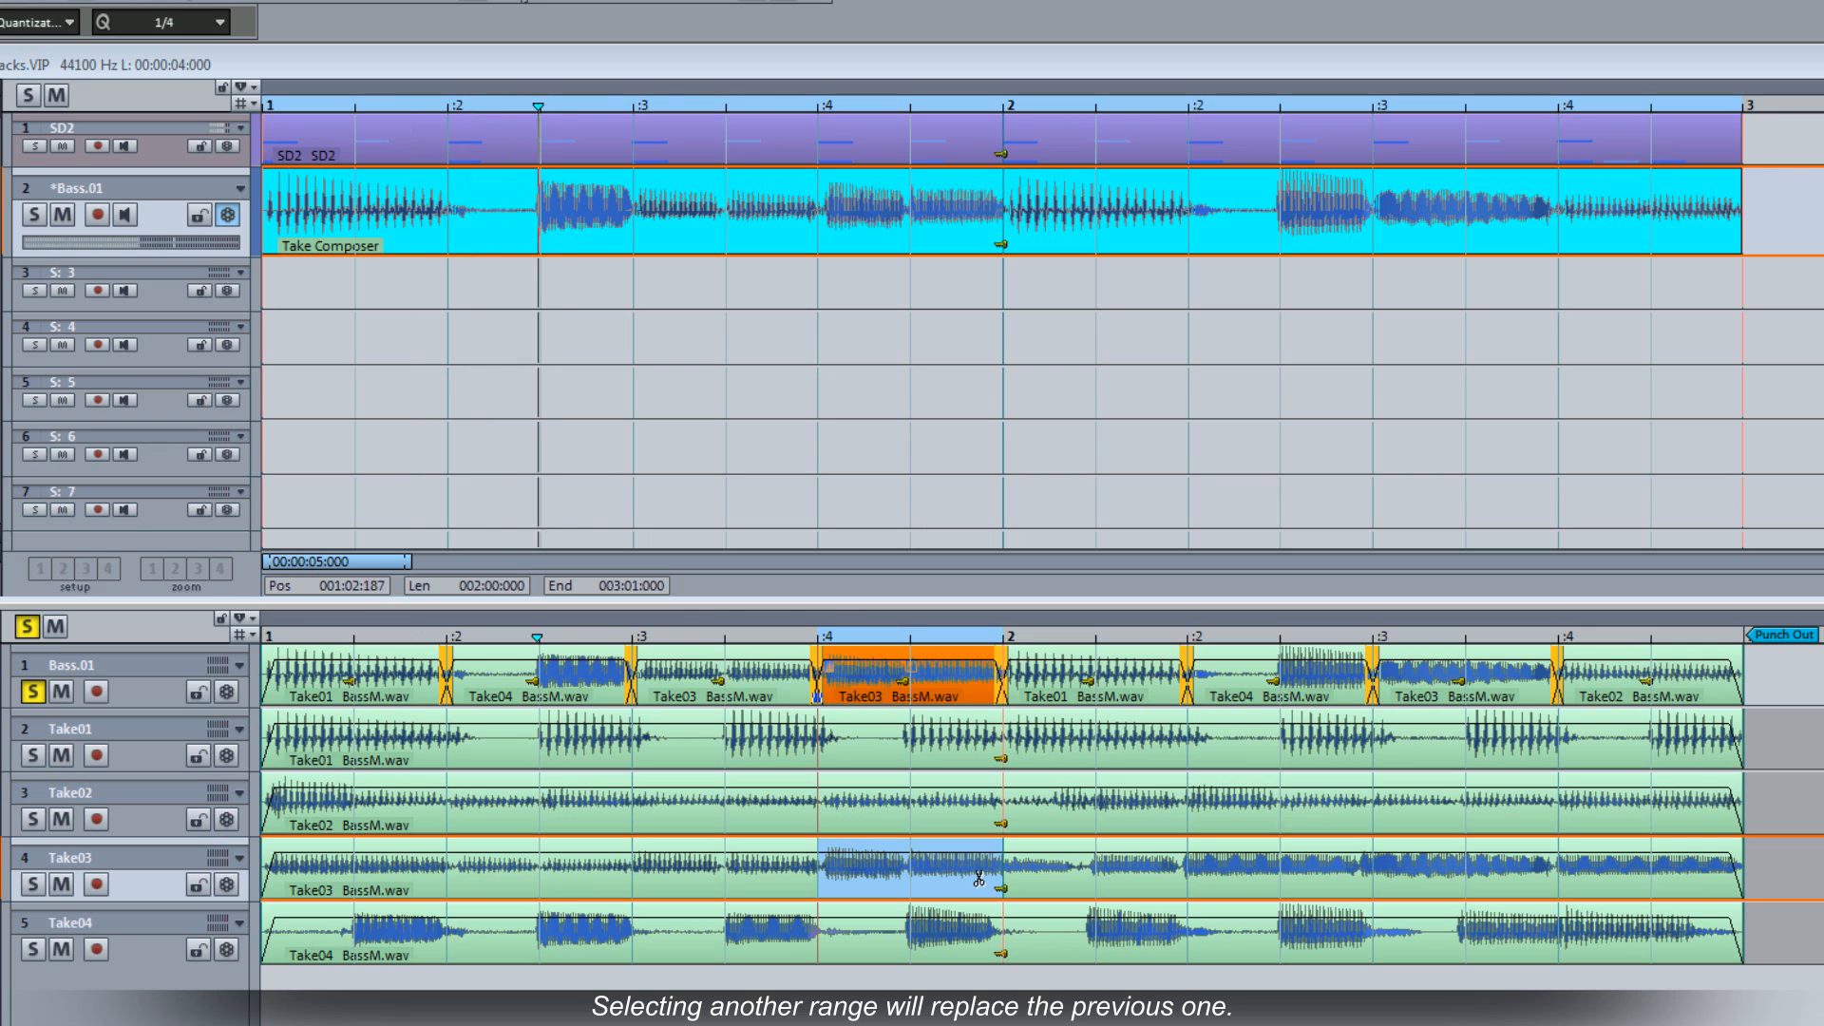
drag(819, 814, 966, 805)
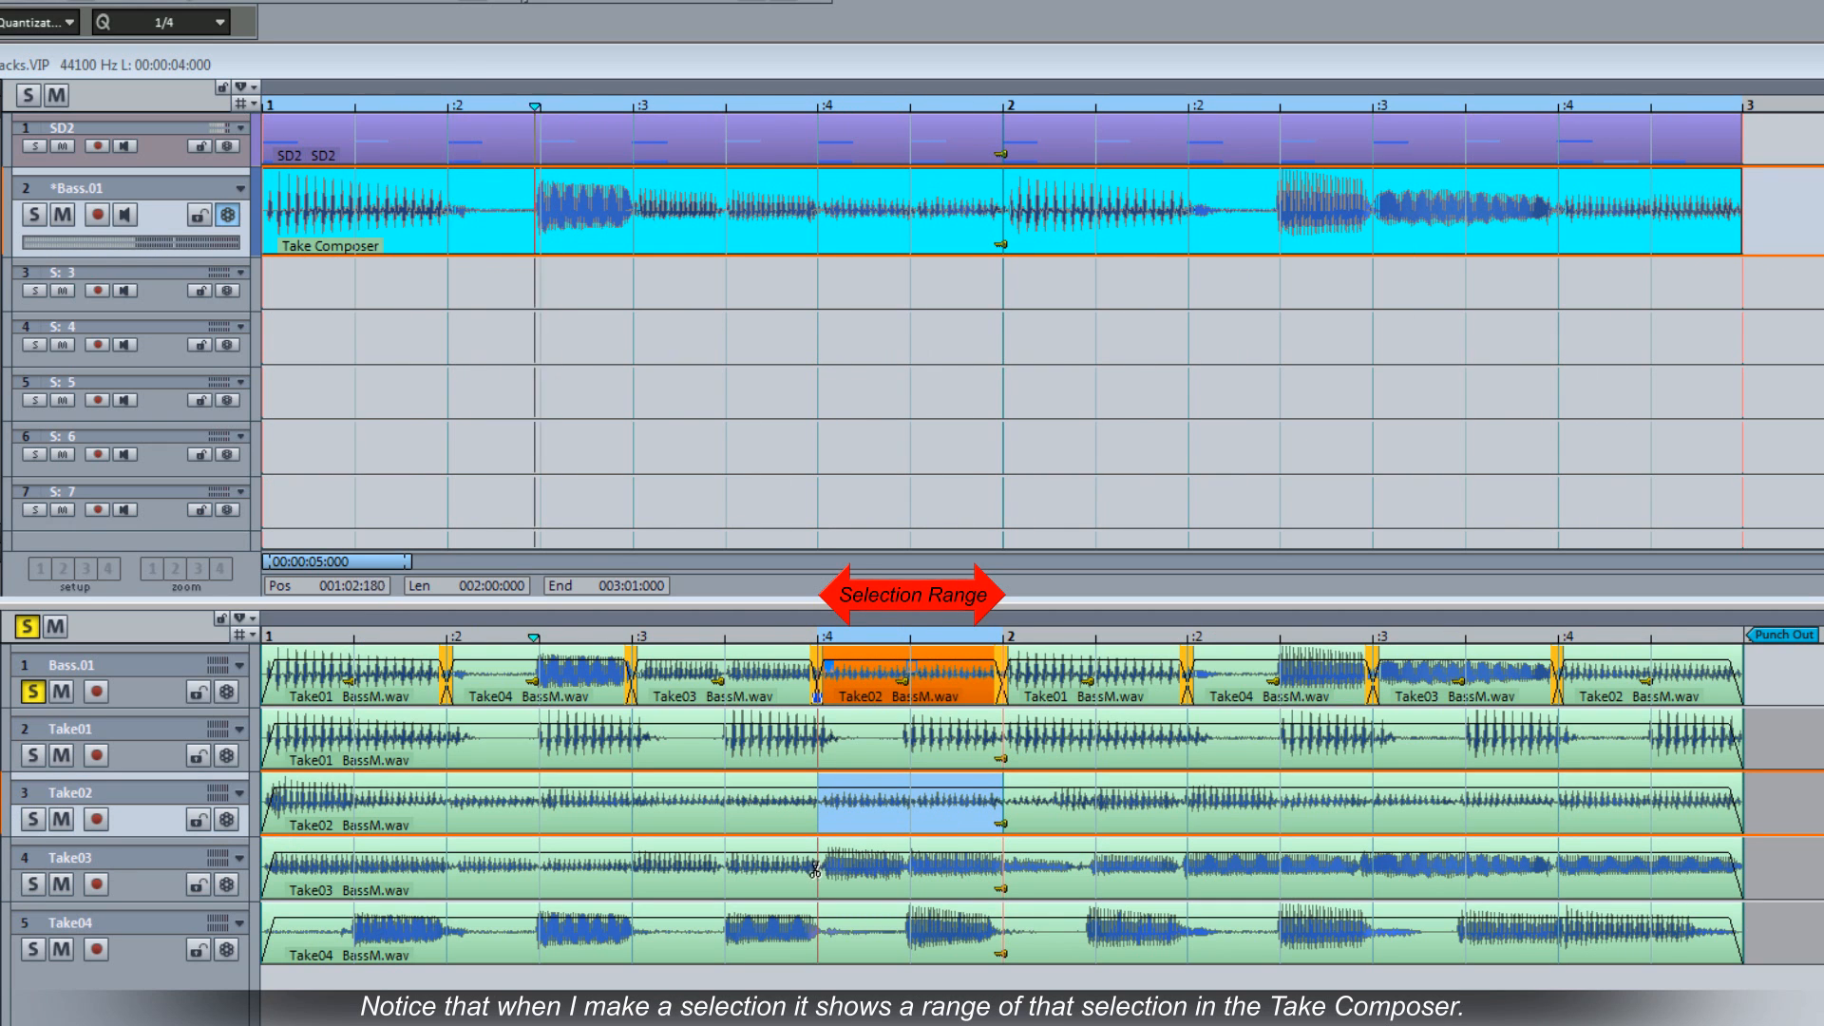
drag(819, 866, 965, 874)
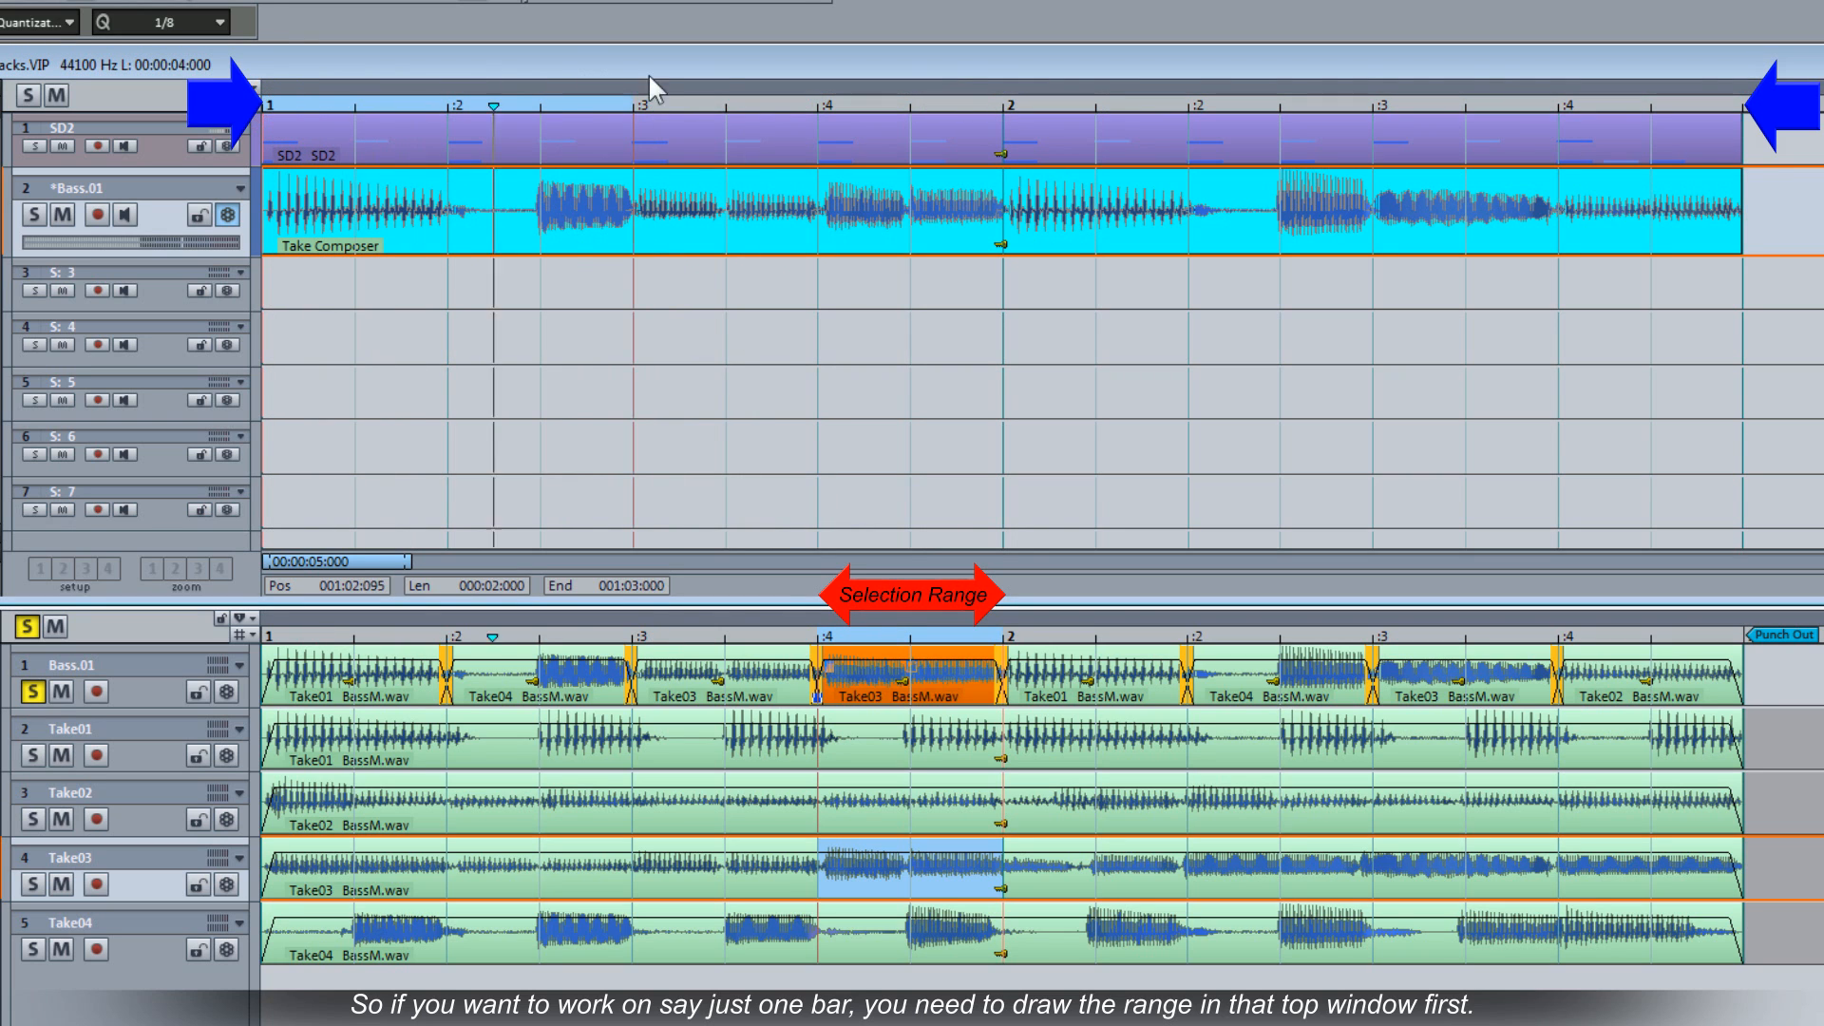
- Shorten the loop range to bar 1 and keep Take04 on its second beat after trying Take03
drag(877, 75, 1004, 71)
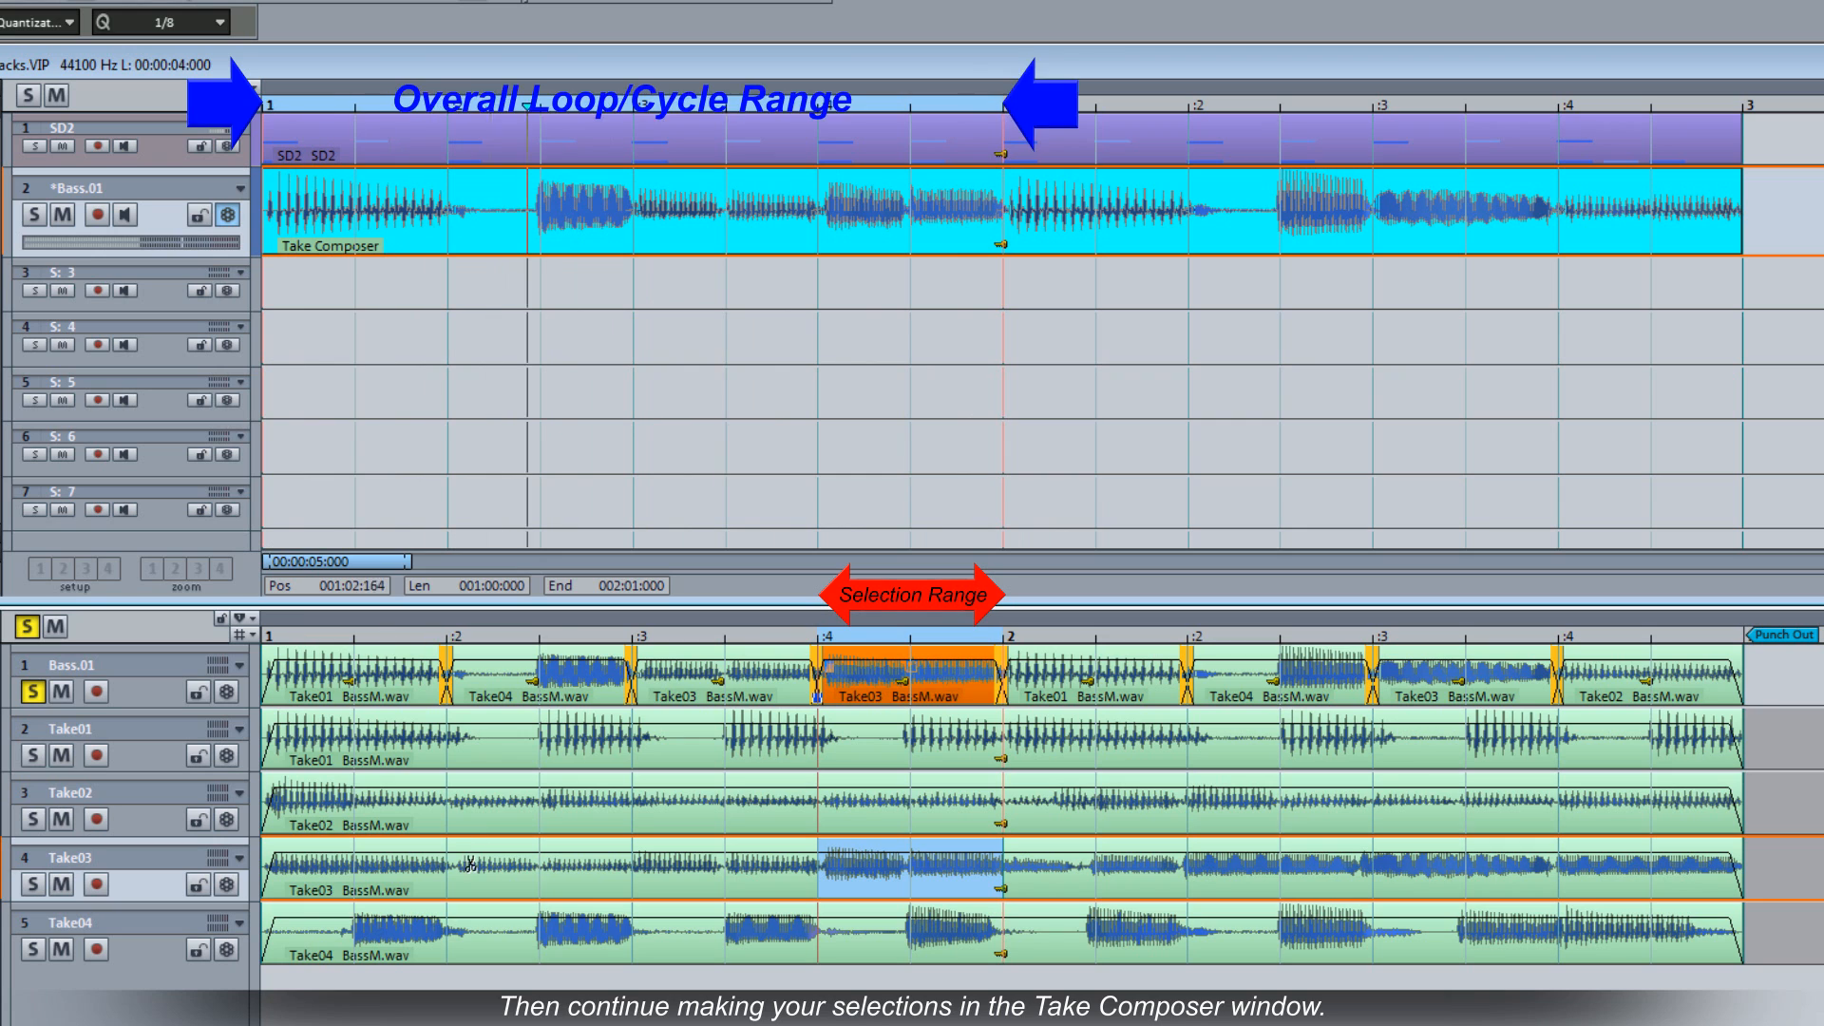
click(539, 864)
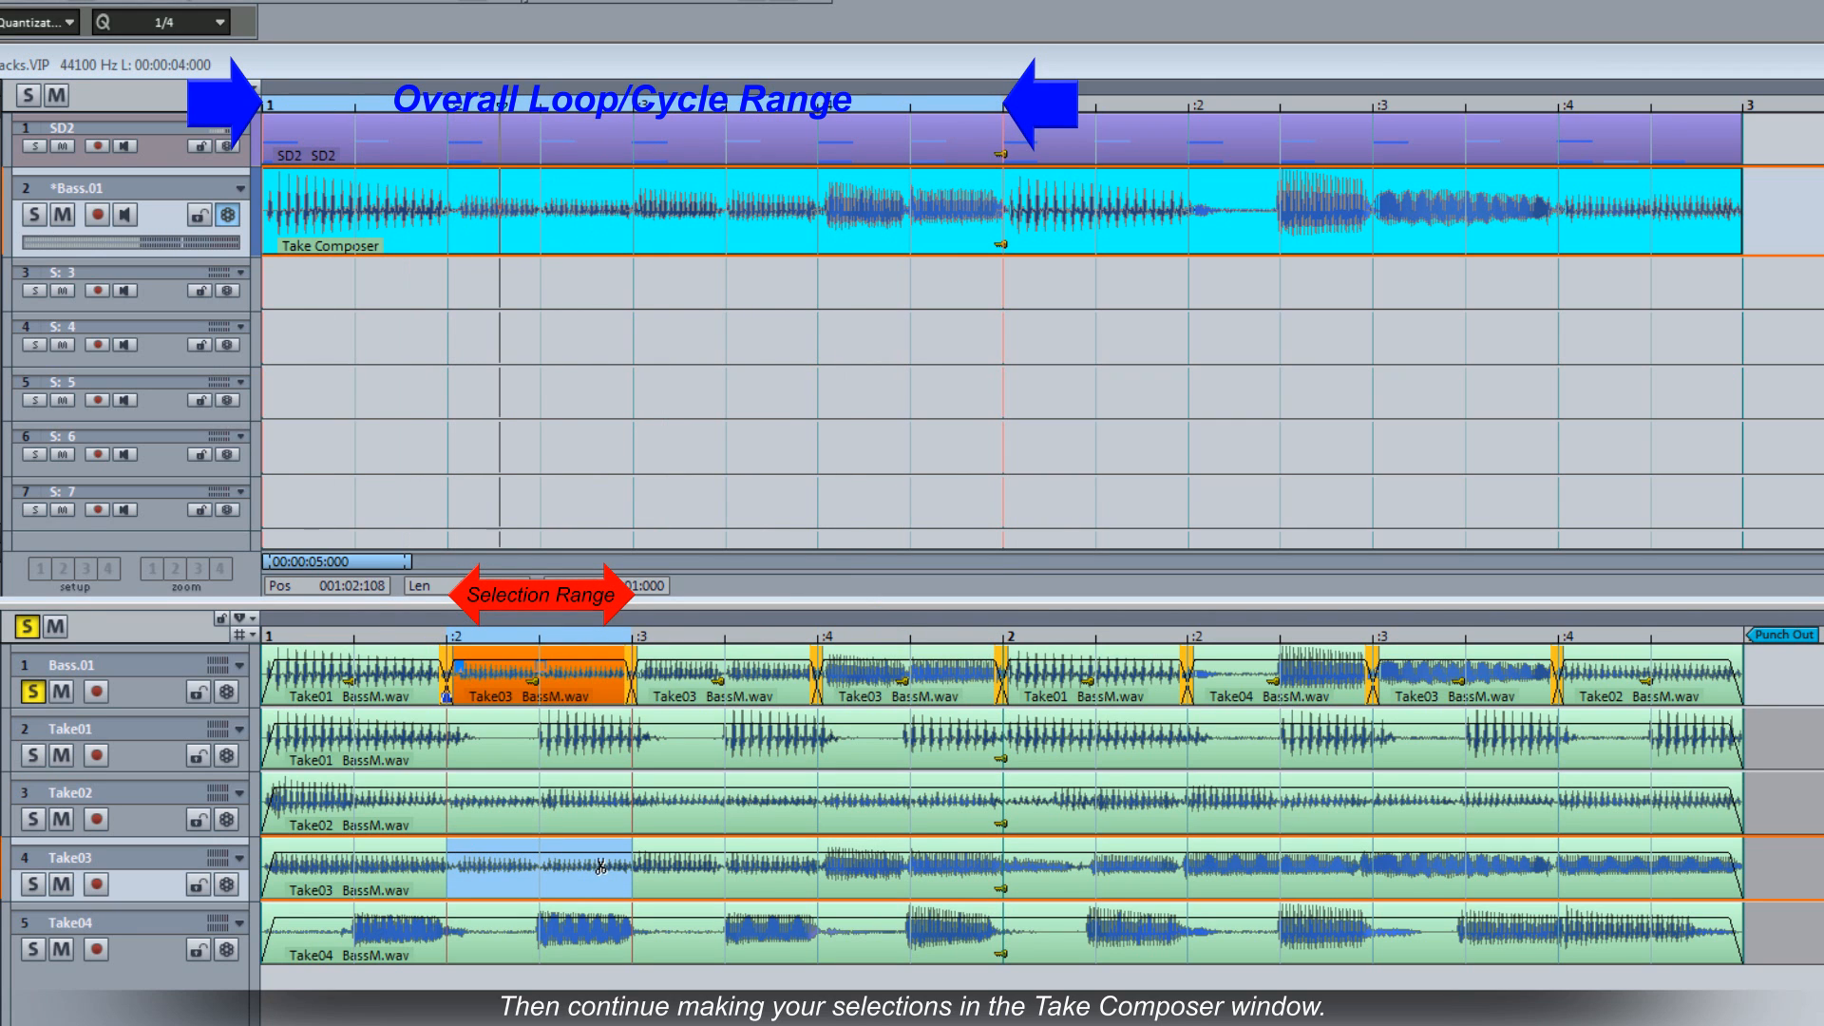
click(577, 929)
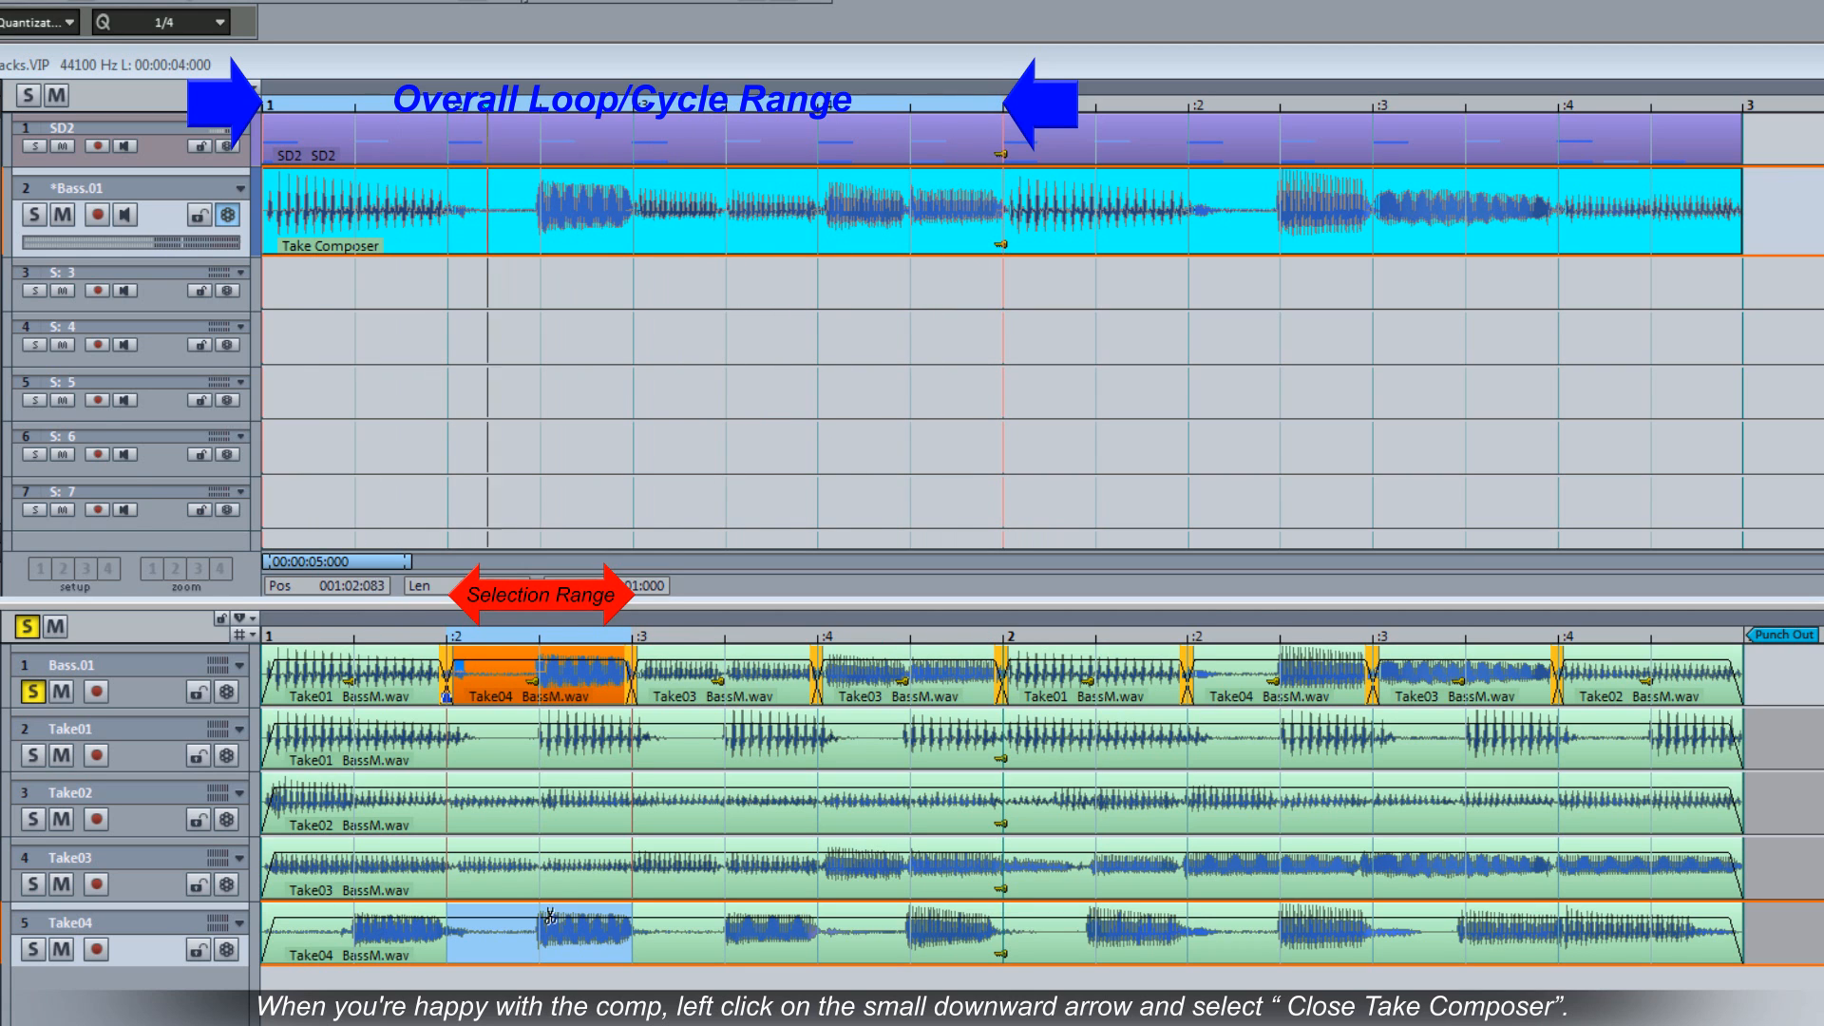
click(252, 620)
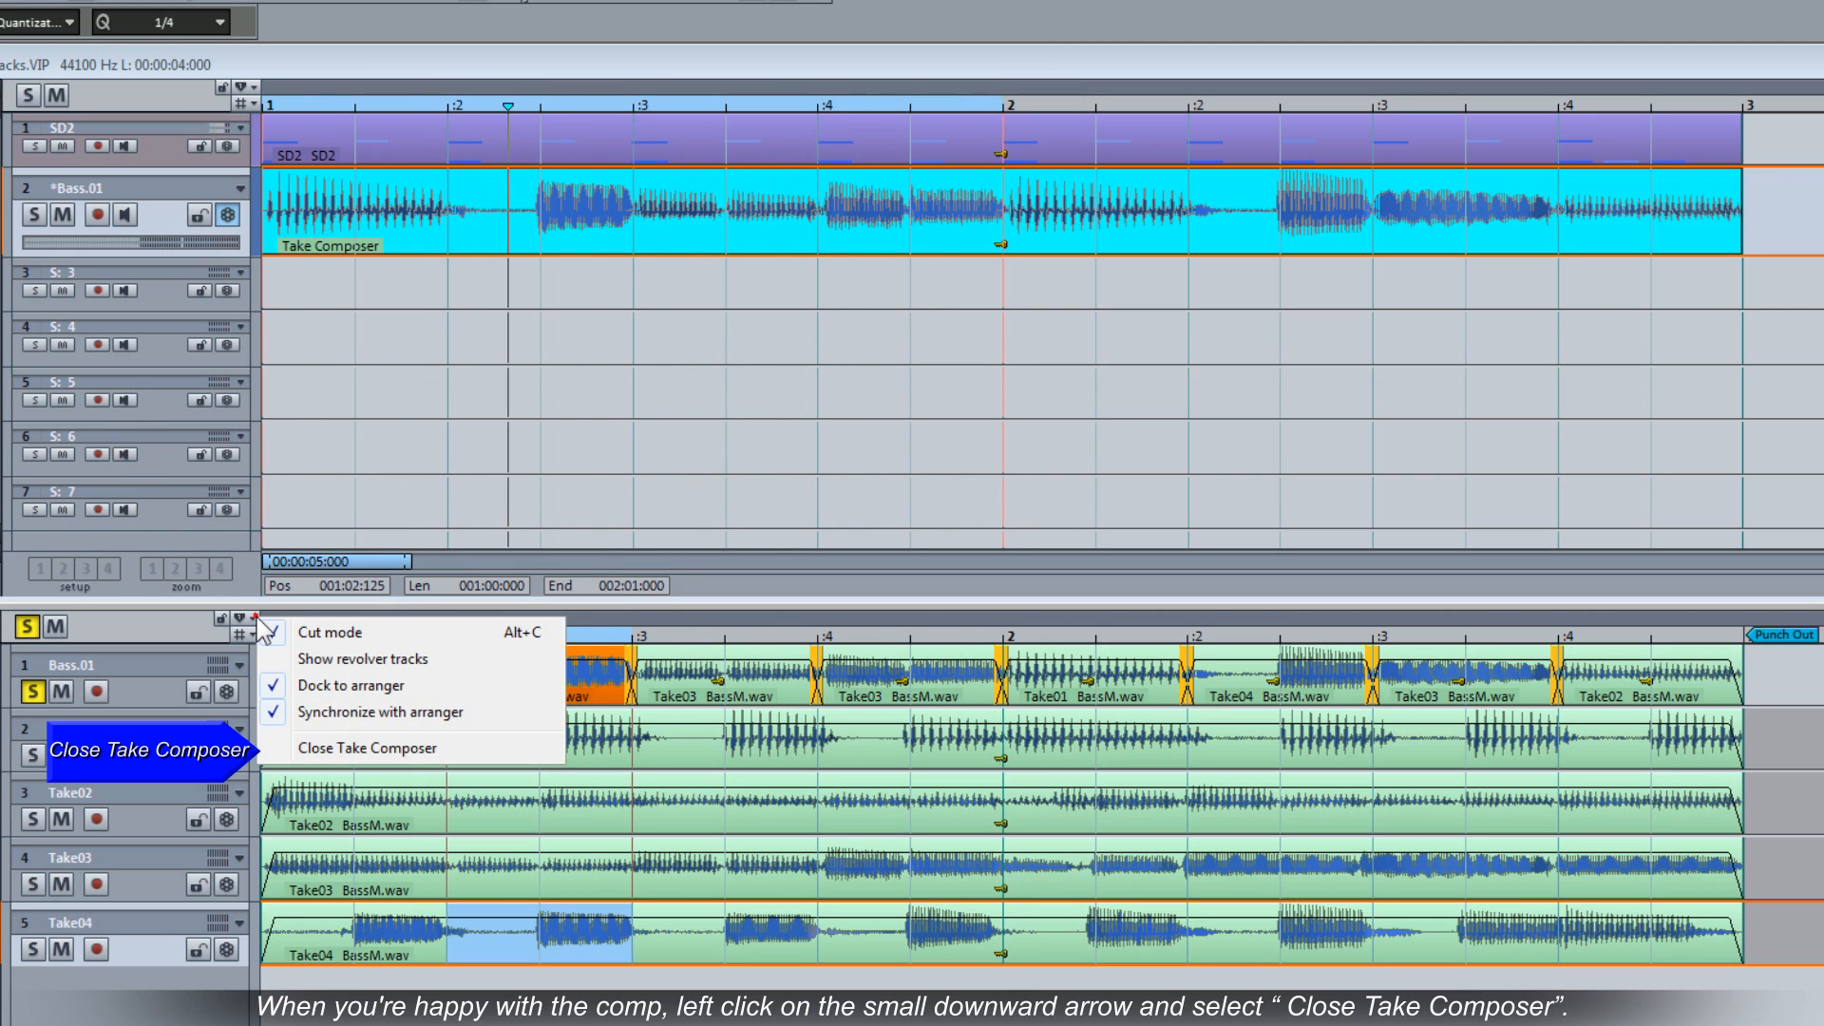
- Close Take Composer and OK the Apply Take Composer changes dialog for Bass.01
click(317, 748)
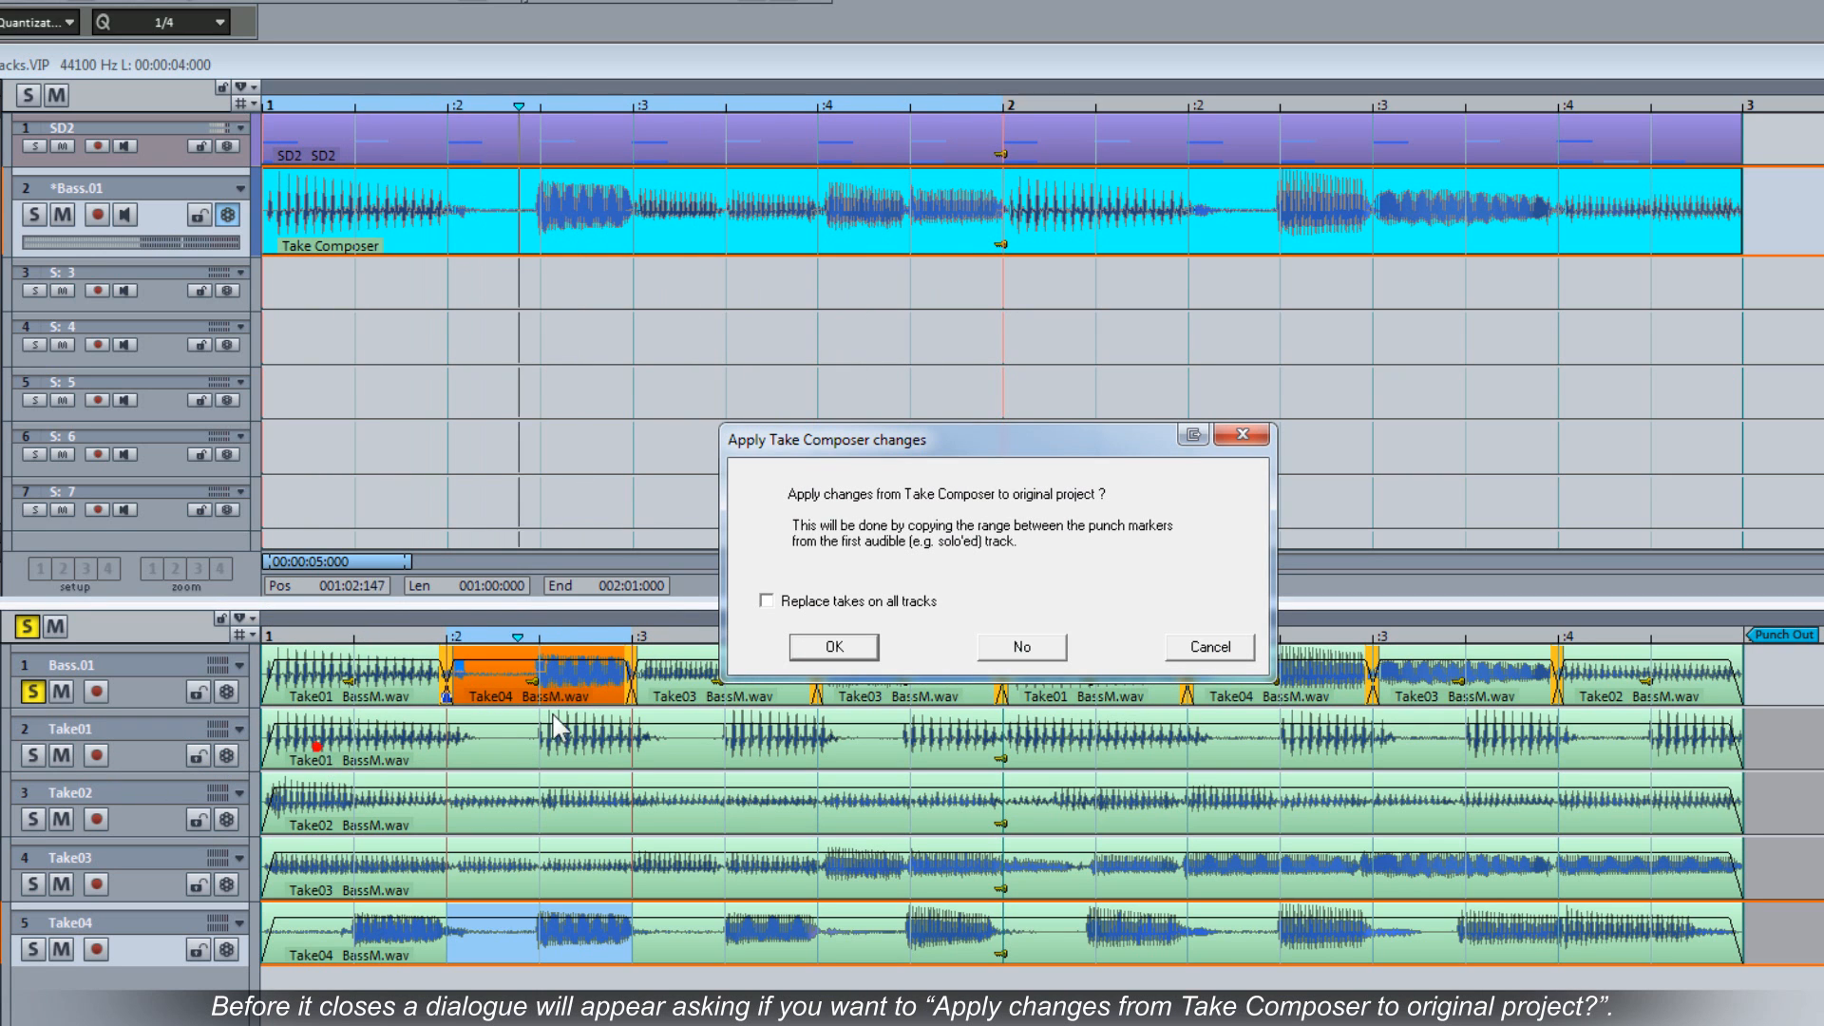
click(833, 647)
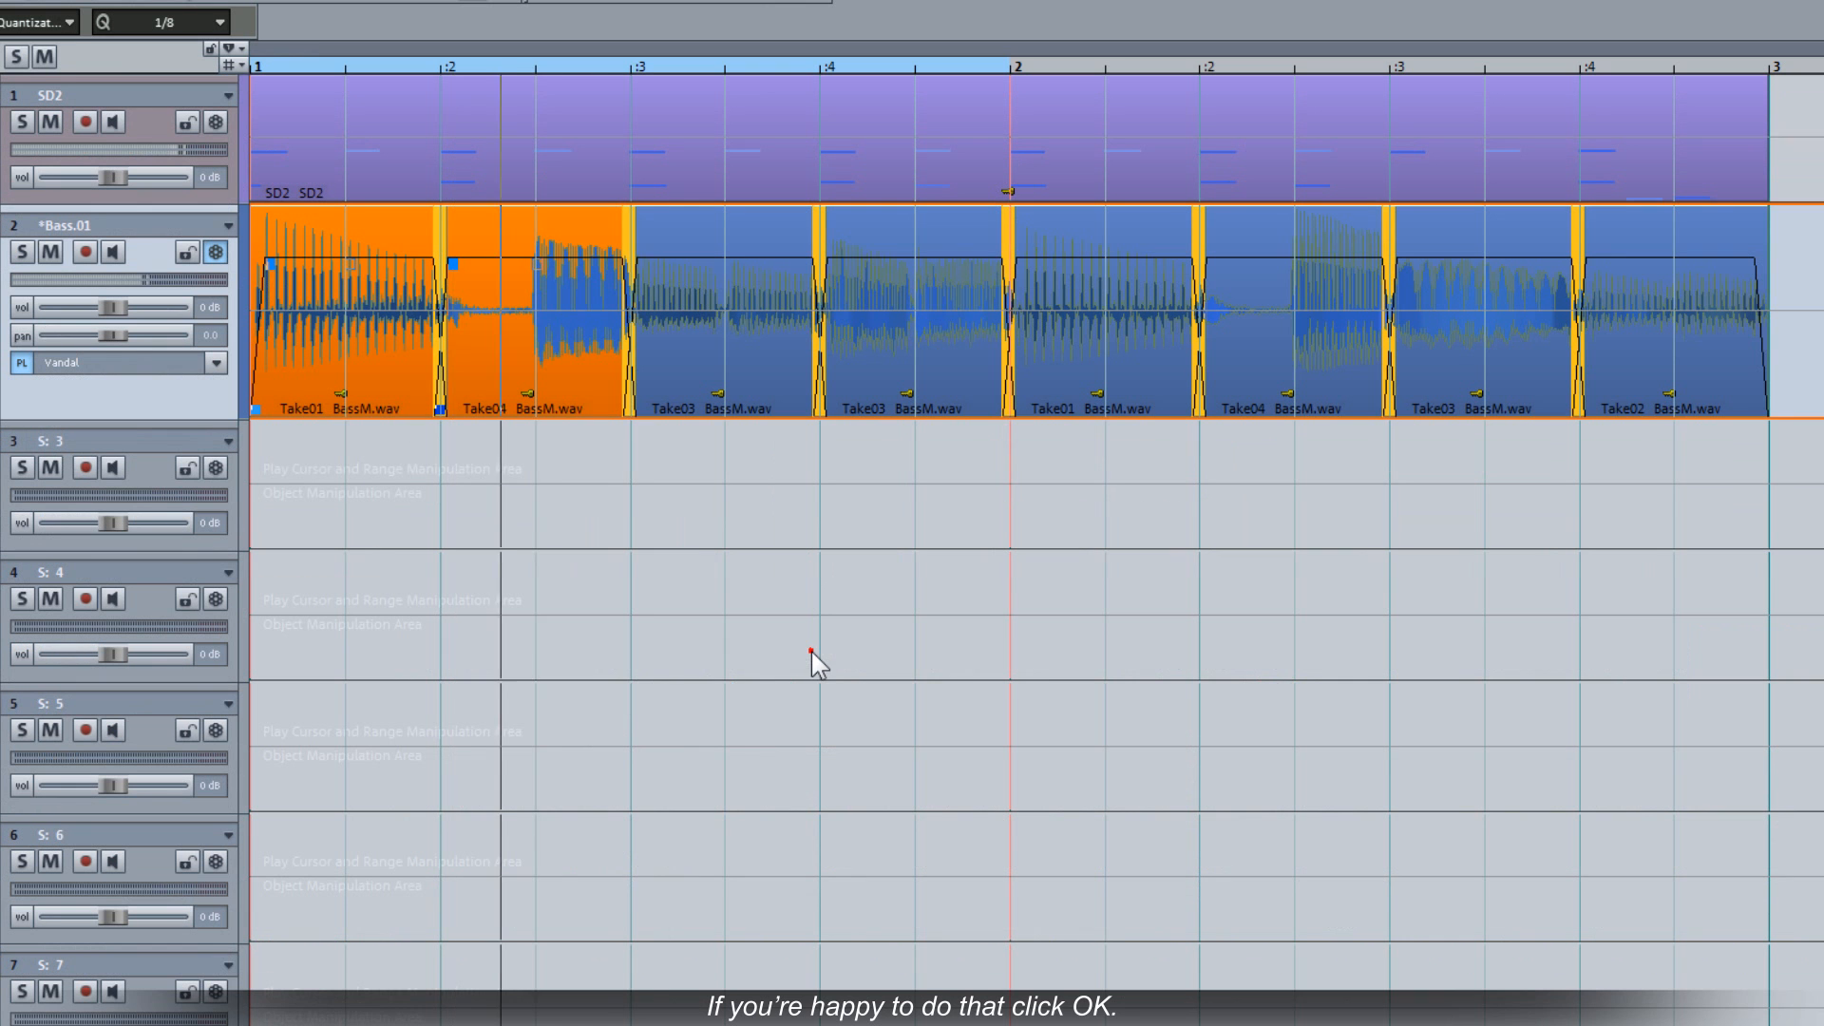
- Switch track 2 back to the original Bass revolver track holding the single Take01 object
click(1011, 64)
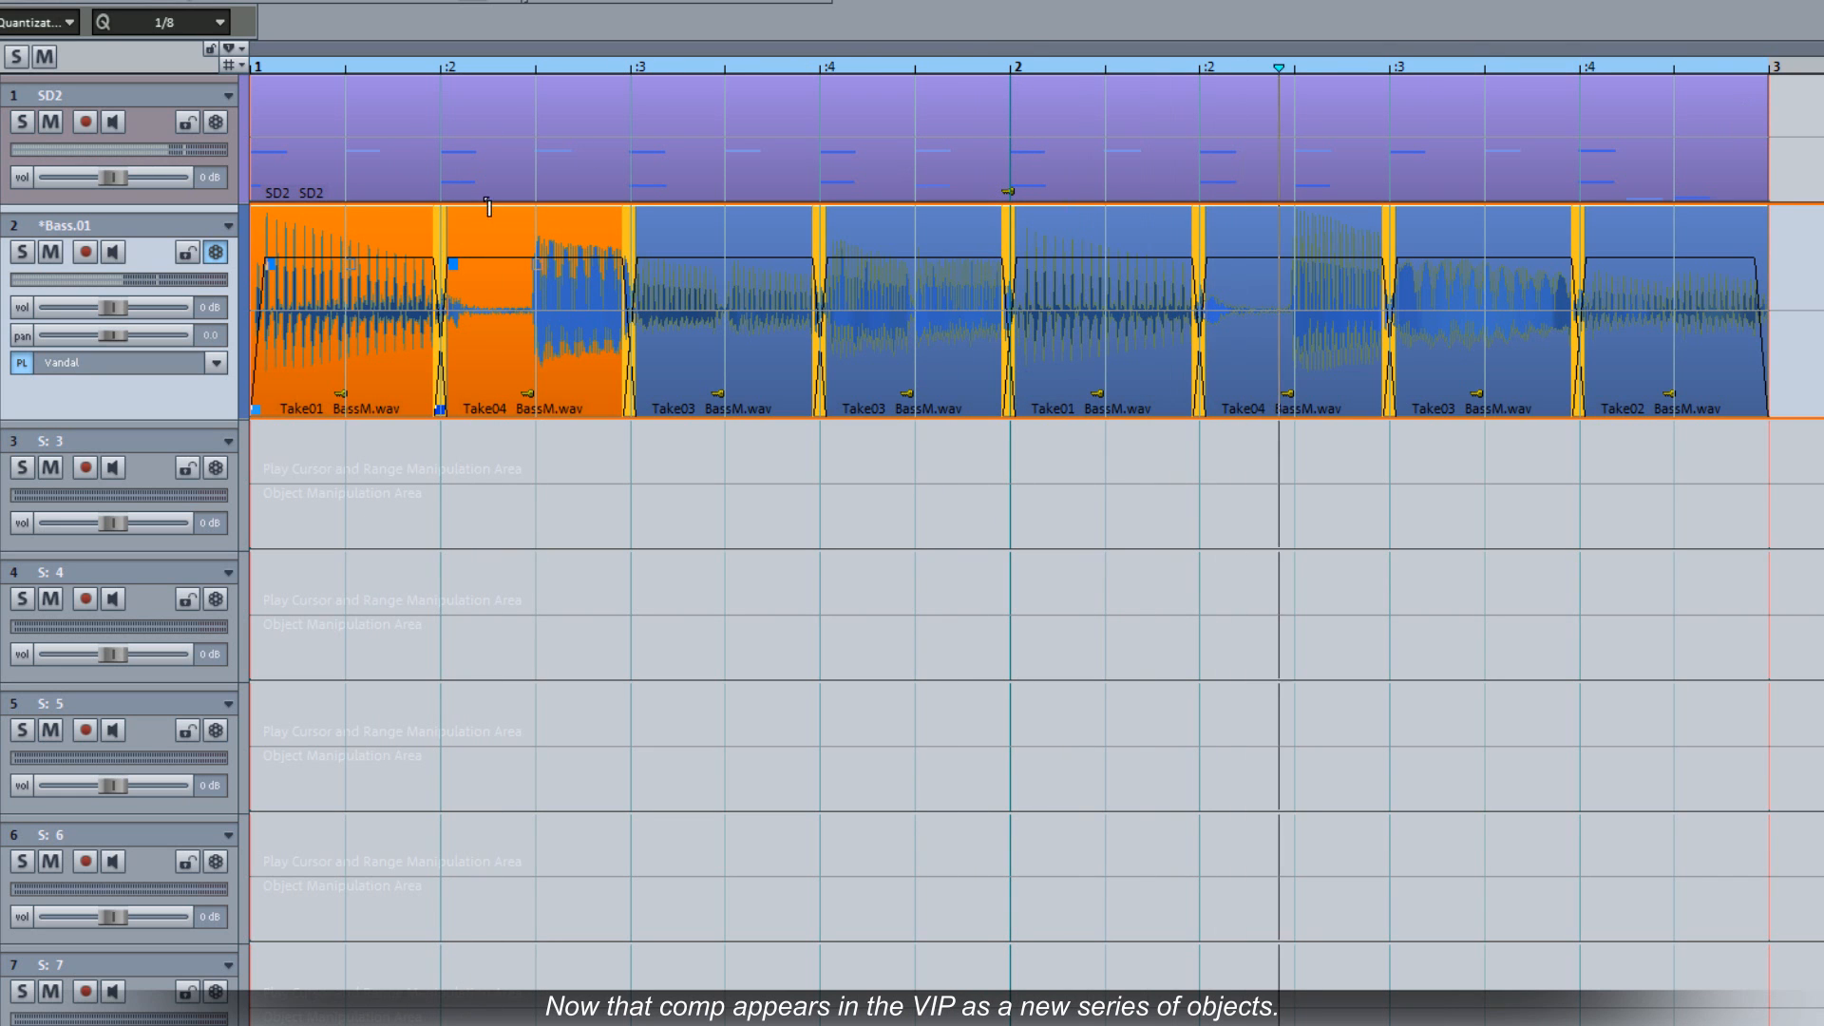
click(218, 396)
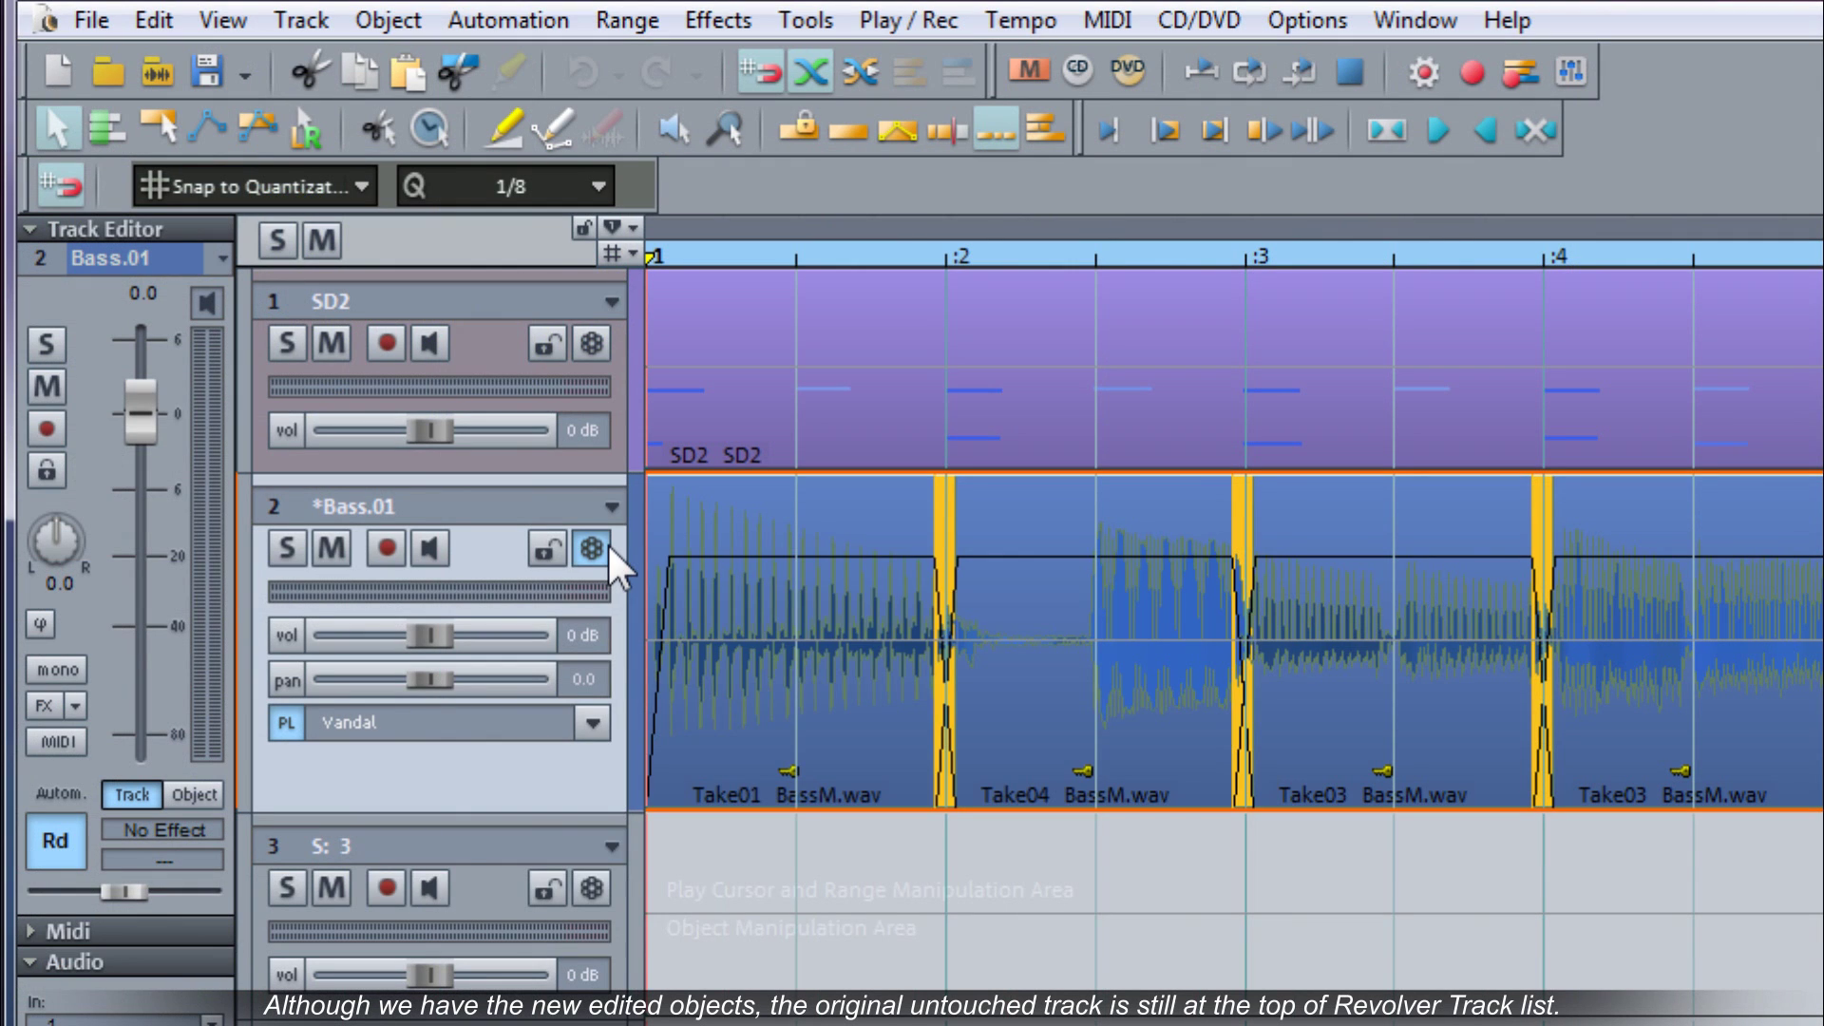
click(592, 547)
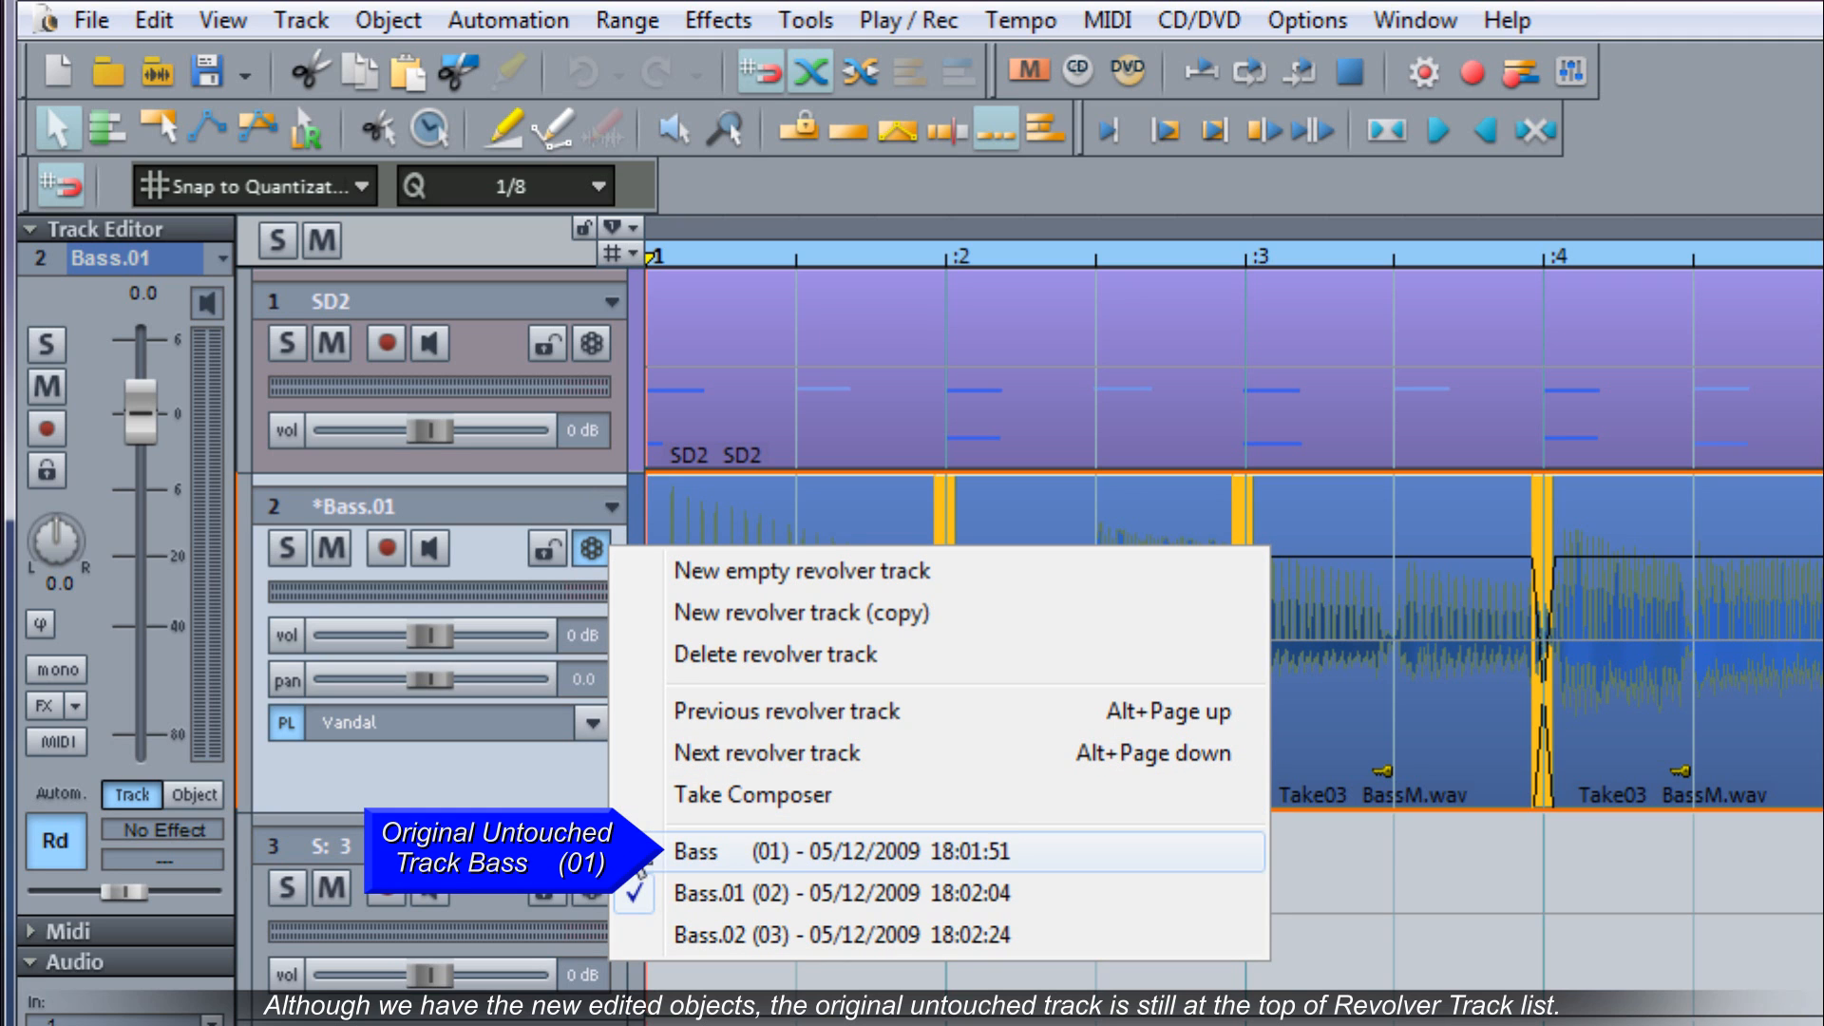
click(695, 850)
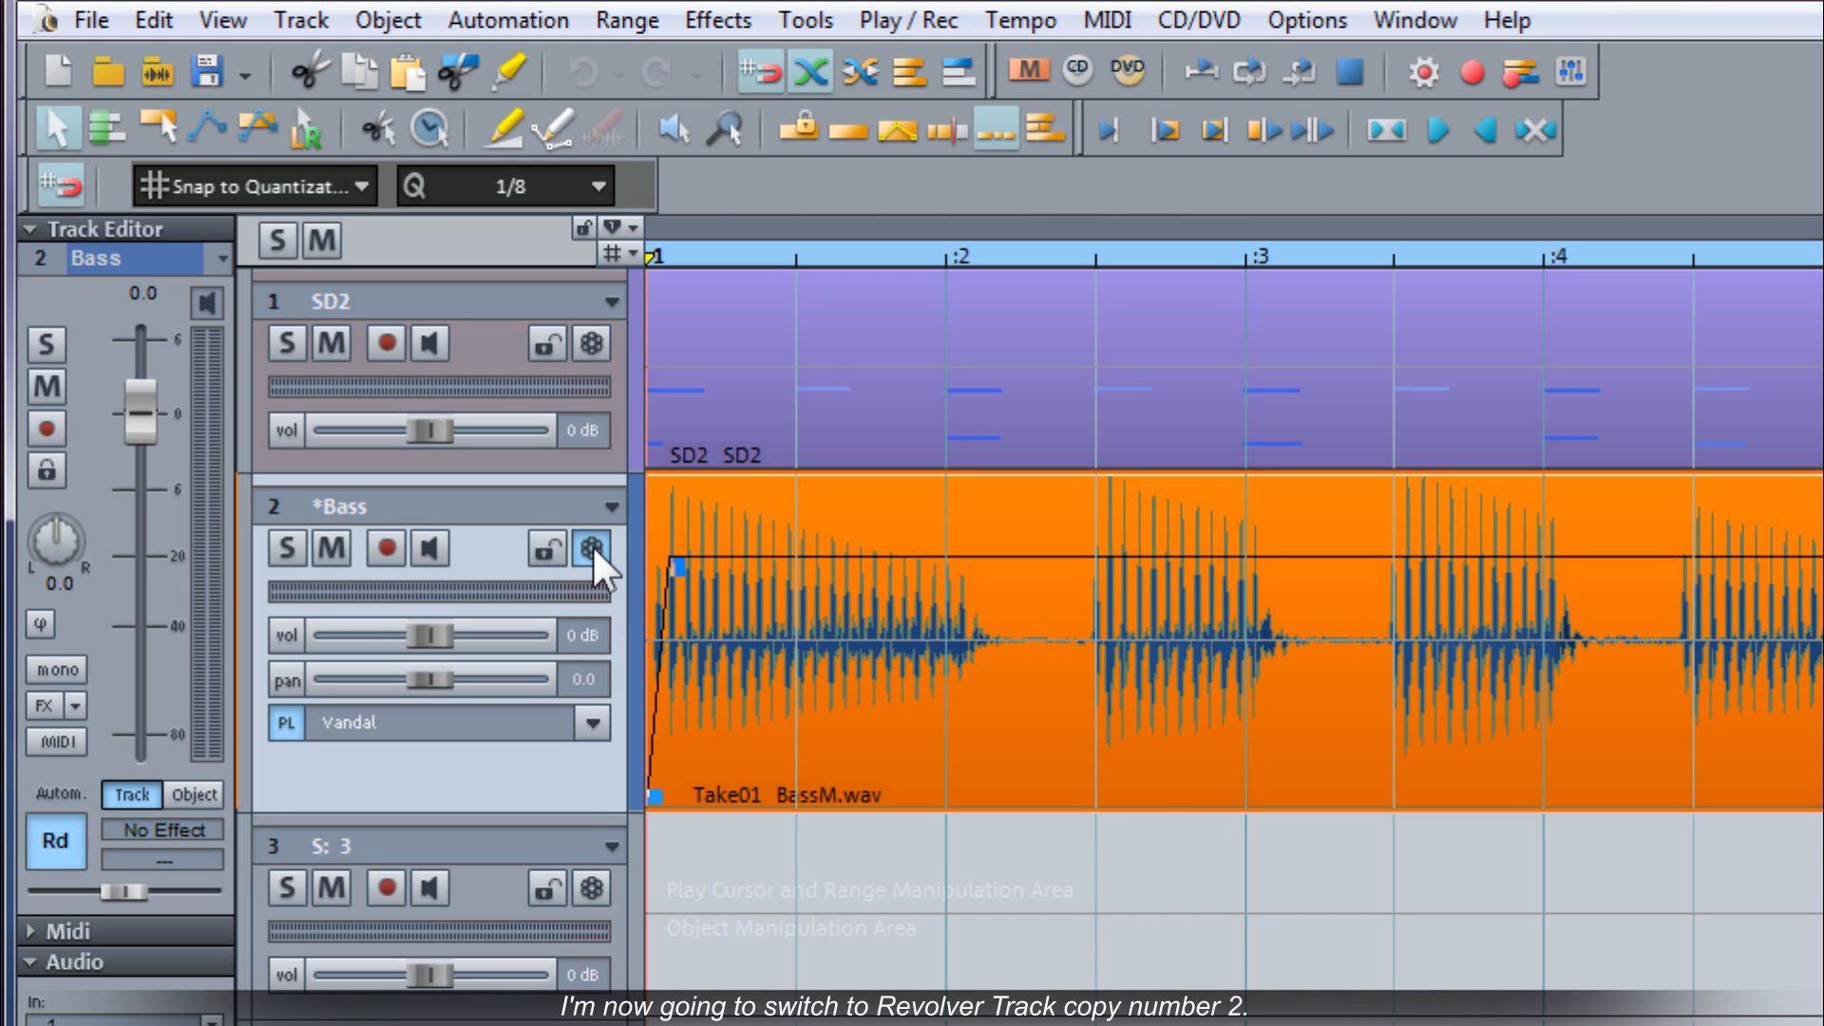
- Make Bass.02 the active revolver track and reopen it in Take Composer with its four takes
click(591, 550)
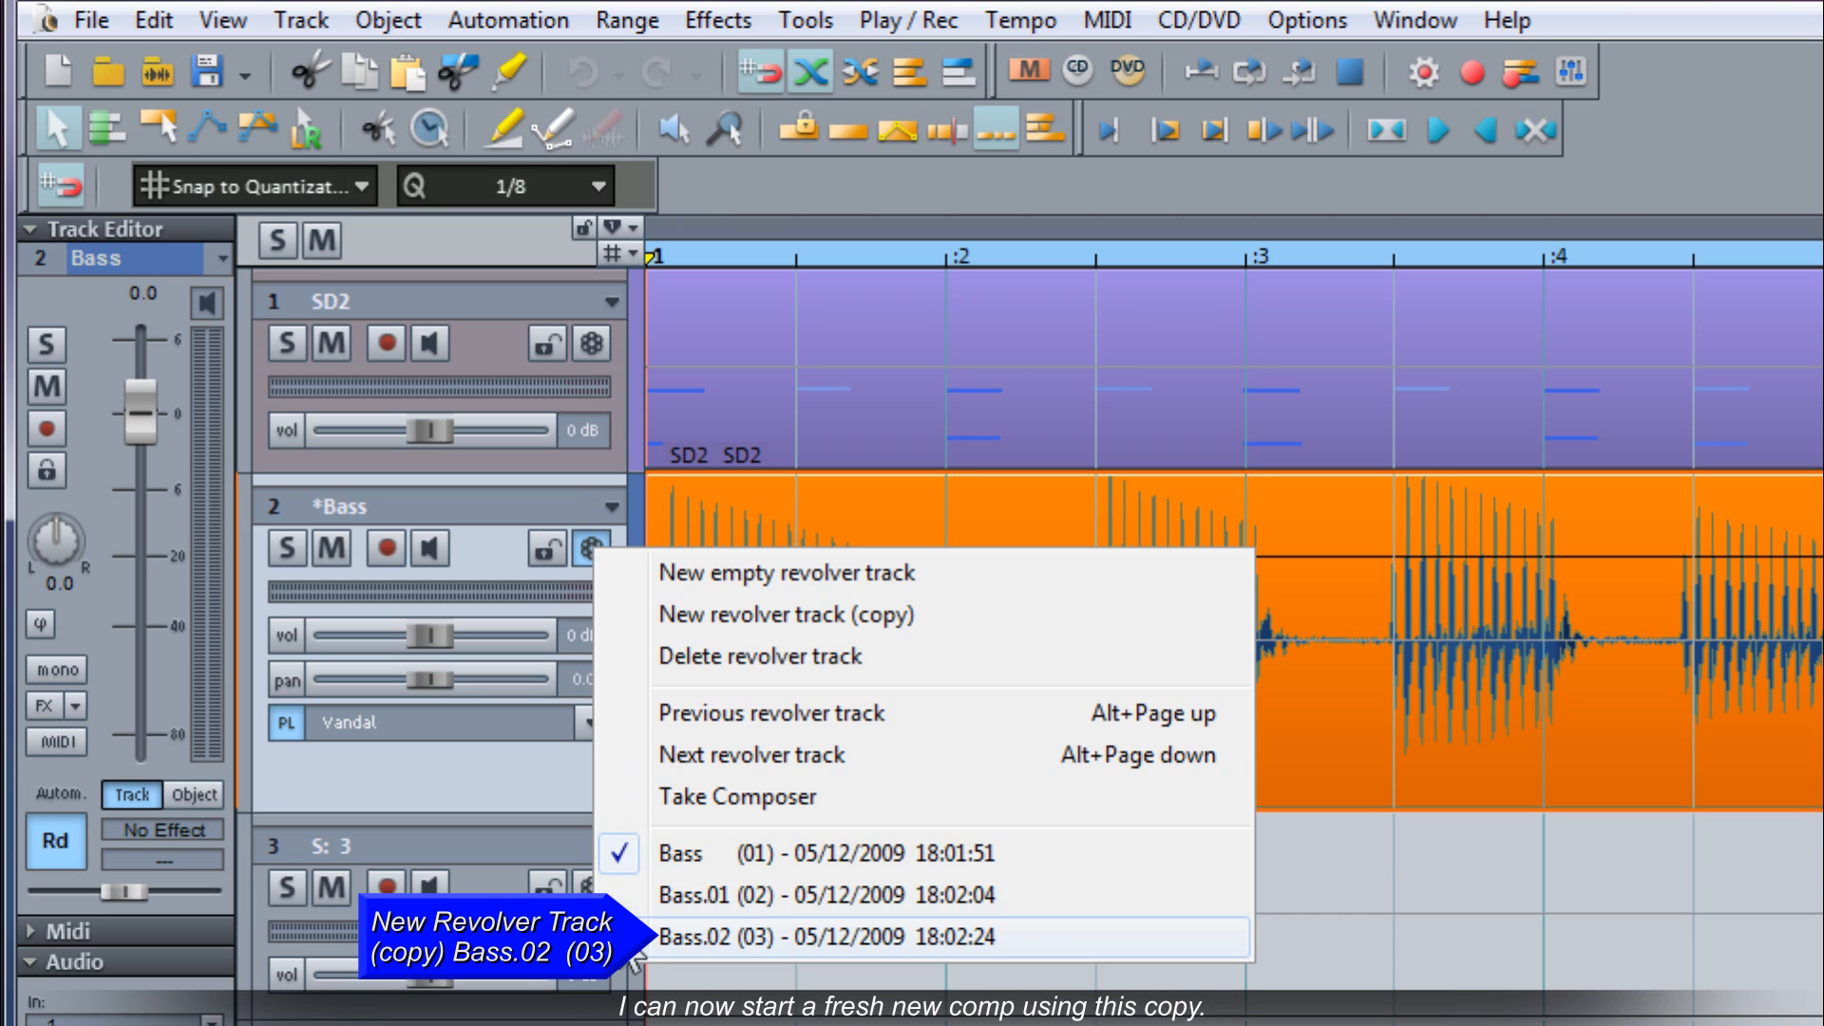
click(827, 936)
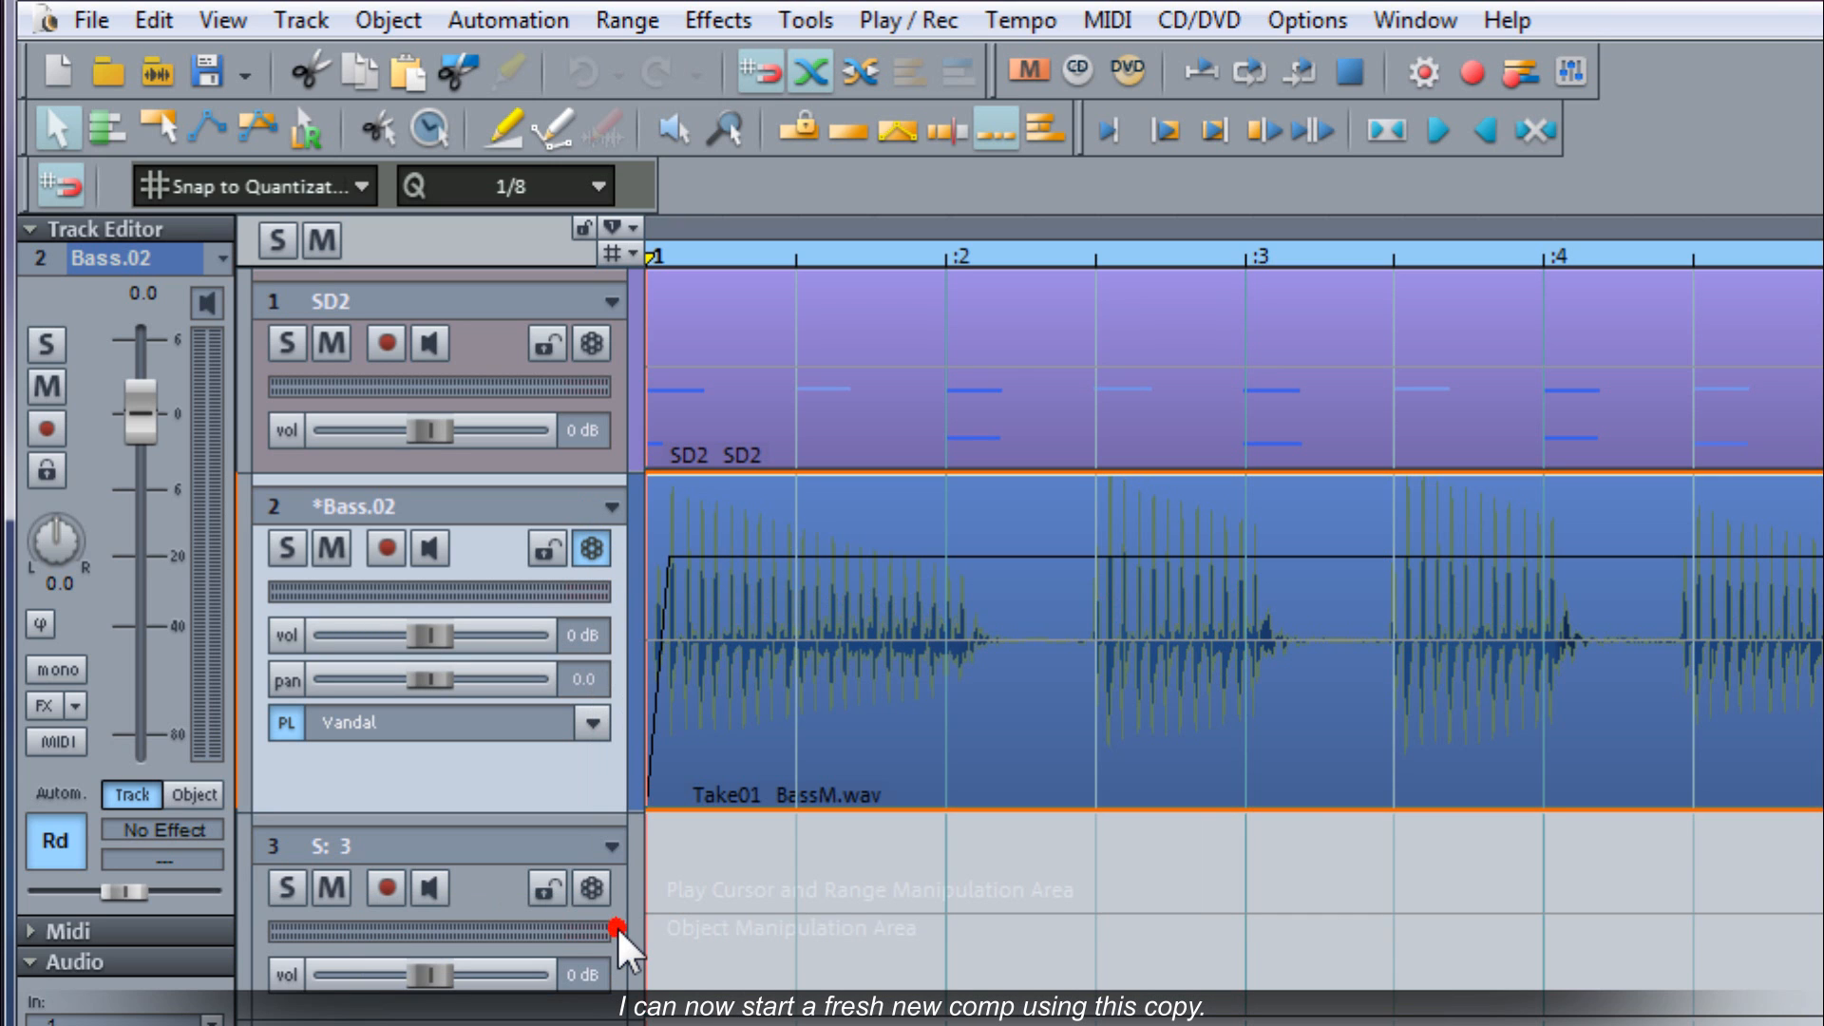
click(705, 783)
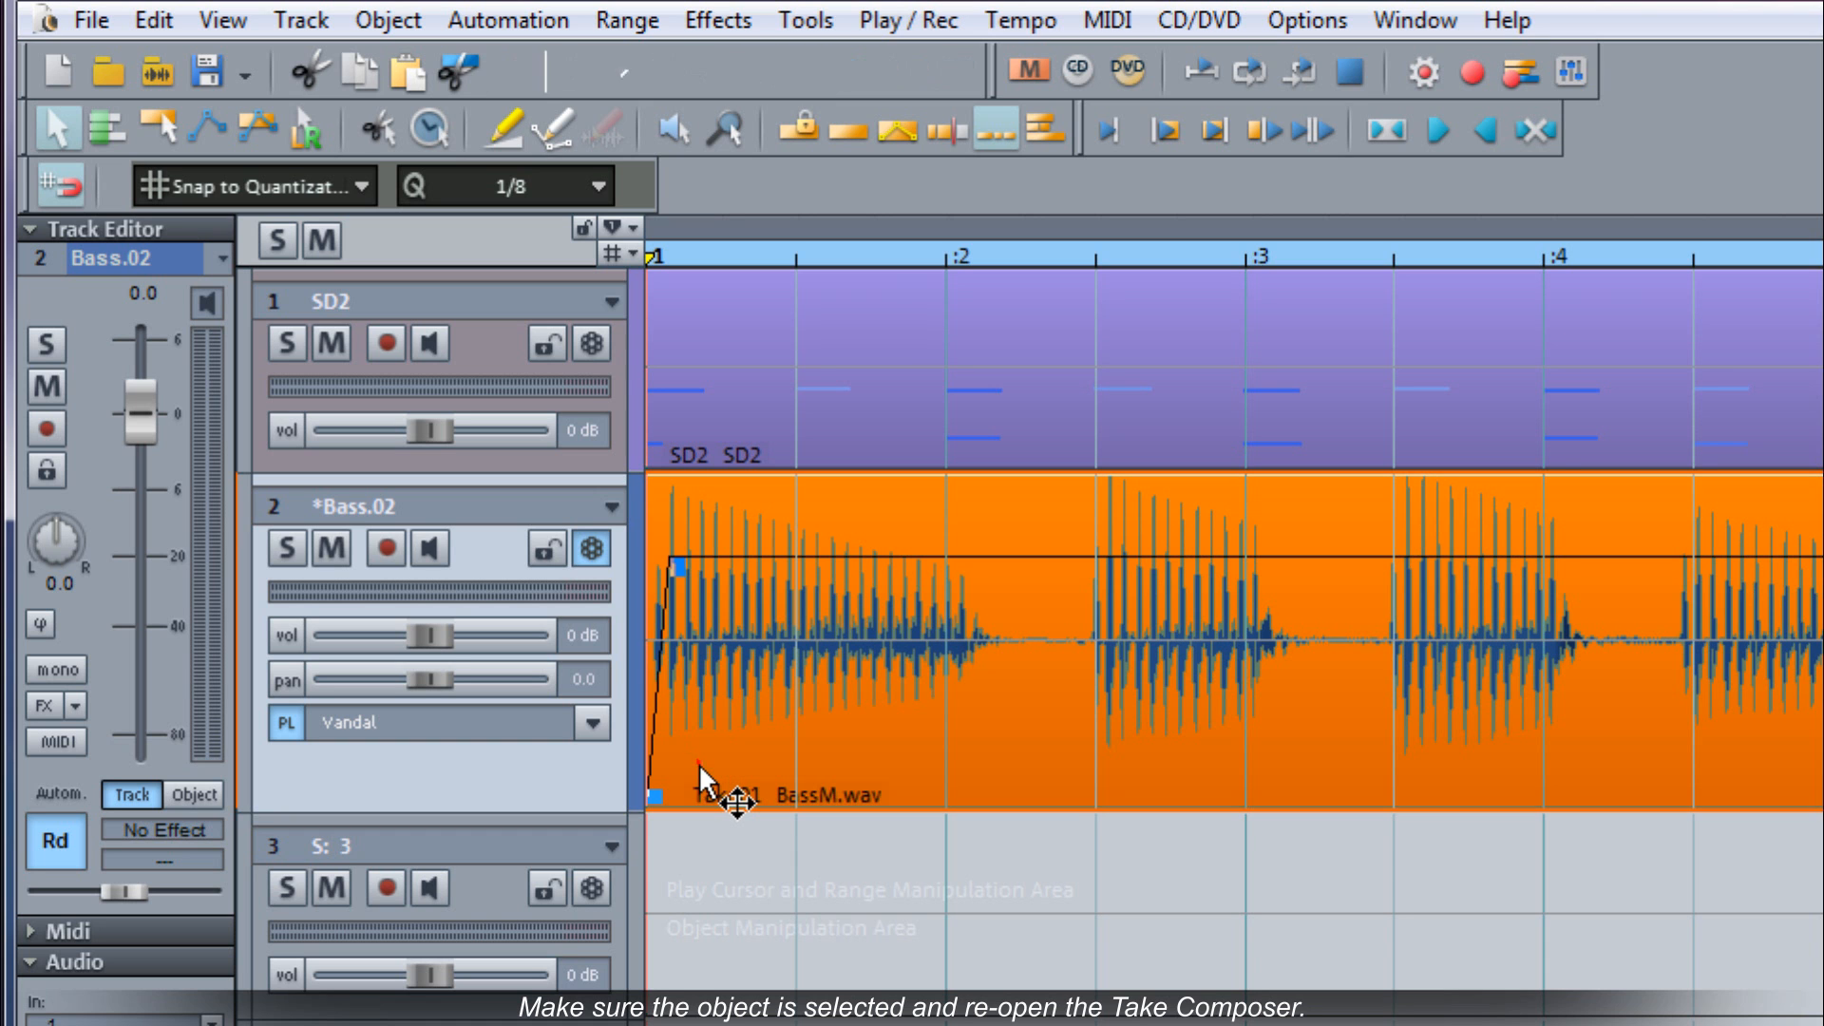
click(594, 549)
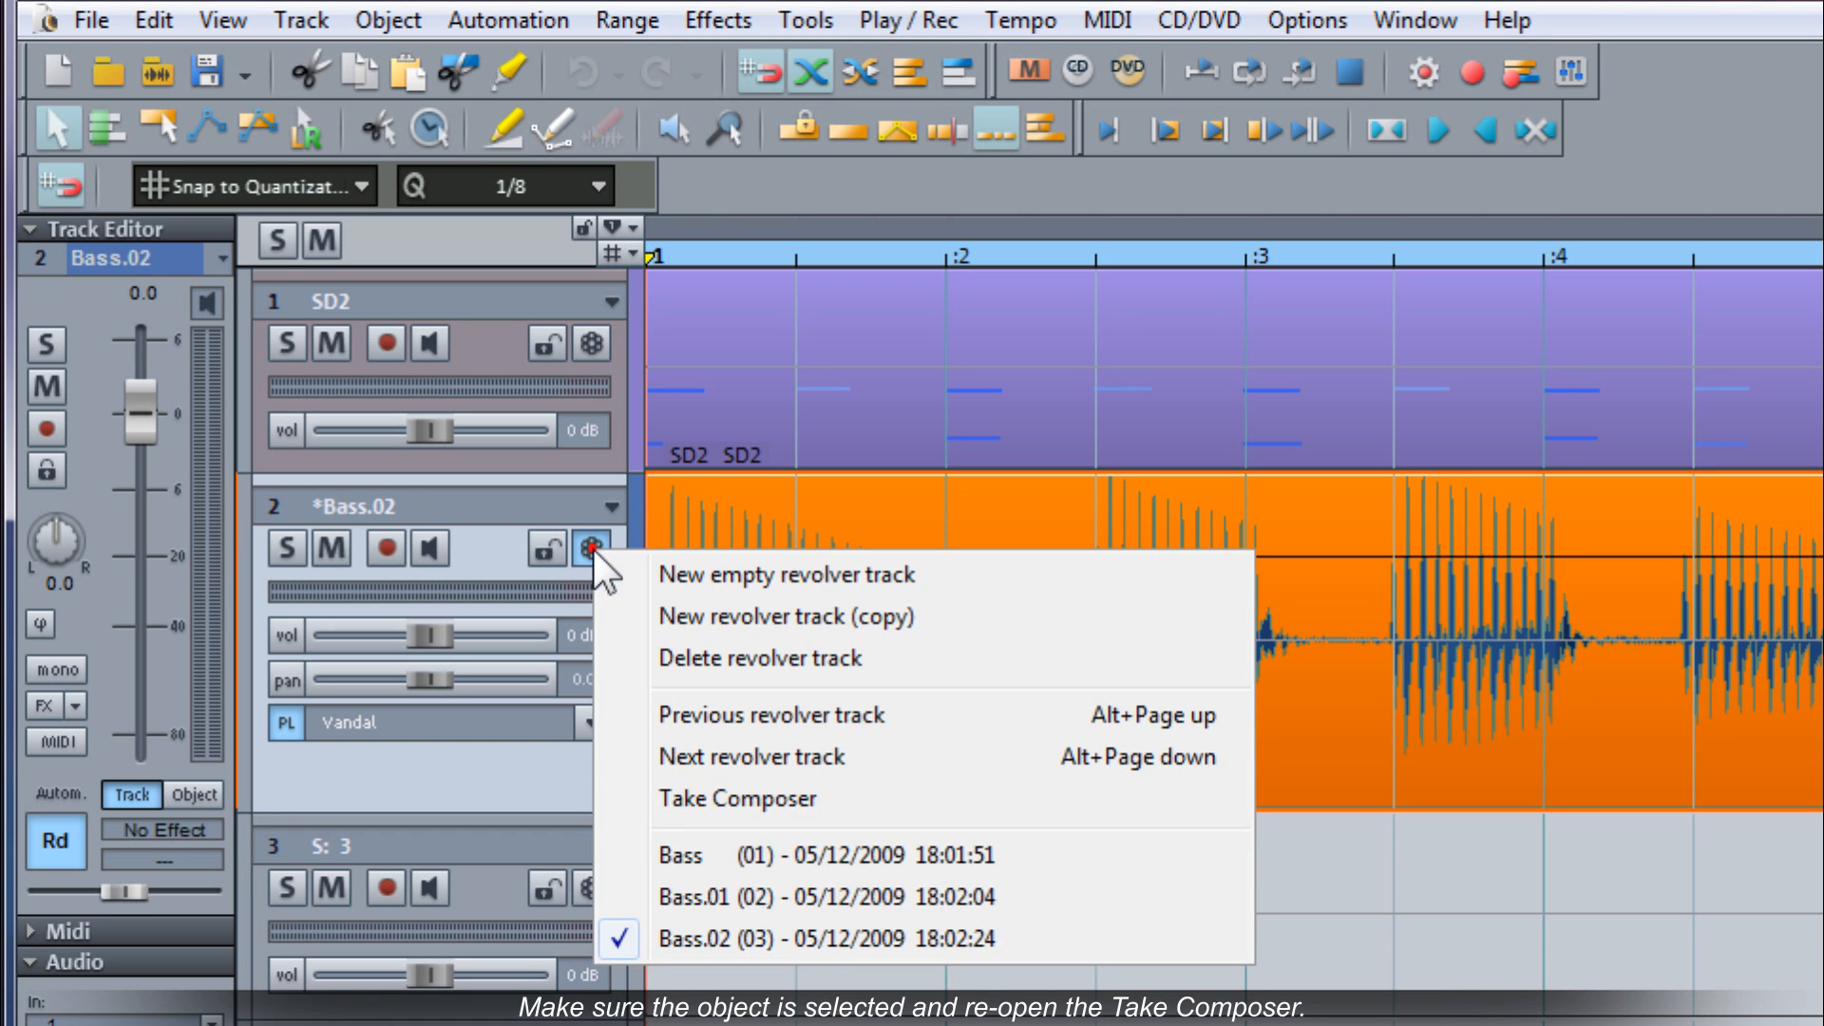
click(712, 799)
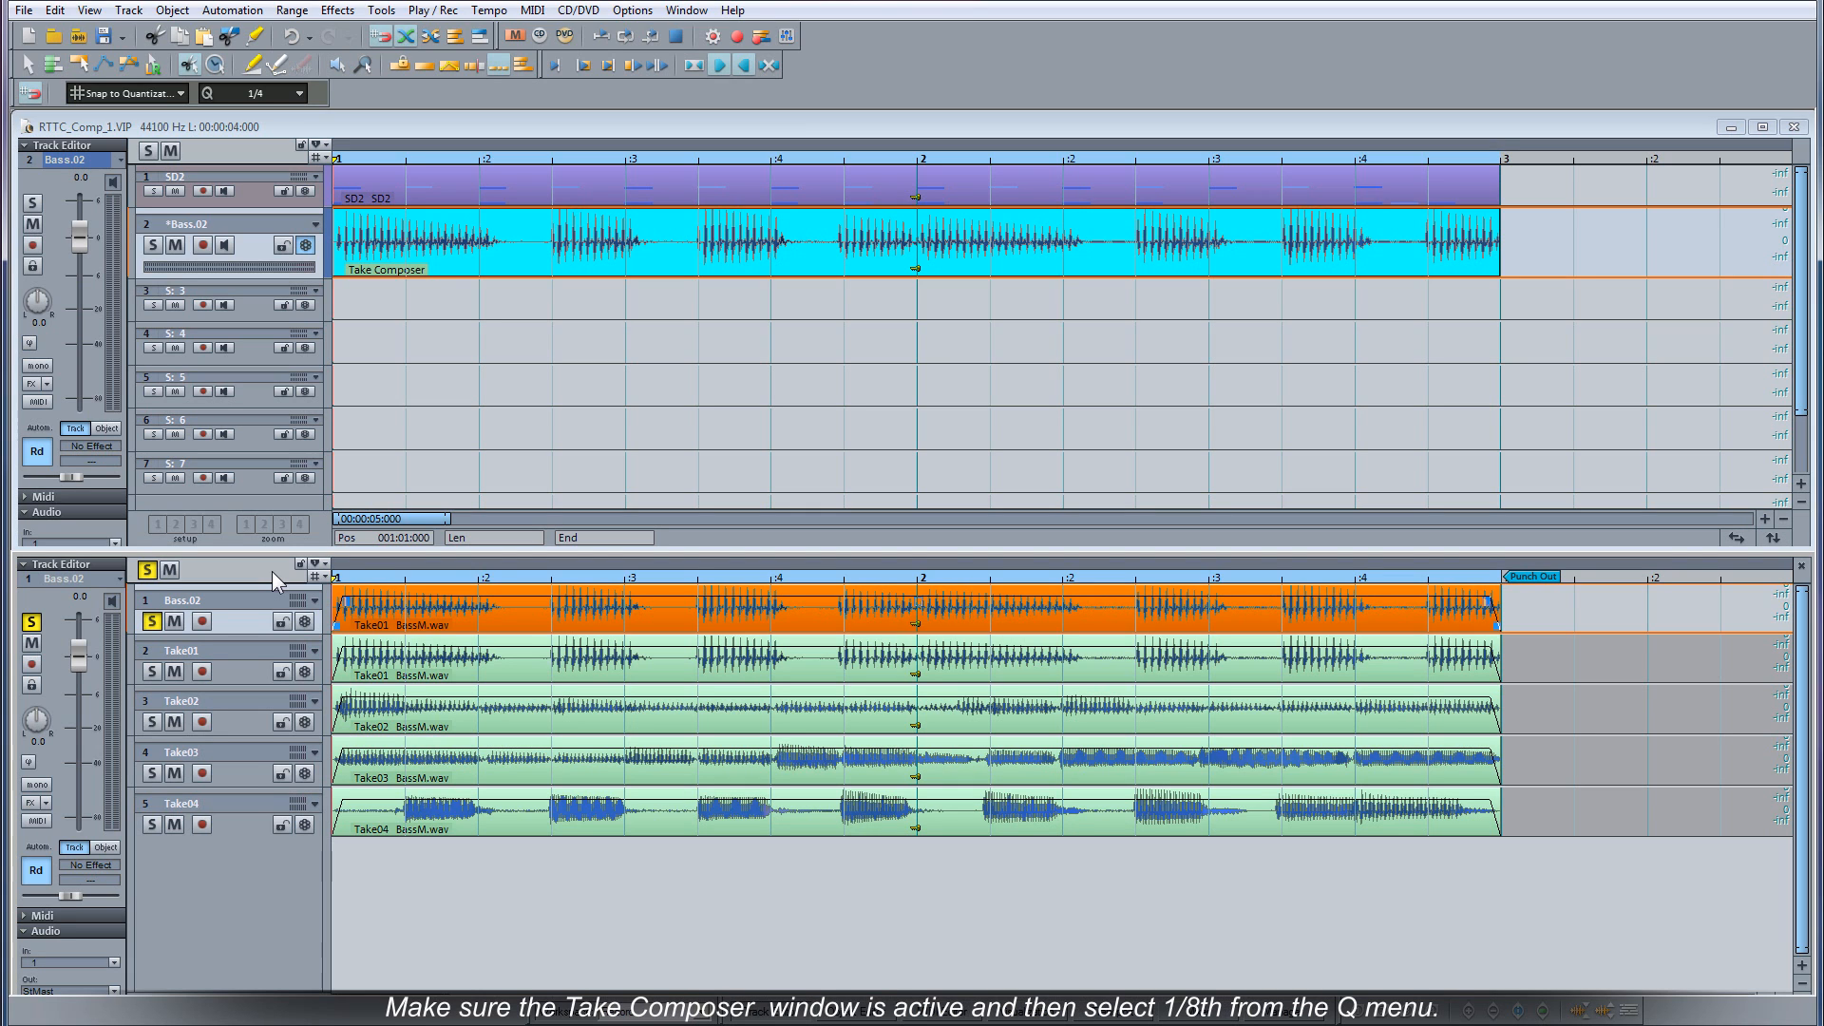
- Set snapping to 1/8 and comp the first bar from short Take02, Take03 and Take04 sections
click(301, 92)
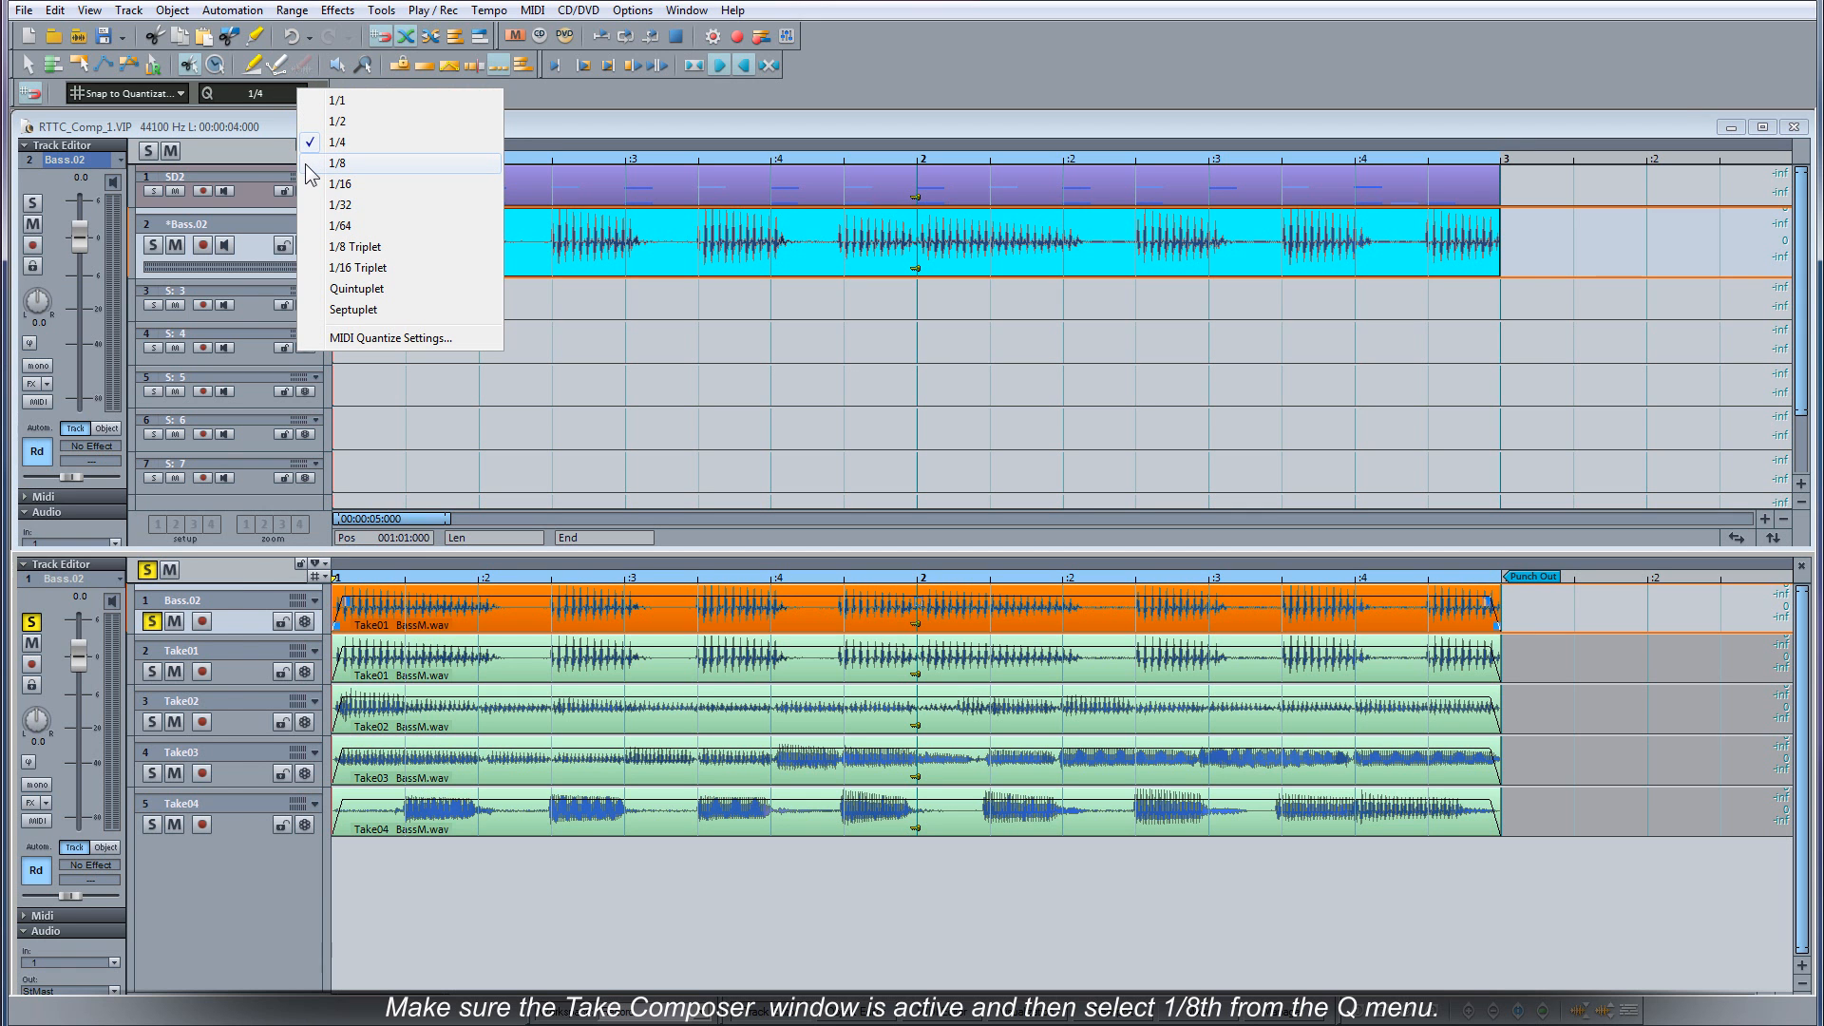
click(337, 163)
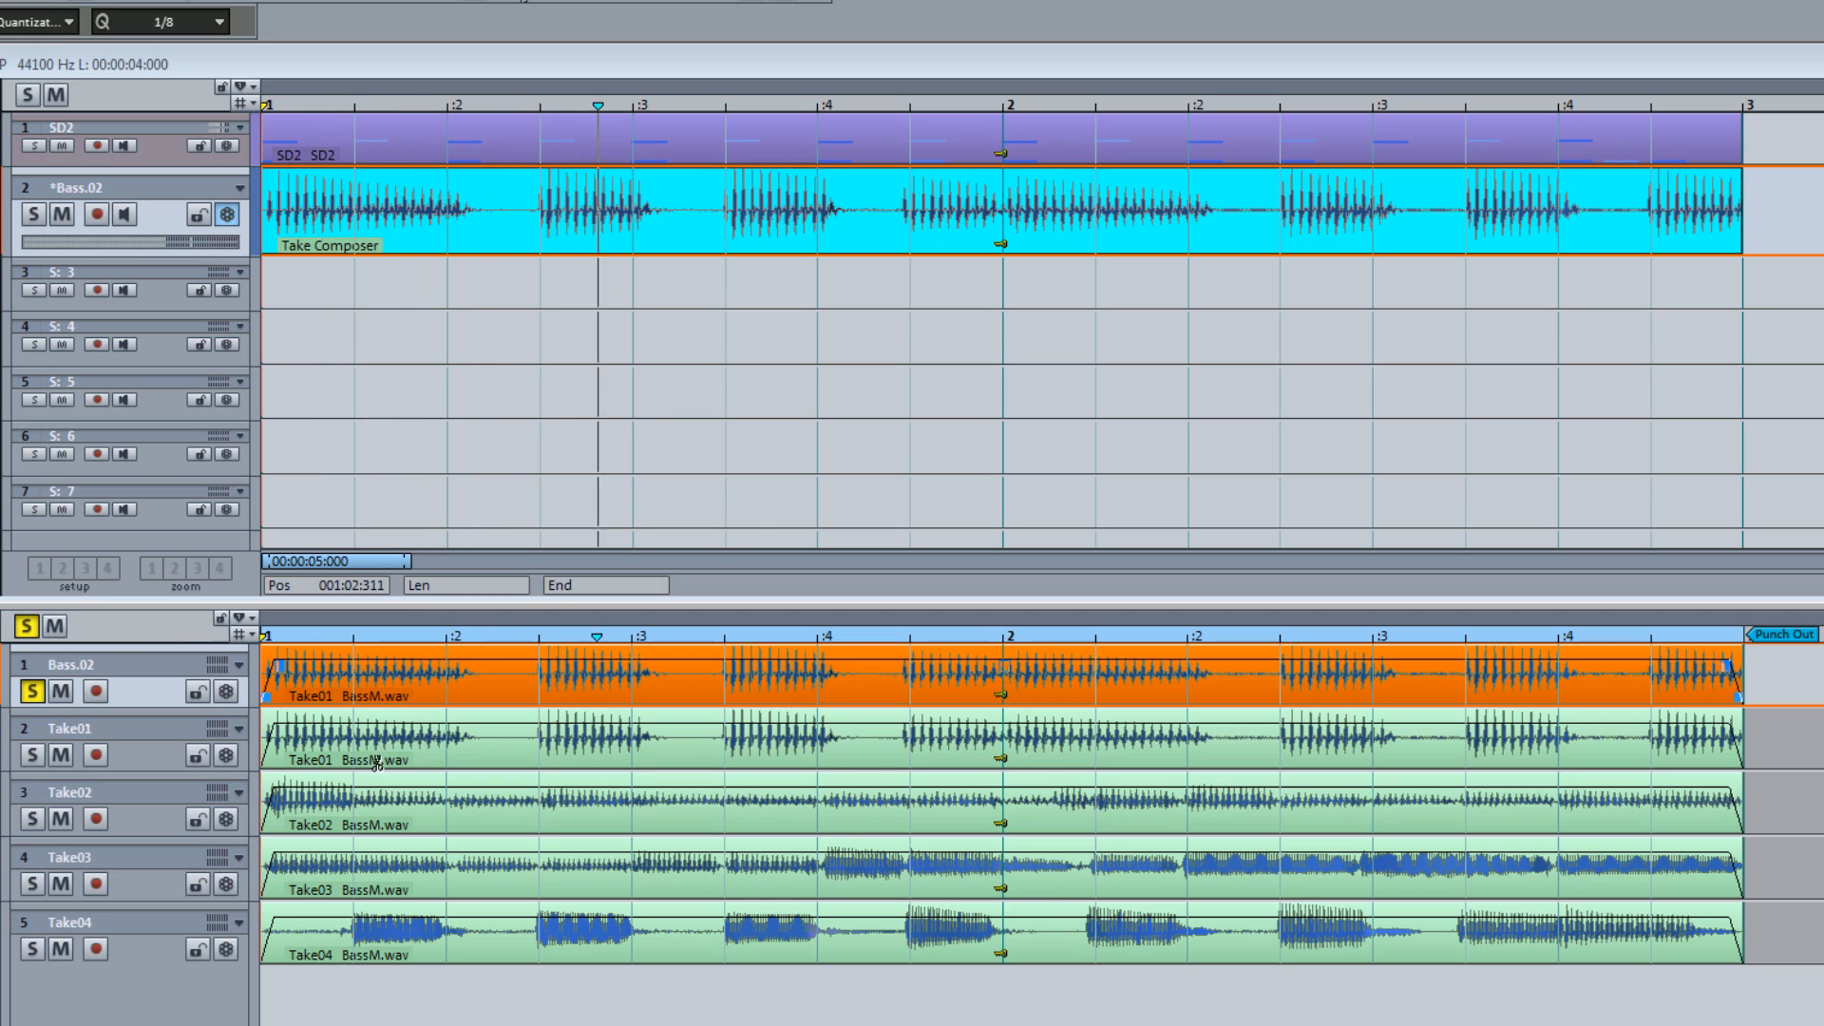
click(399, 800)
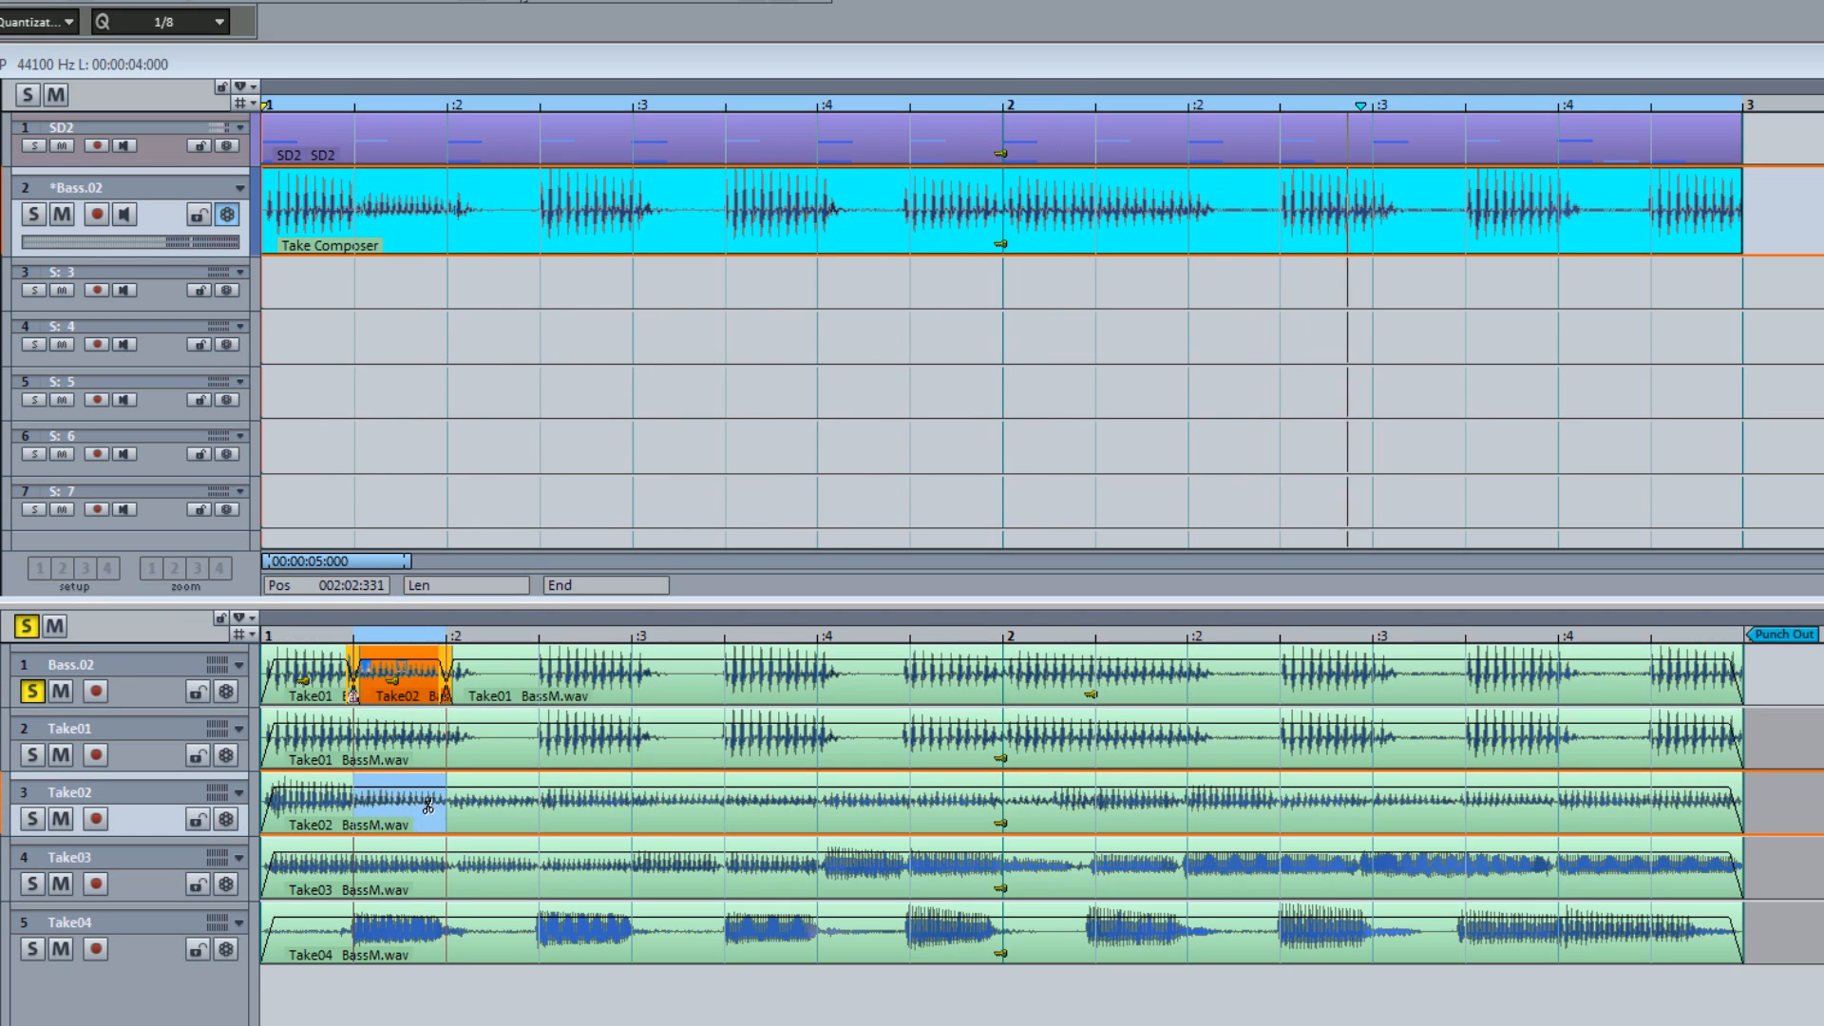
click(491, 870)
click(504, 871)
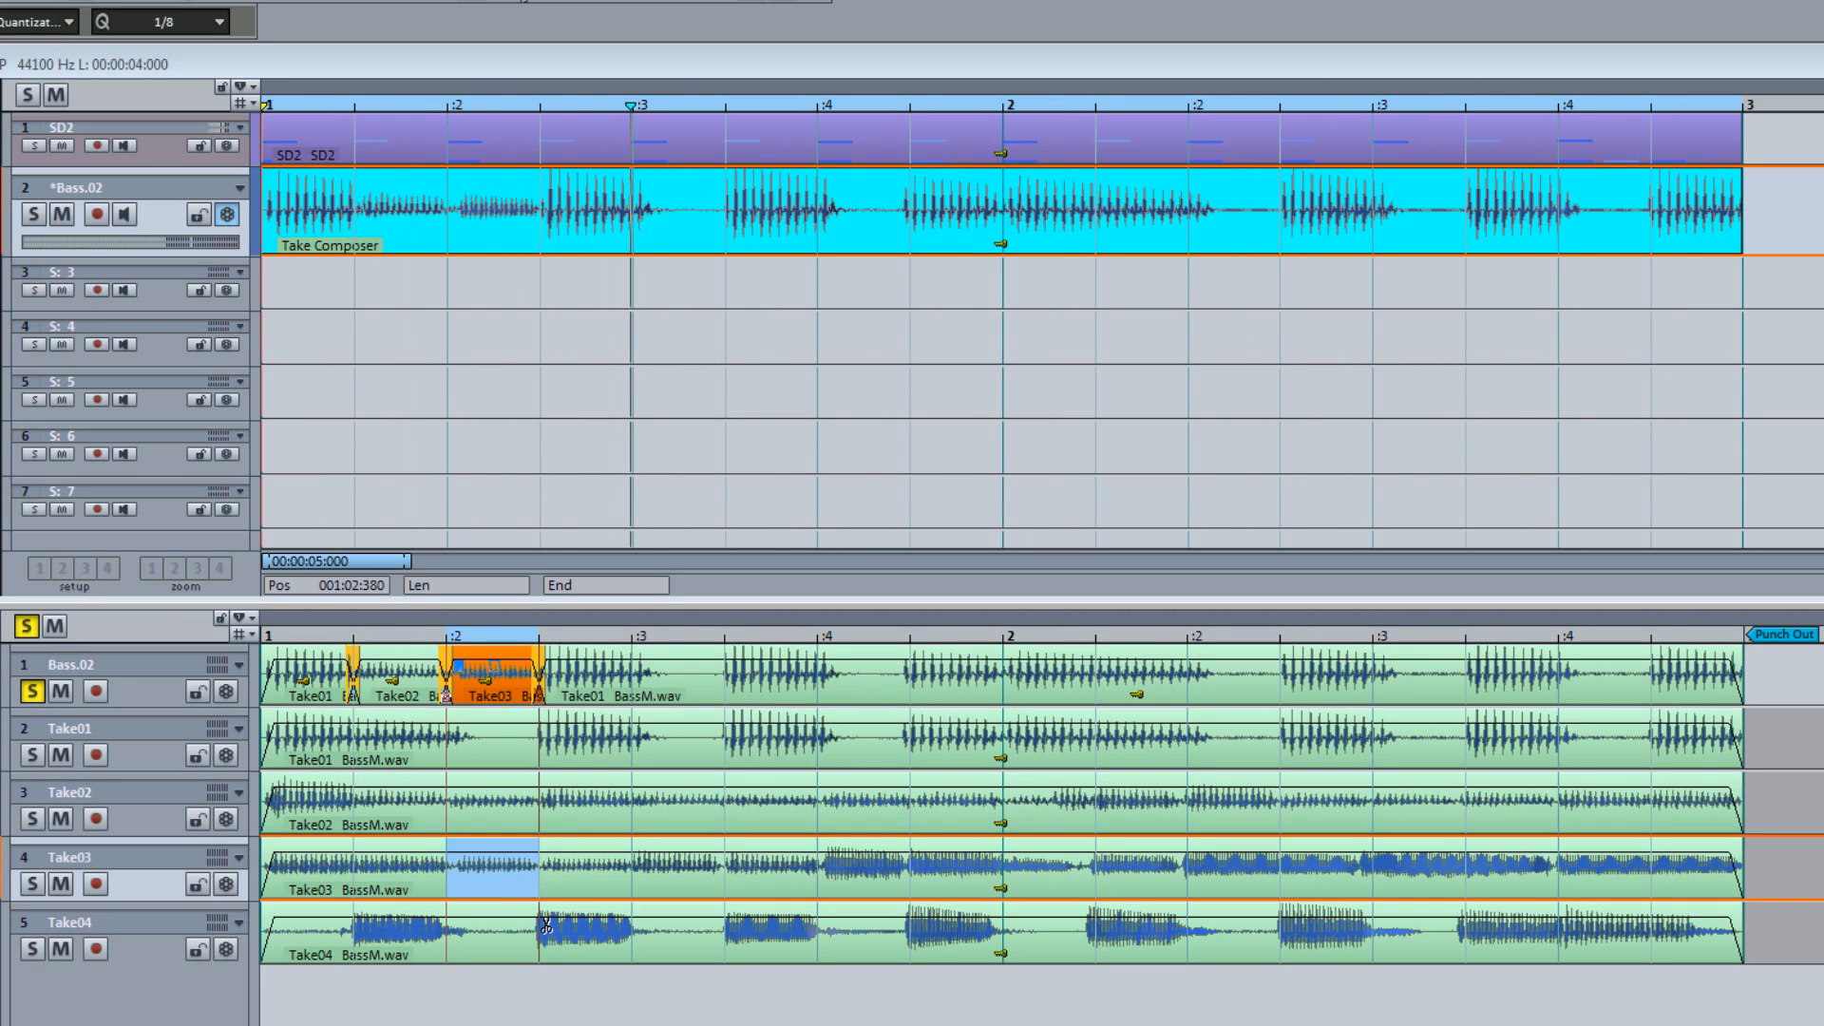
click(586, 933)
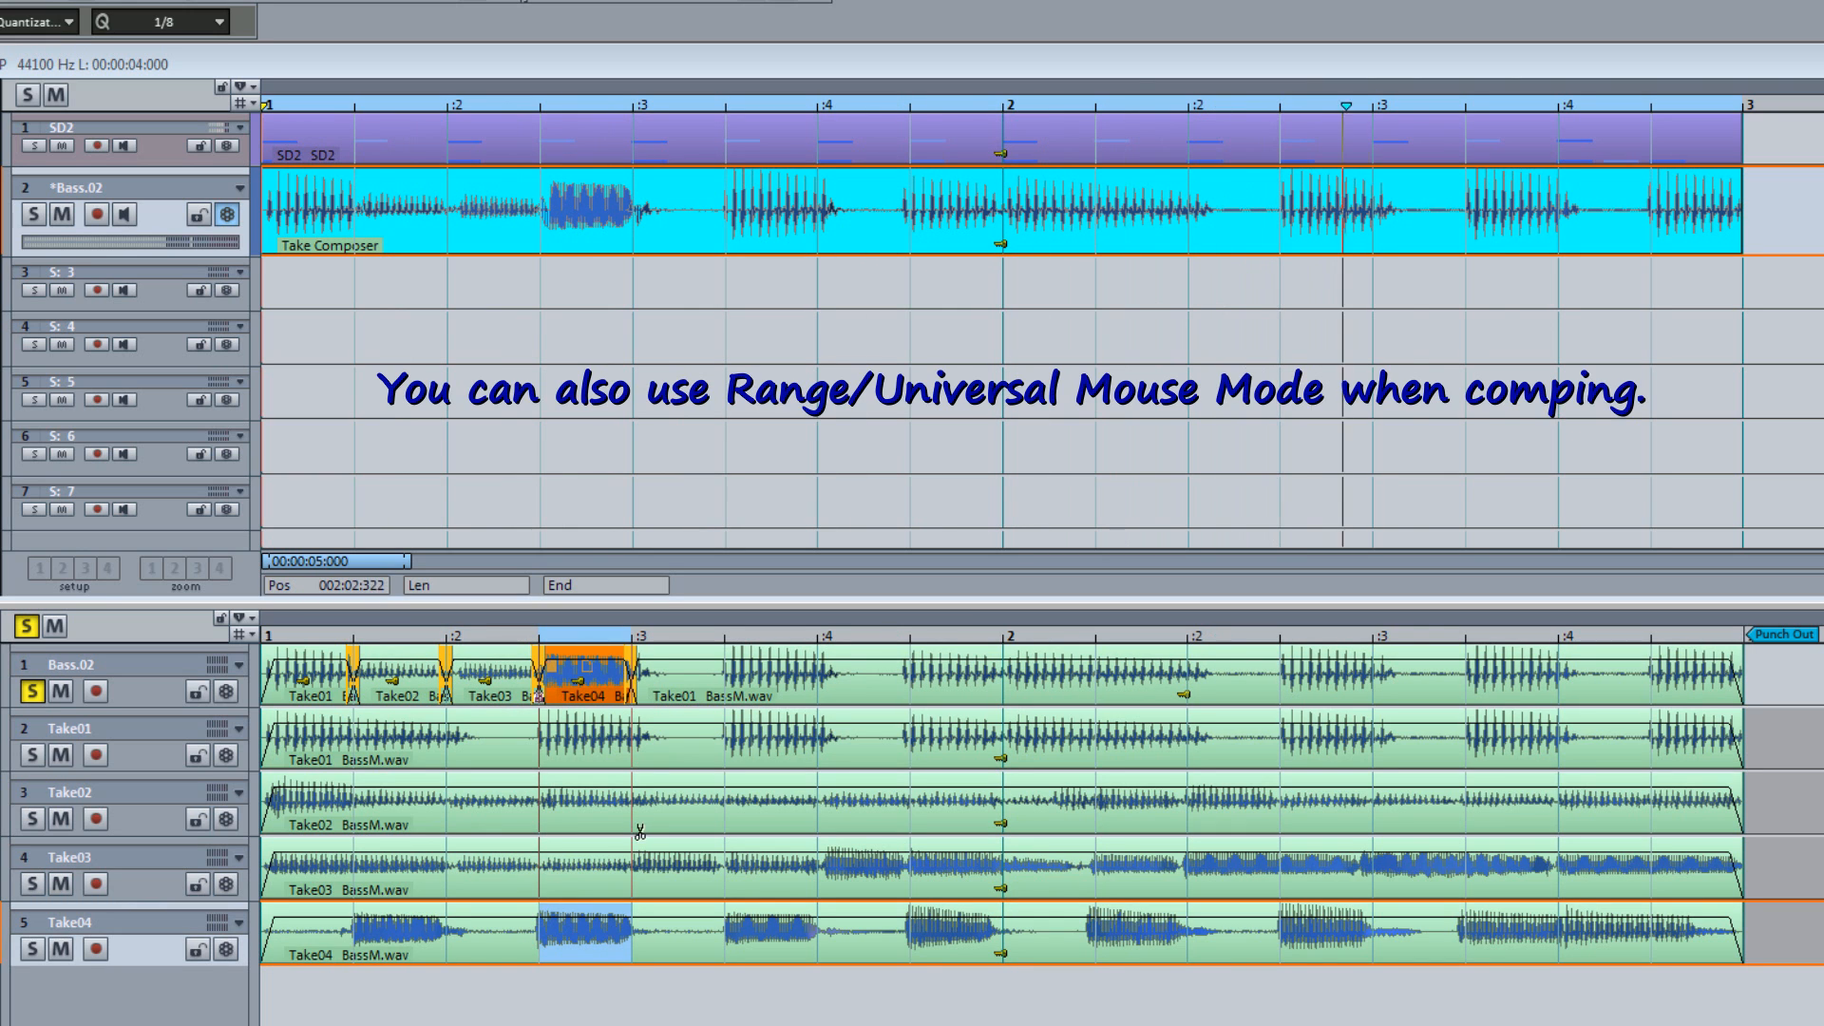
drag(640, 865, 698, 865)
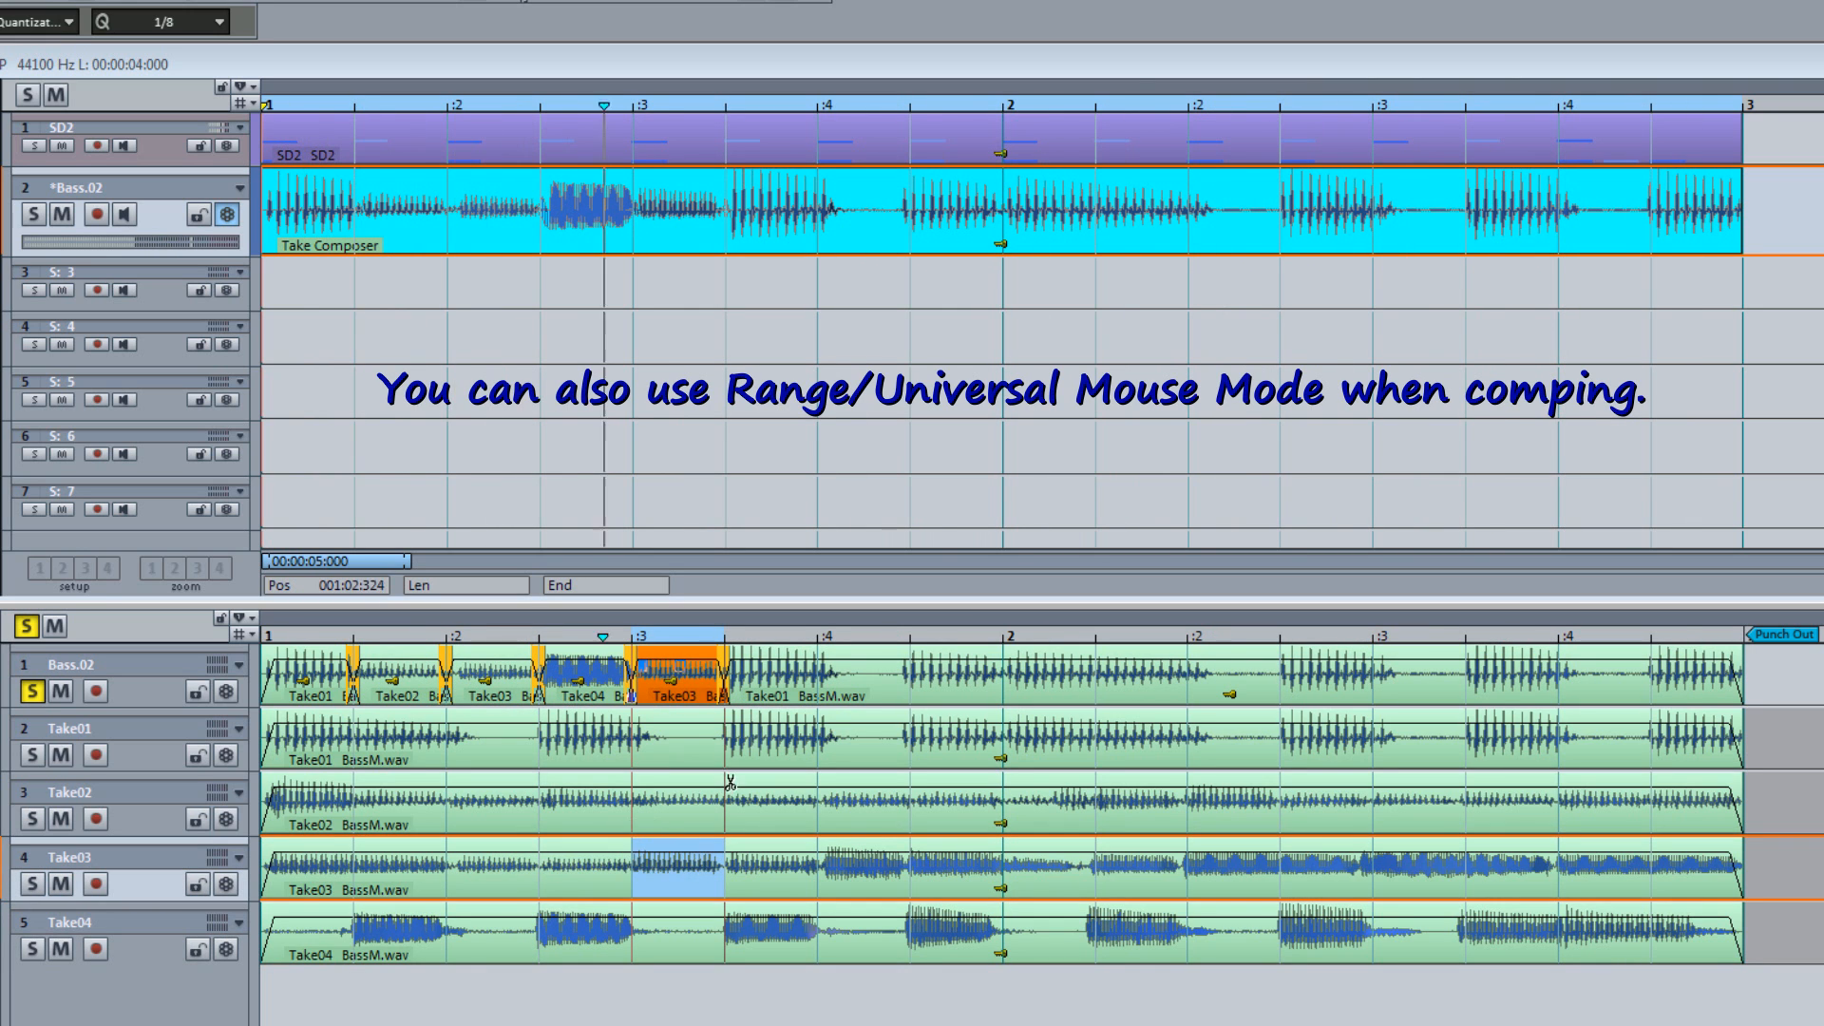
drag(729, 797, 776, 786)
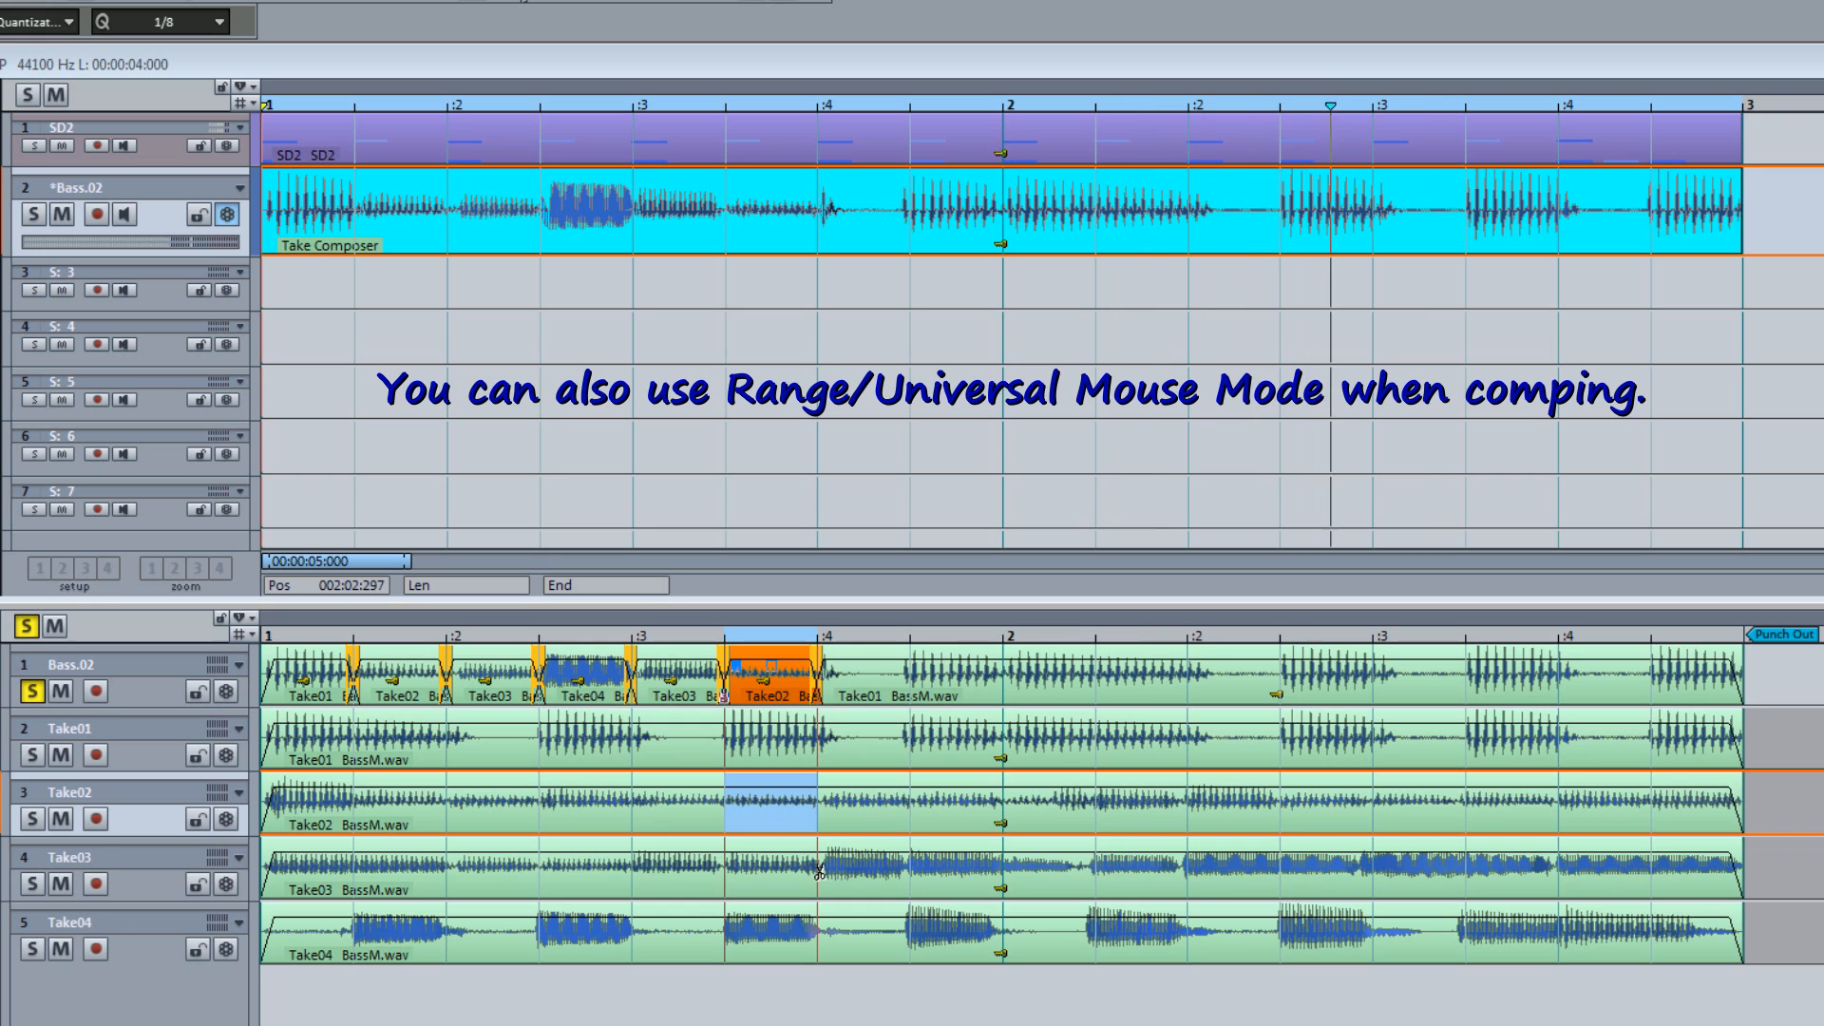
drag(820, 872, 869, 875)
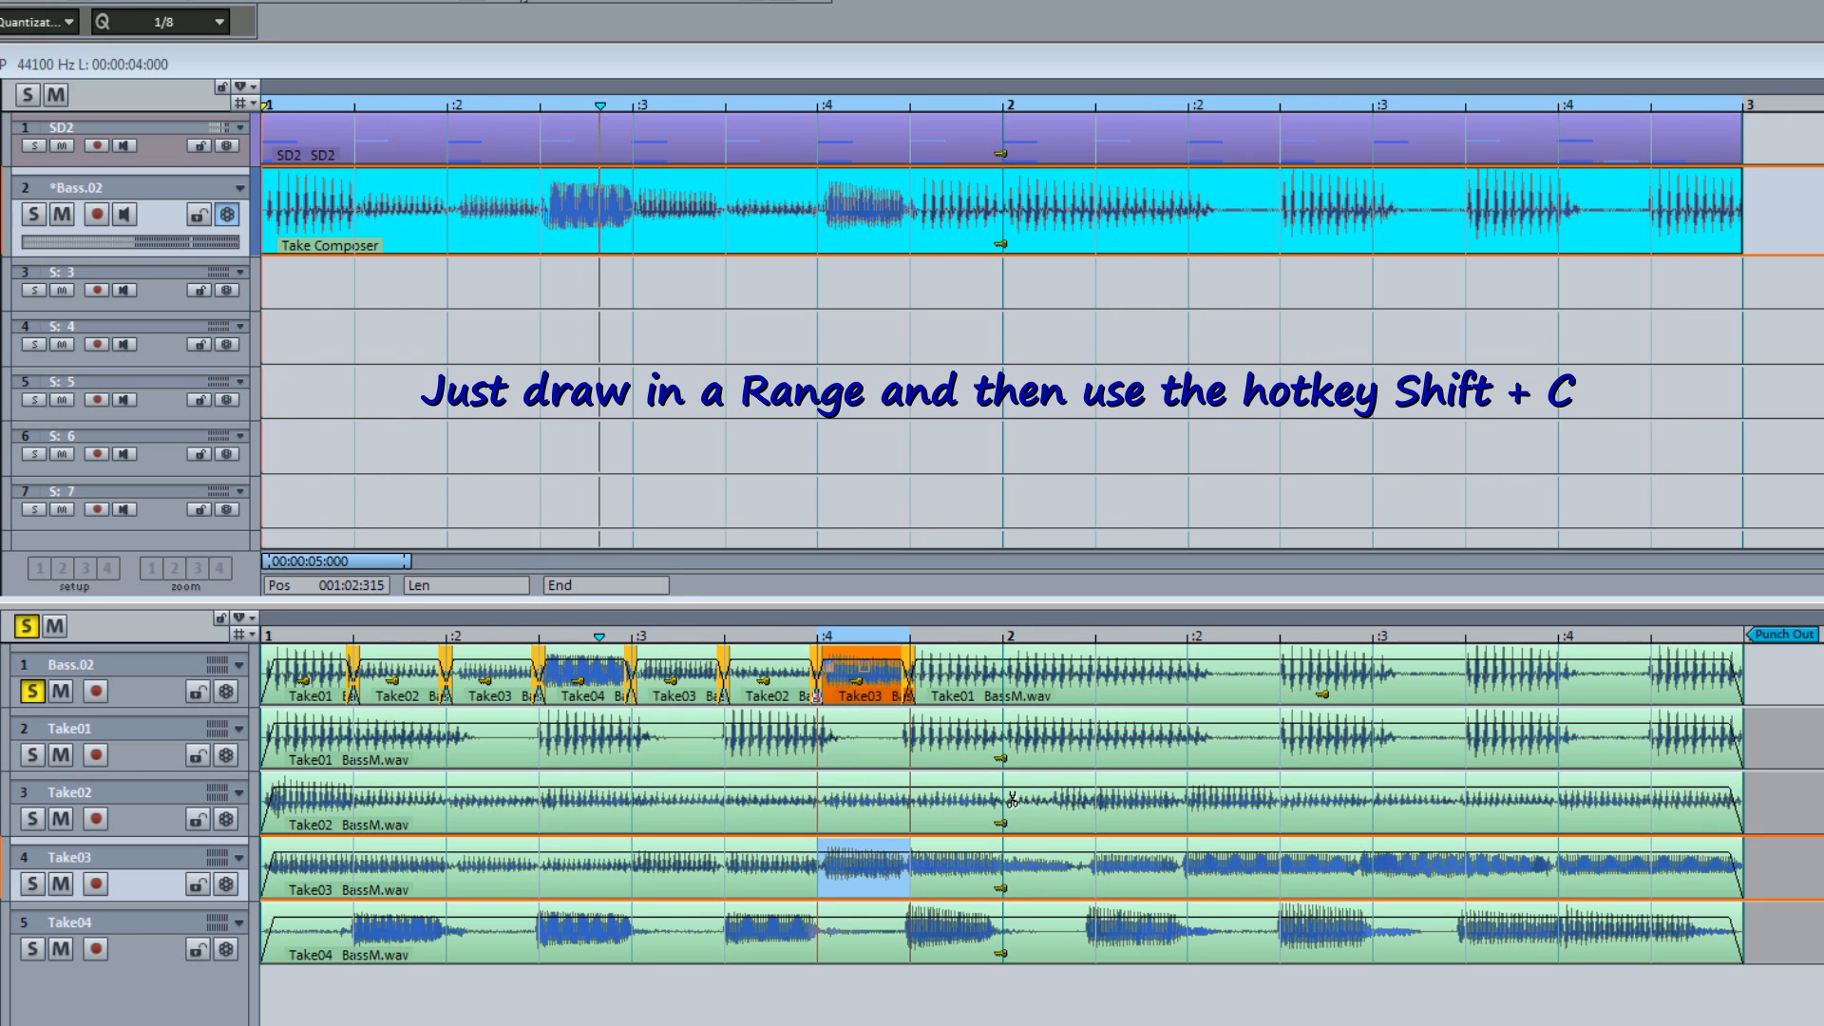
- Copy marked Take02, Take03 and Take04 ranges into the comp across bar 2 with Shift+C
drag(1006, 797, 1096, 819)
key(shift+c)
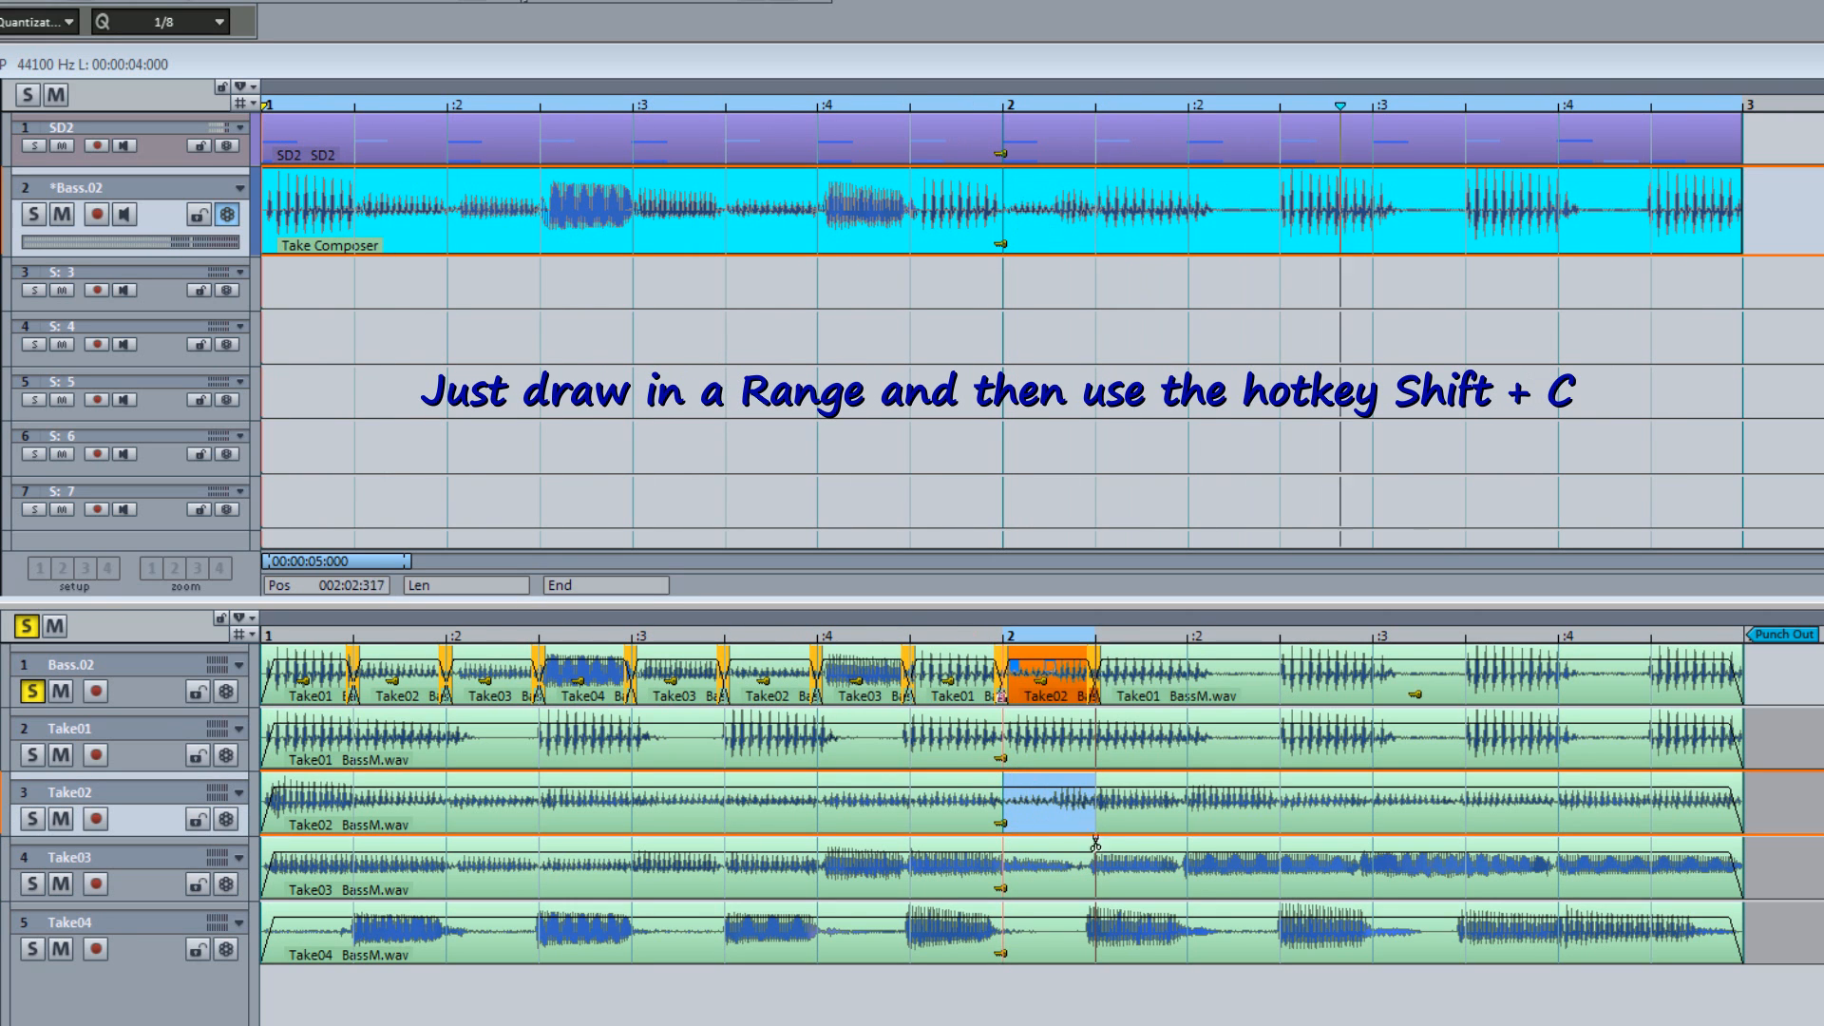
drag(1190, 865, 1259, 864)
key(shift+c)
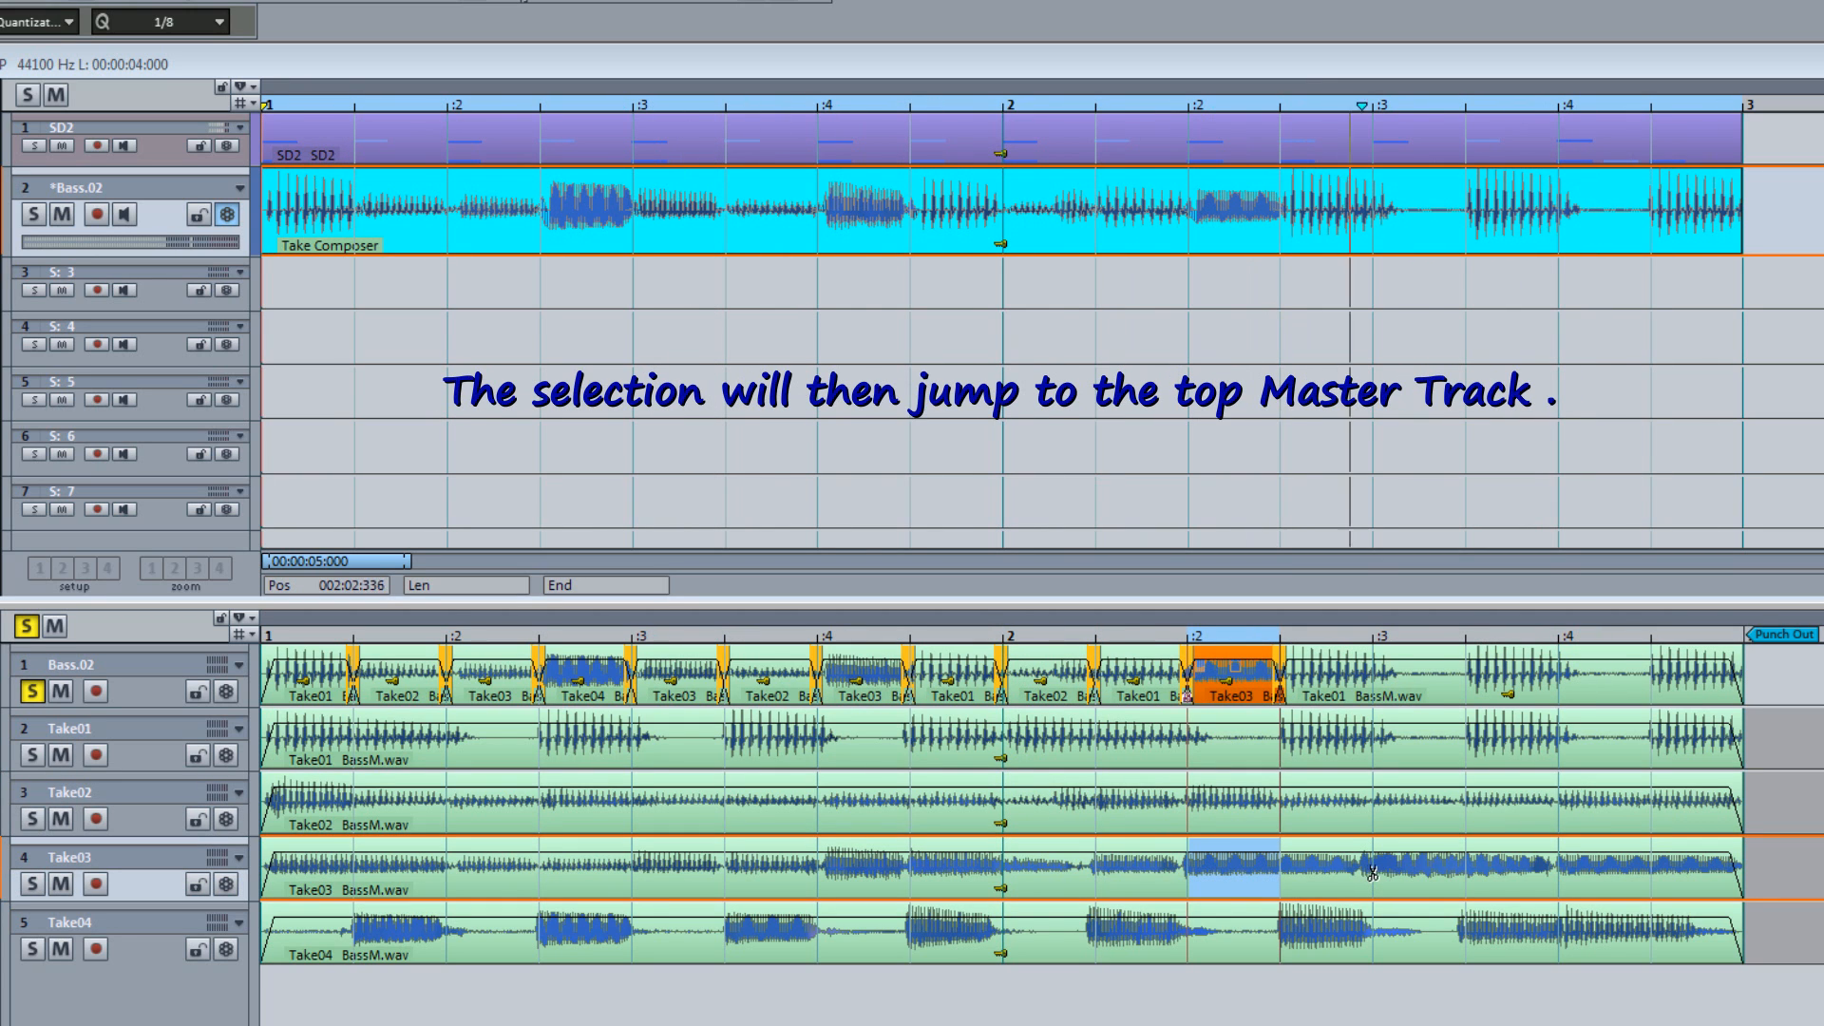
drag(1371, 864, 1432, 875)
key(shift+c)
drag(1560, 931, 1618, 934)
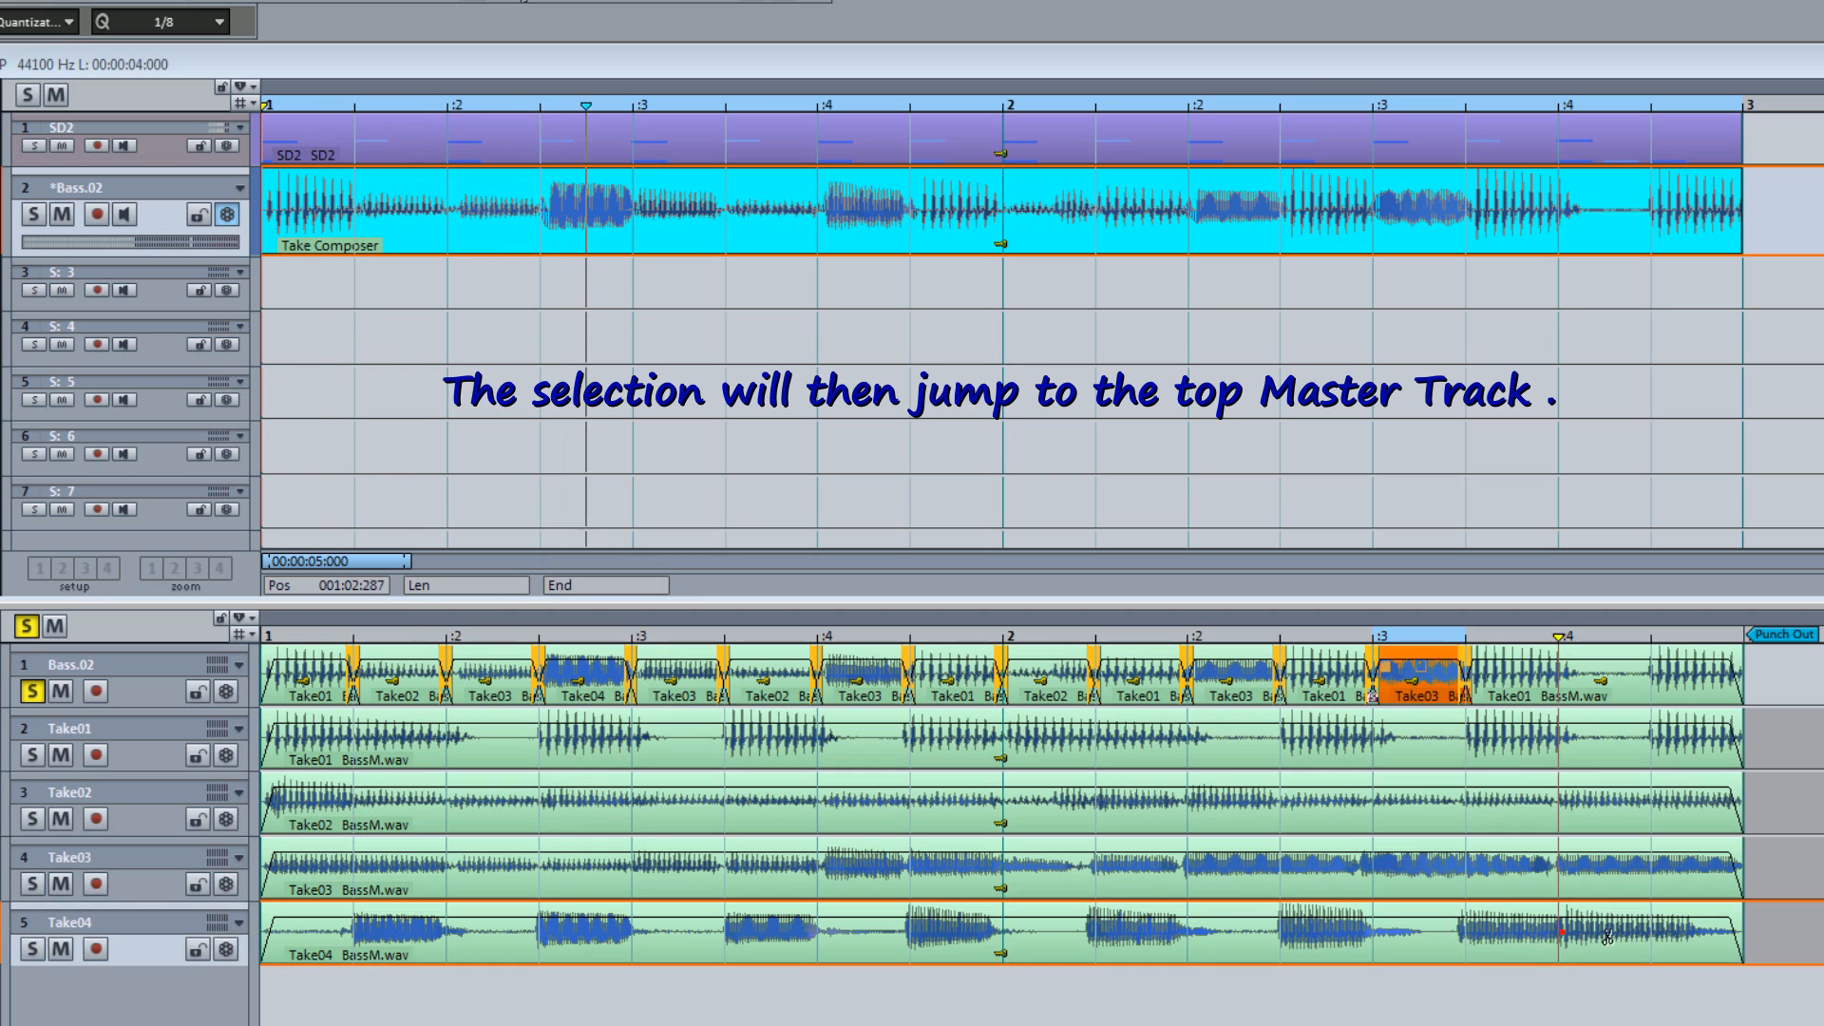
key(shift+c)
drag(1656, 792, 1716, 802)
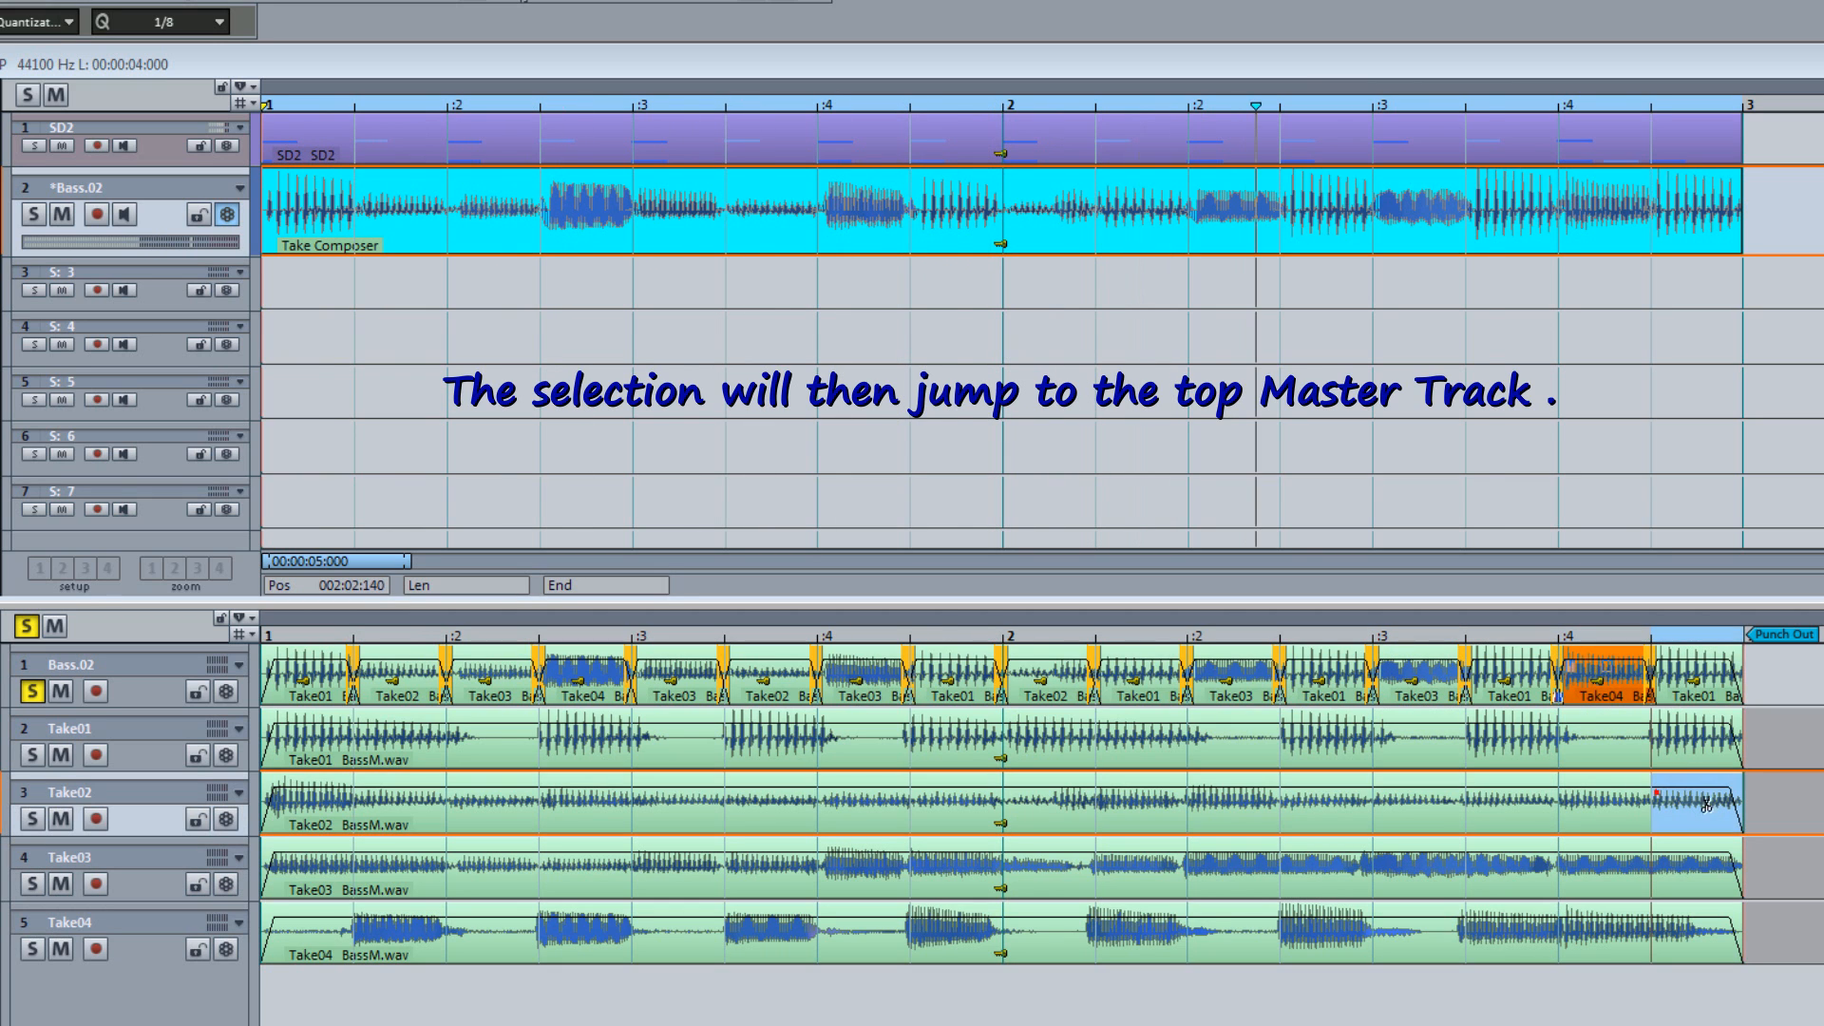
key(shift+c)
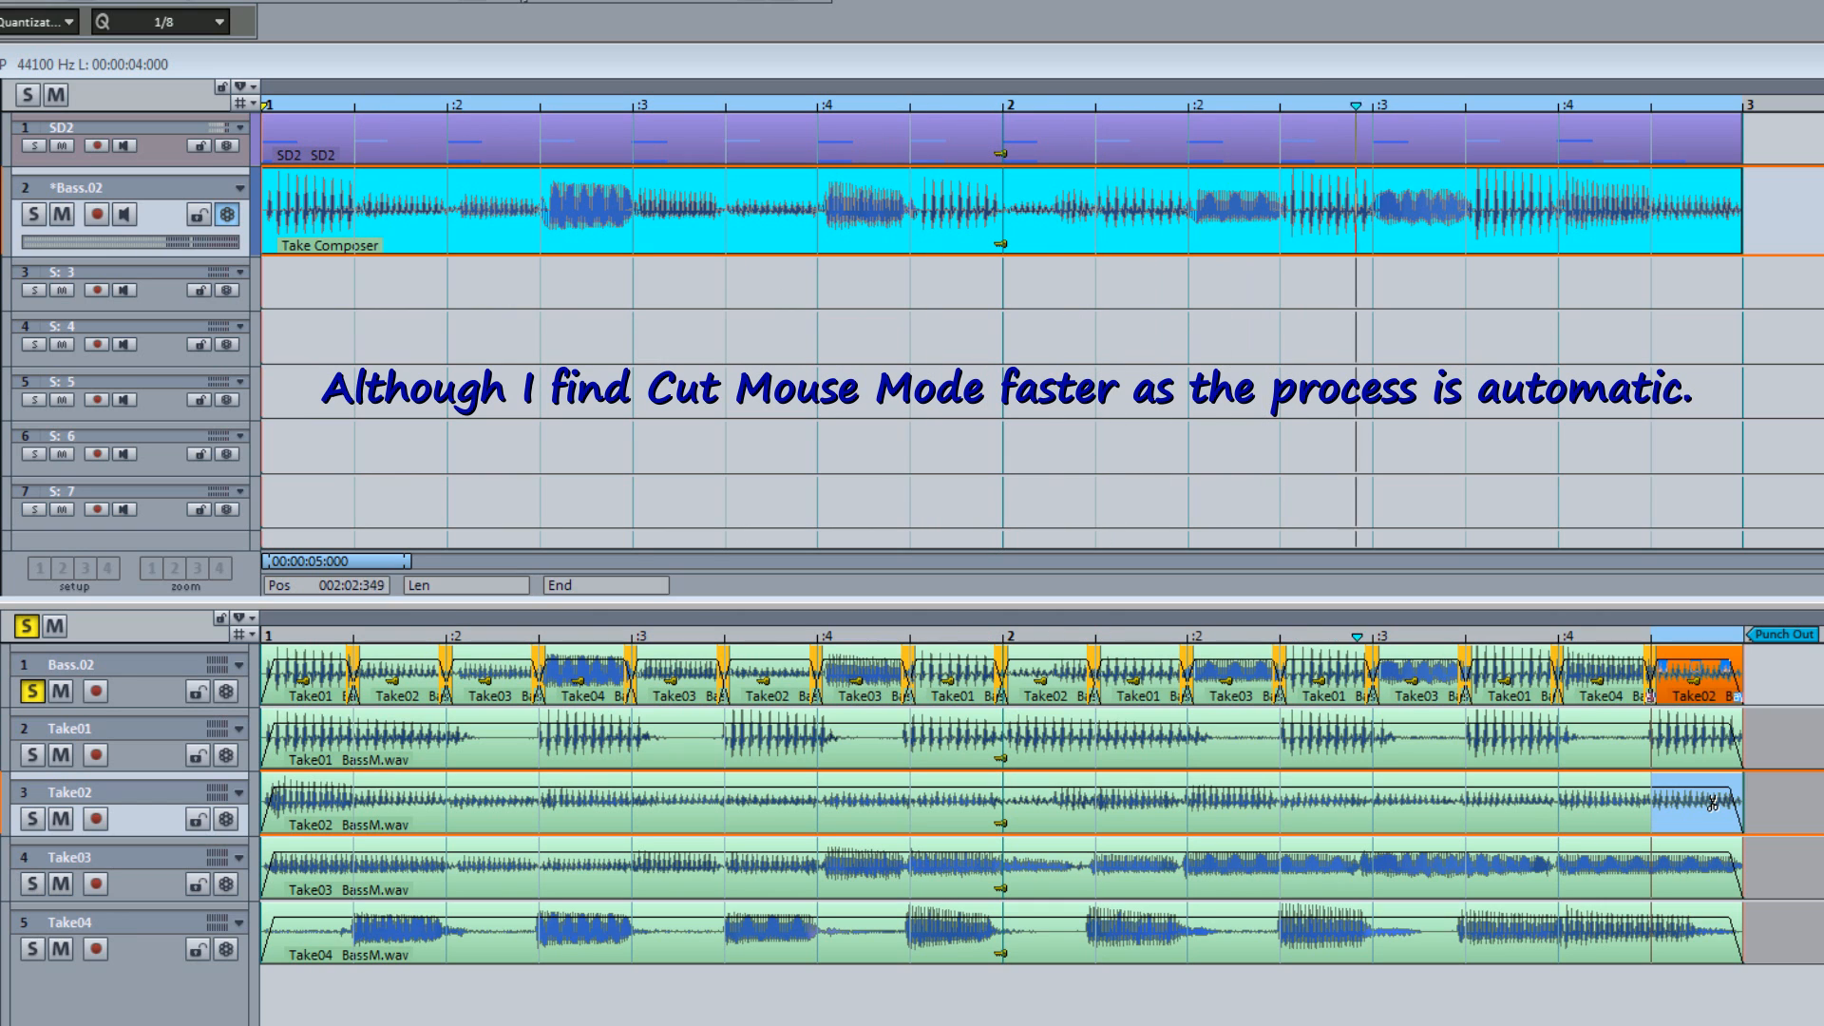
- Close Take Composer and apply the comp so Bass.02 becomes separate Take01–Take04 objects
click(268, 631)
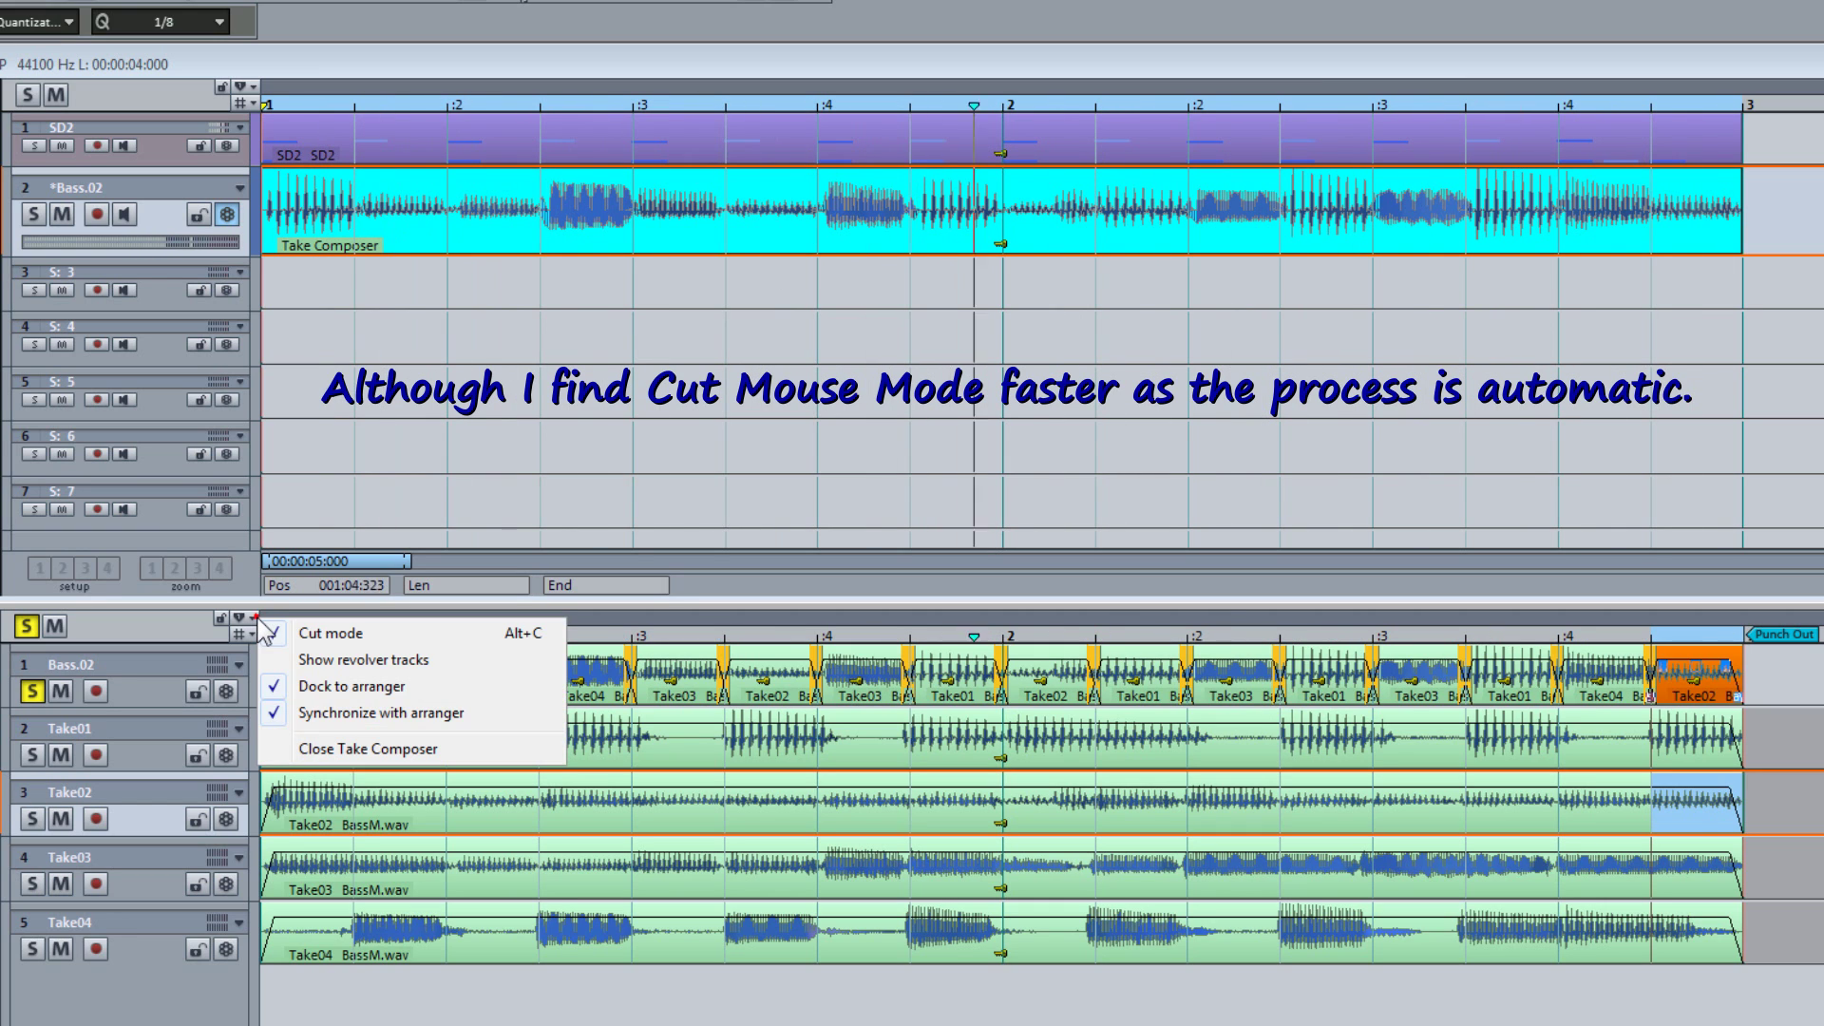
click(279, 752)
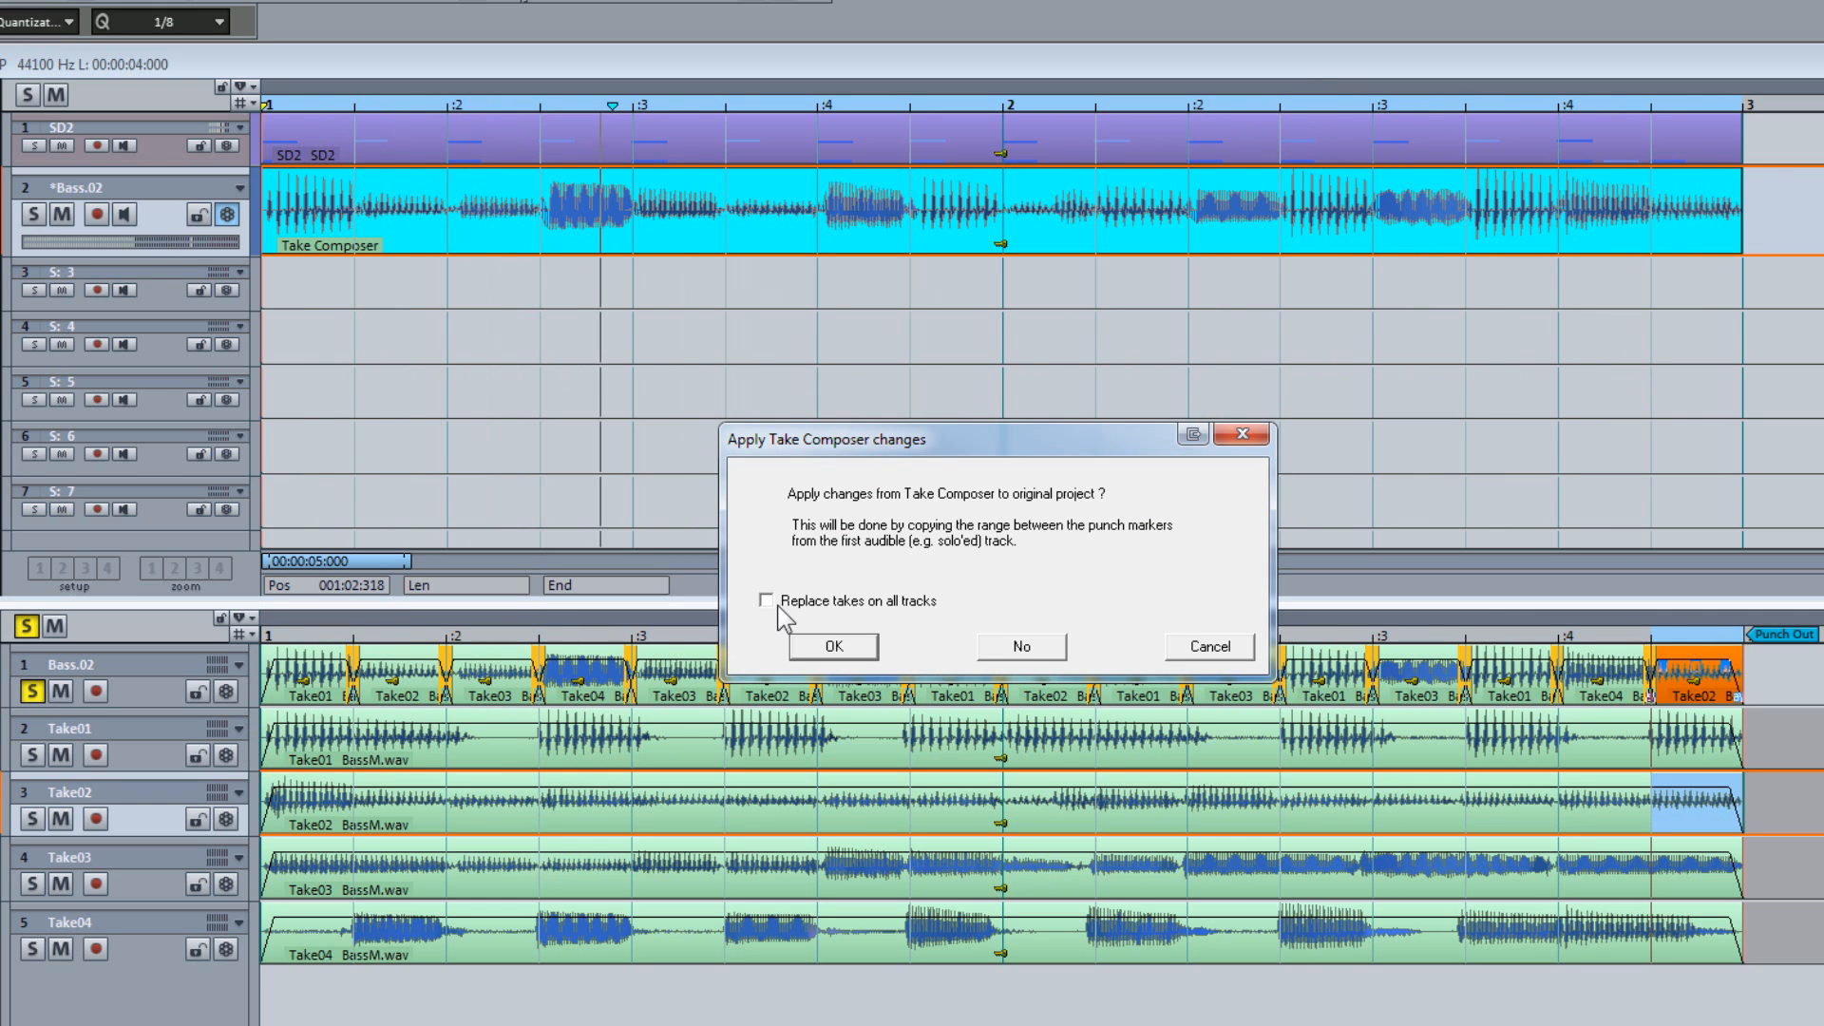
click(831, 647)
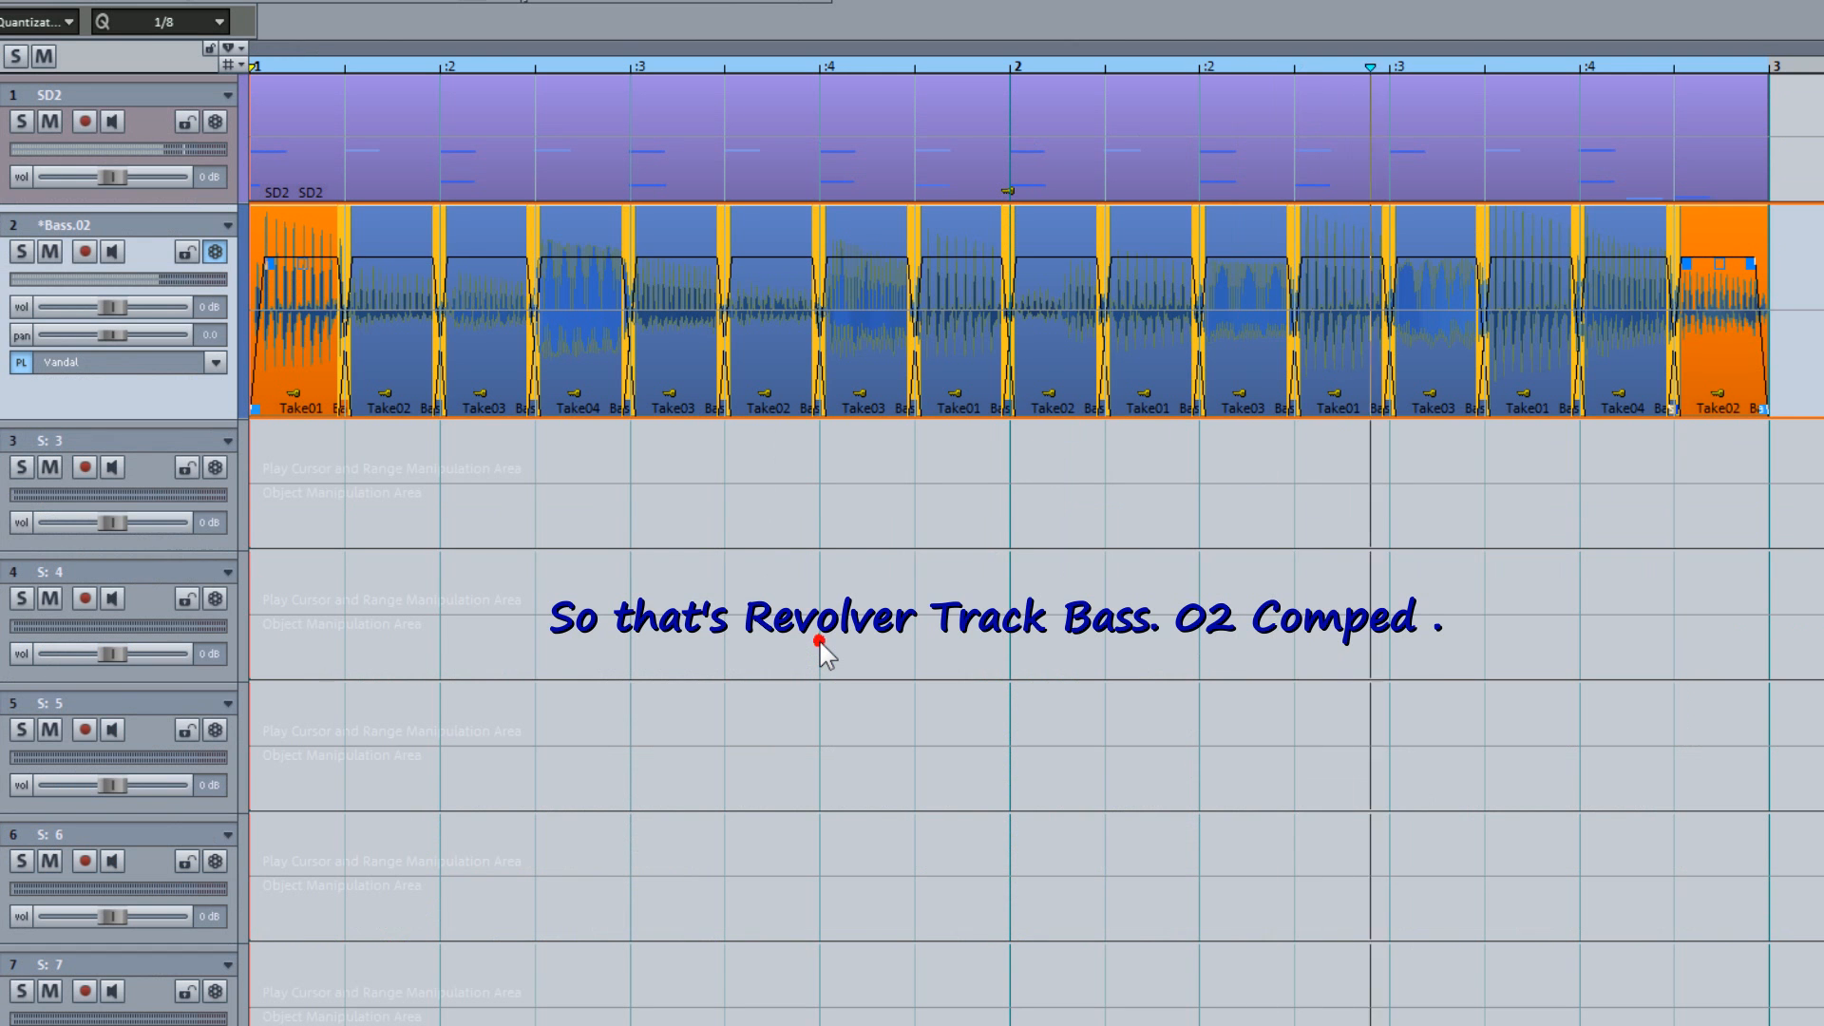
click(202, 401)
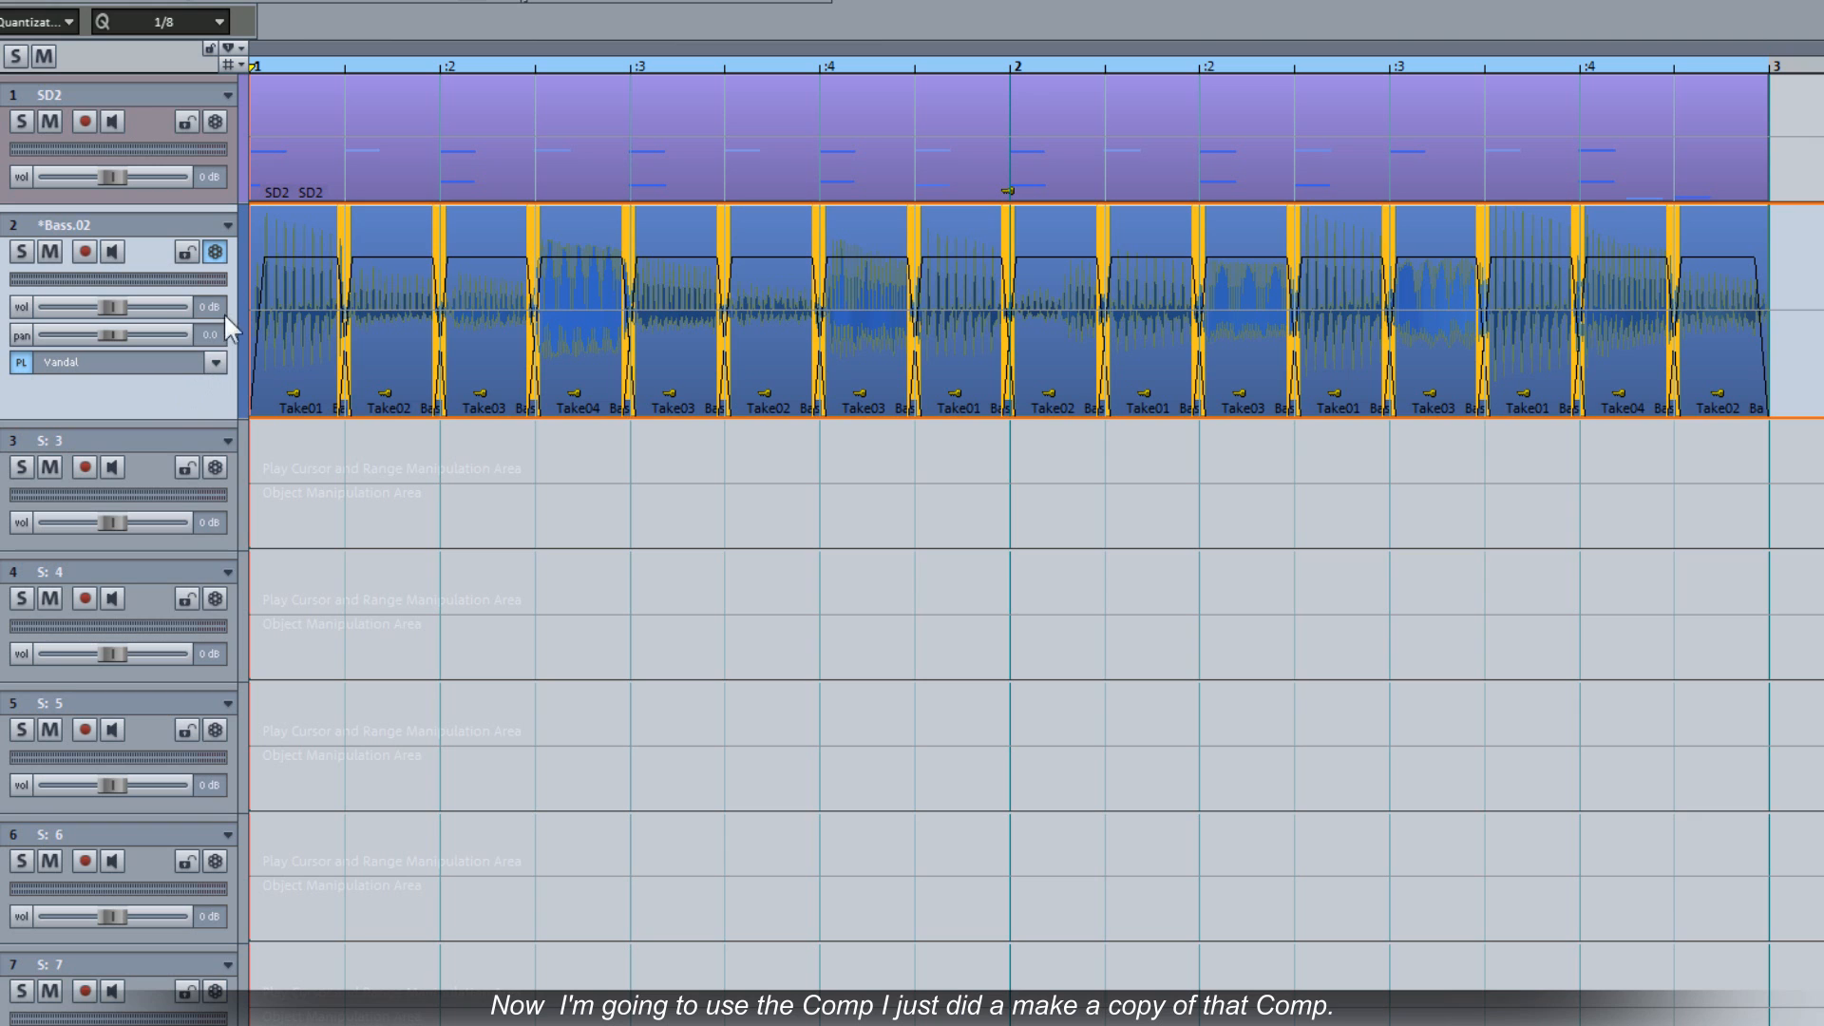
- Create Bass.03 as a new revolver copy of the comped Bass.02 track
click(214, 253)
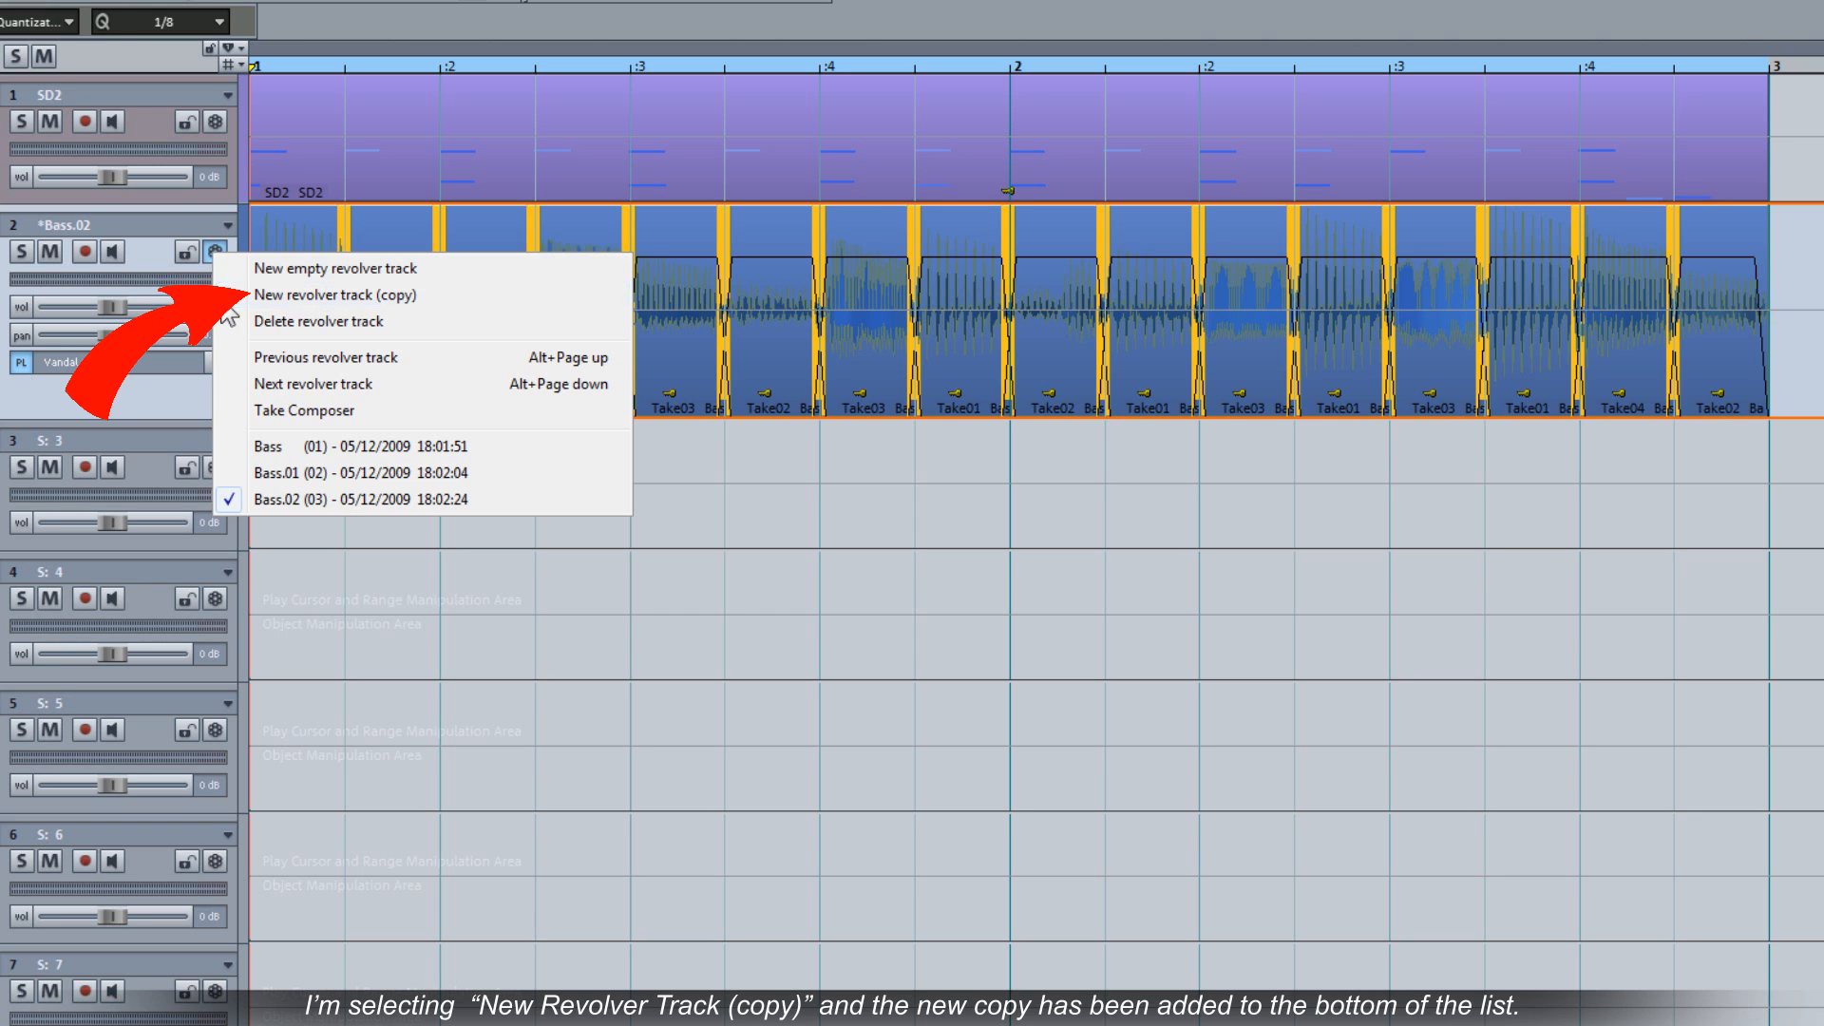
click(334, 294)
click(217, 253)
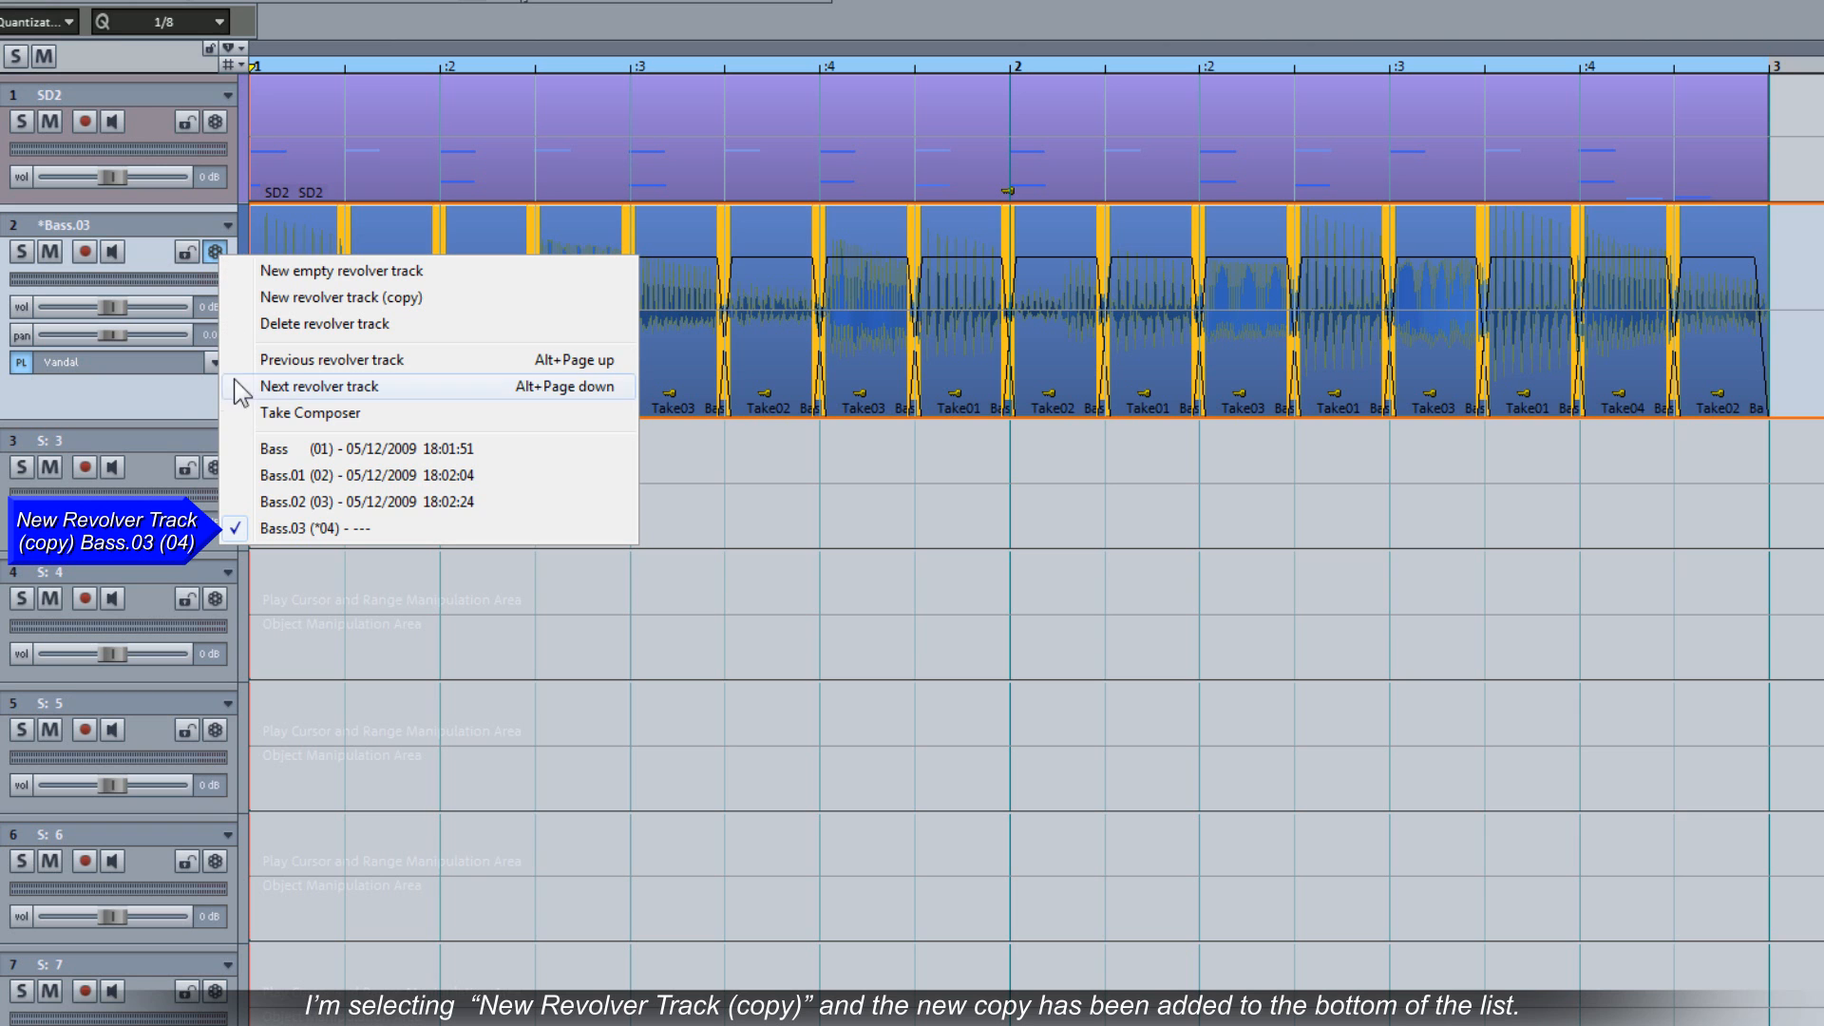
click(190, 399)
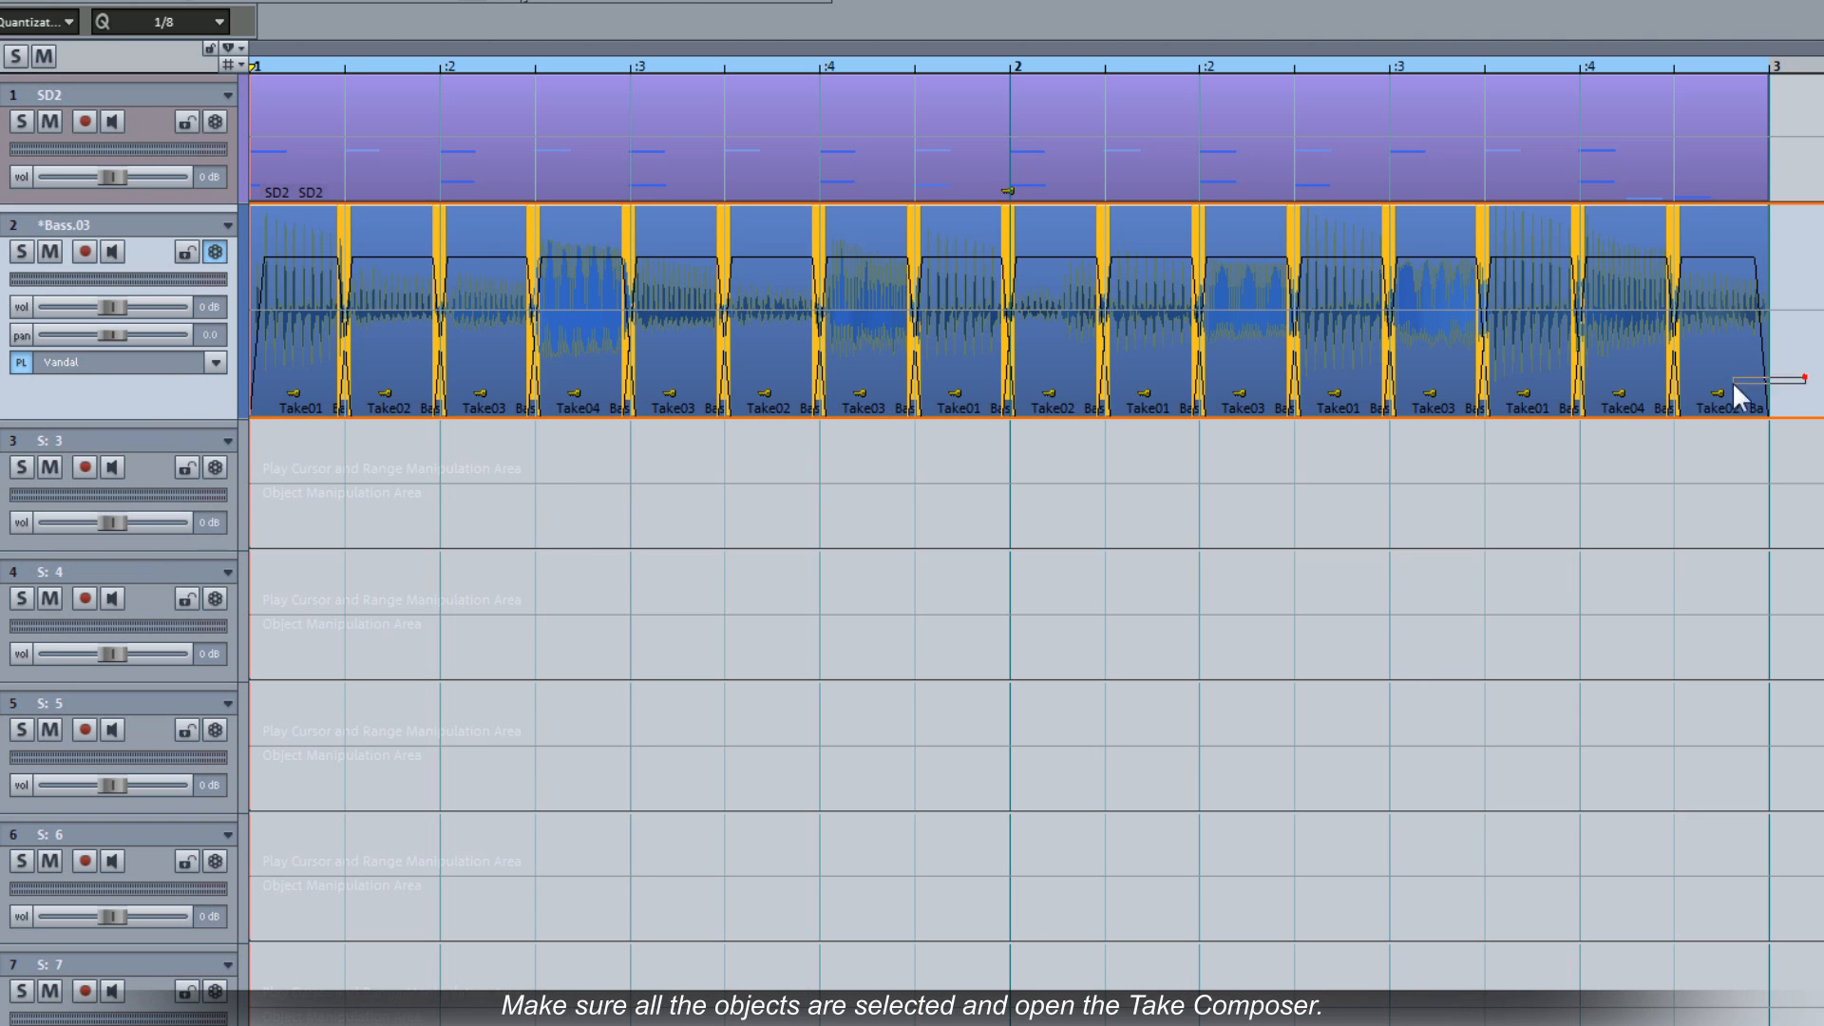
- Select all Bass.03 objects, open them in Take Composer and set snapping to 1/16
key(ctrl+a)
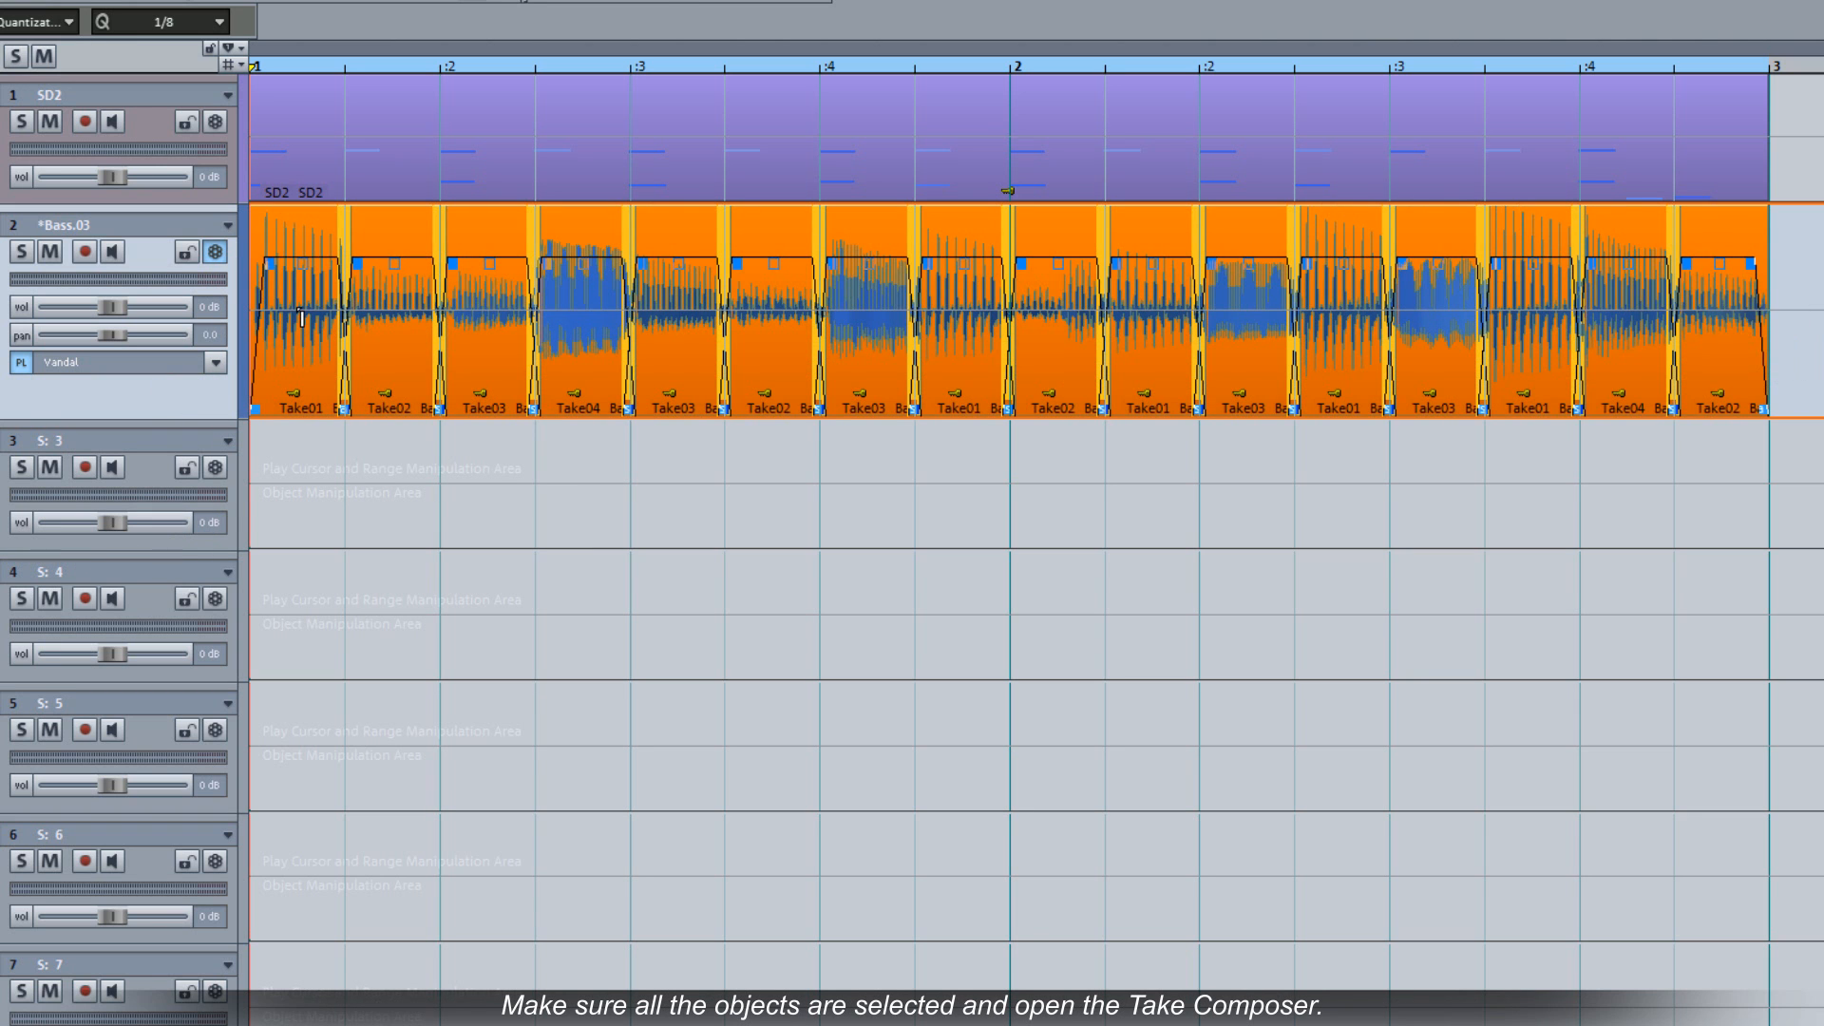
click(216, 253)
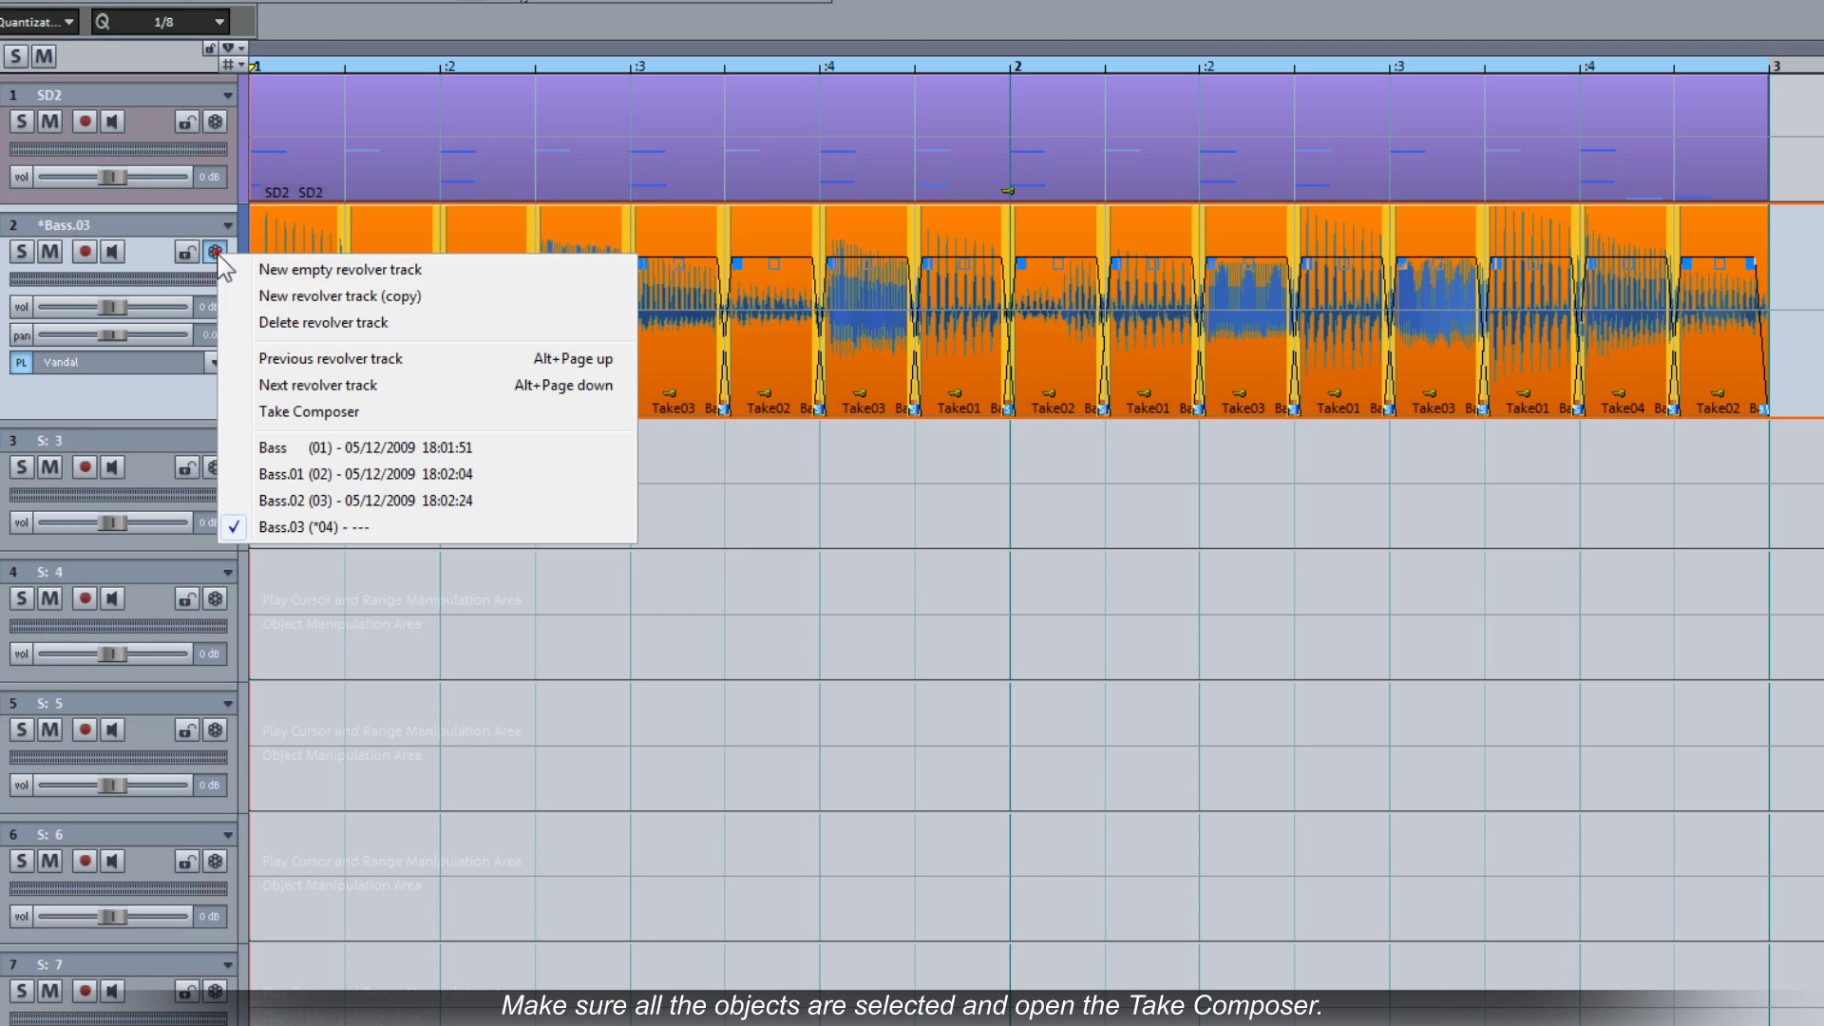
click(296, 415)
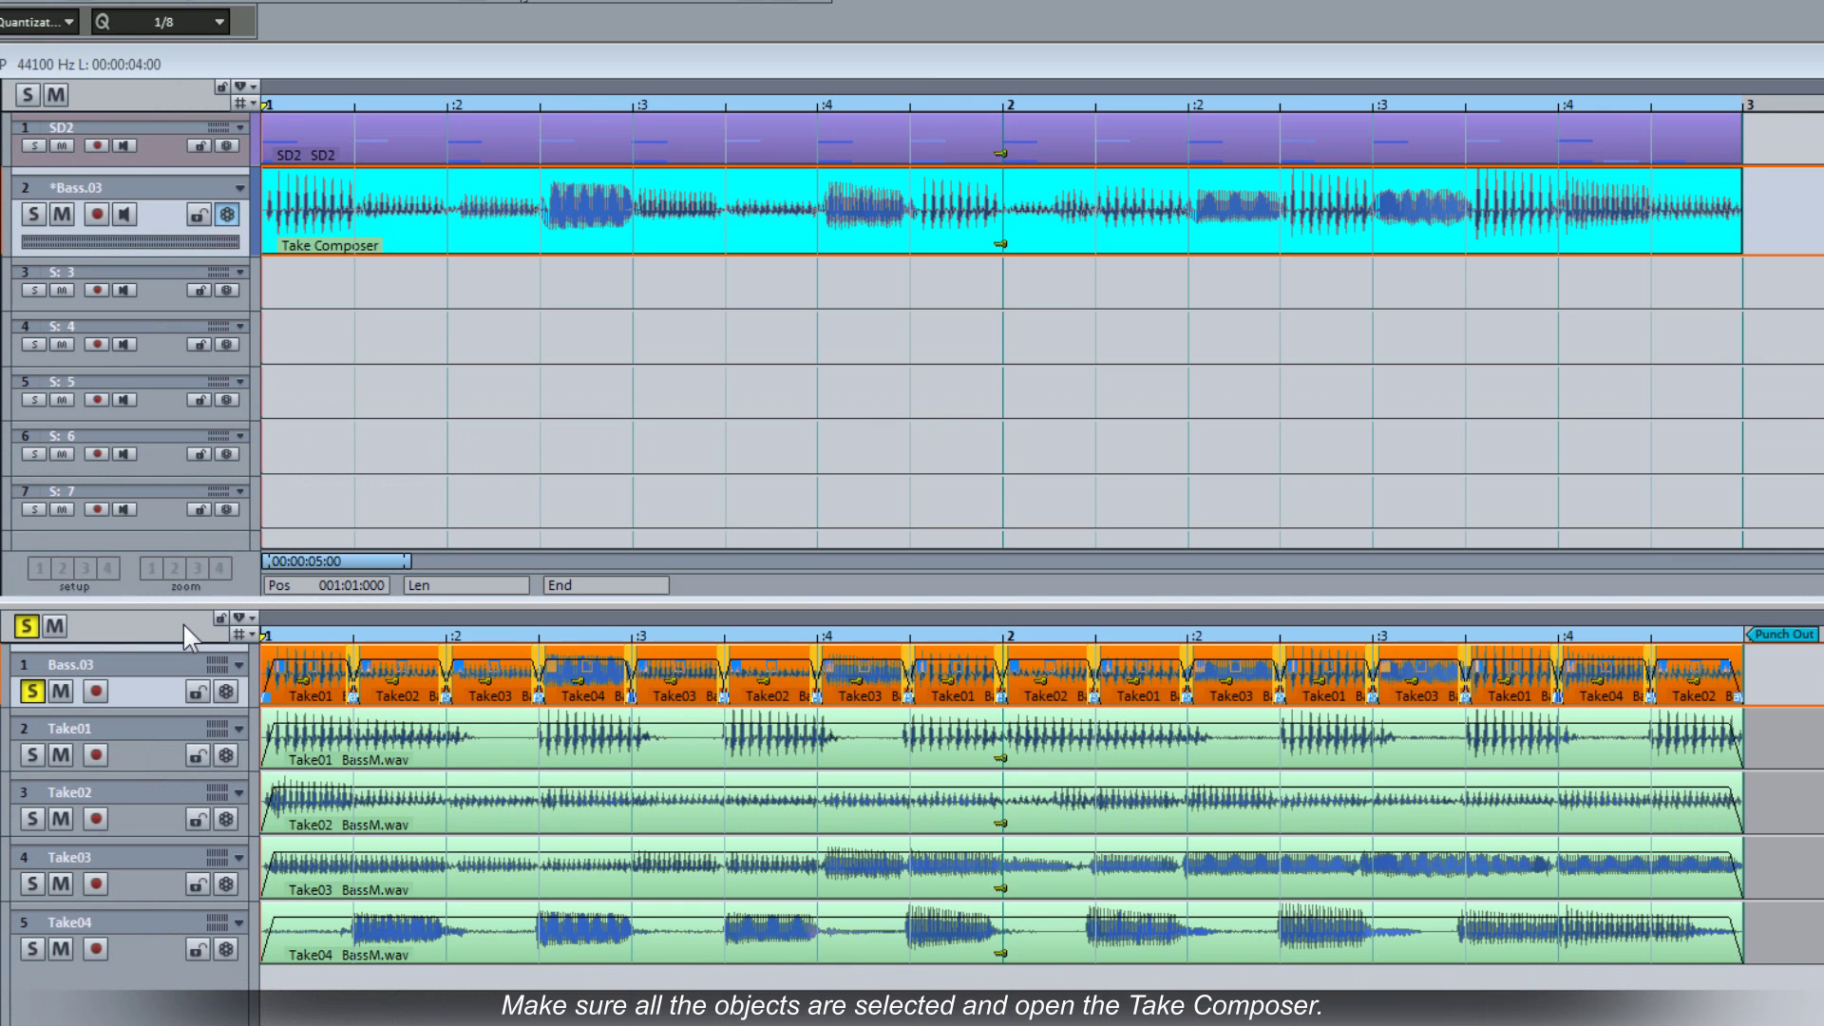
click(220, 20)
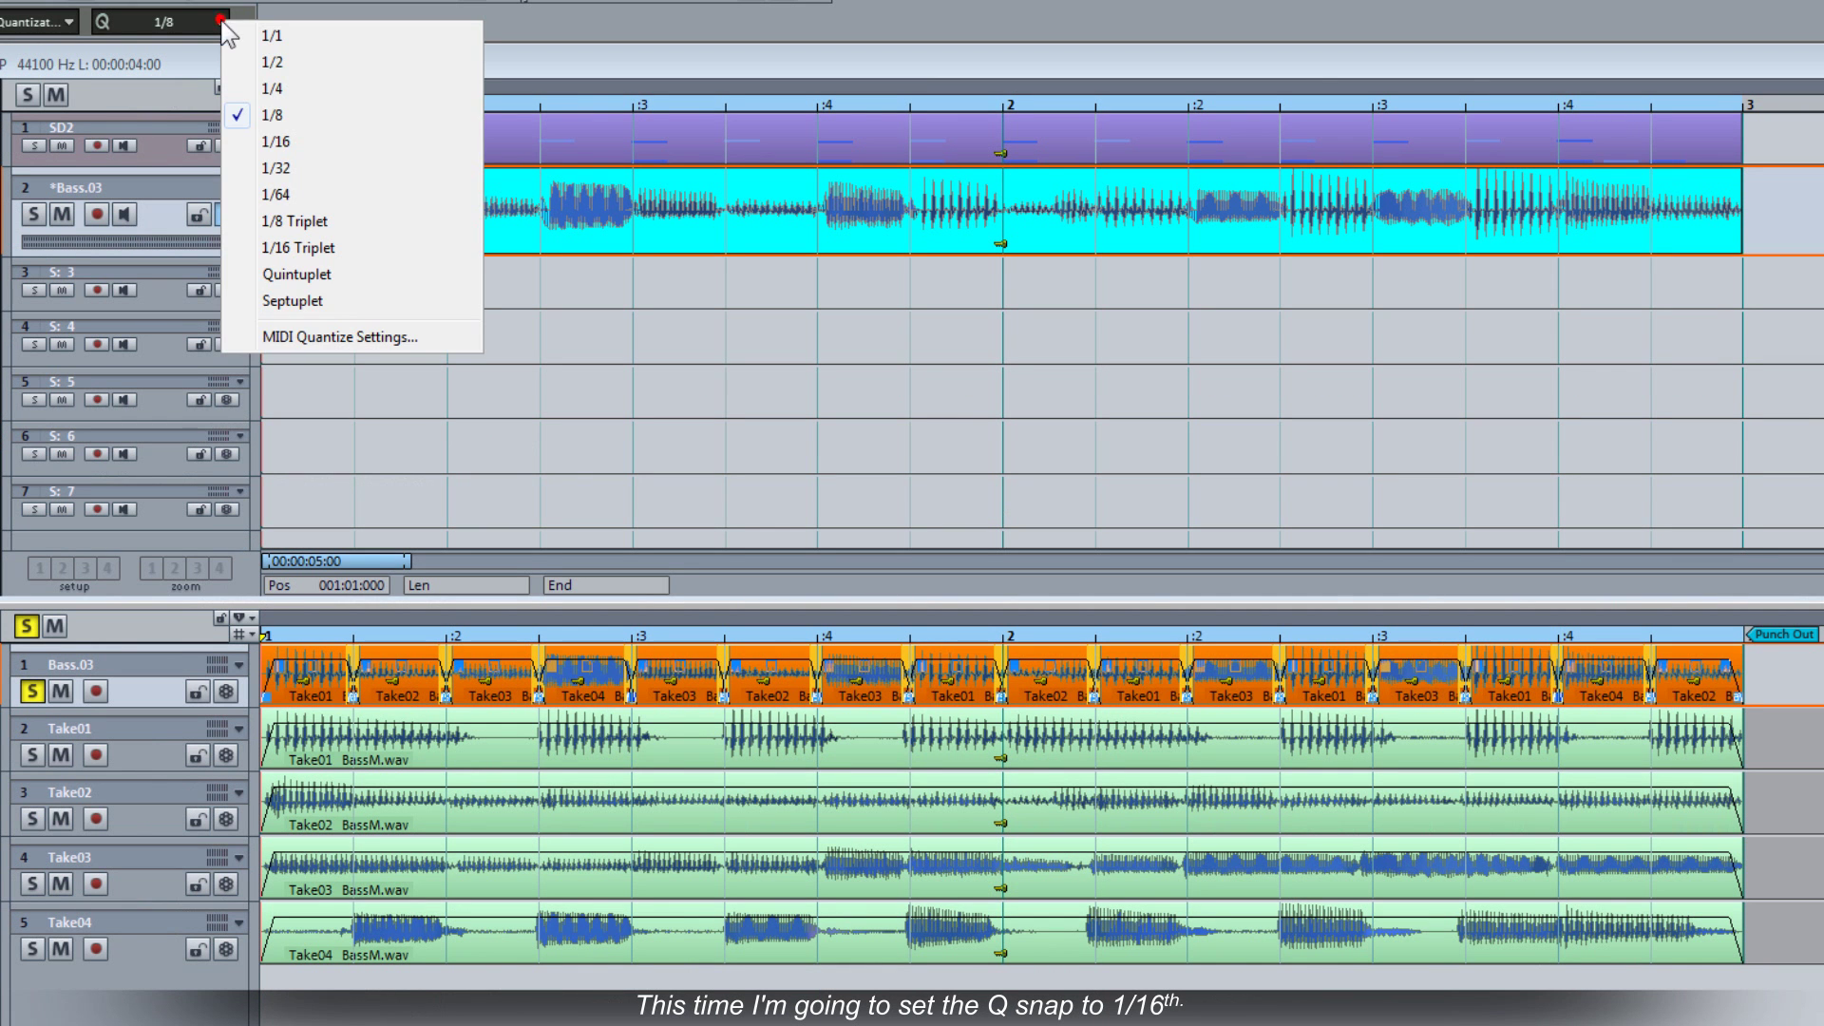
click(276, 142)
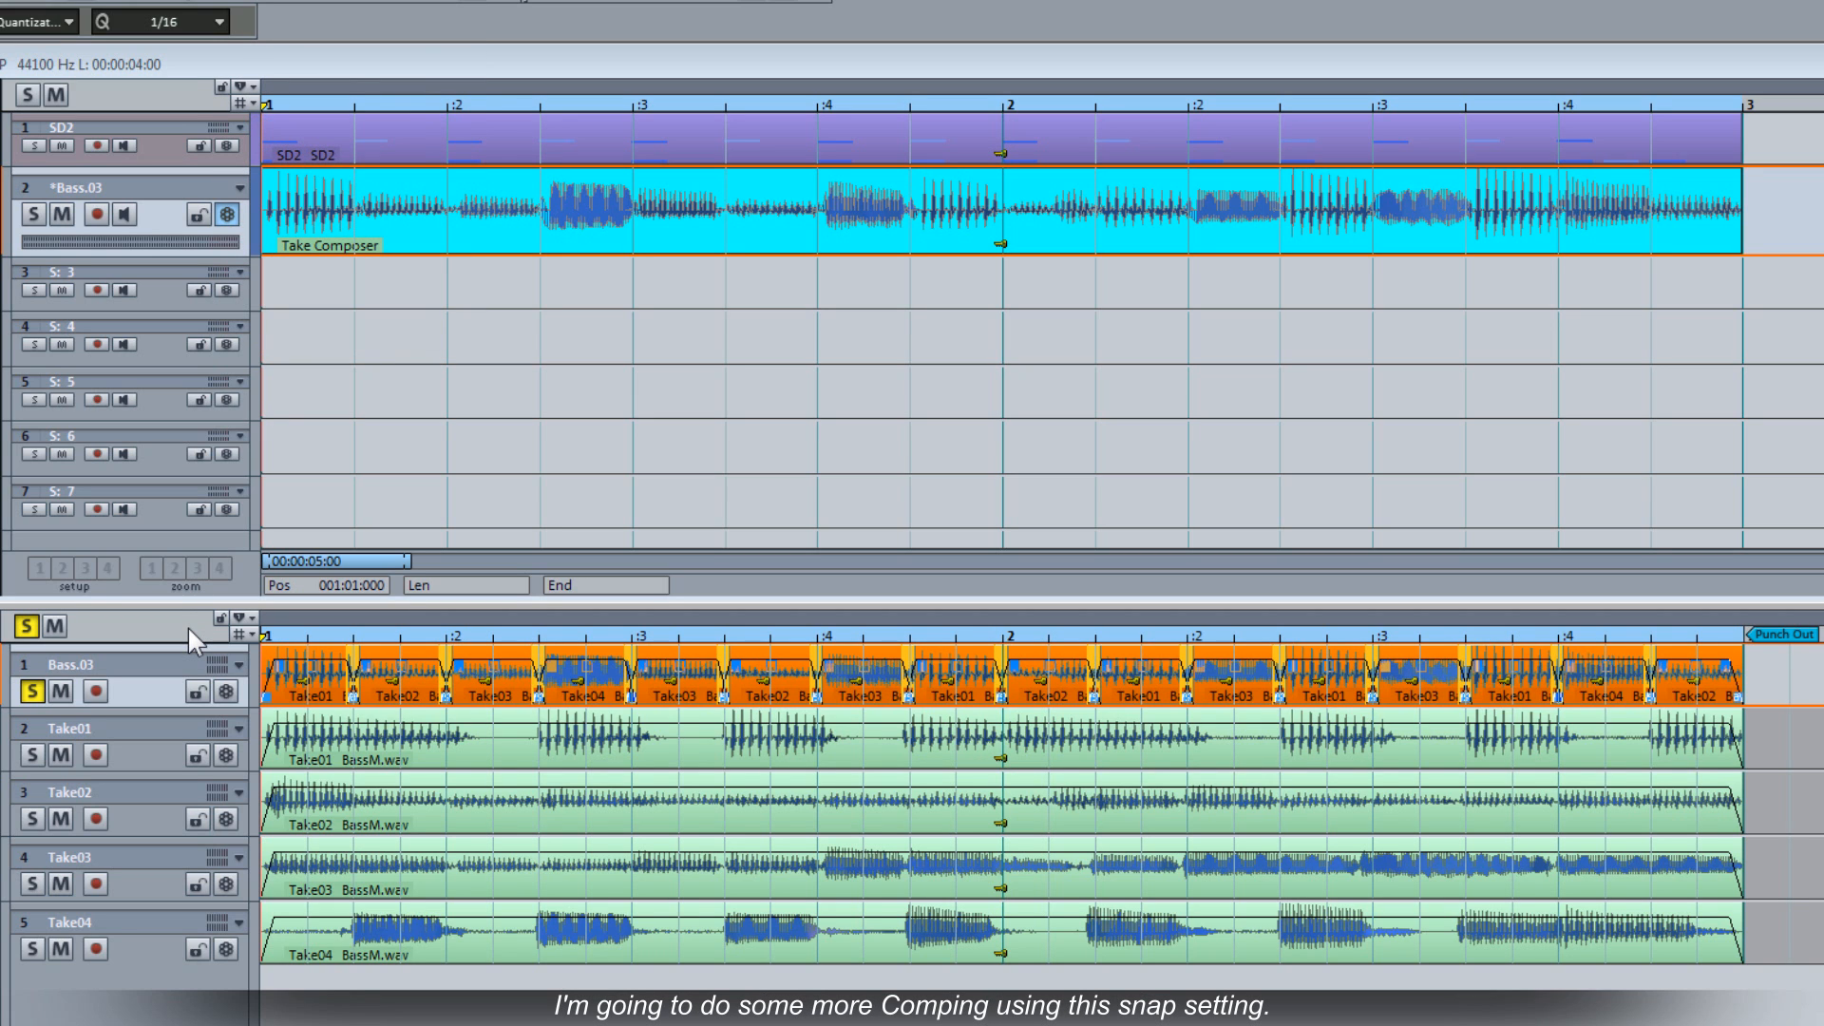
- During playback, swap short Take02, Take03 and Take04 sections into the Bass.03 comp, ending on Take03
key(space)
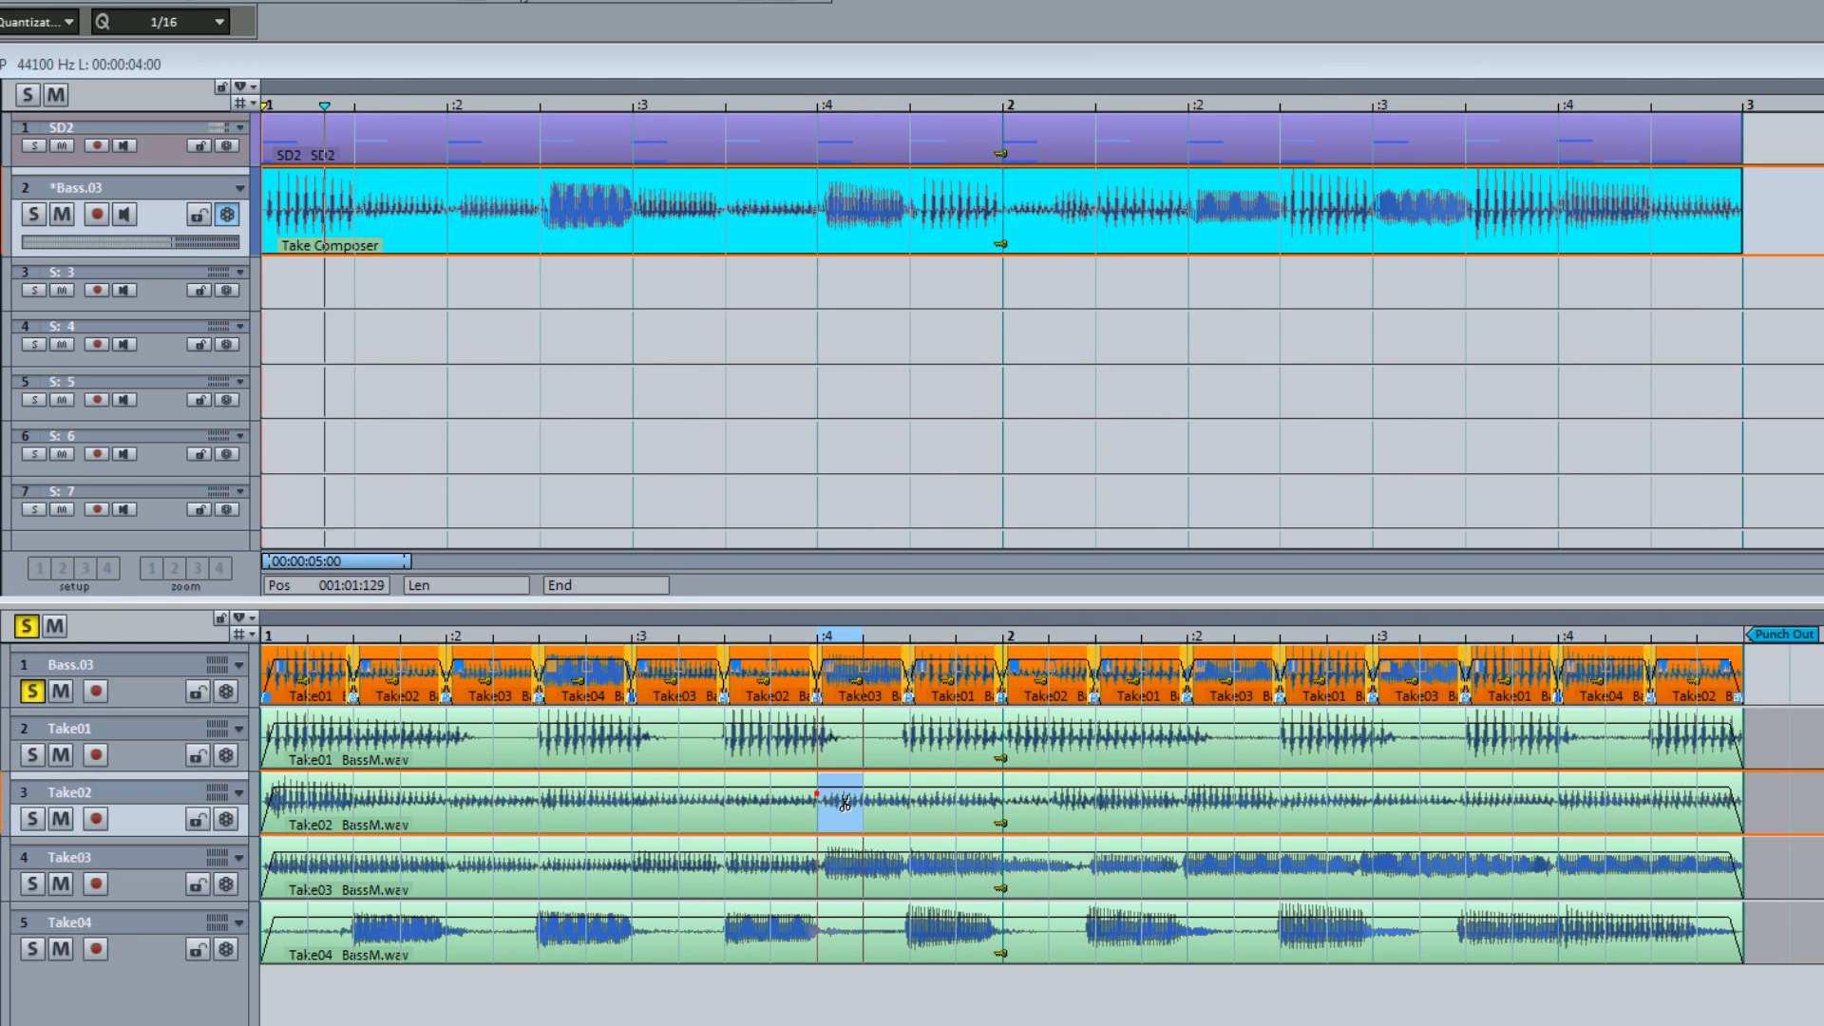
click(816, 801)
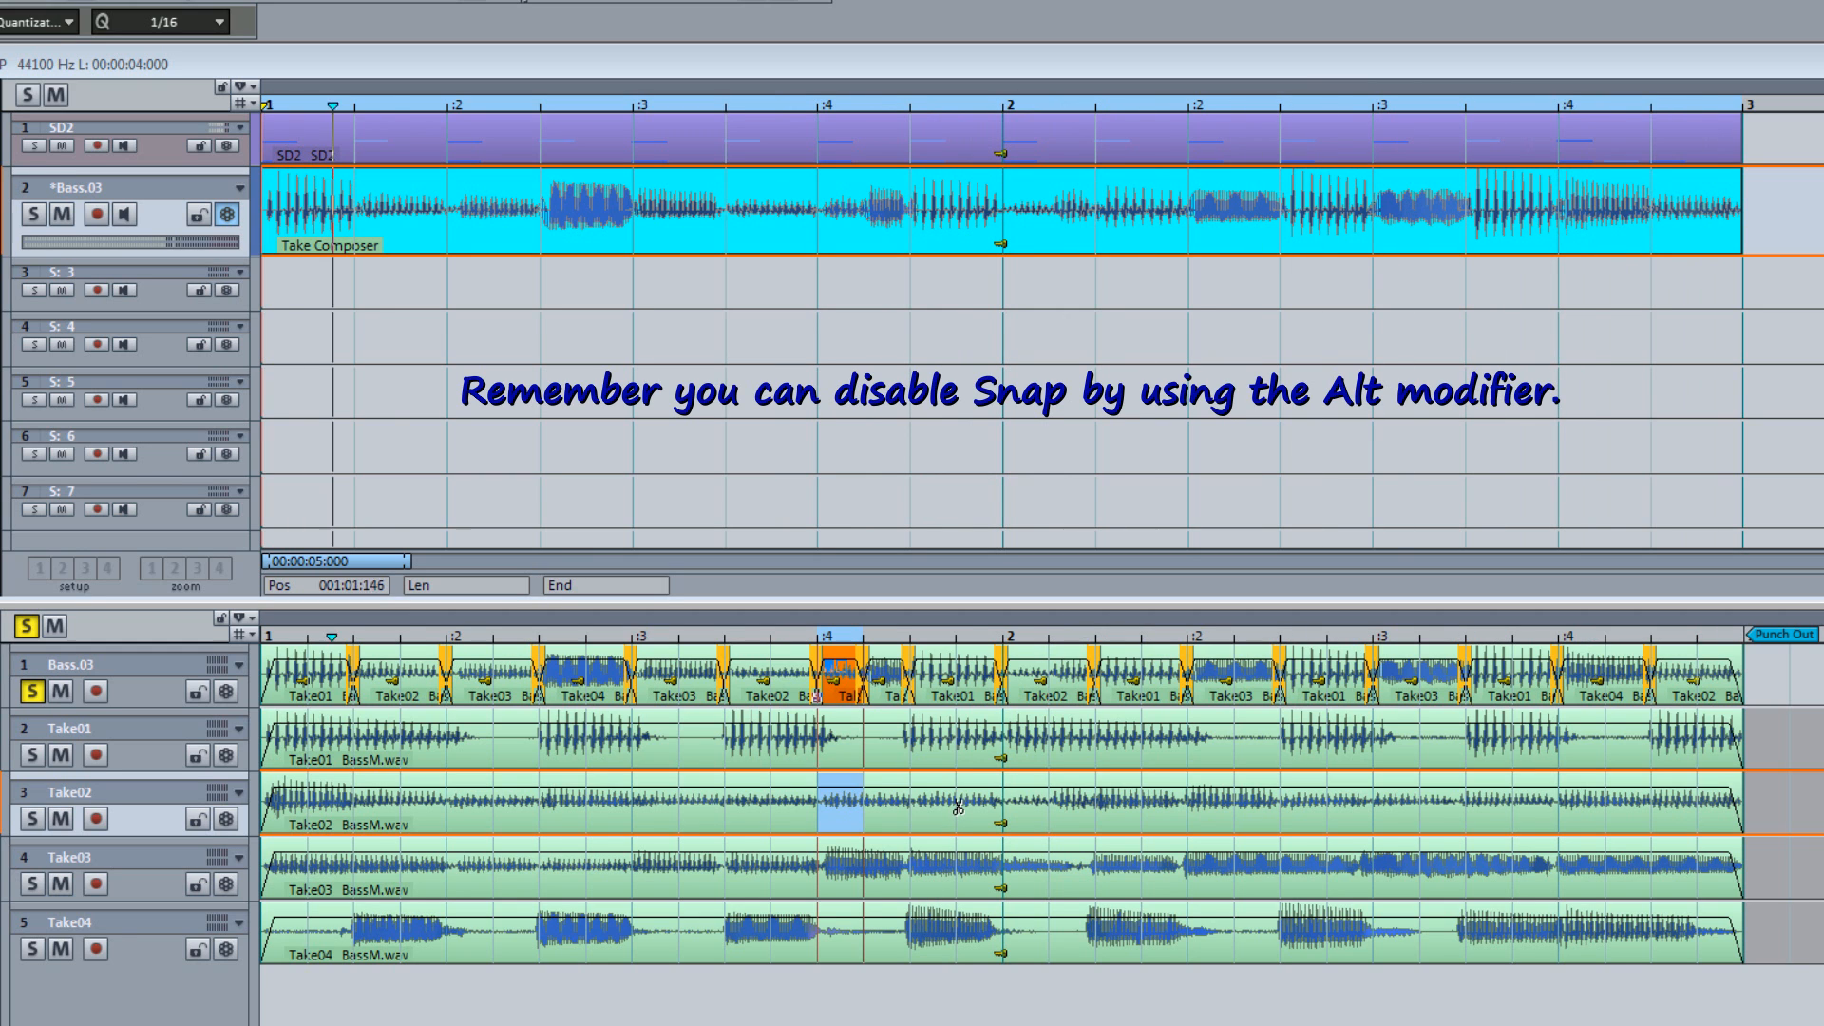
click(956, 799)
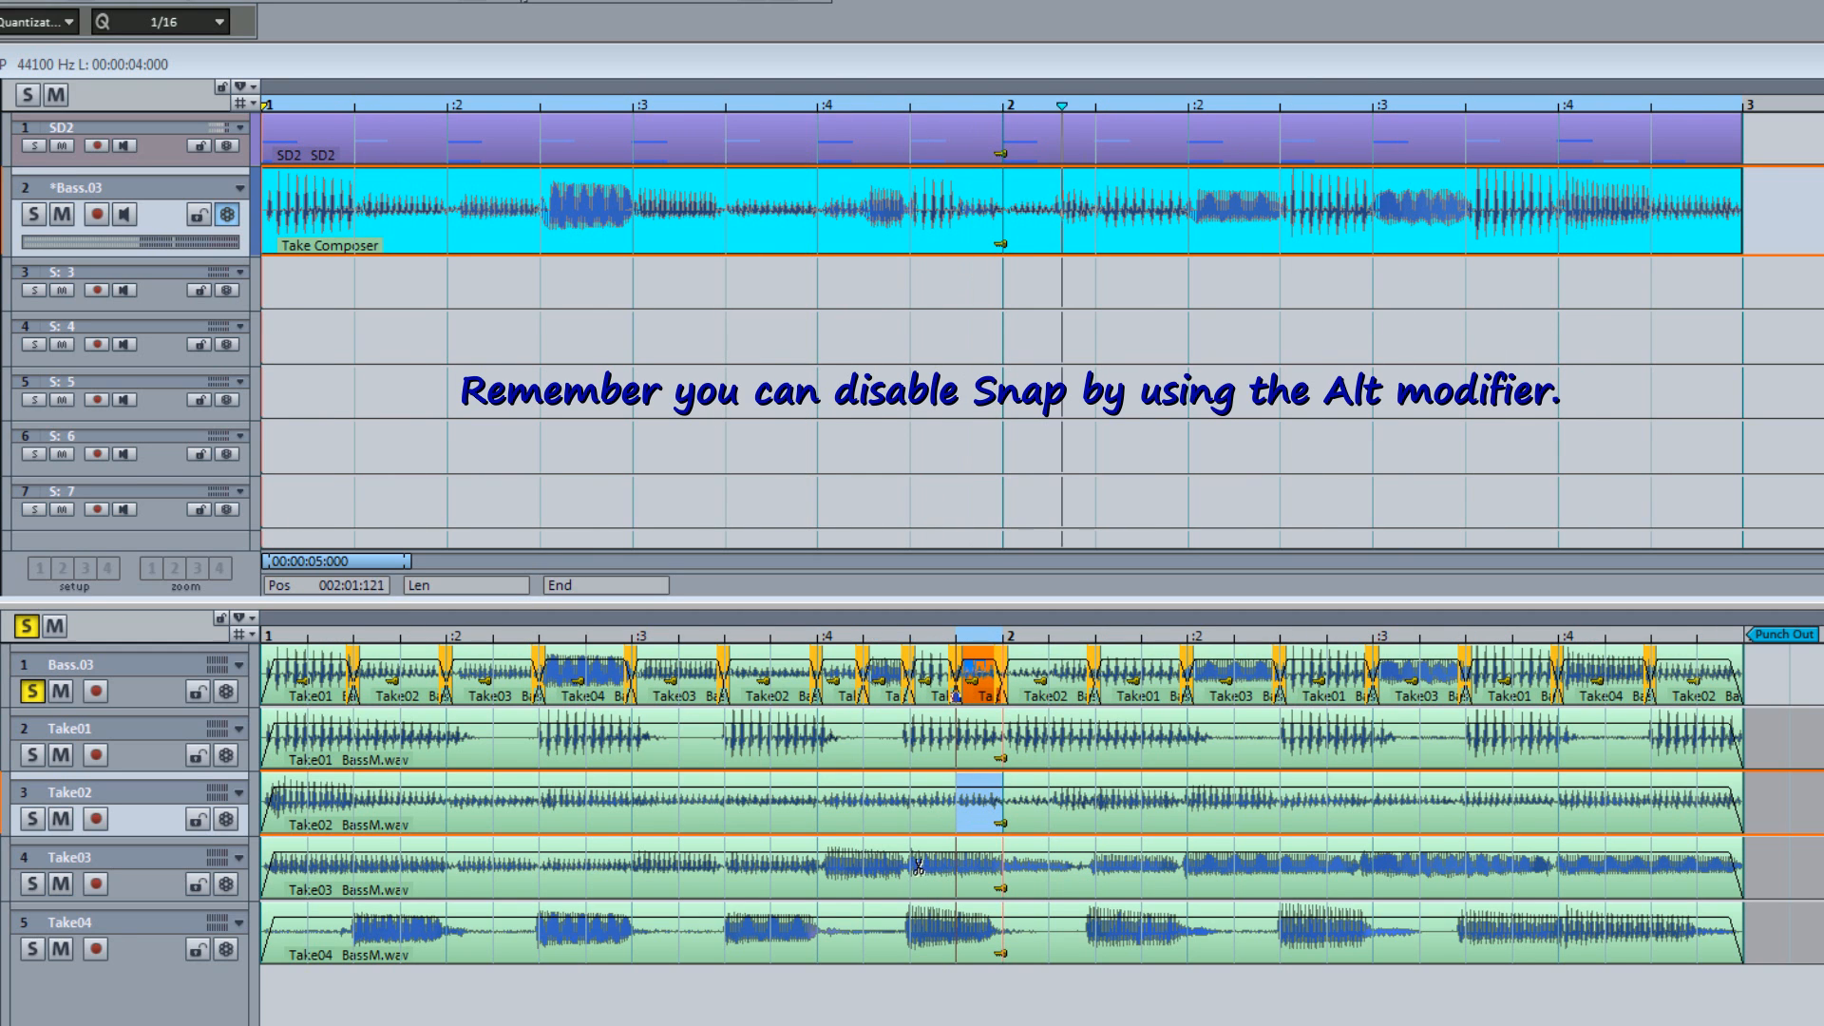
click(1111, 865)
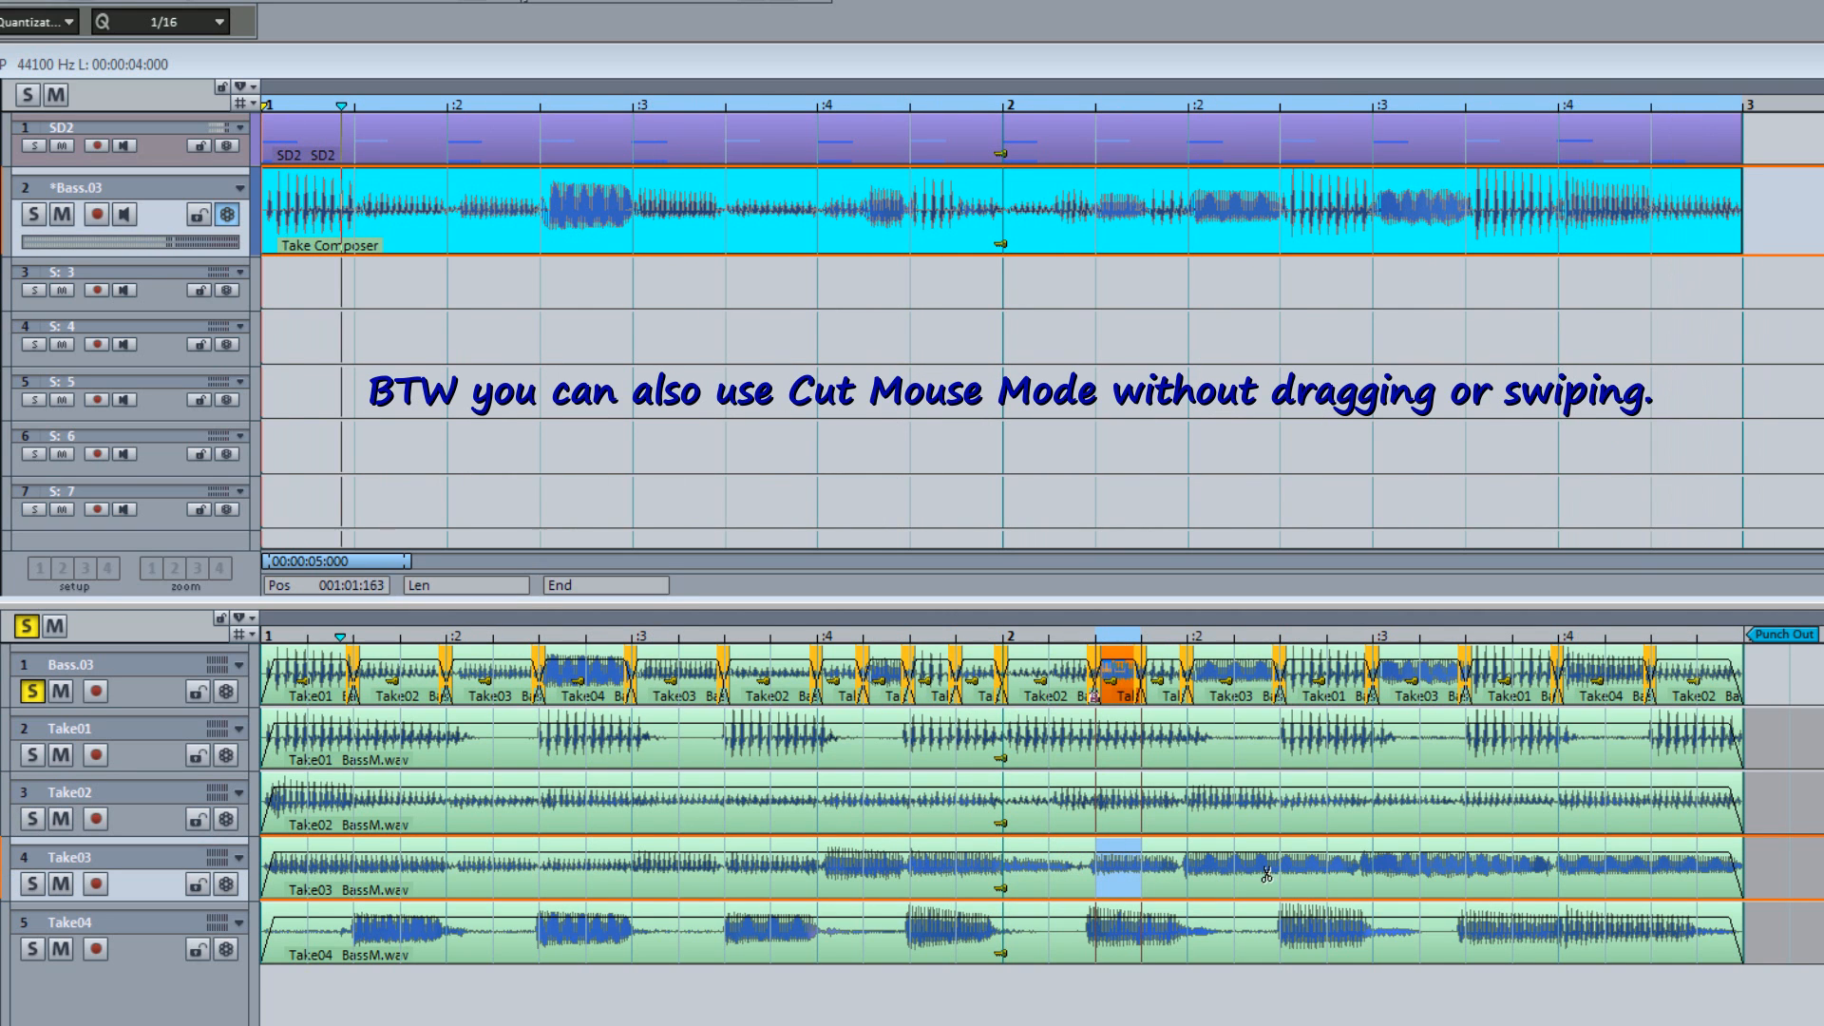
click(1297, 813)
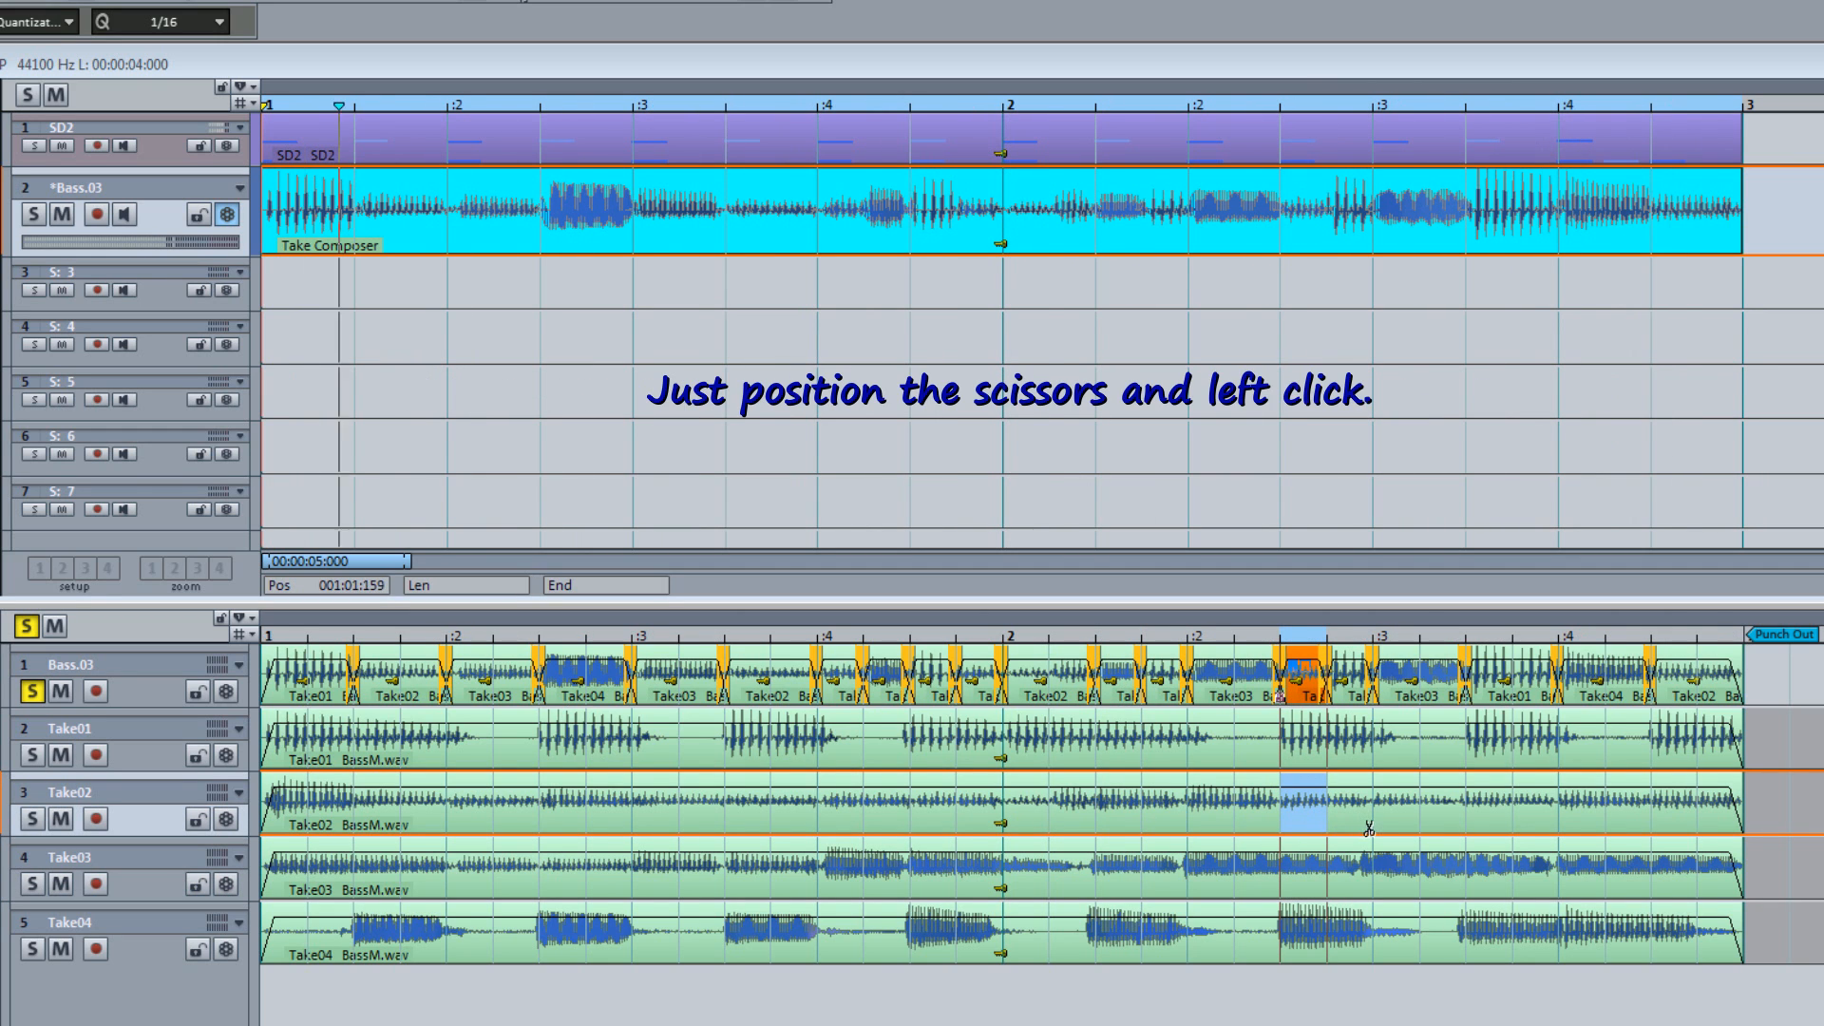
click(1582, 798)
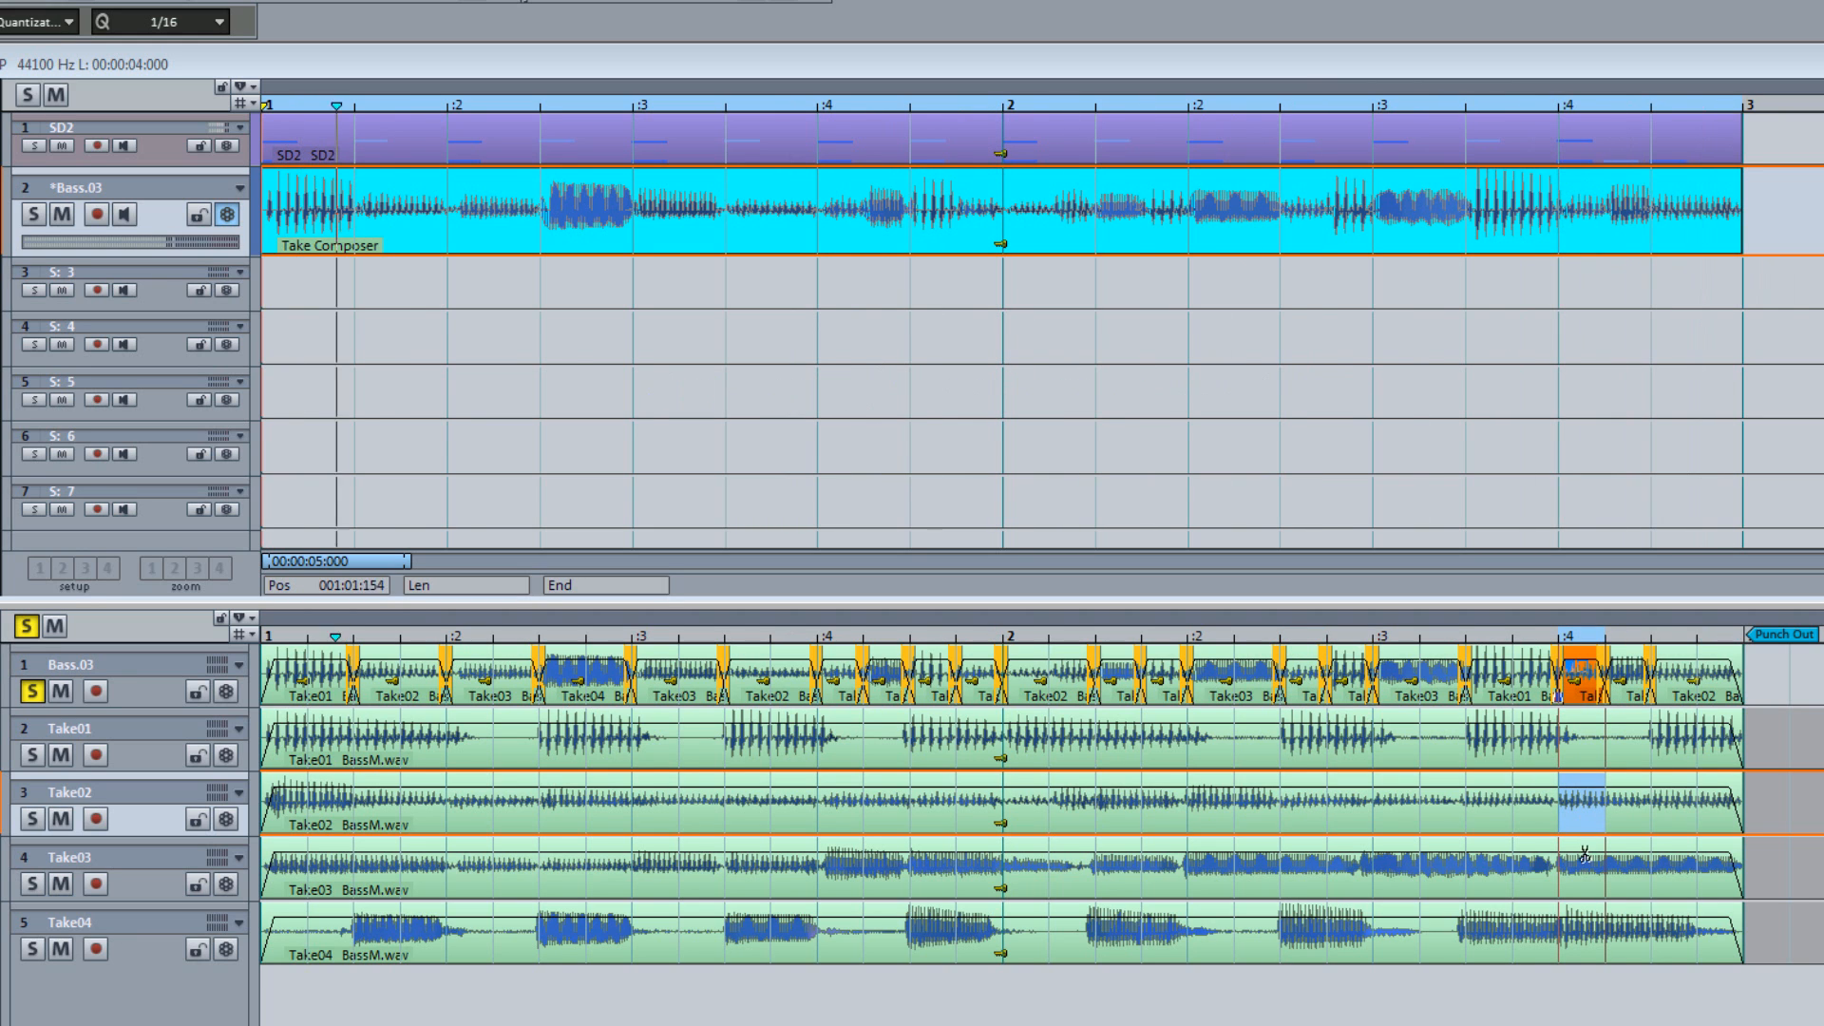
click(1624, 864)
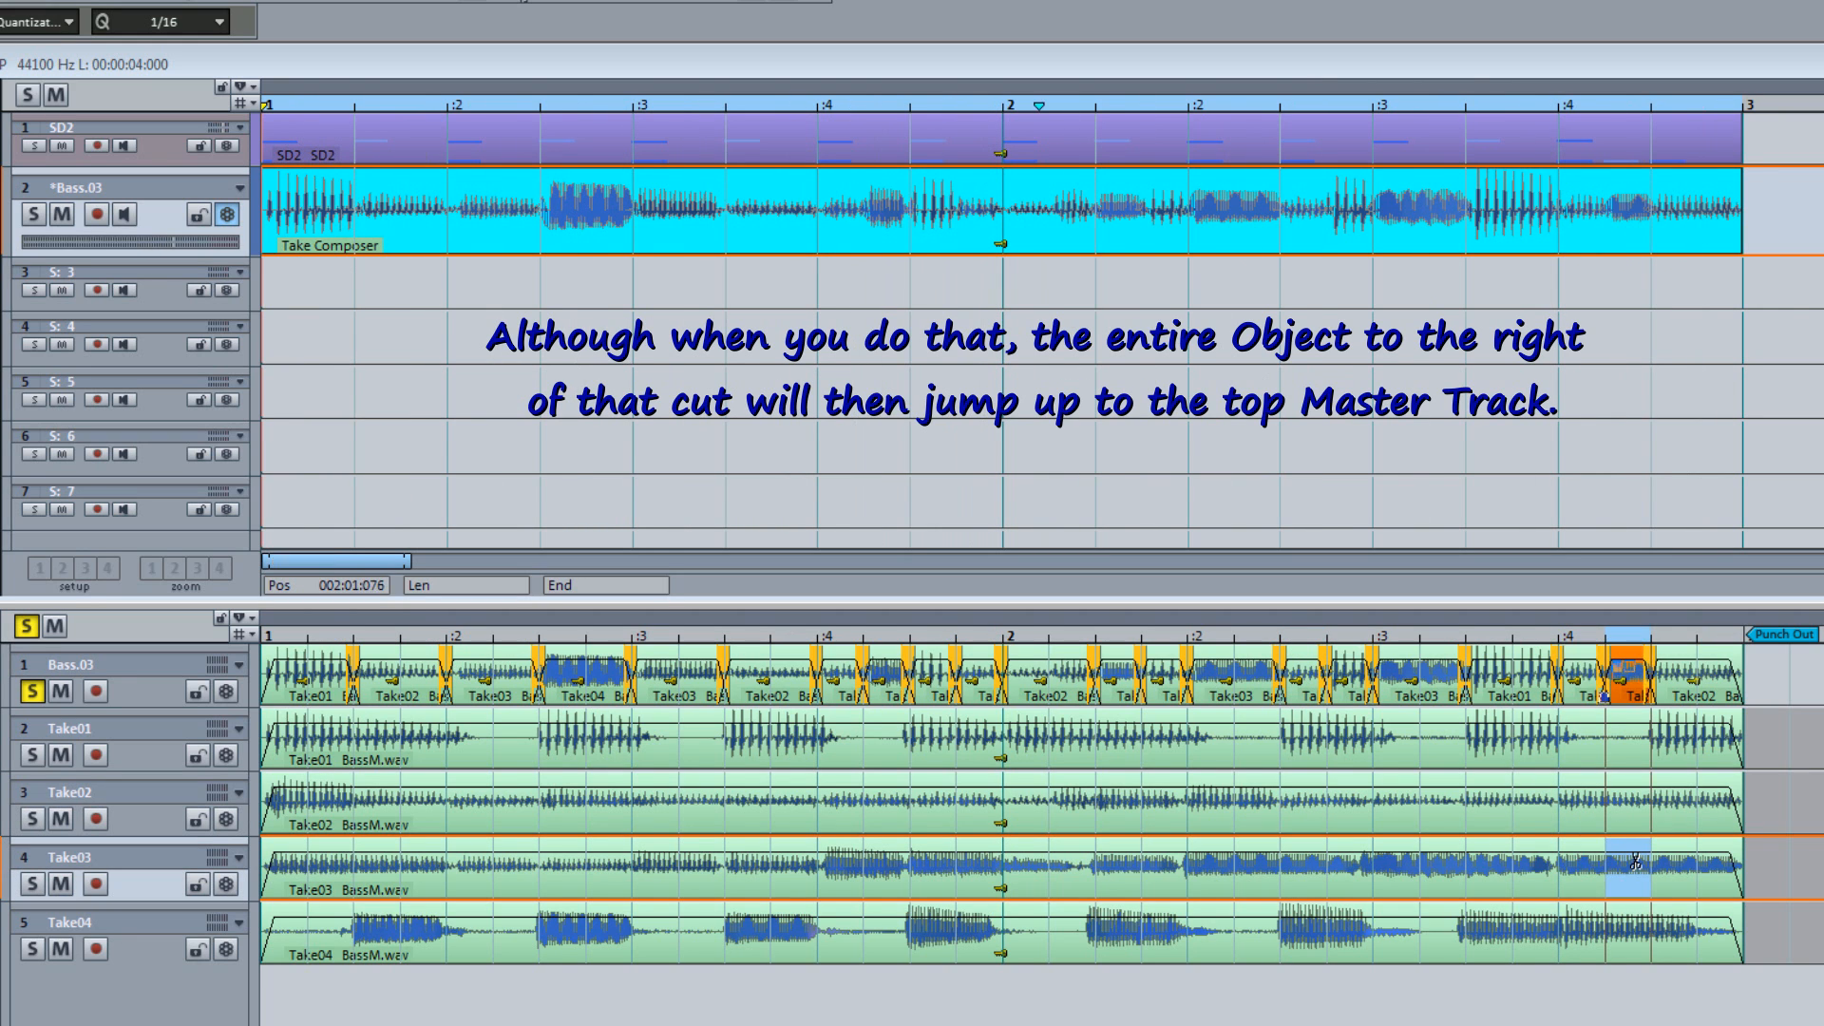
click(1670, 930)
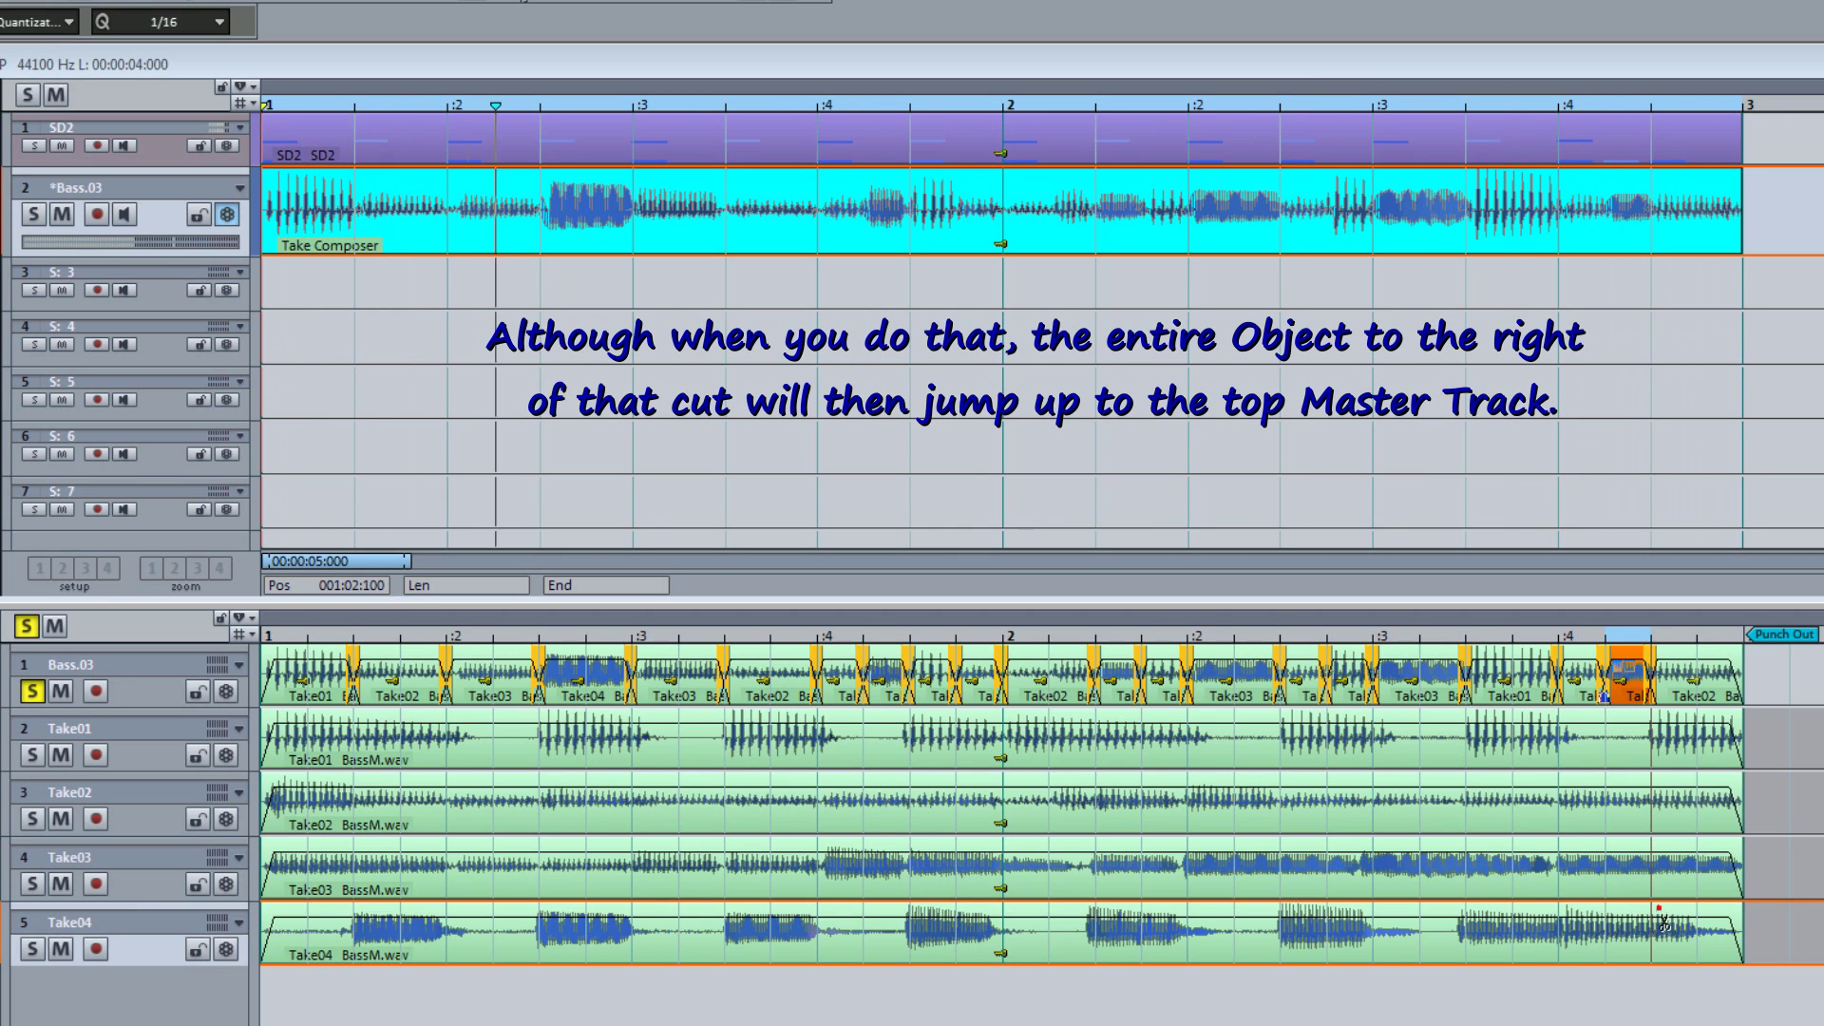
click(1710, 860)
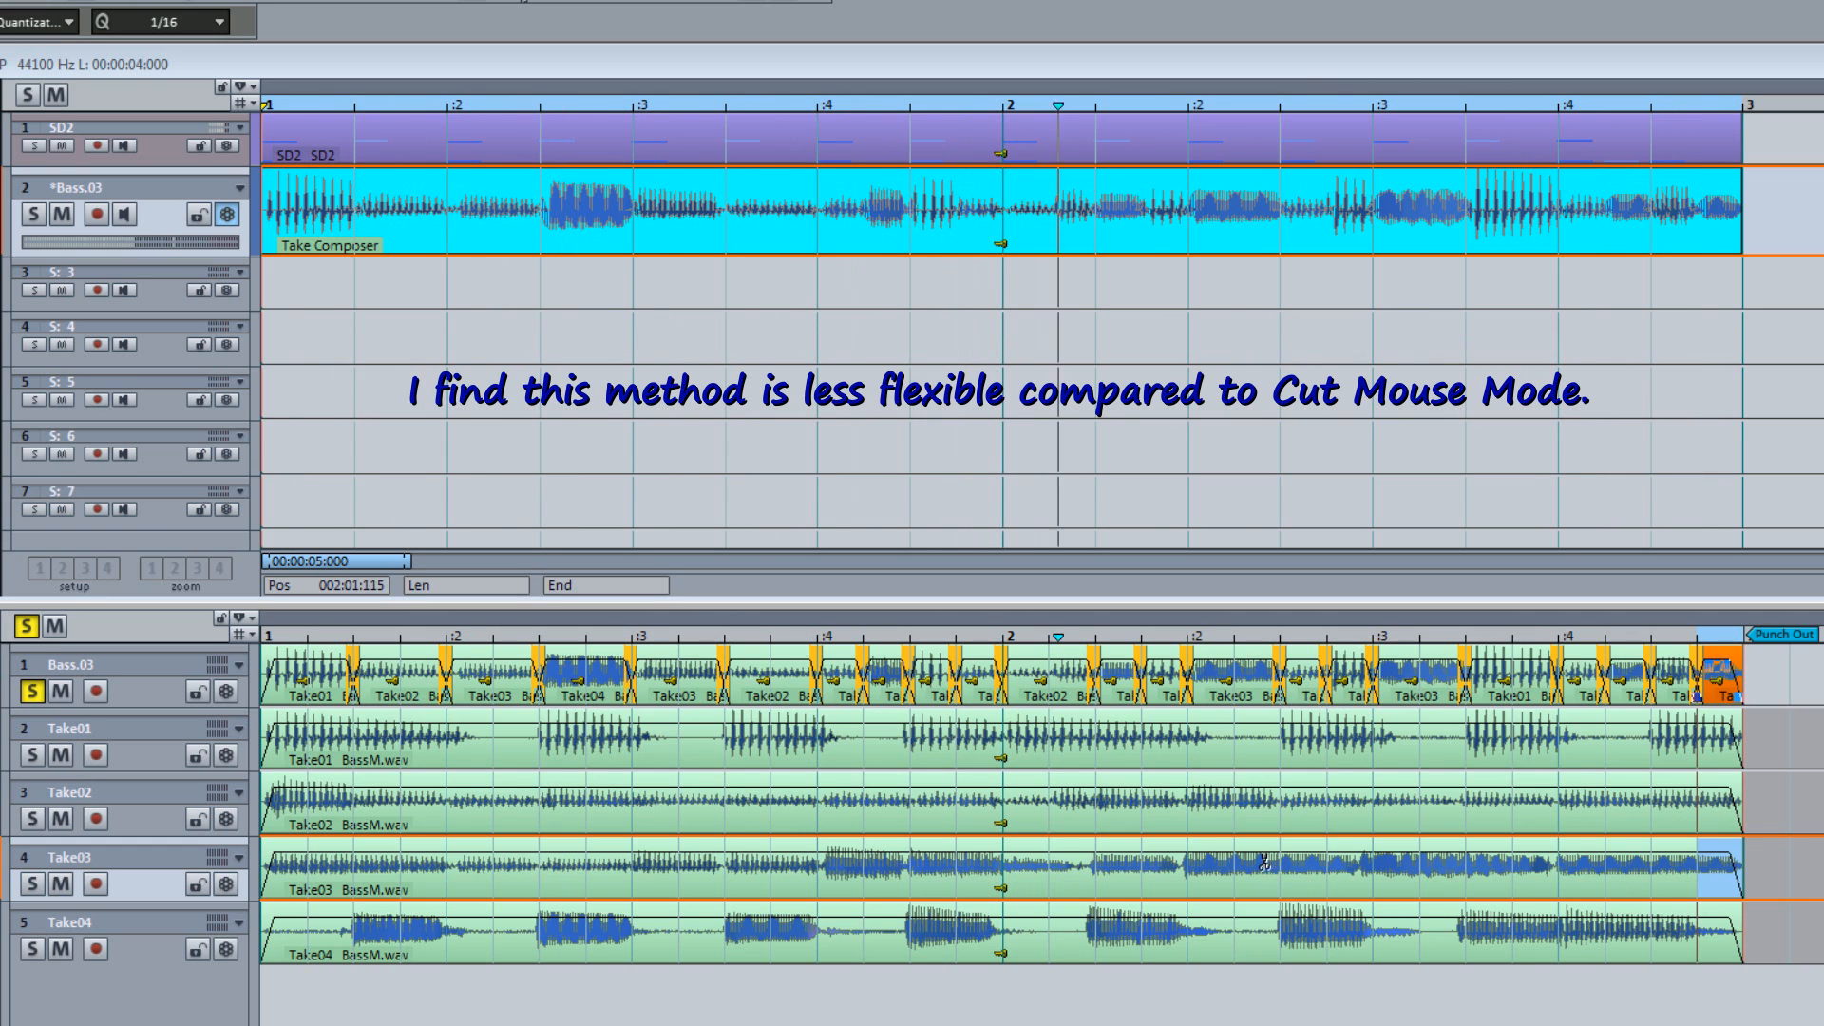
- Close Take Composer applying the Bass.03 comp, then step back to the original Bass revolver track
click(245, 623)
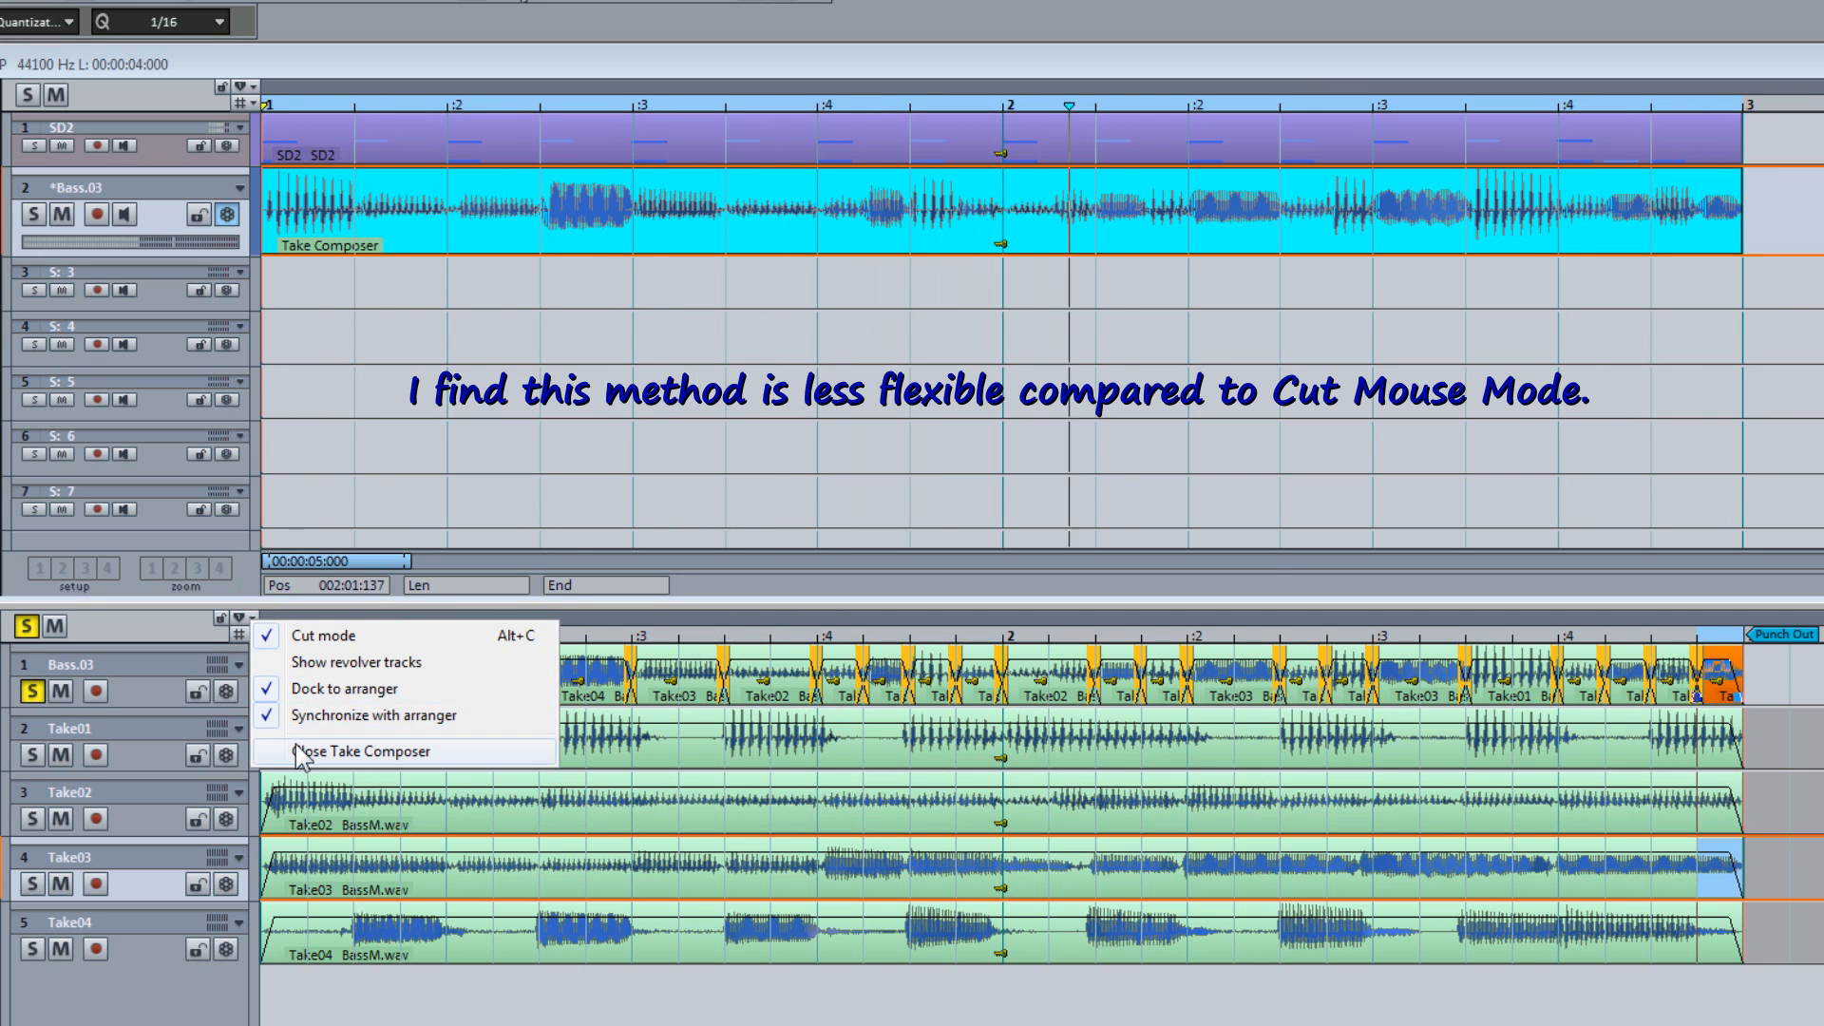
click(361, 751)
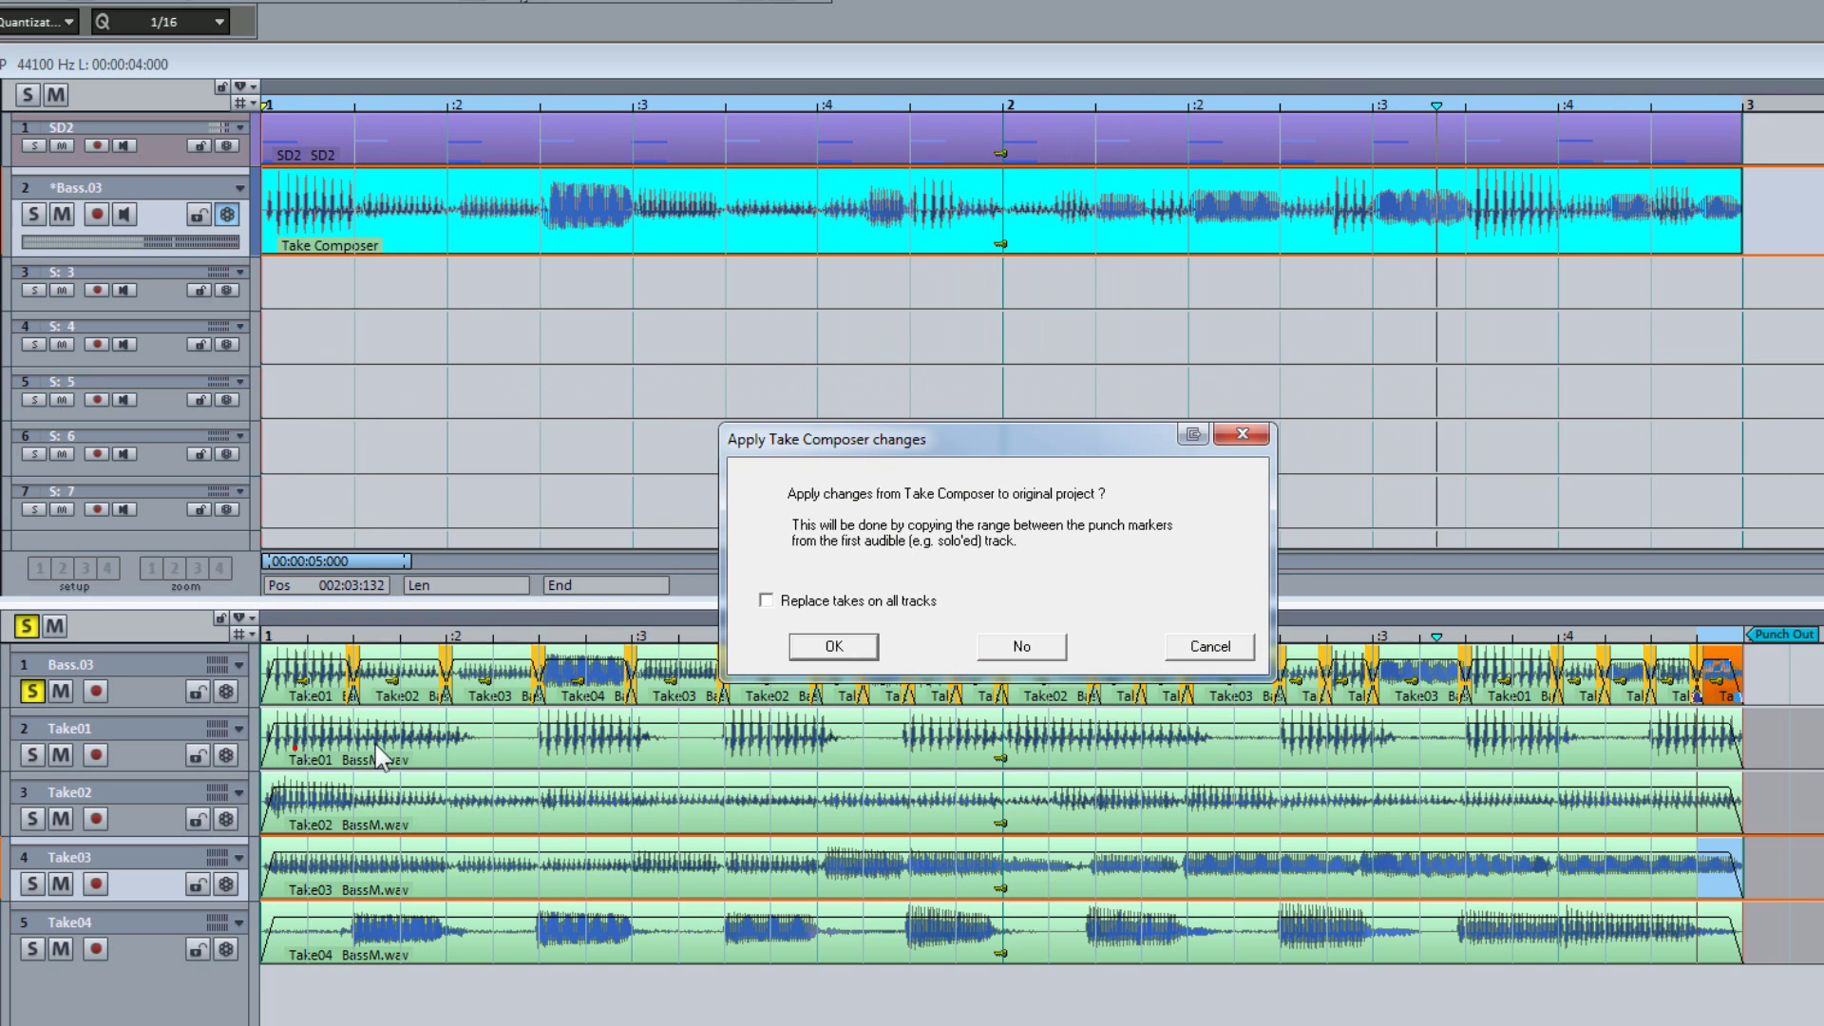
click(832, 649)
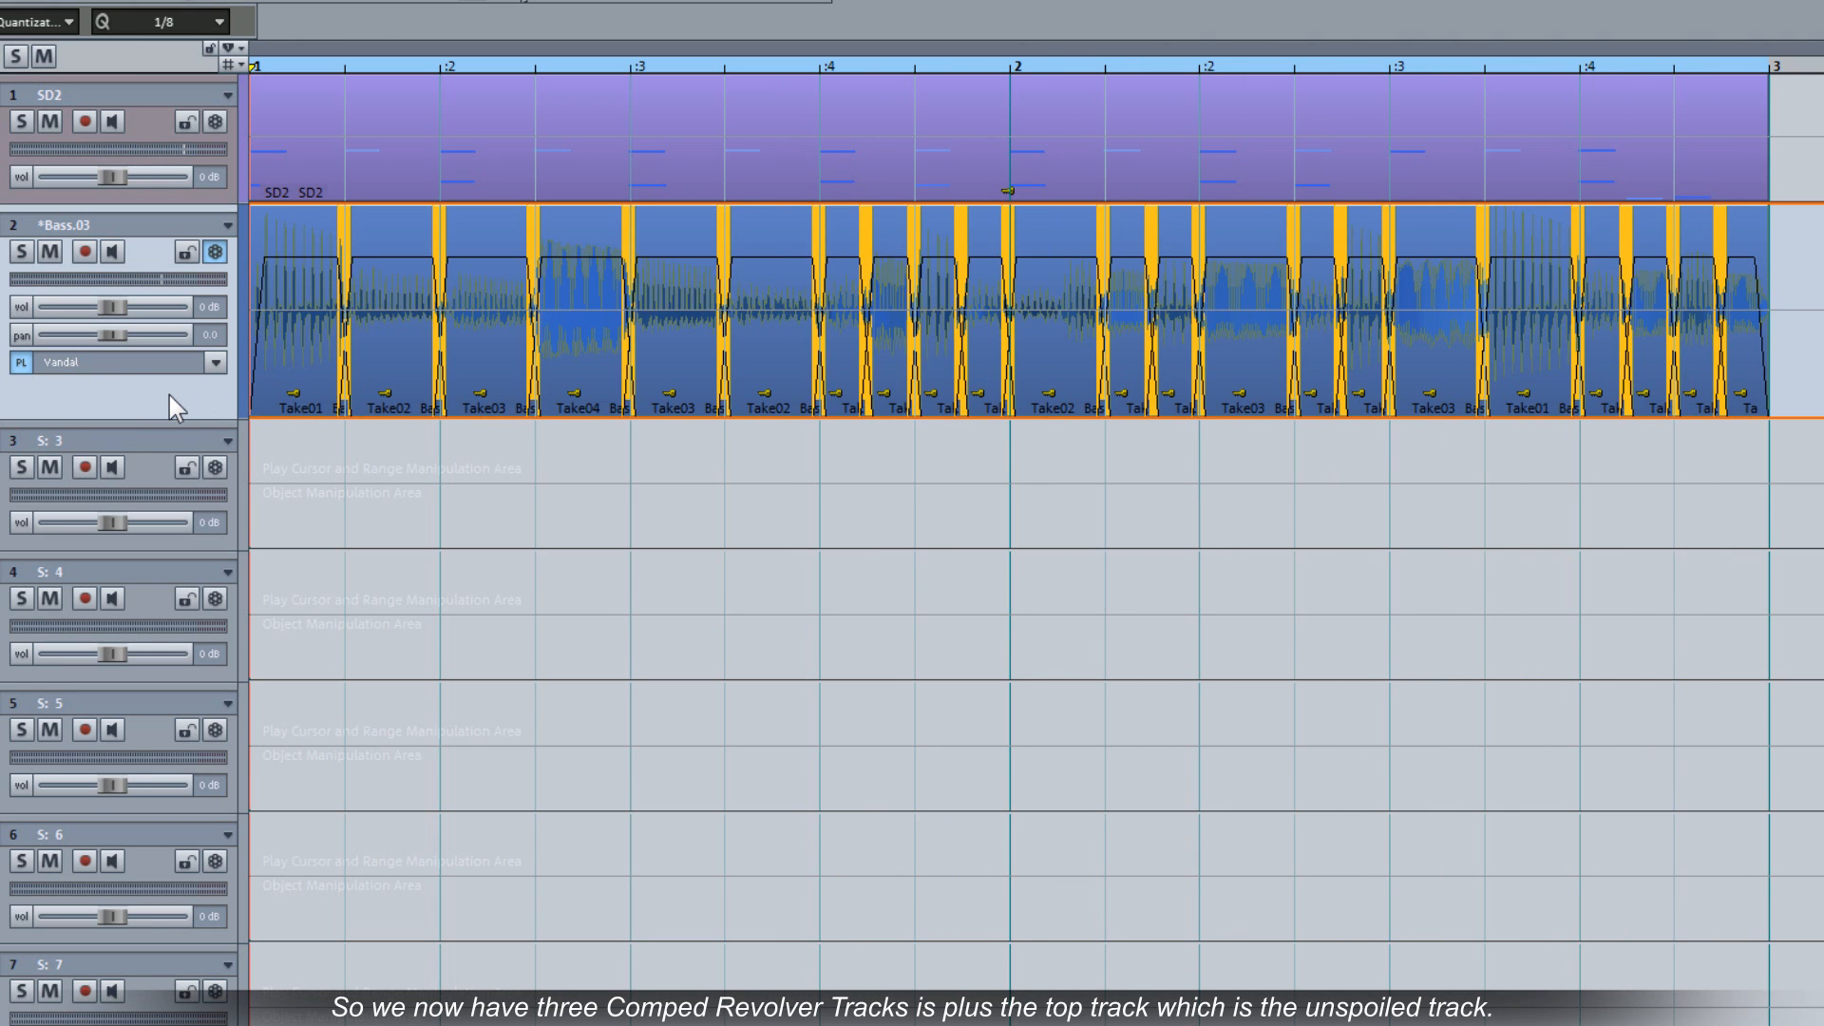
key(ctrl+shift+Down)
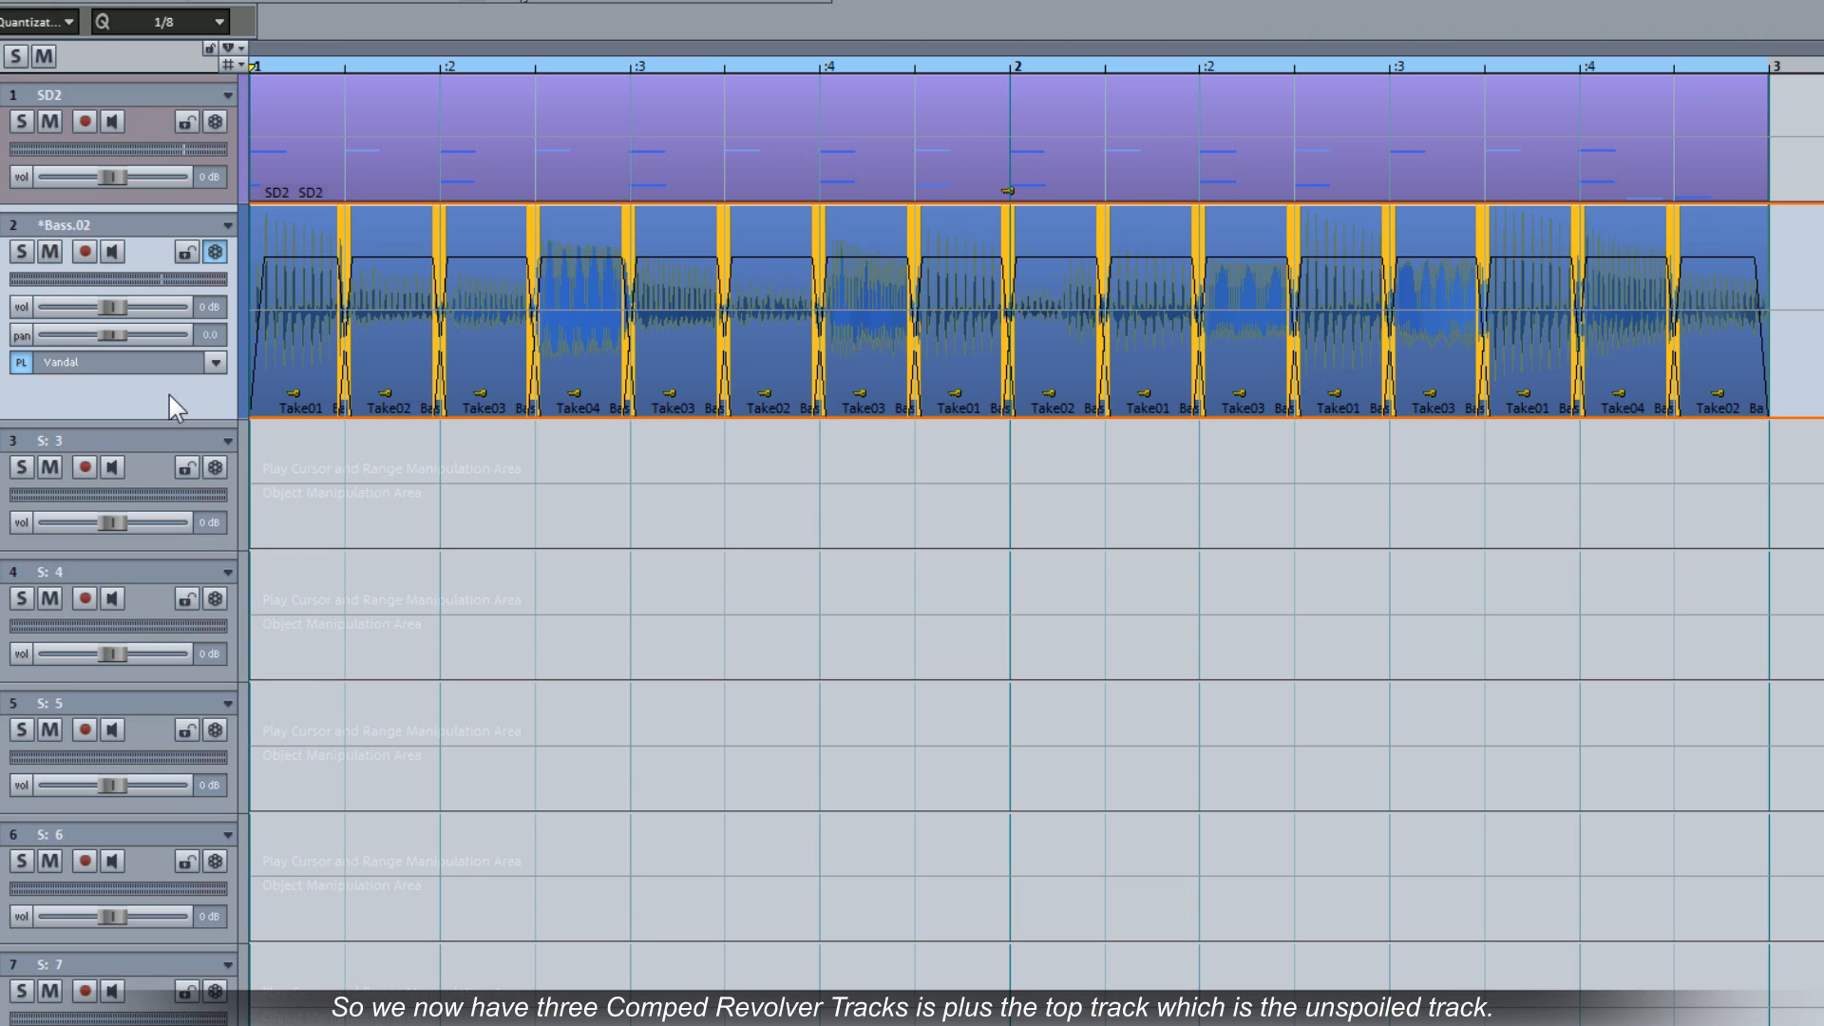
key(ctrl+shift+Down)
key(ctrl+shift+Down)
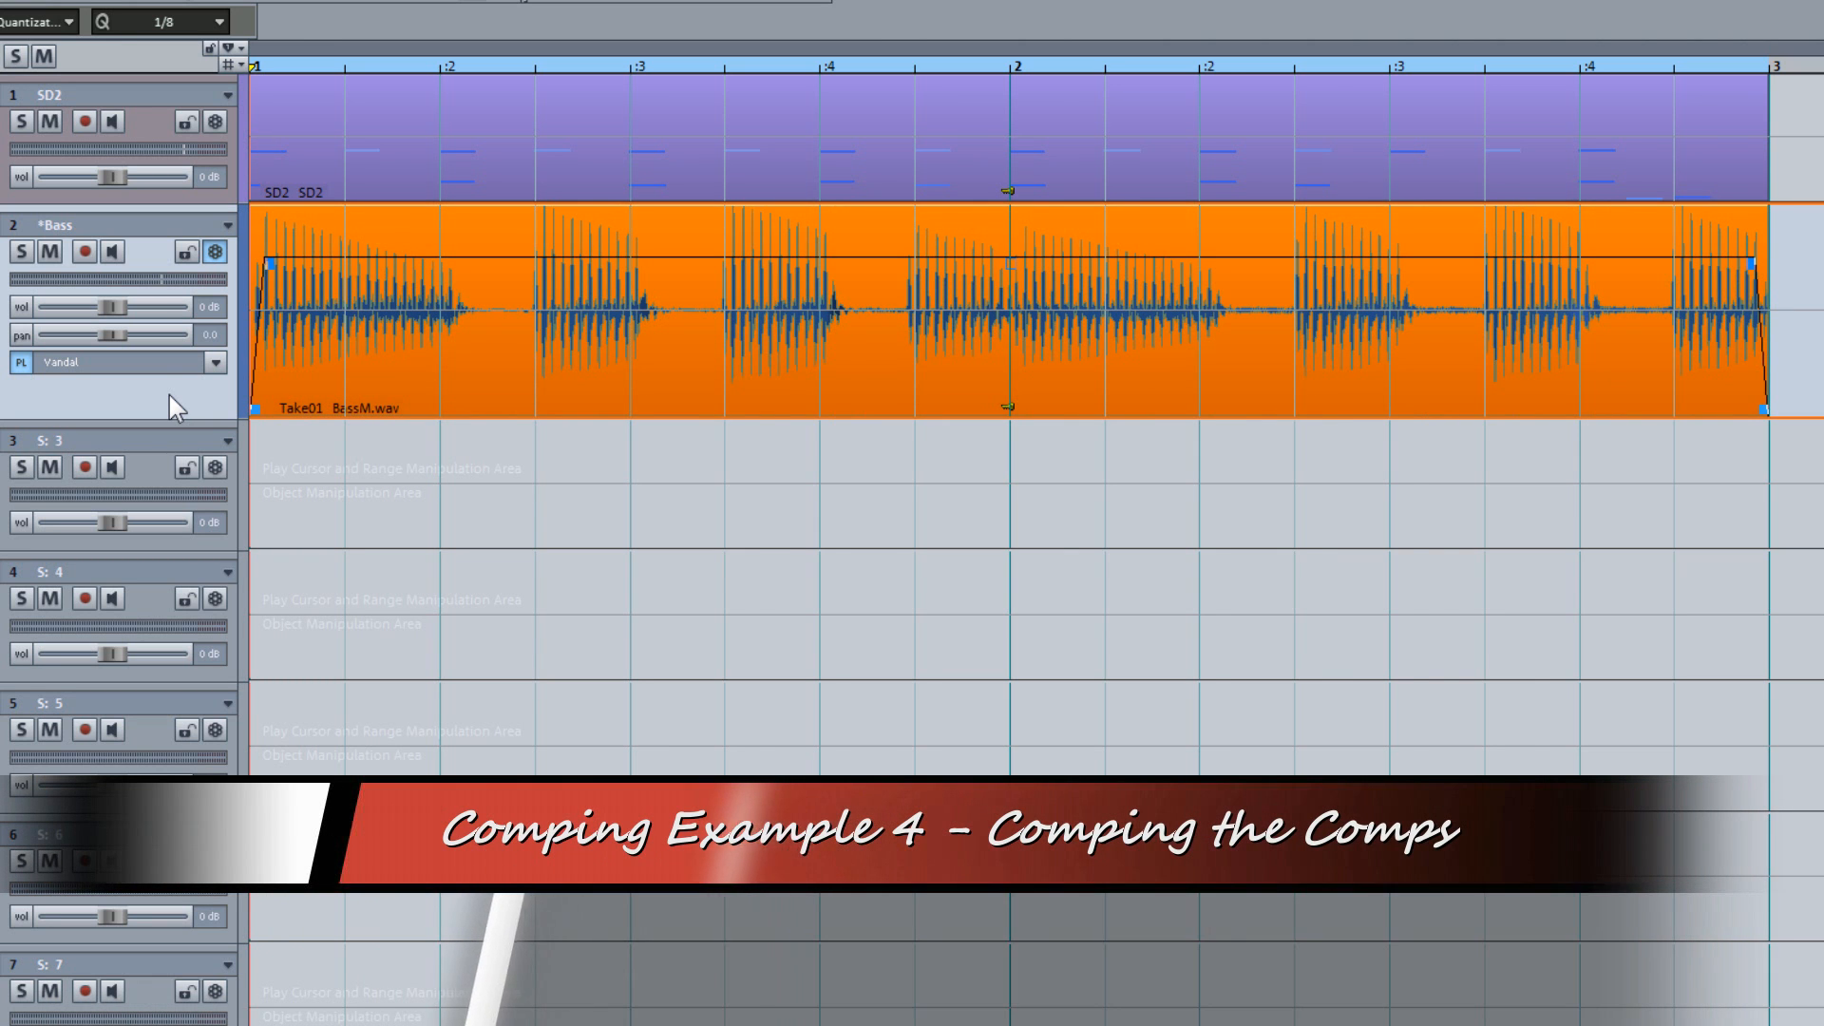
- Create Bass.04 as a revolver copy of the original Take01 bass and select its audio object
right_click(219, 251)
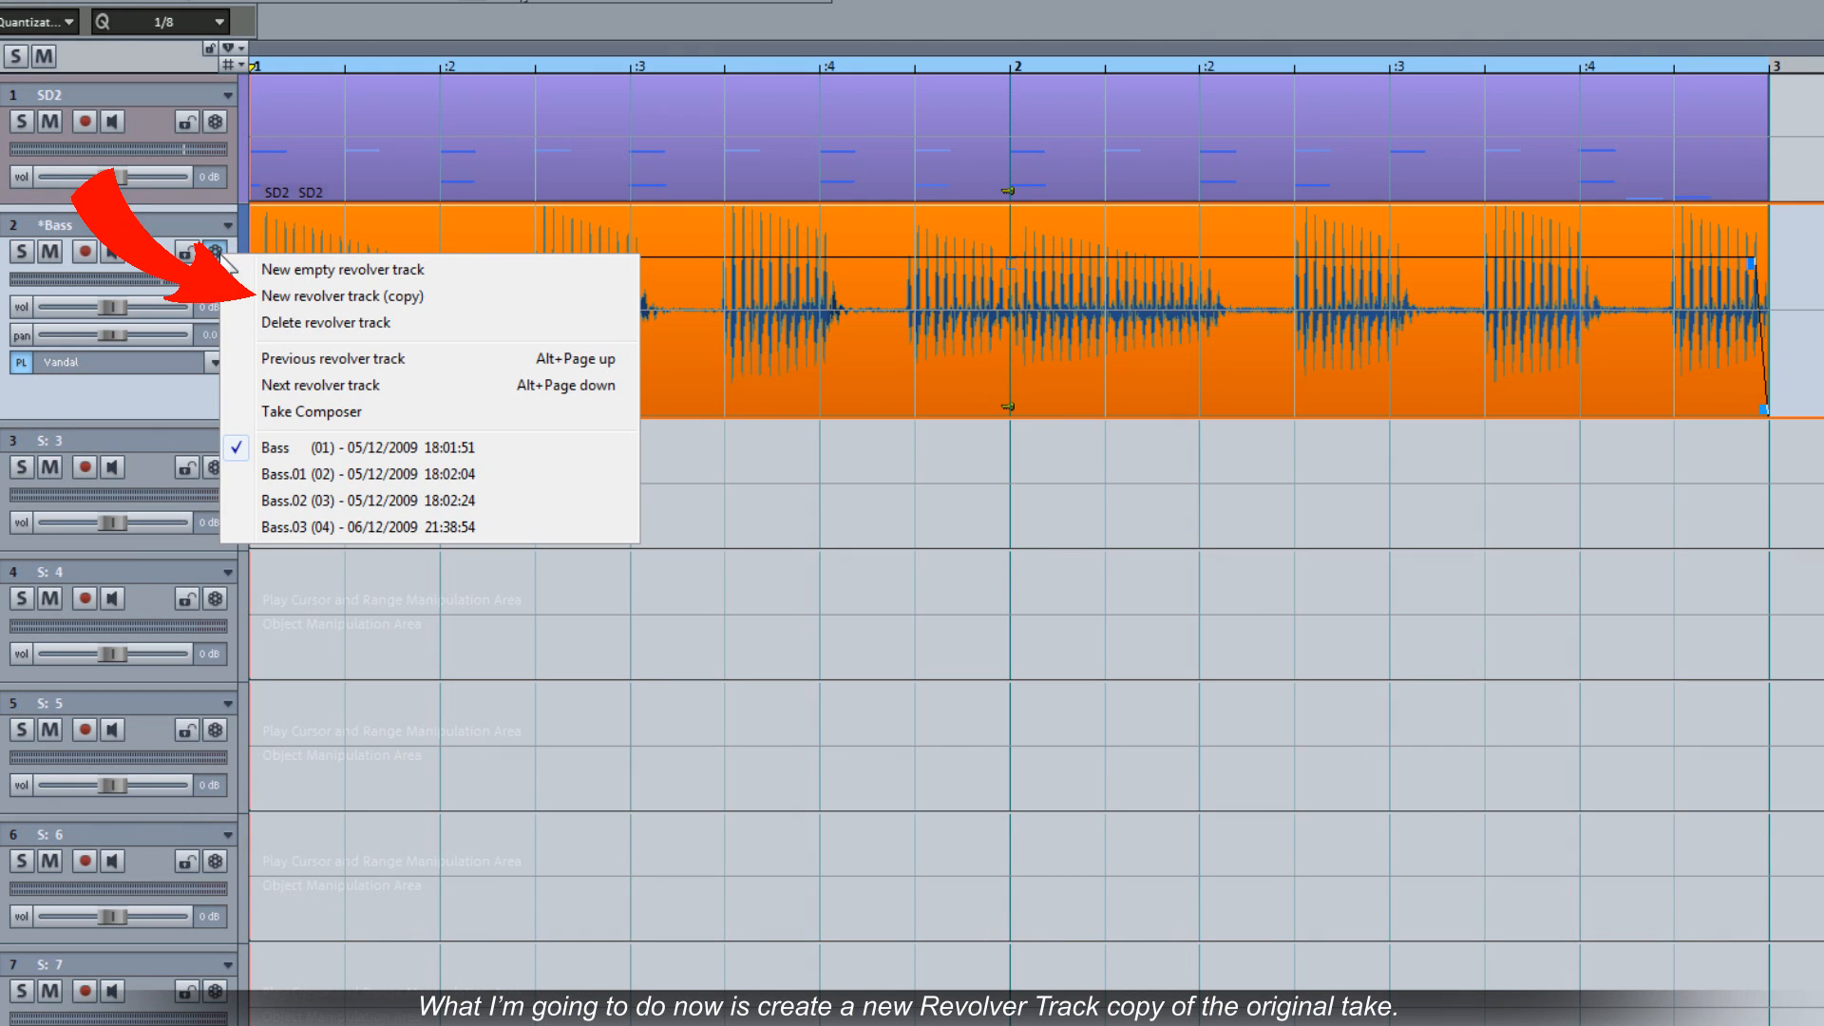
click(273, 296)
right_click(211, 247)
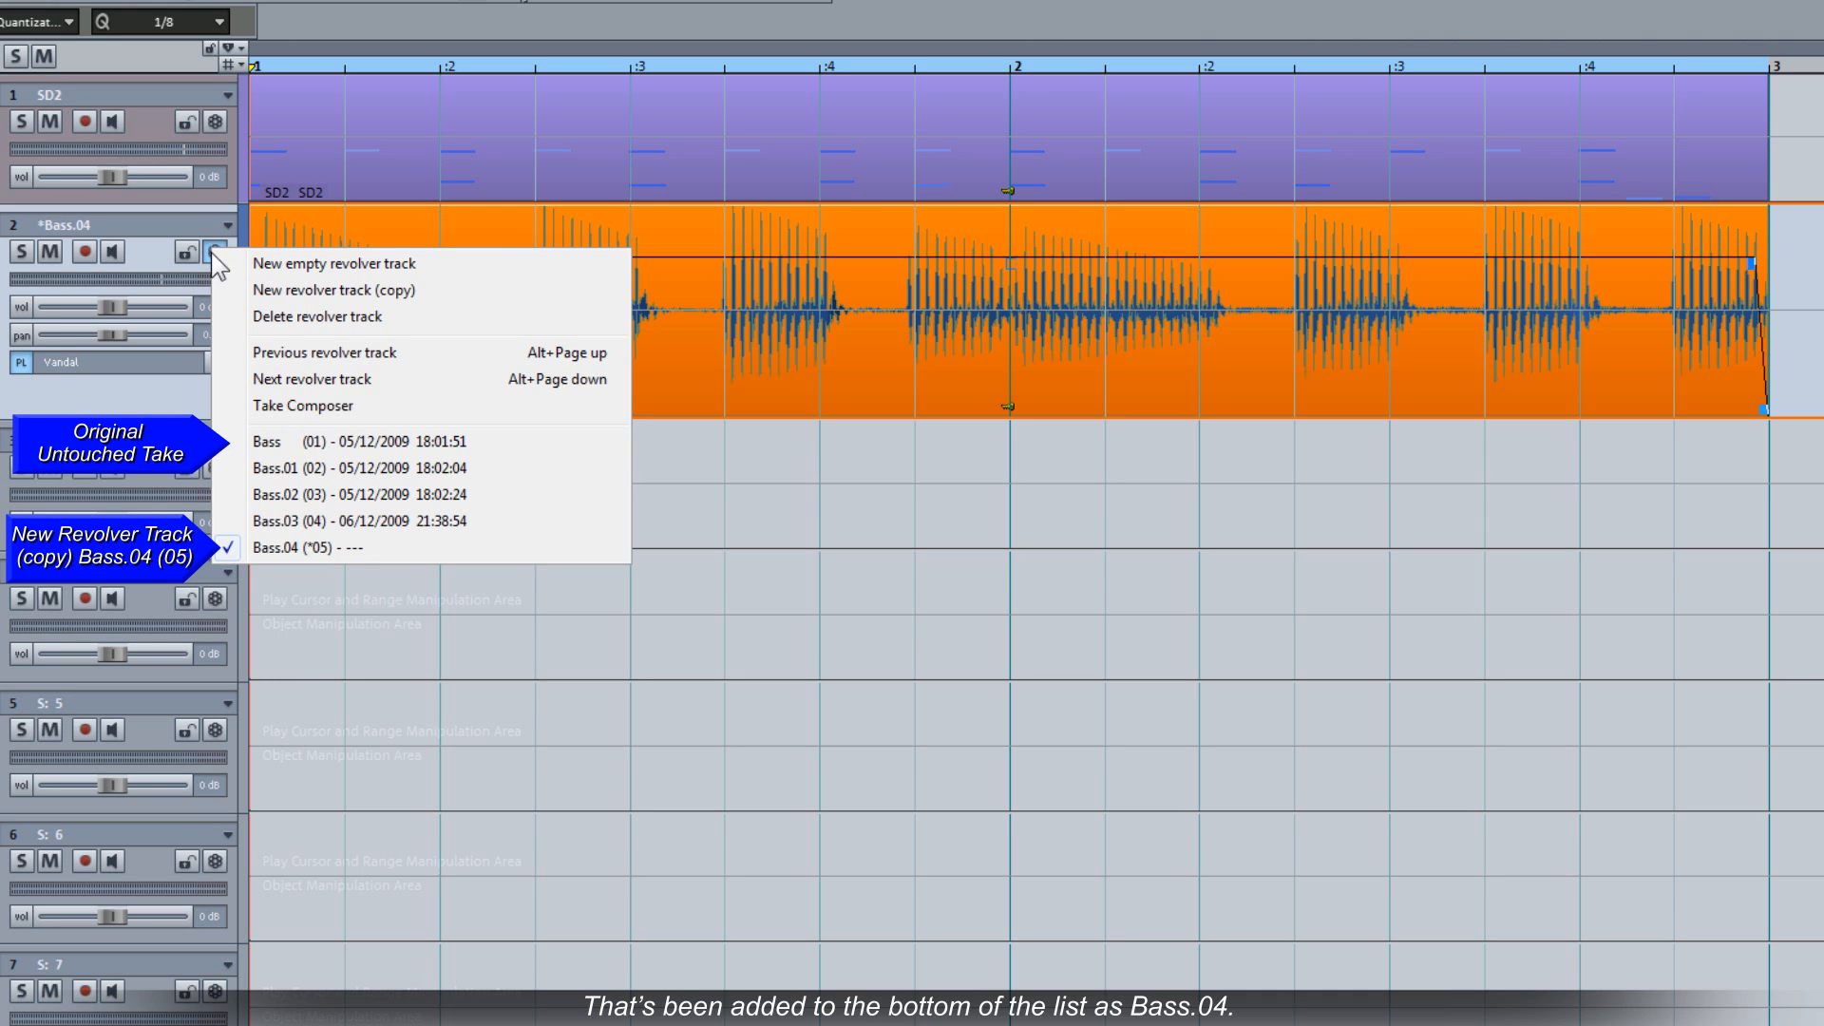
click(170, 400)
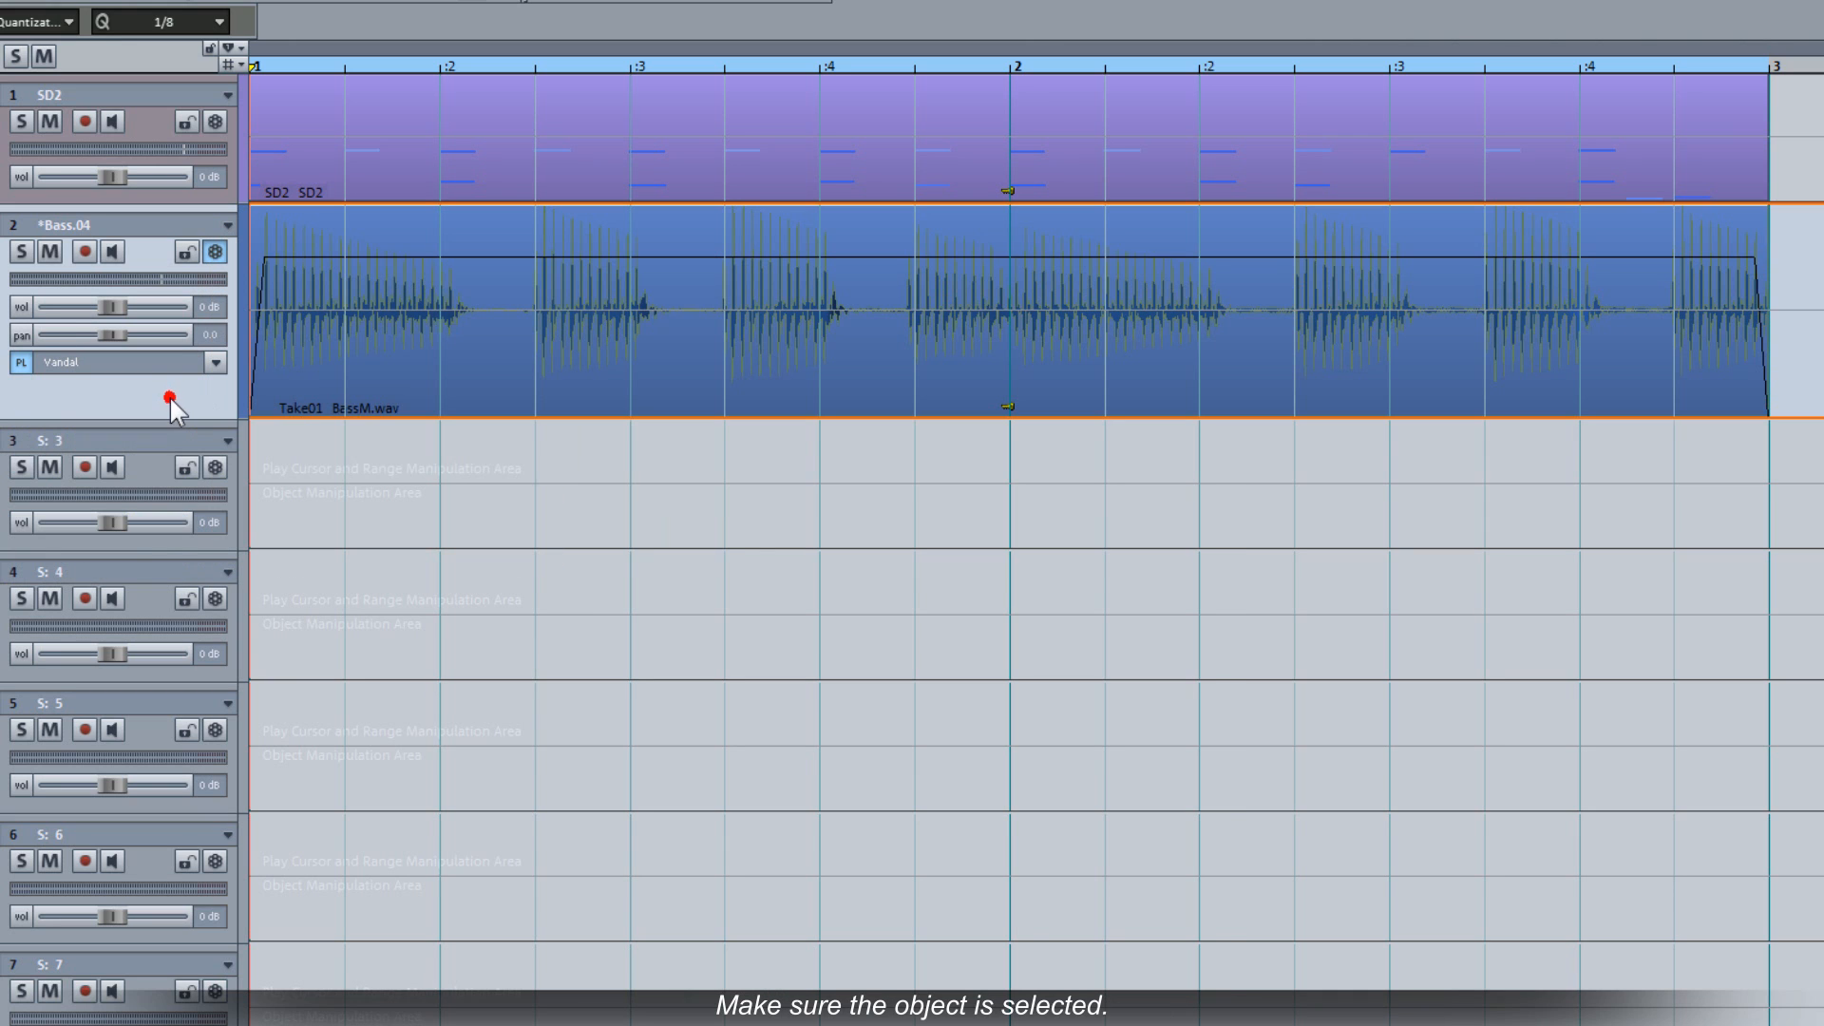
click(305, 403)
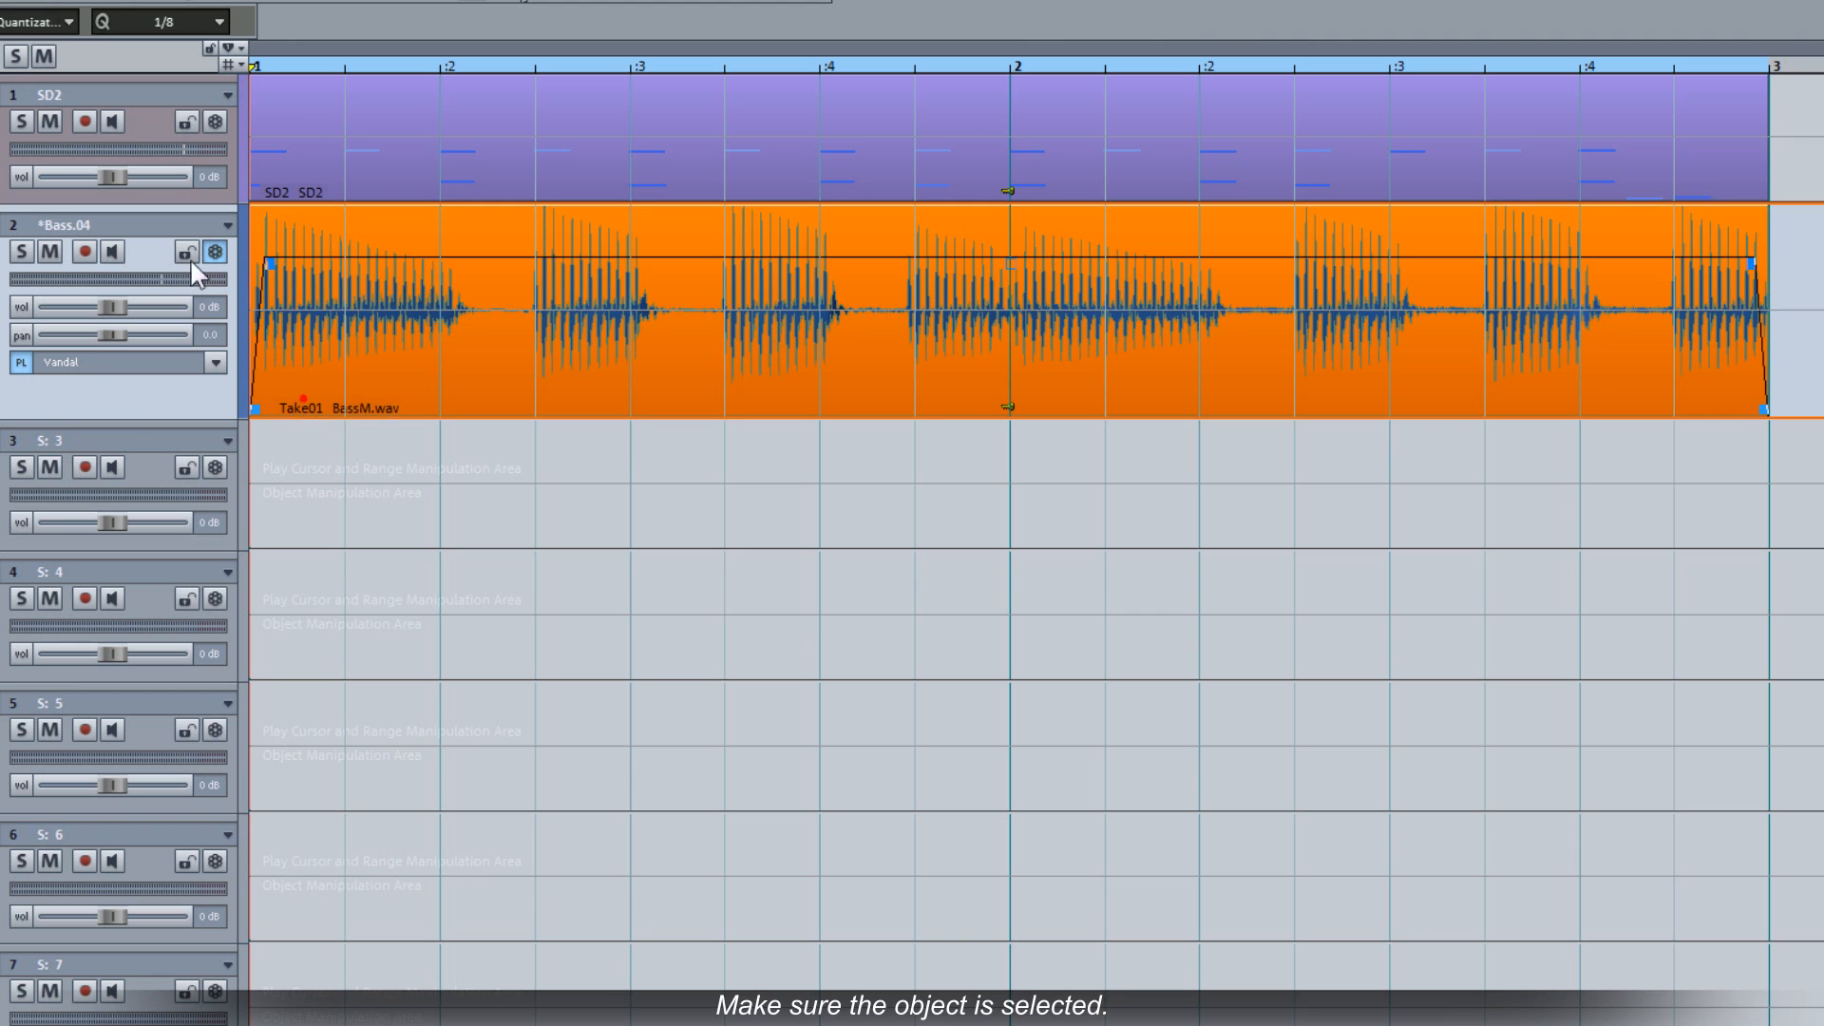
click(214, 254)
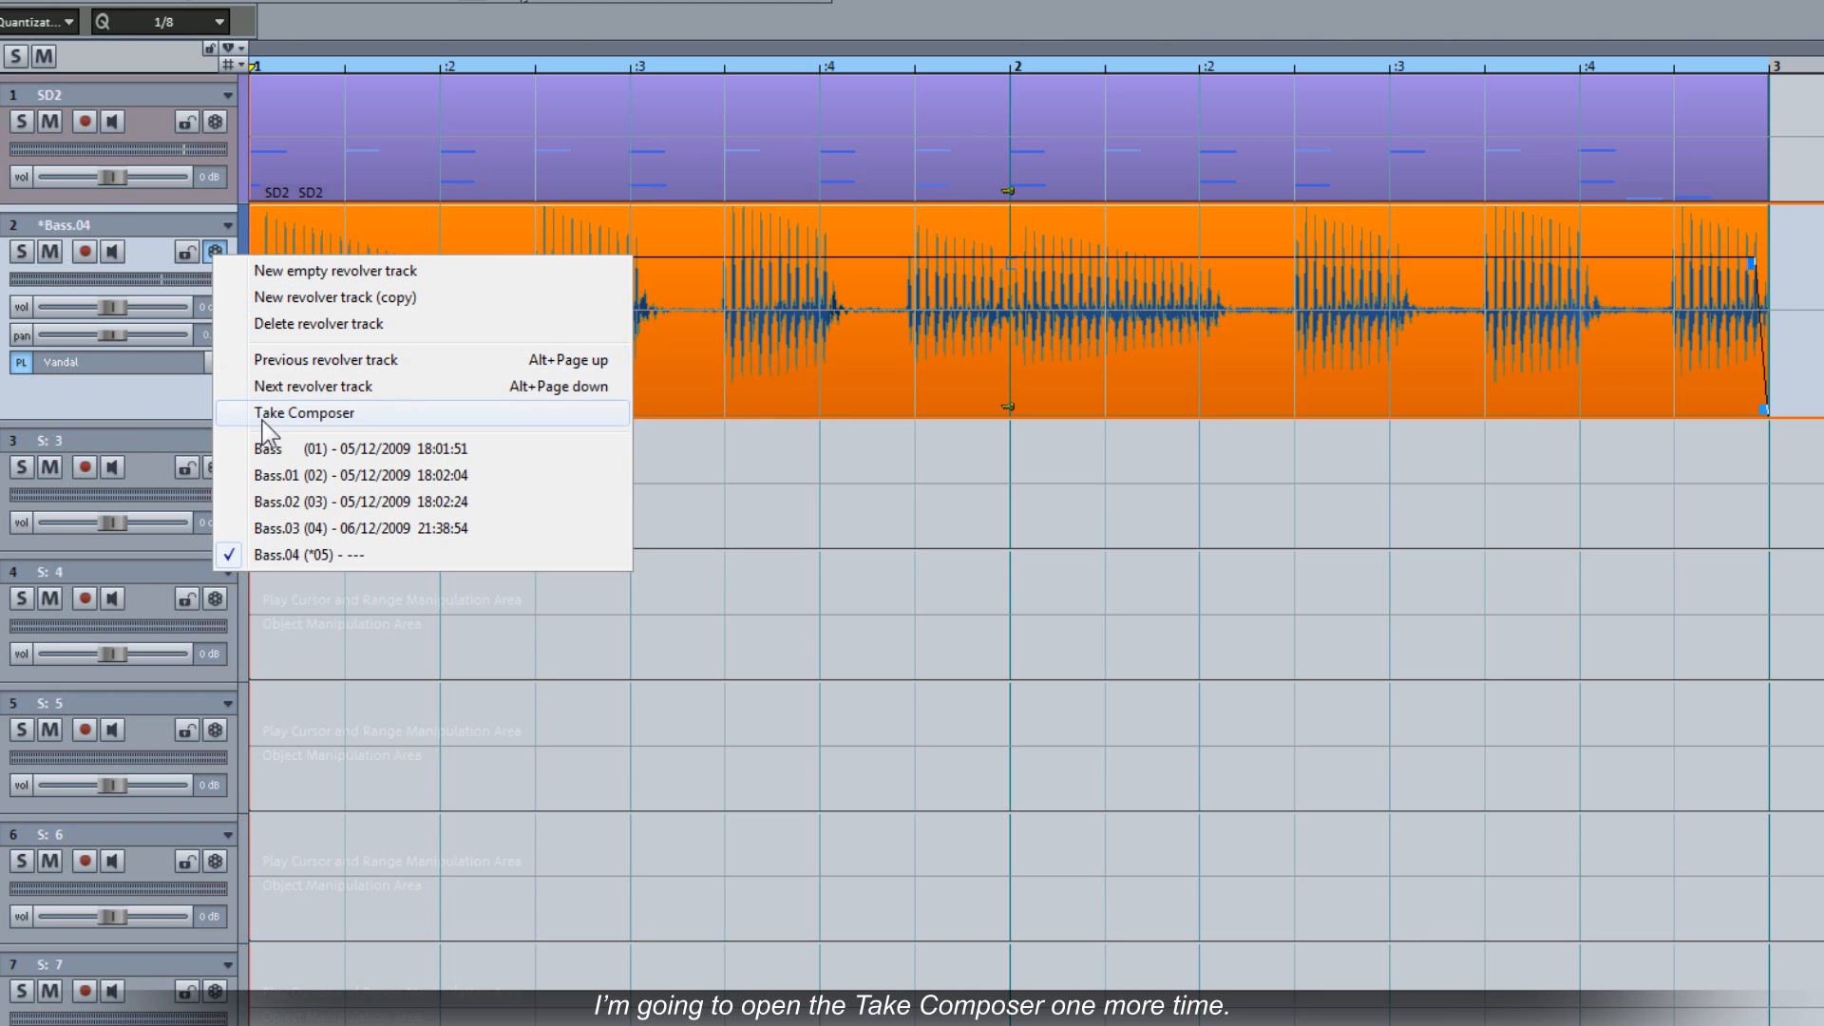
- Open Take Composer for Bass.04 and show Bass through Bass.03 as extra take lanes
click(303, 412)
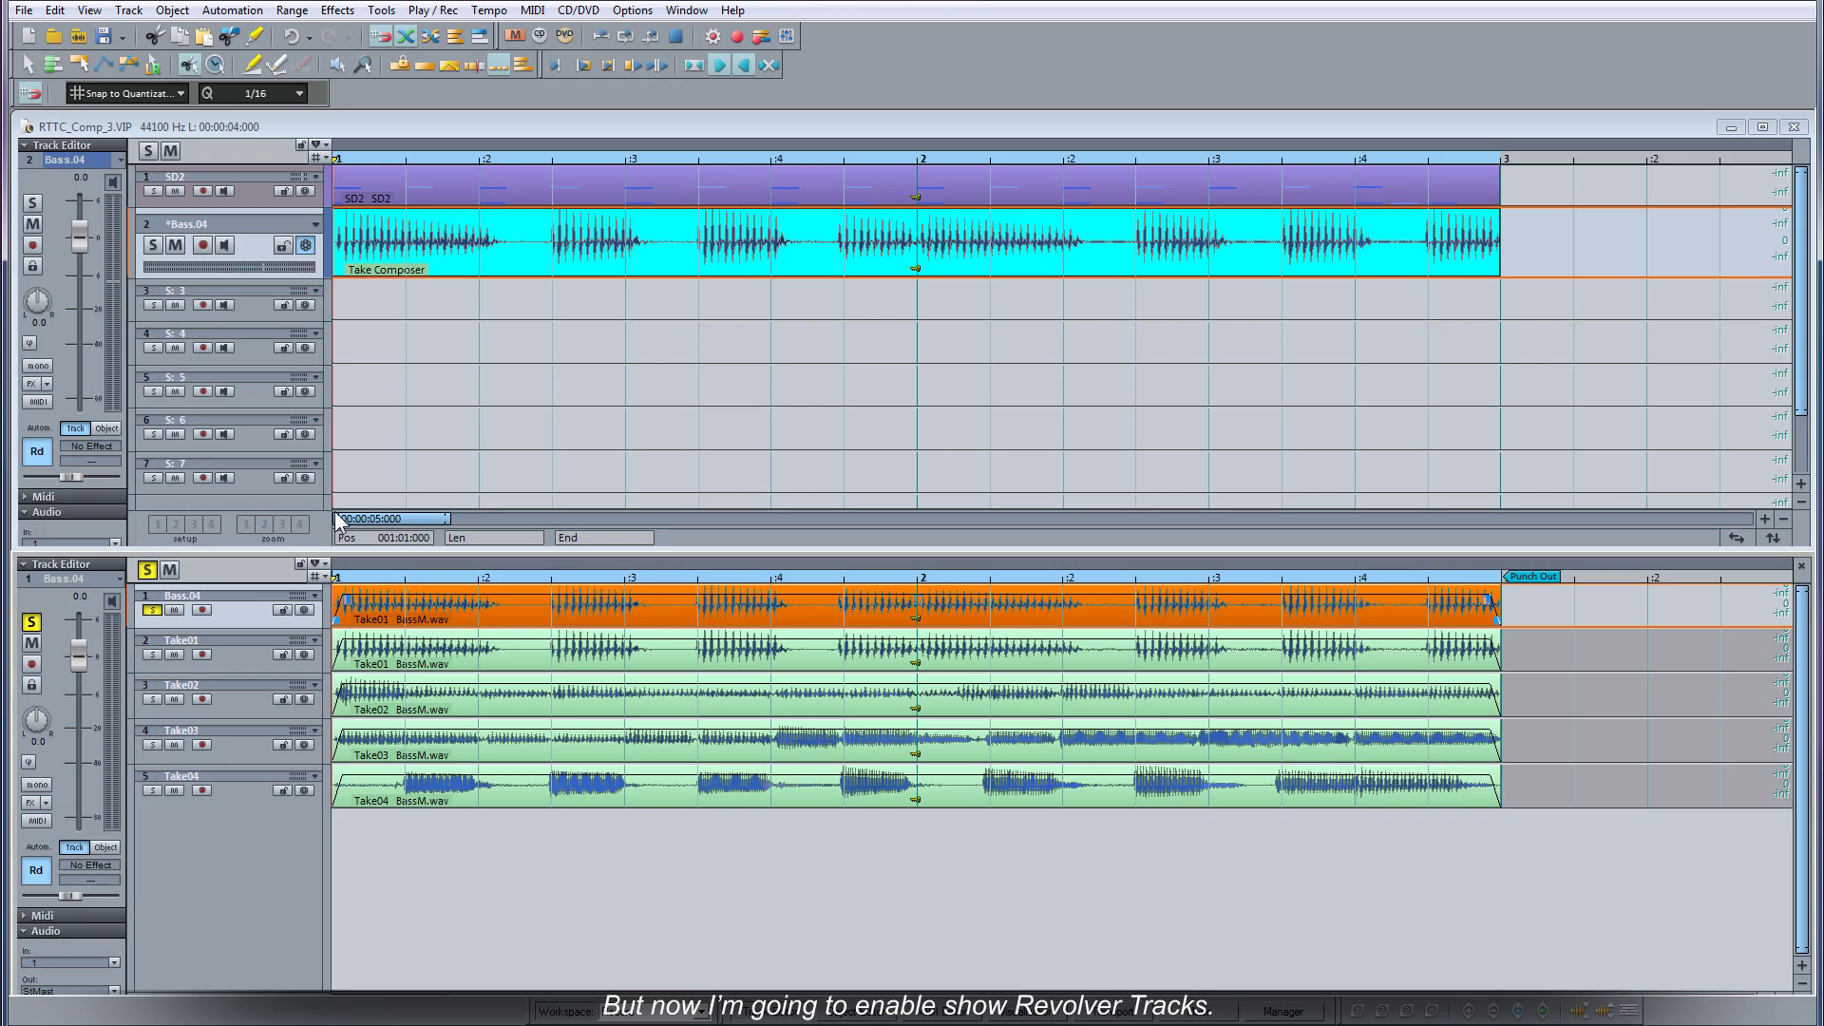
click(316, 564)
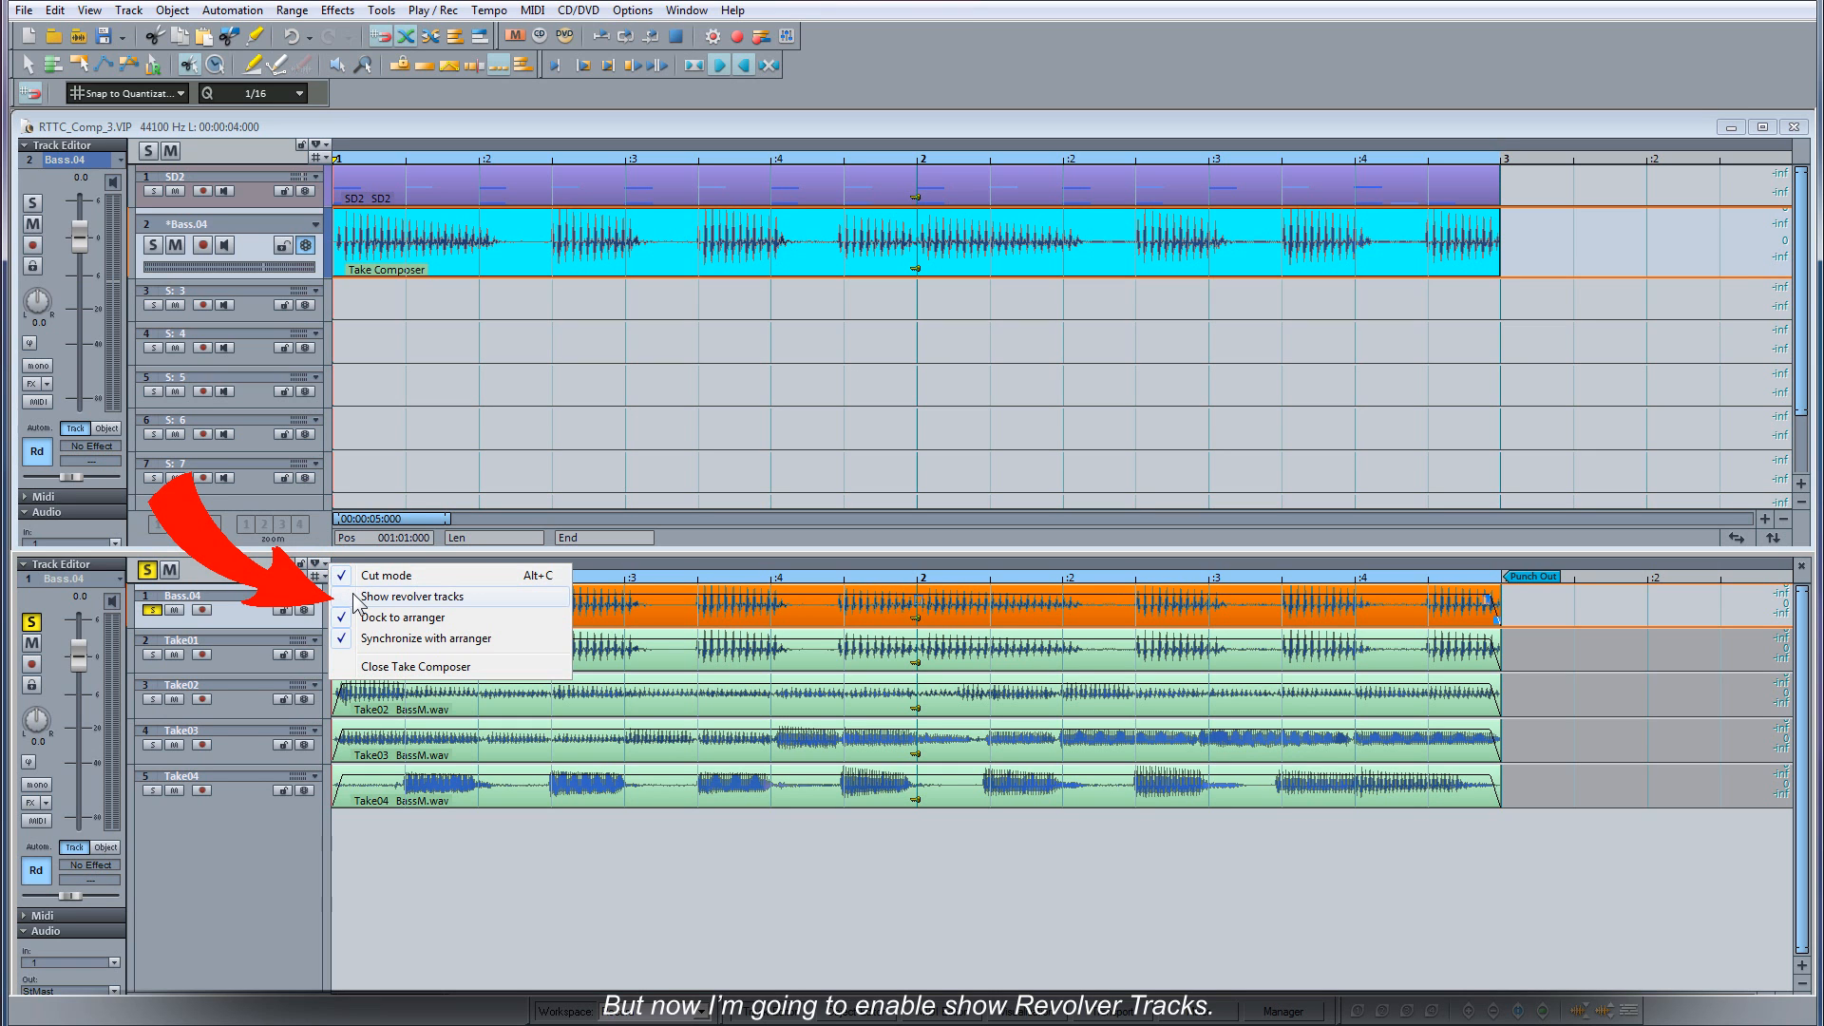
click(411, 597)
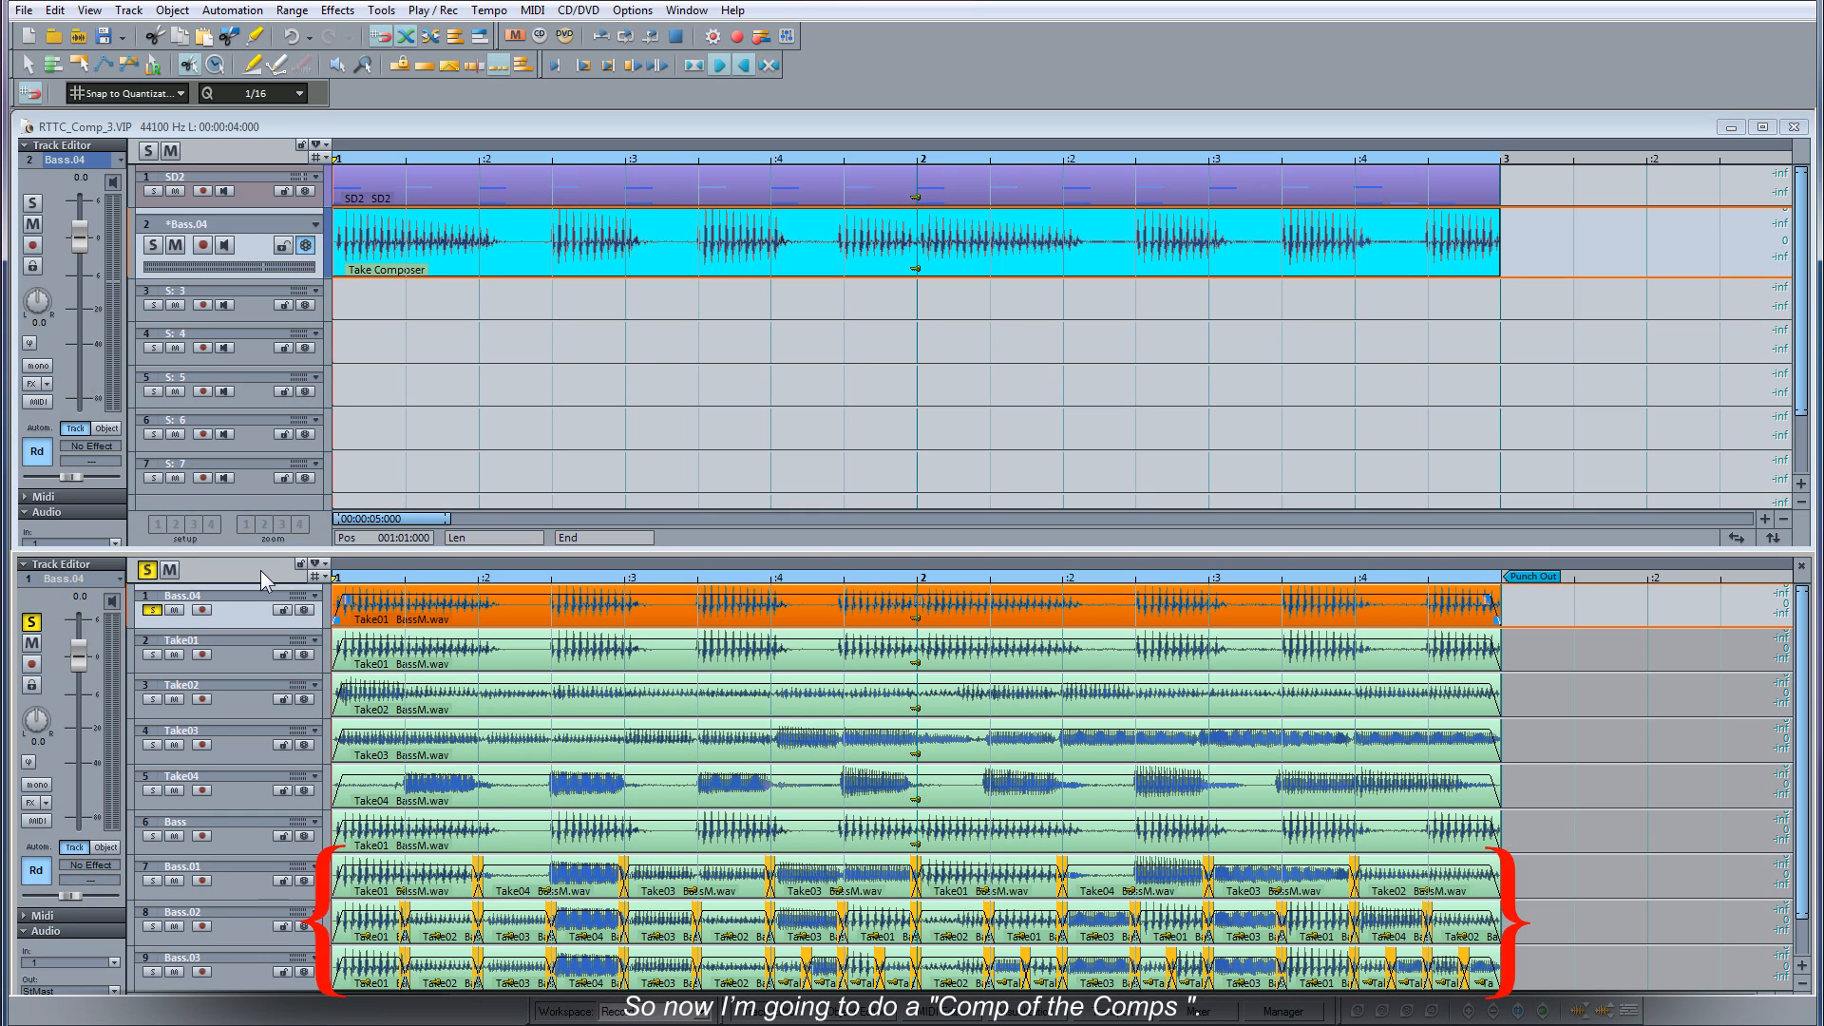
- Comp Bass.04 from Bass.02's opening, Bass.03's remainder and Bass.01's first section while playing back
key(space)
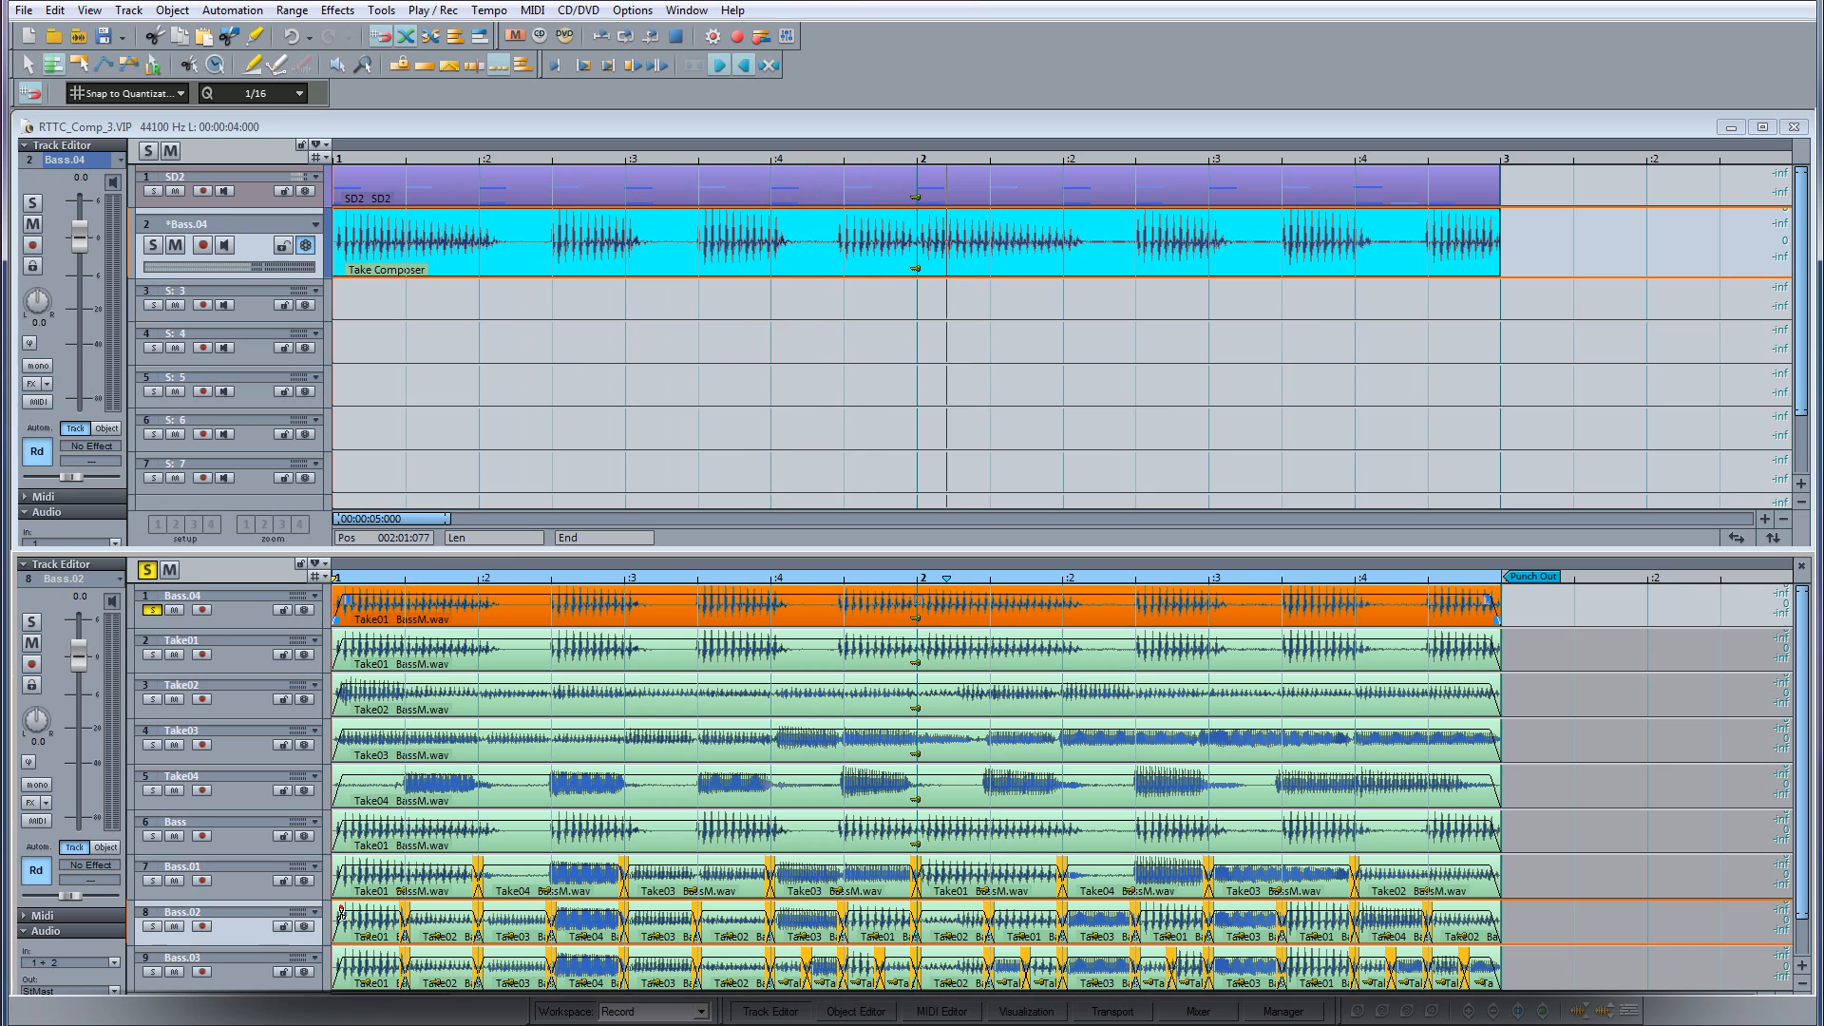
drag(342, 924, 592, 923)
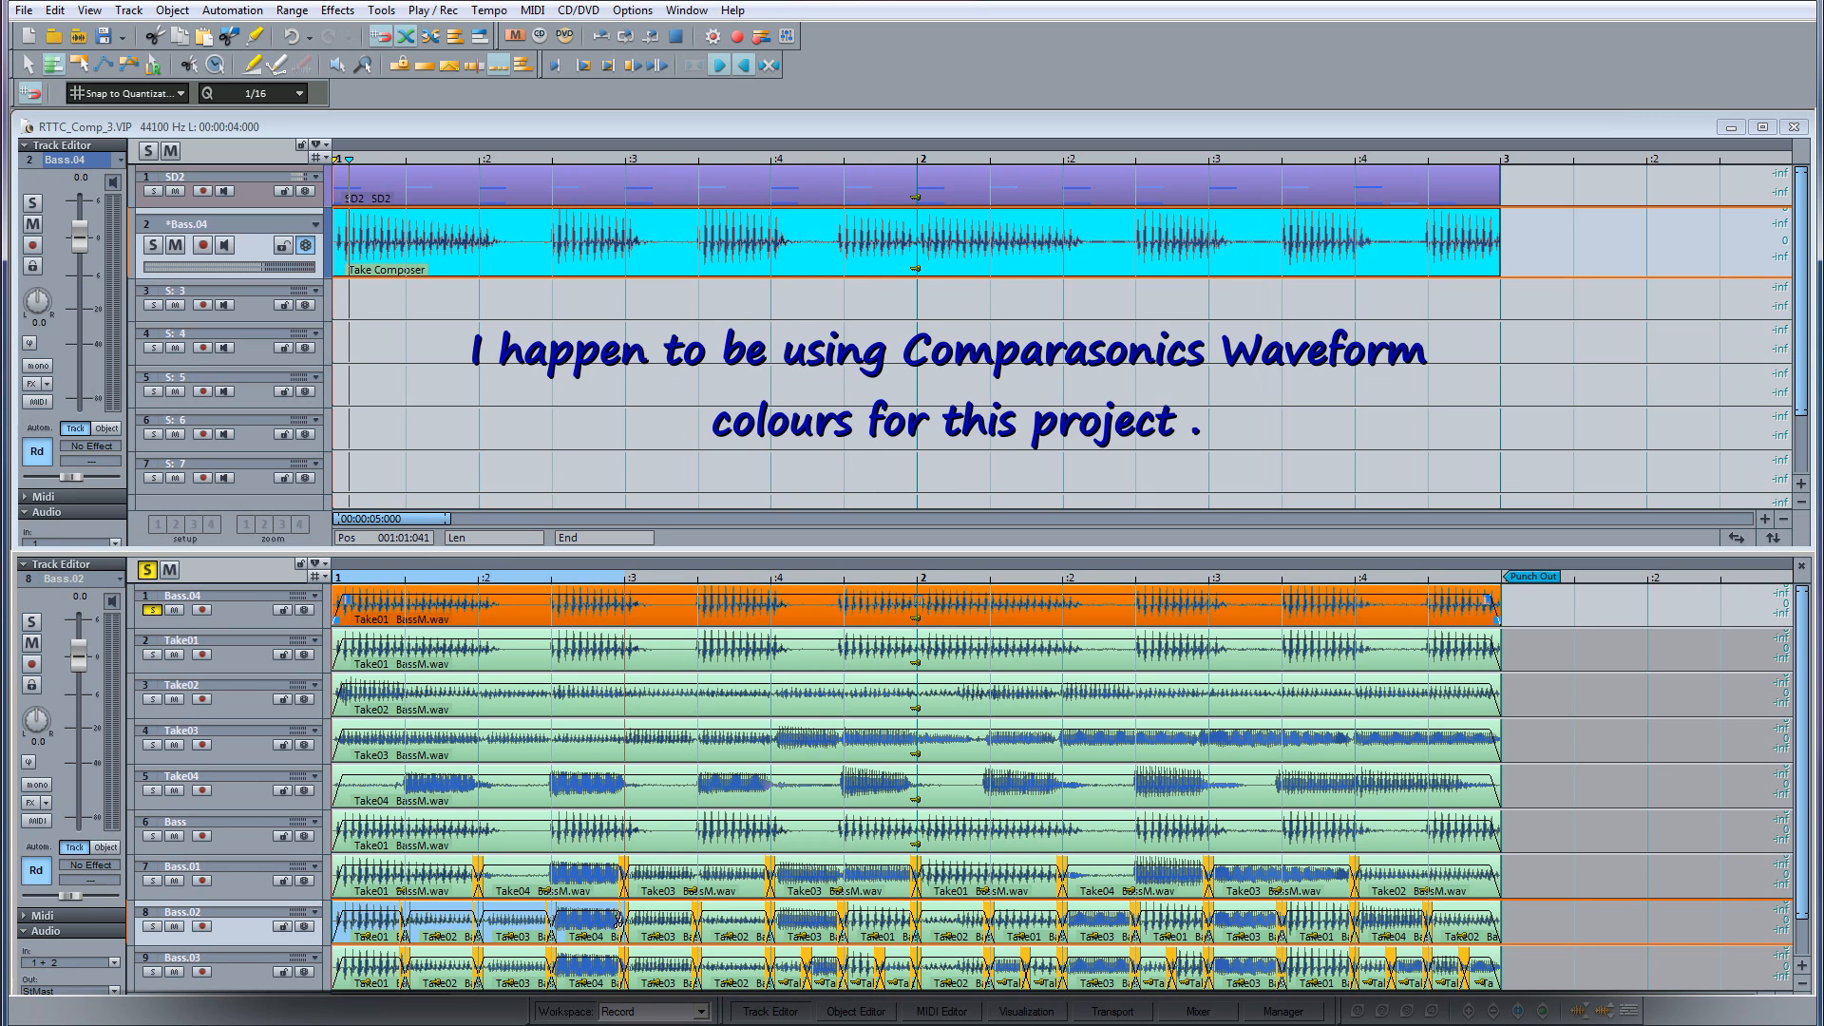
mouse_move(635, 970)
mouse_down()
mouse_move(888, 972)
mouse_move(1183, 913)
mouse_move(1446, 963)
mouse_up()
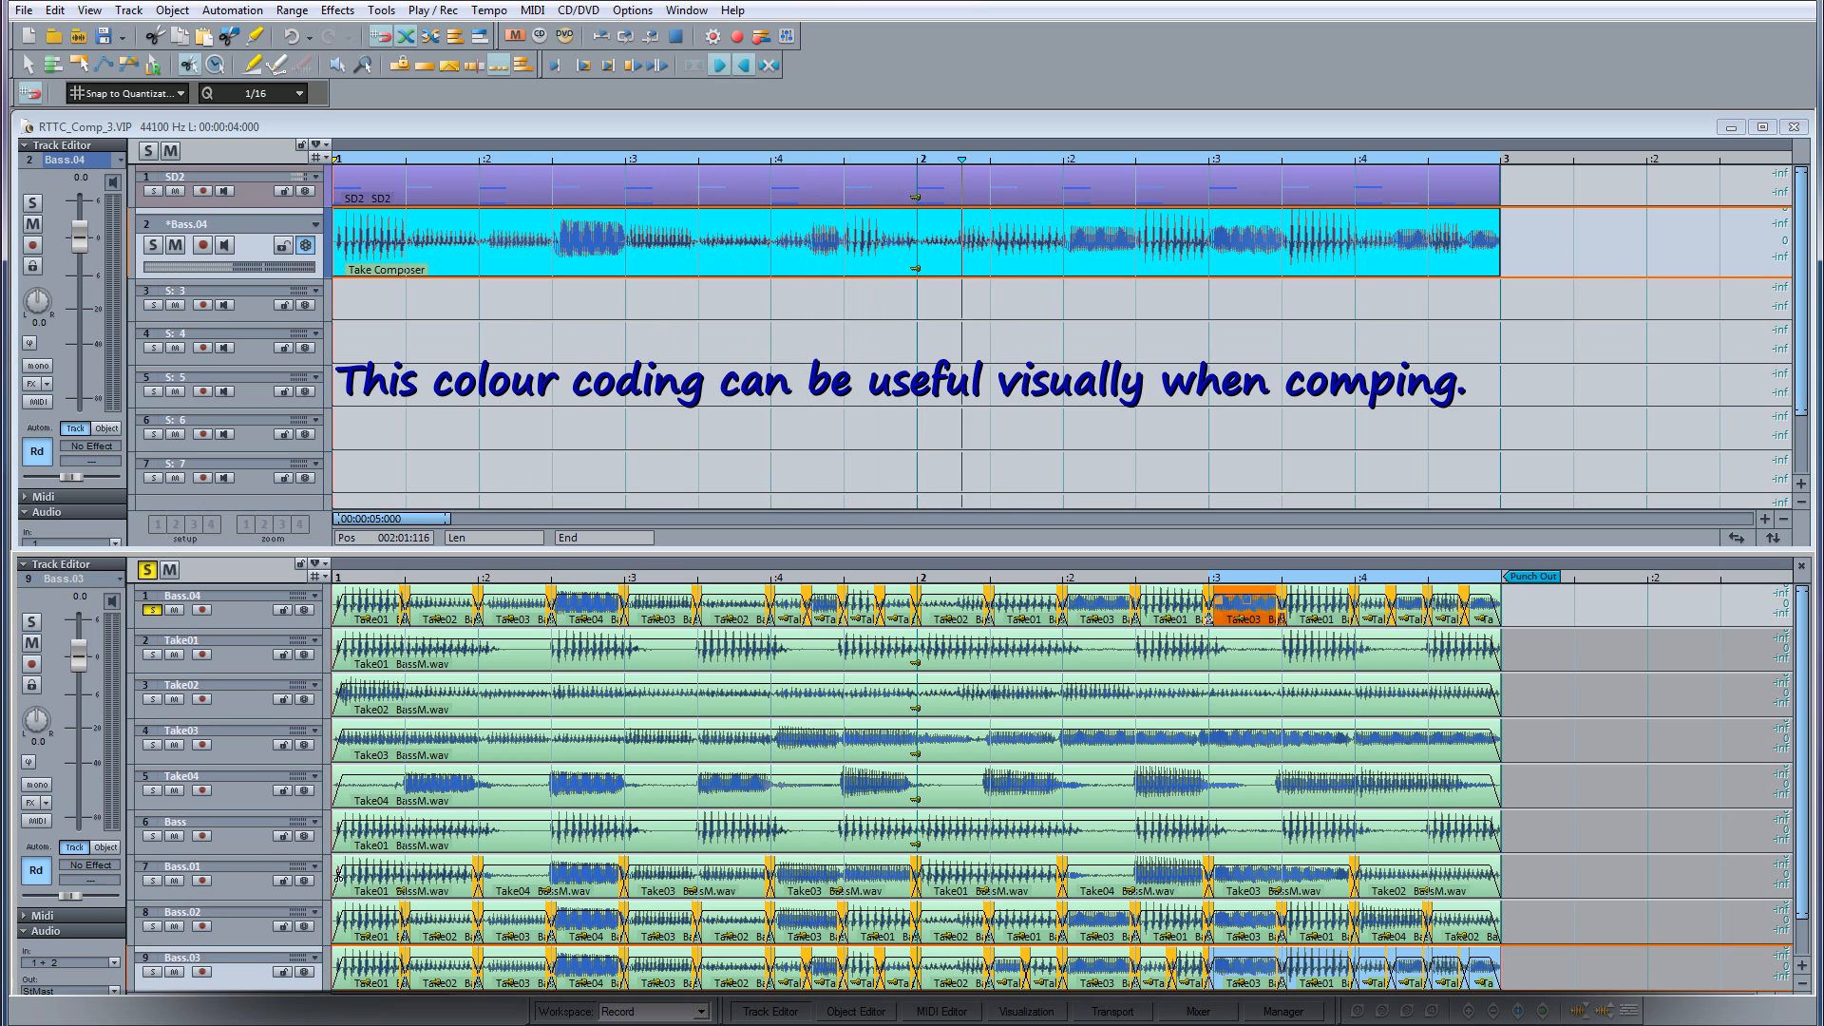
drag(492, 870, 587, 869)
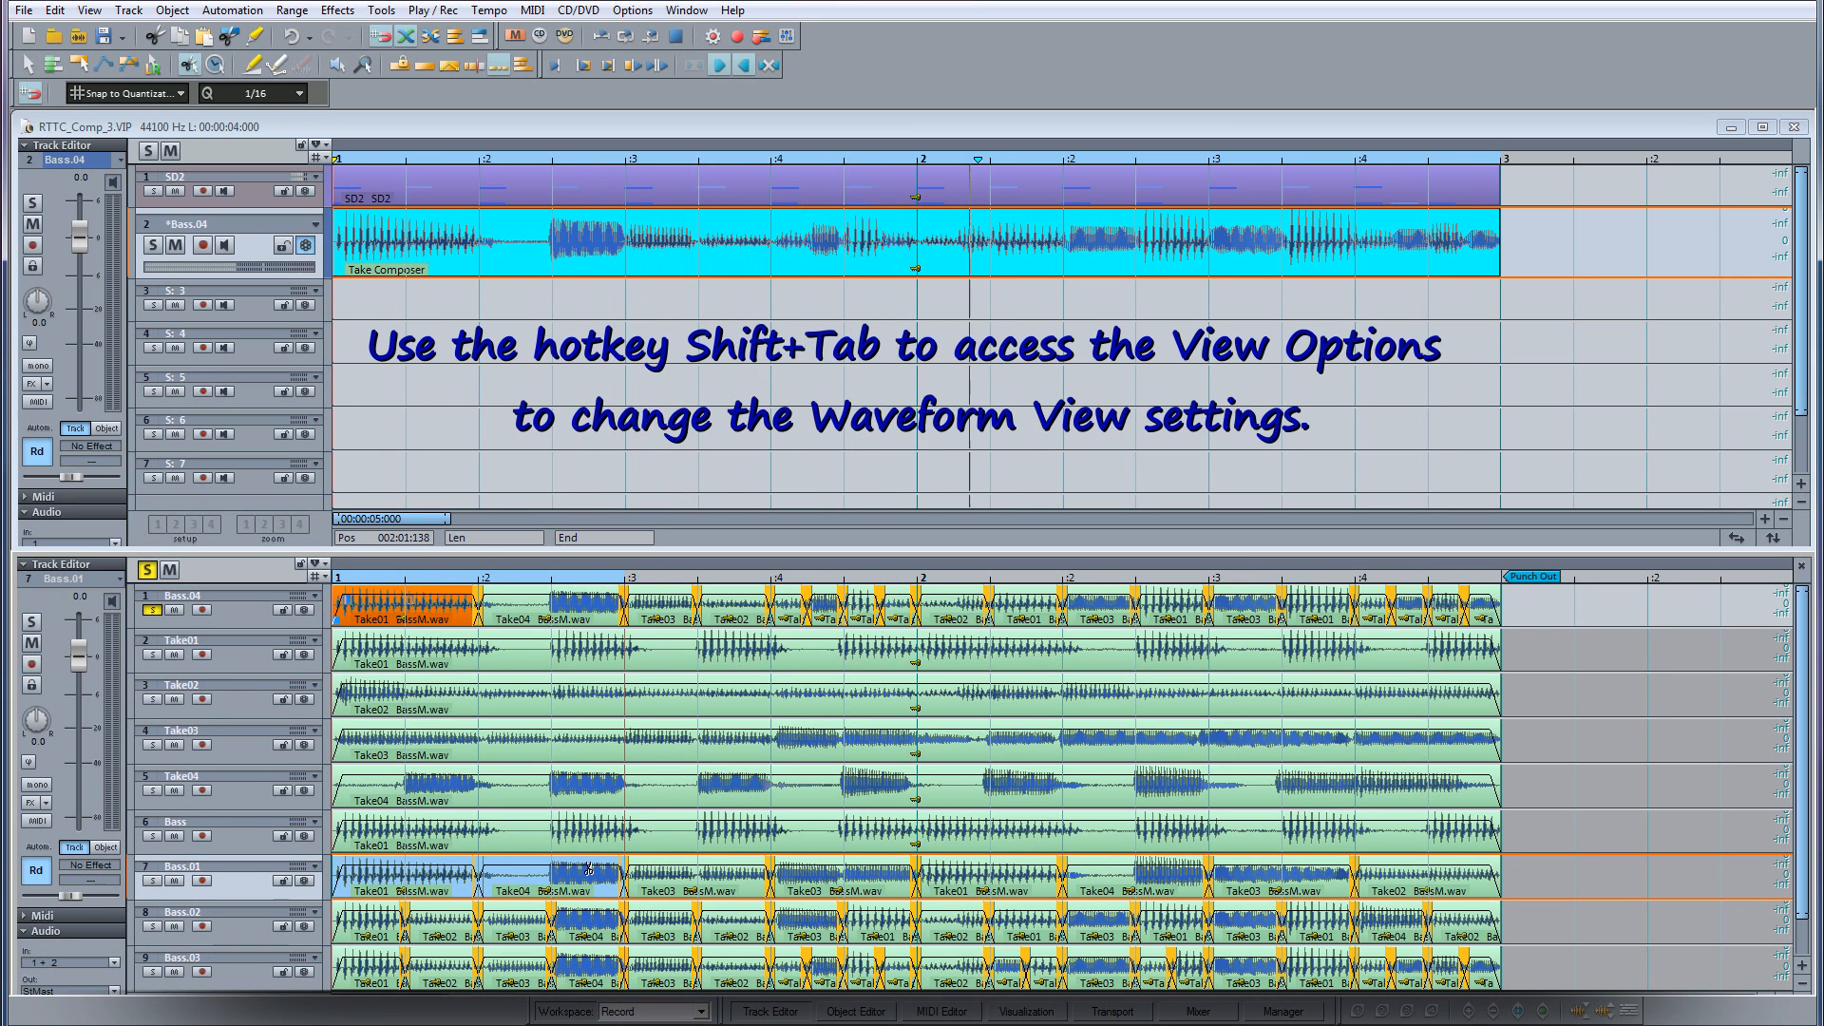
- Close Take Composer from the header menu to apply the Bass.04 comp
click(327, 563)
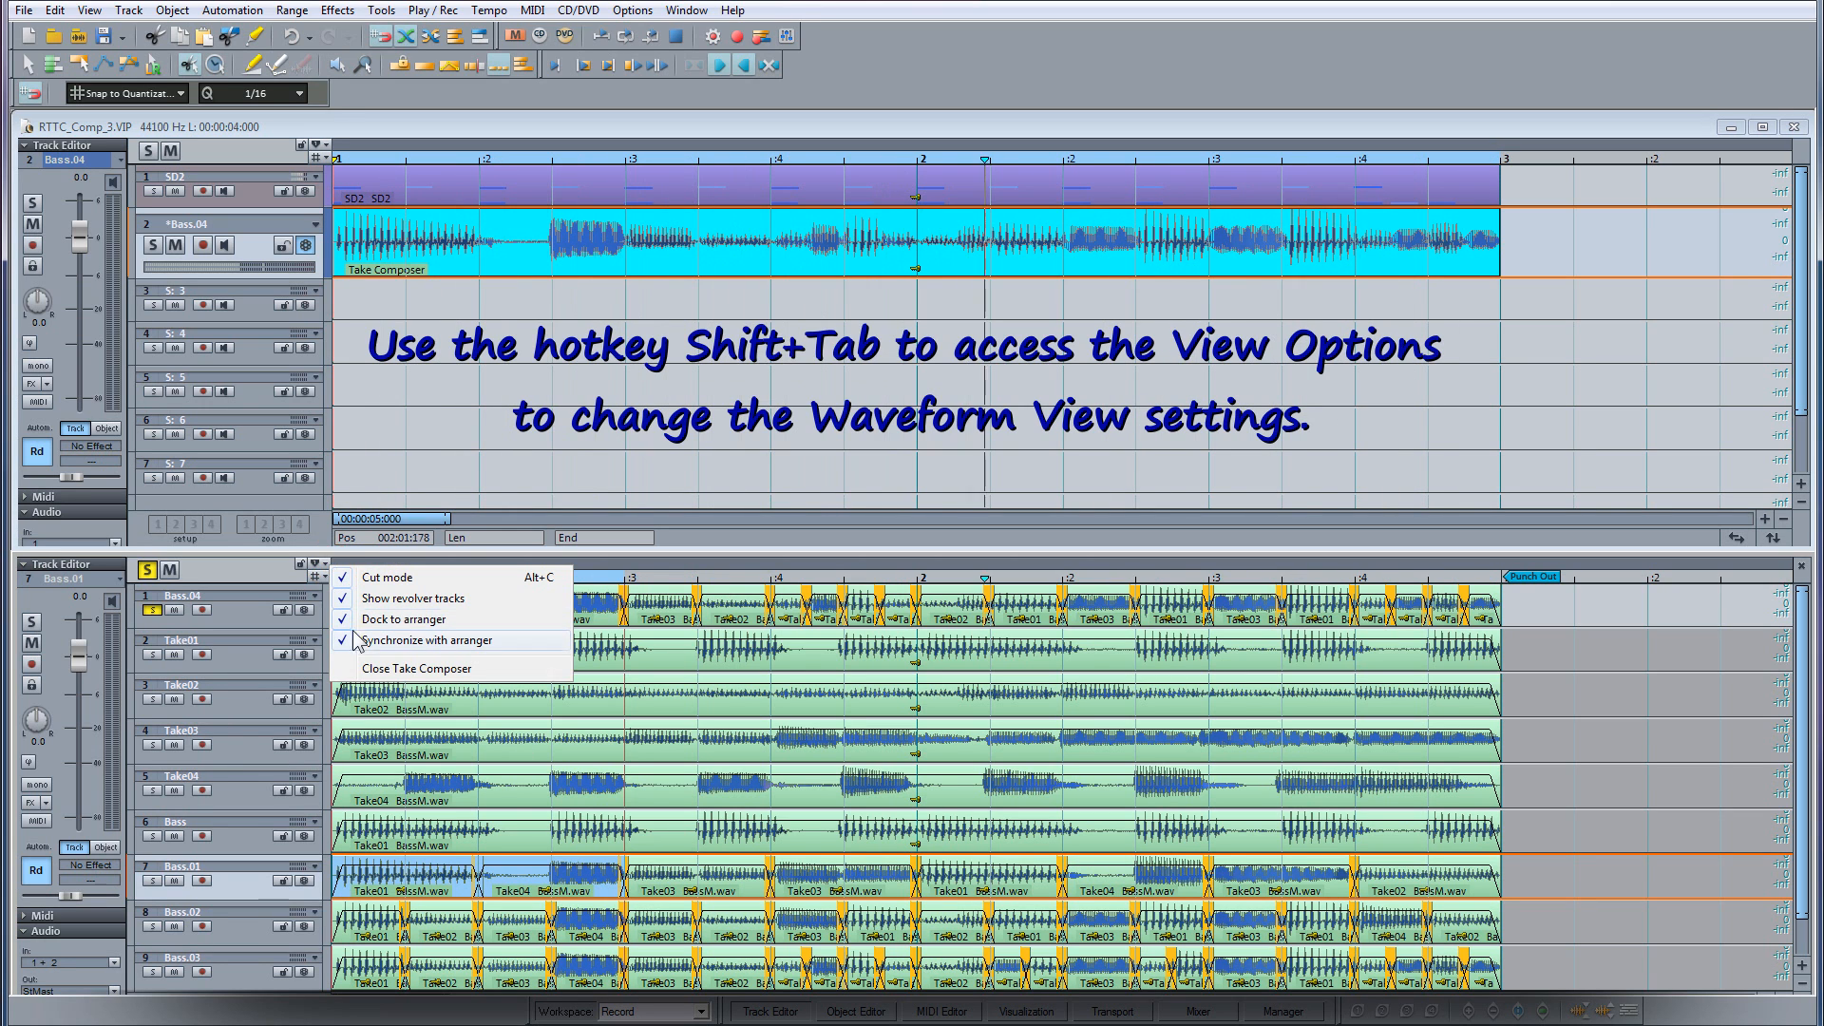
click(415, 668)
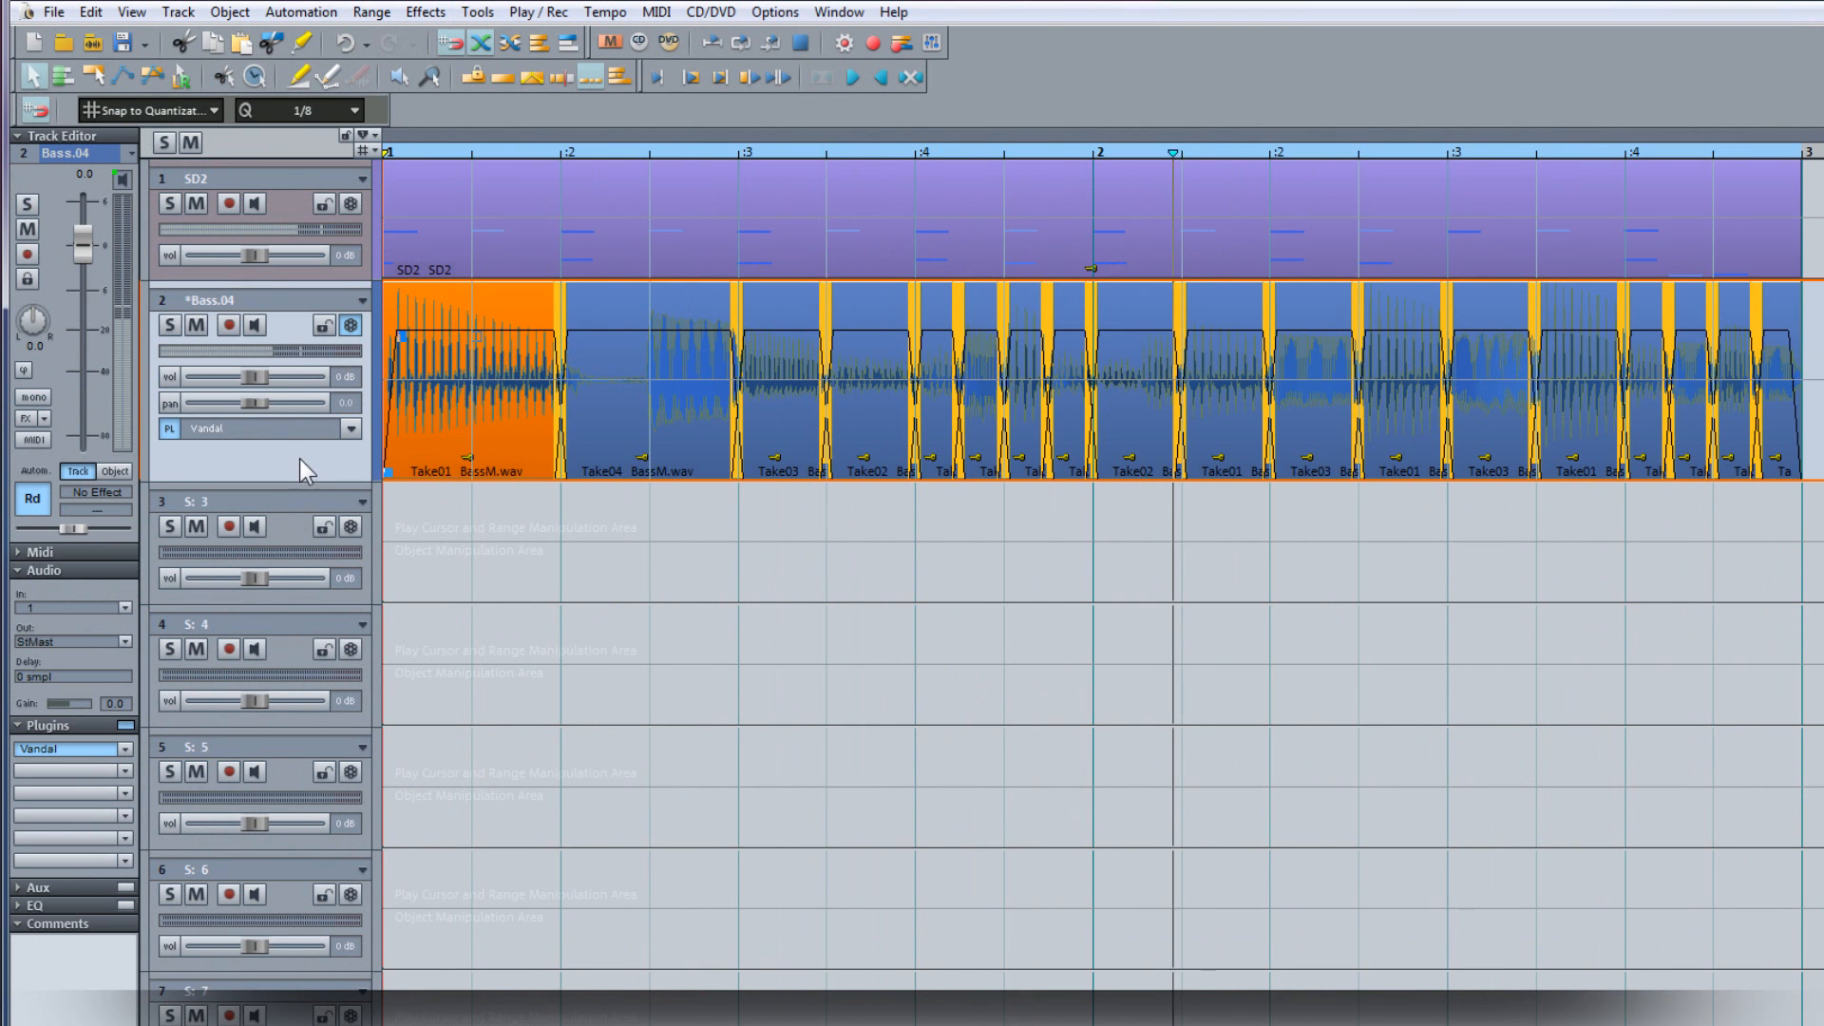
- Deselect the first clip, play the Bass.04 comp and cycle back to Bass.03 and Bass.02
click(300, 457)
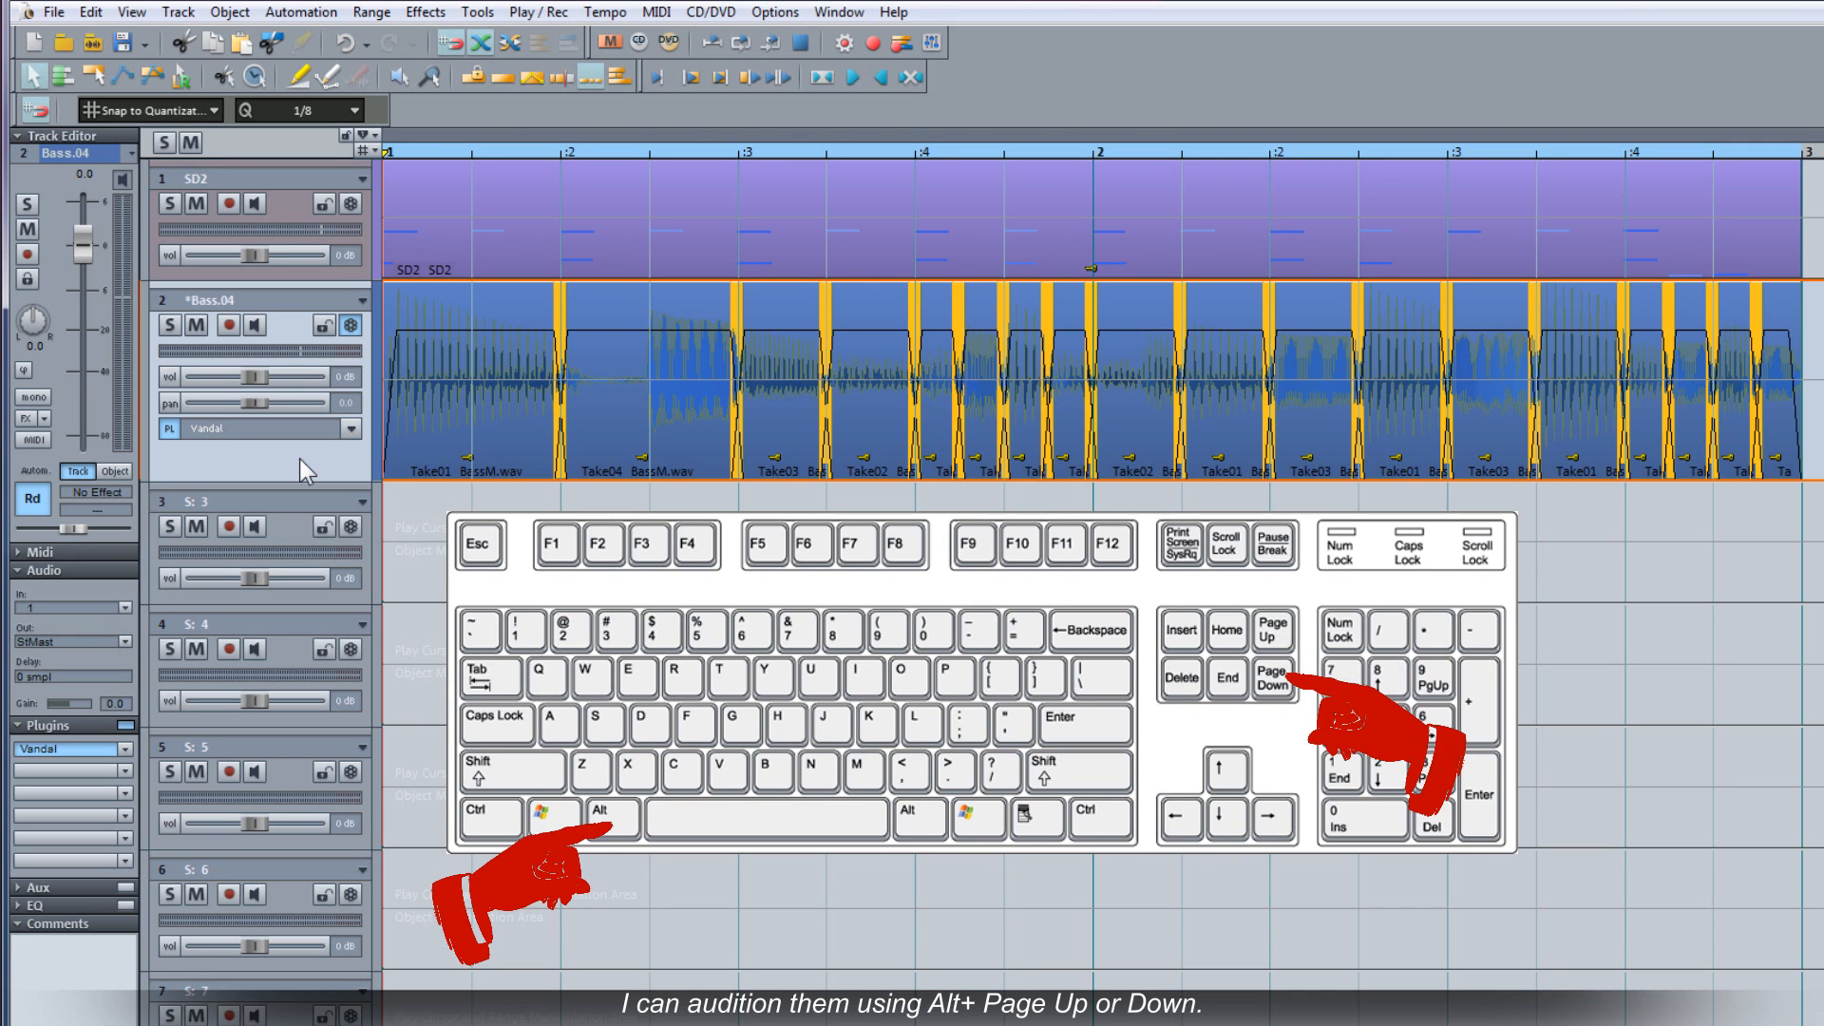
key(alt+Page_Down)
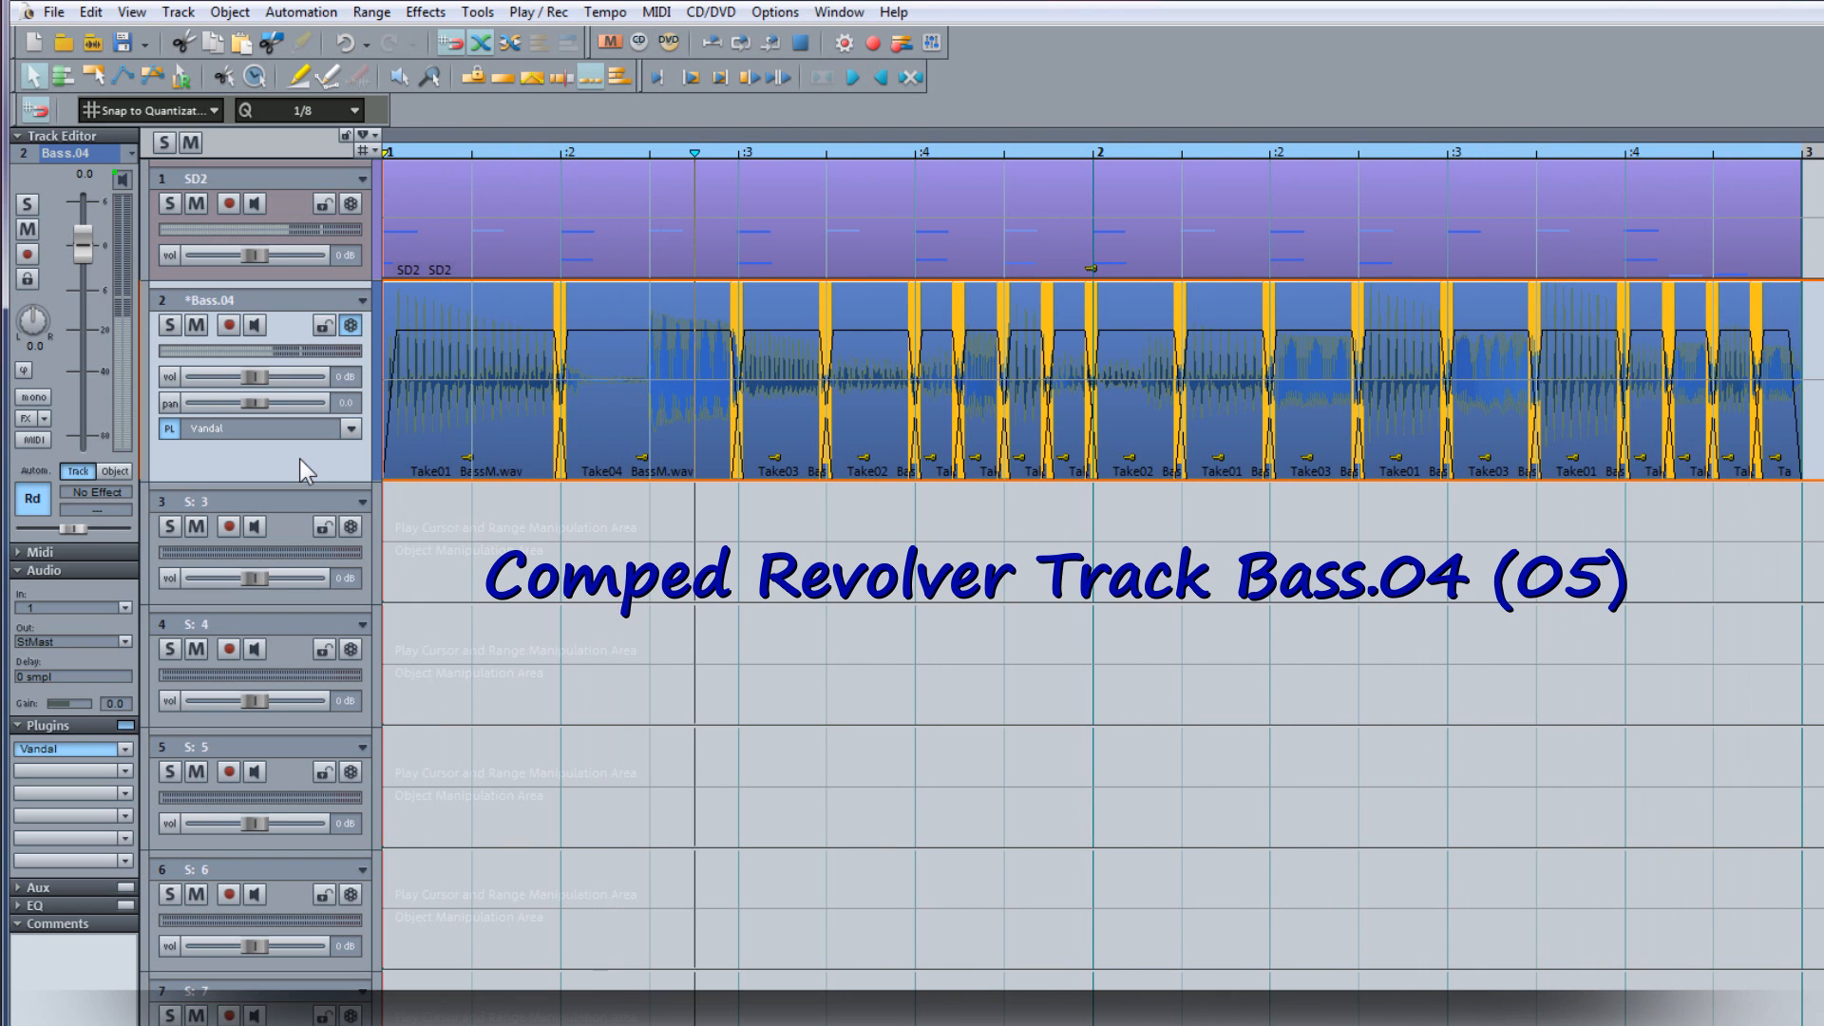
key(alt+Page_Up)
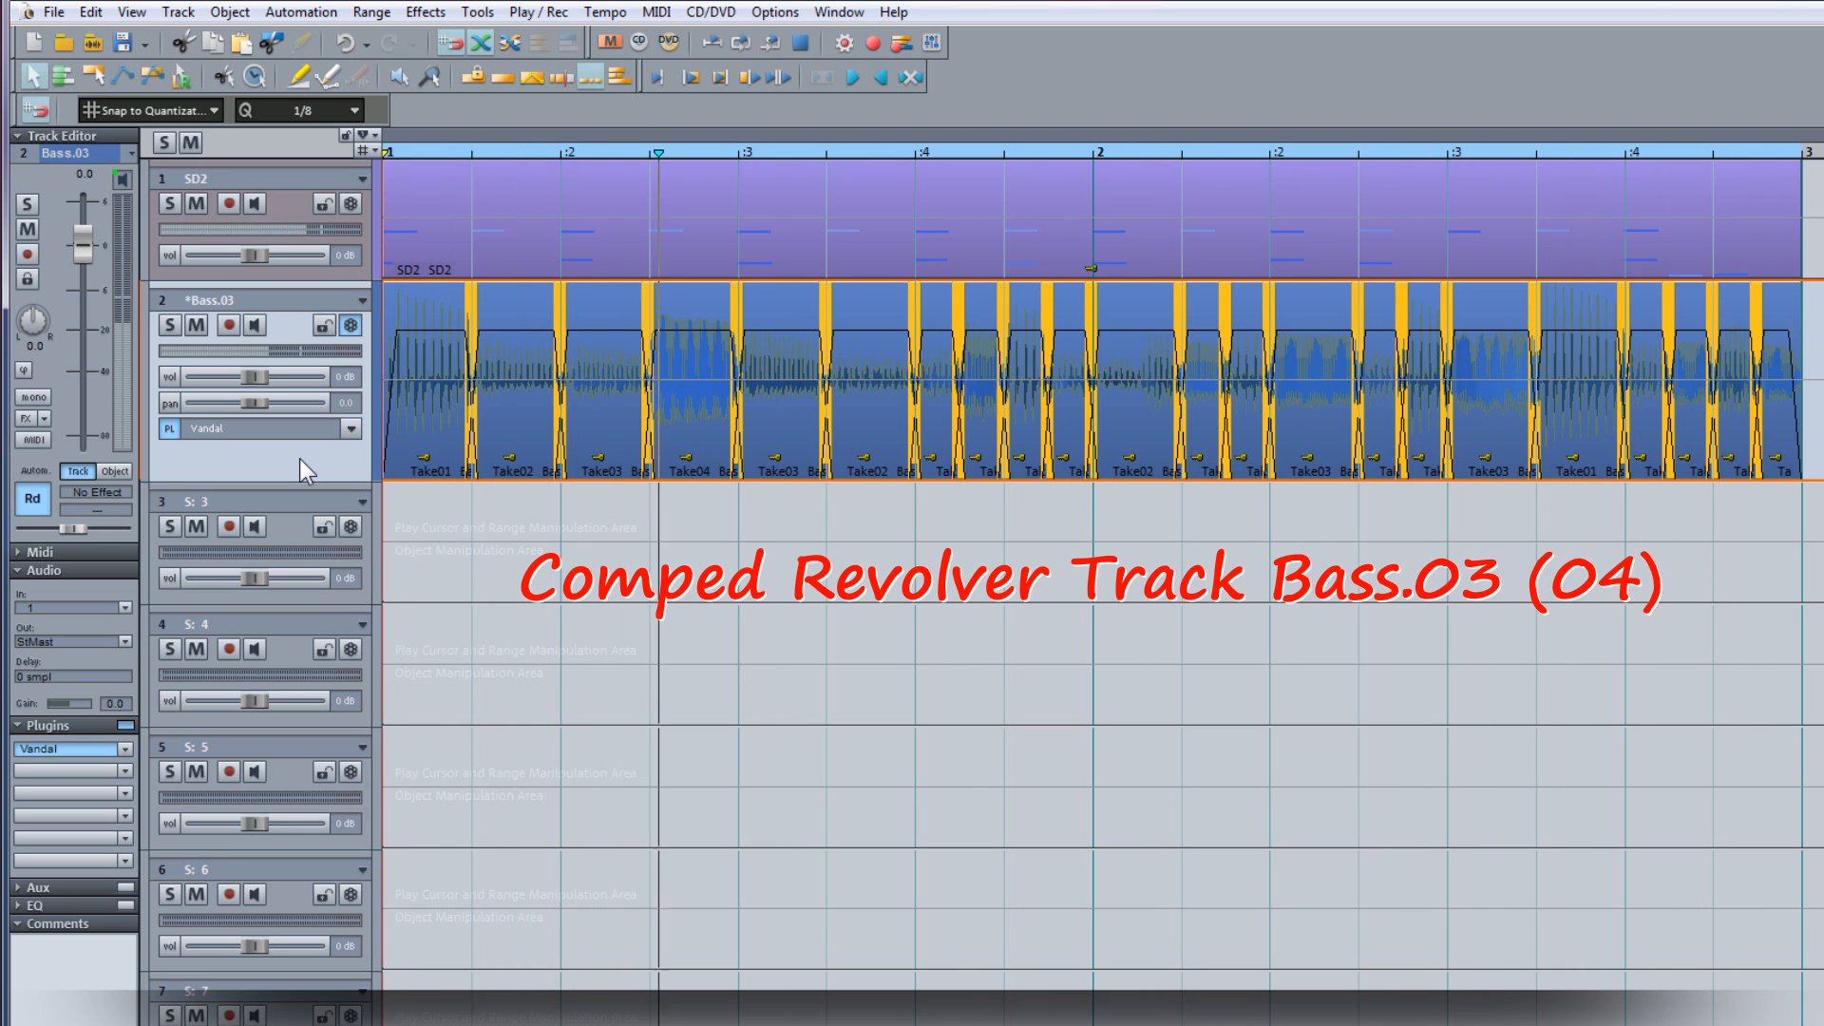
key(alt+Page_Up)
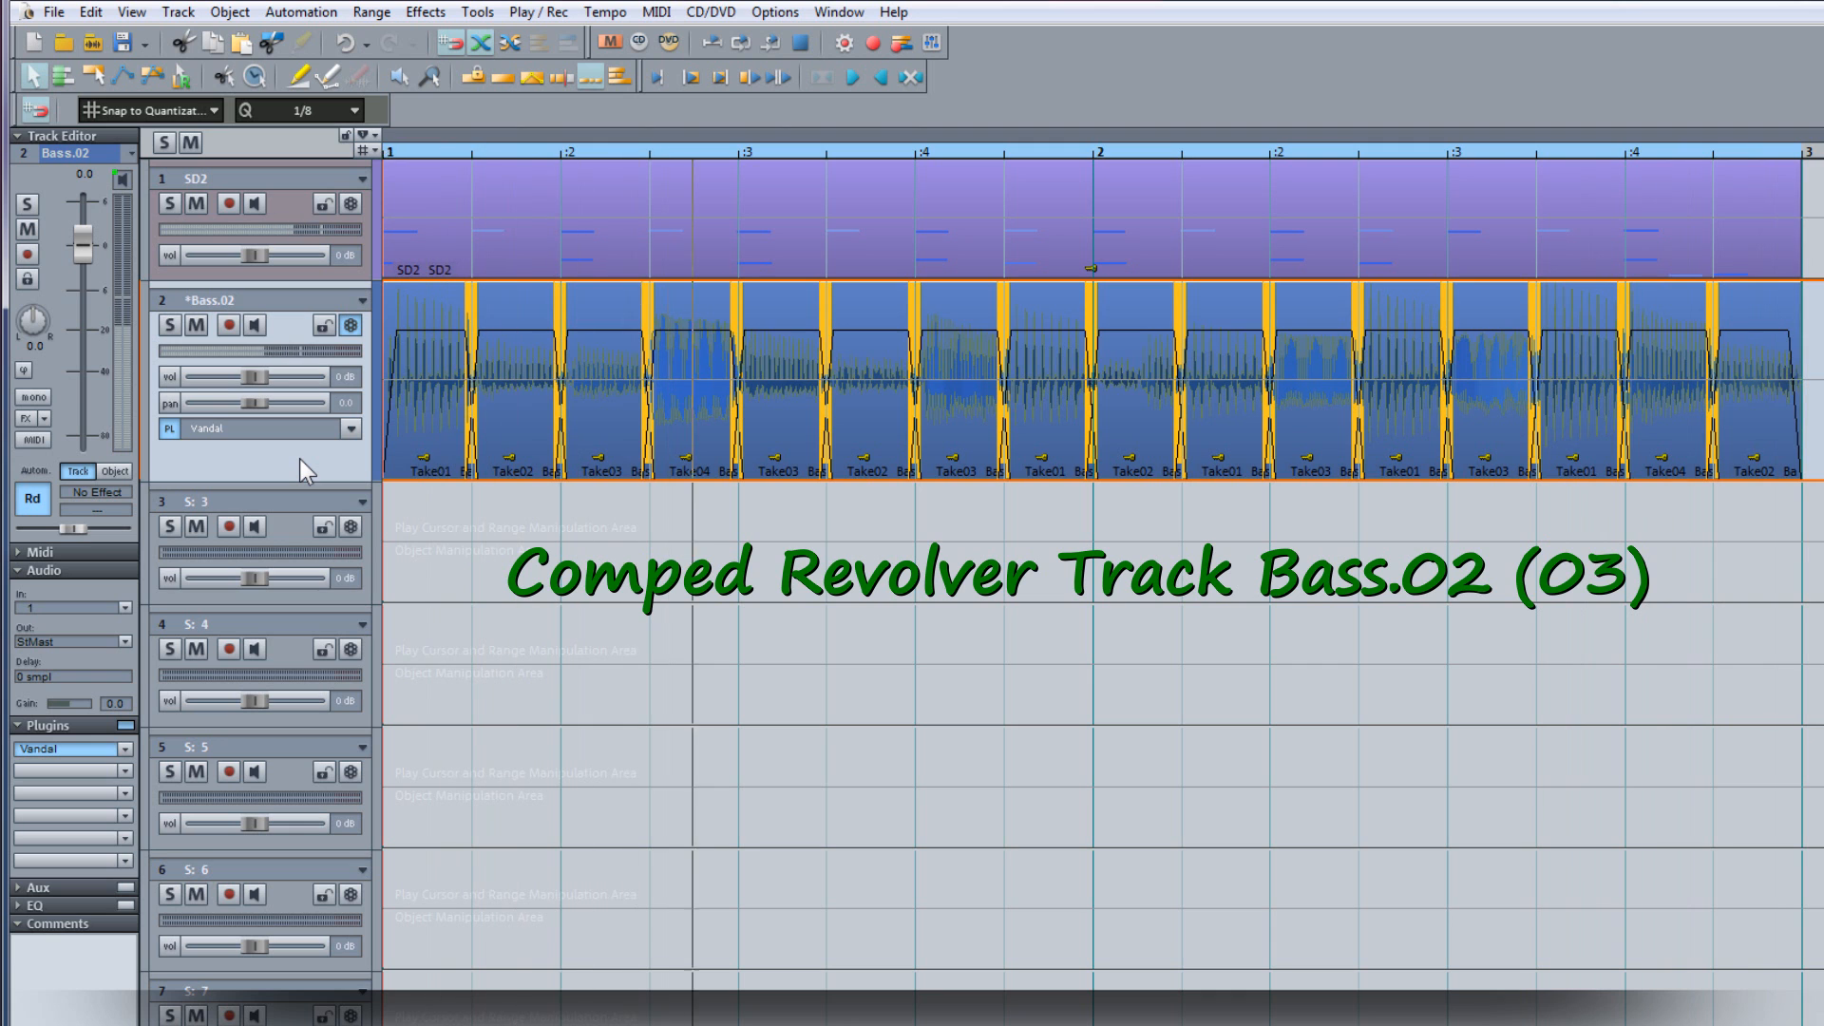
- Continue to Bass.01 and the original Bass take, then return to Bass.04
key(alt+Page_Up)
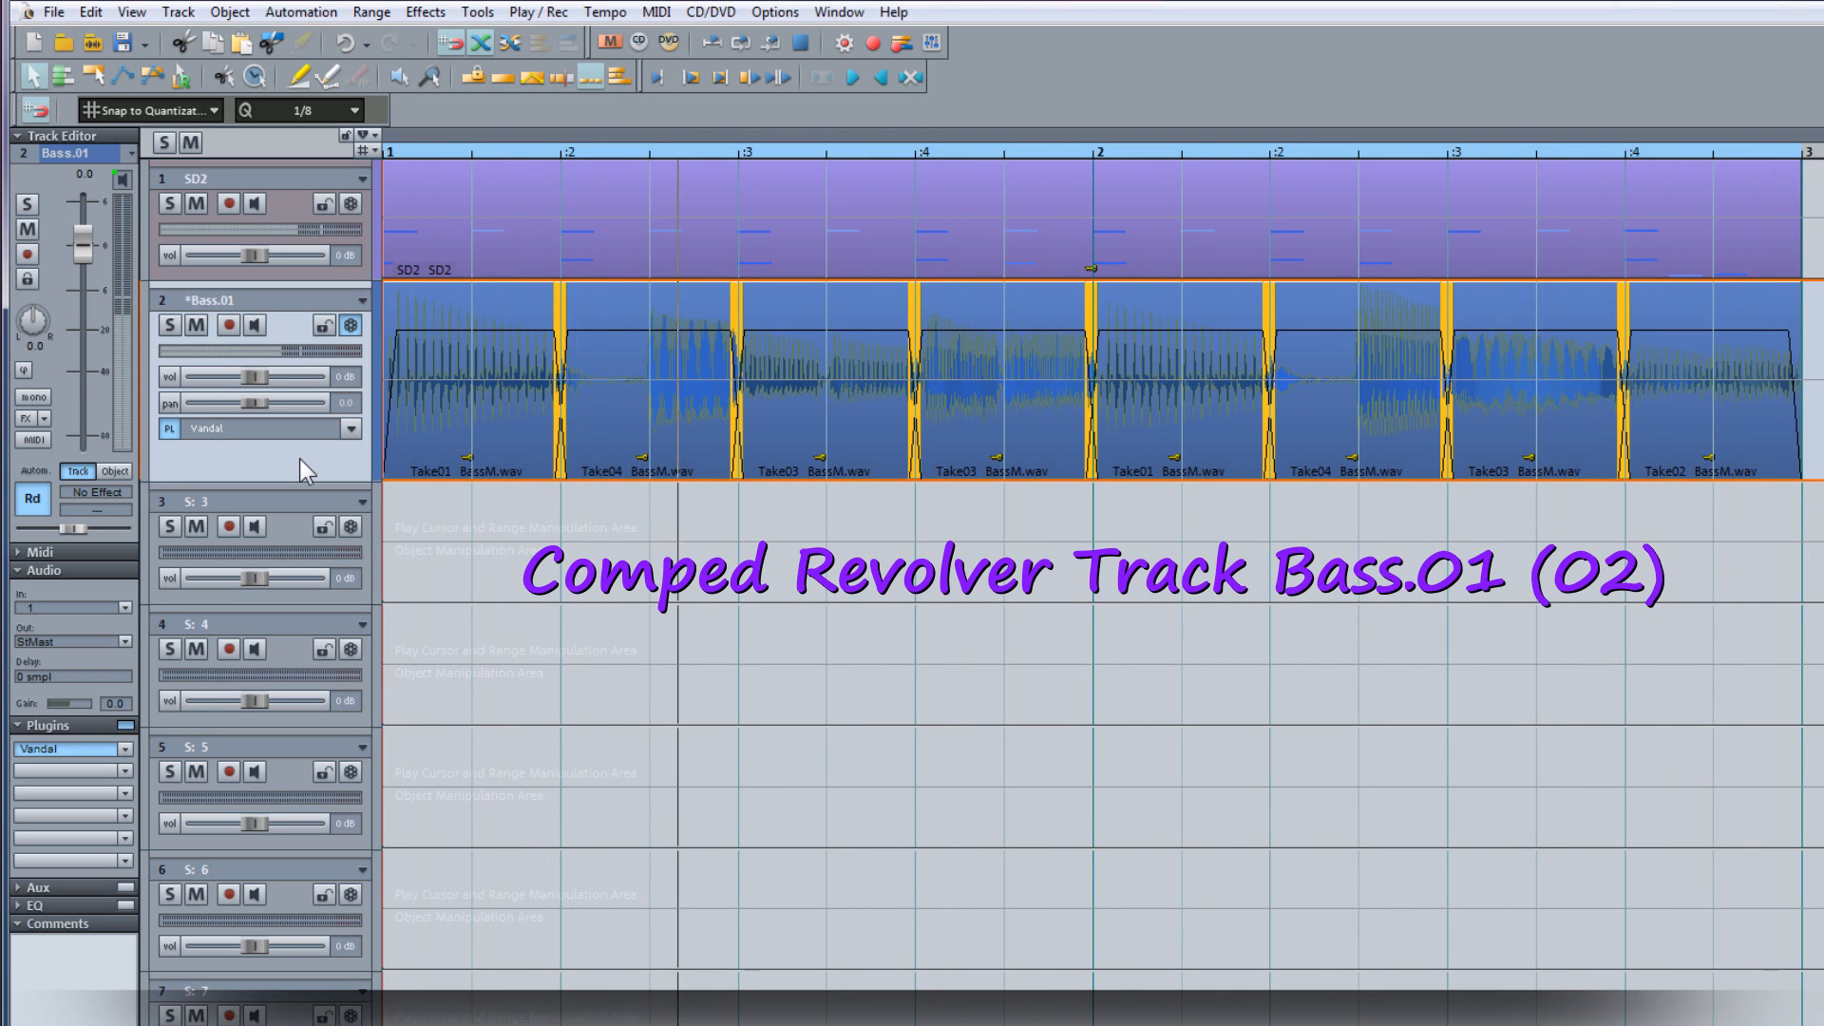
key(alt+Page_Up)
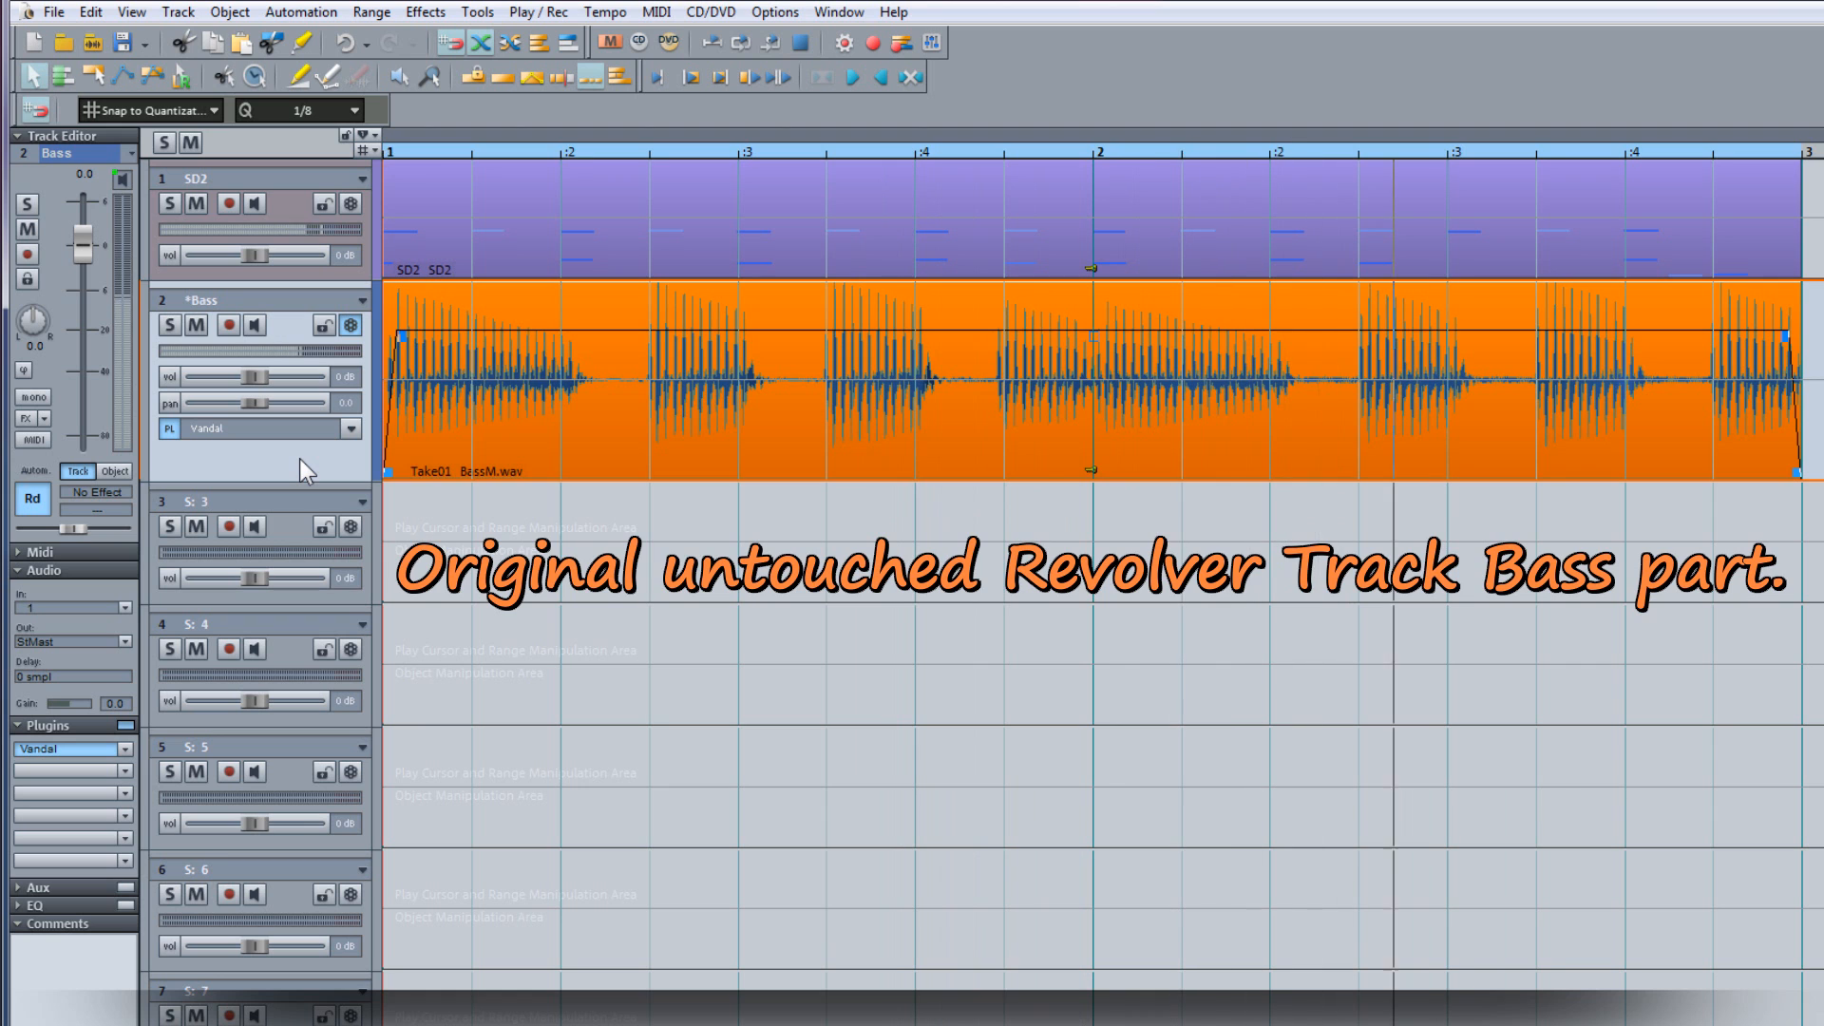
key(alt+Page_Down)
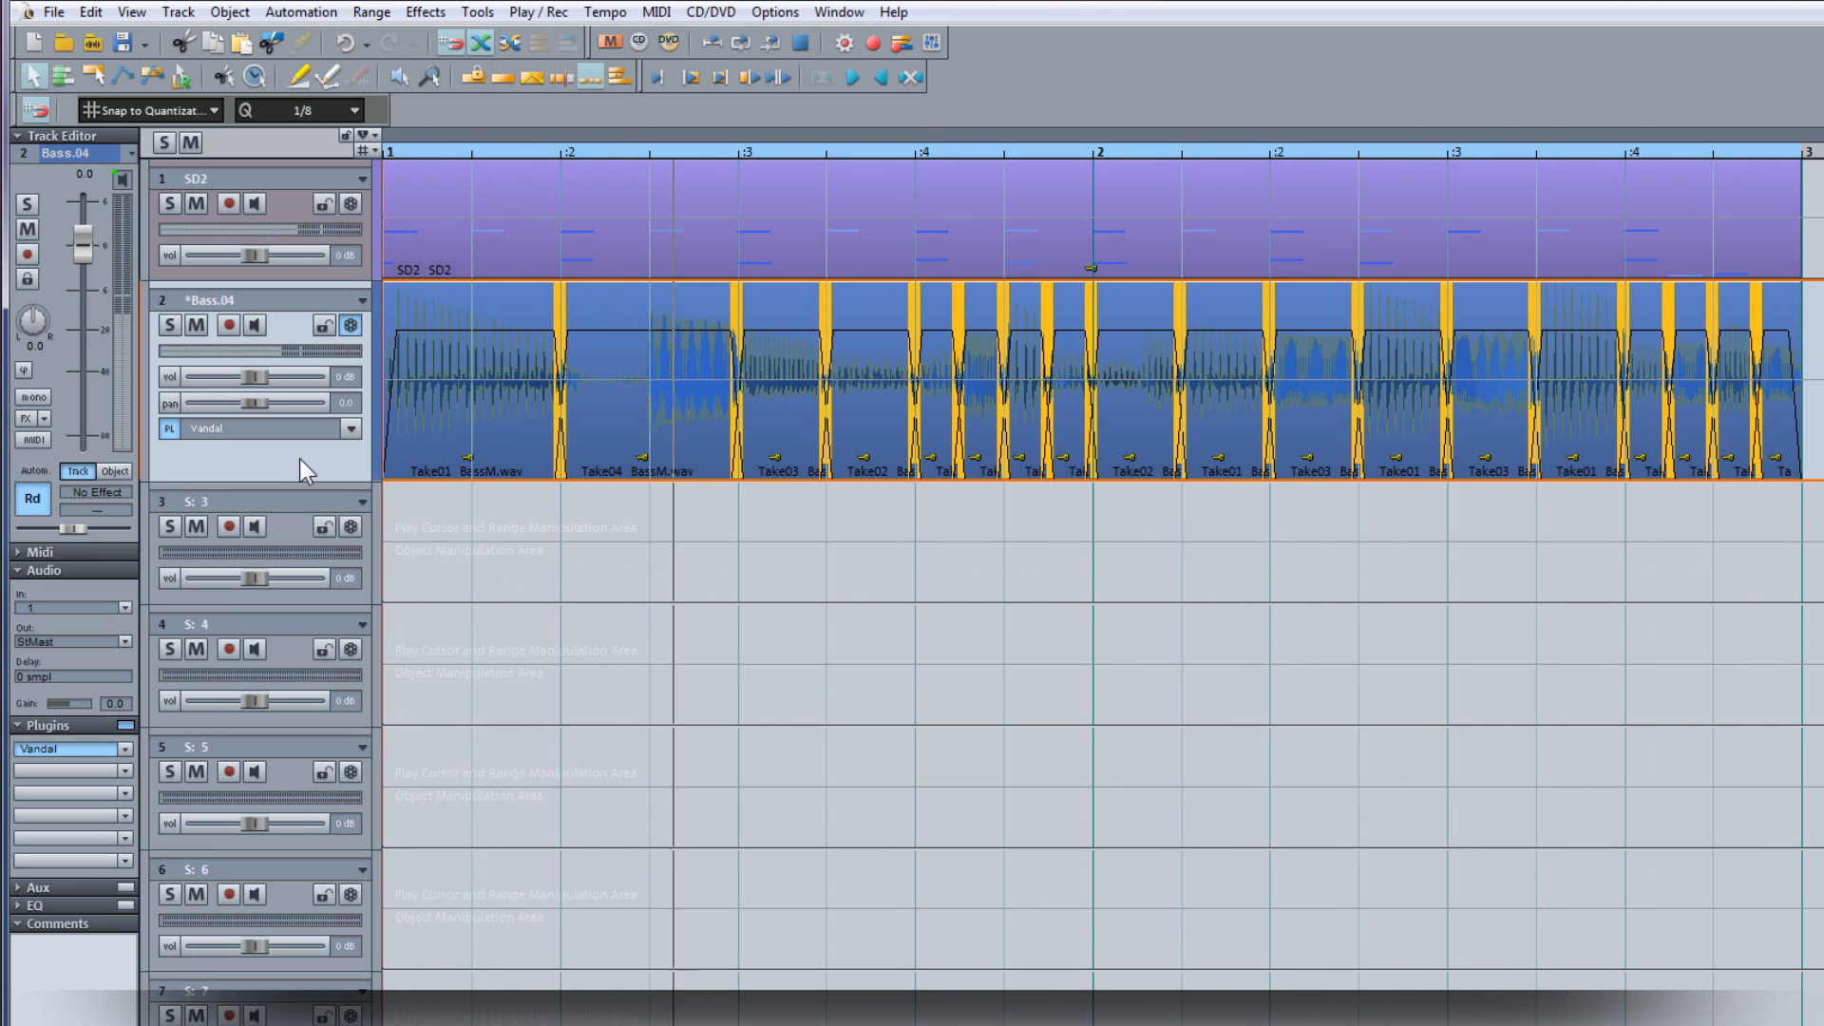